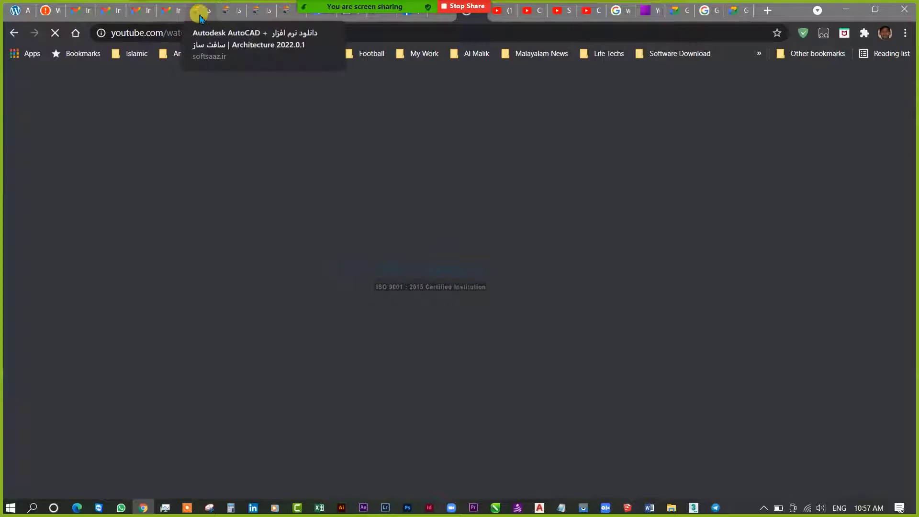
- Shorten the AutoCAD download page's address to softsaaz.ir and load the site's home page
{"action": "left_click", "coordinate": [197, 10]}
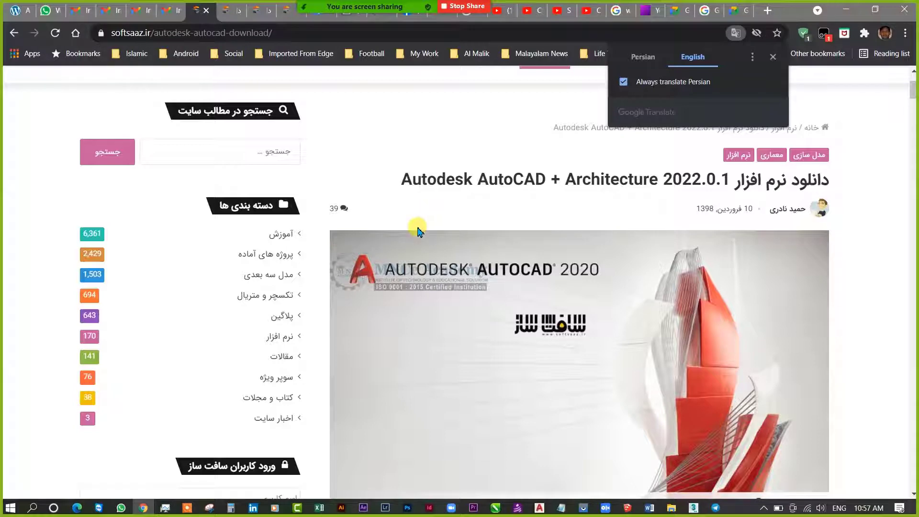
{"action": "scroll", "coordinate": [417, 231], "scroll_direction": "up", "scroll_amount": 5}
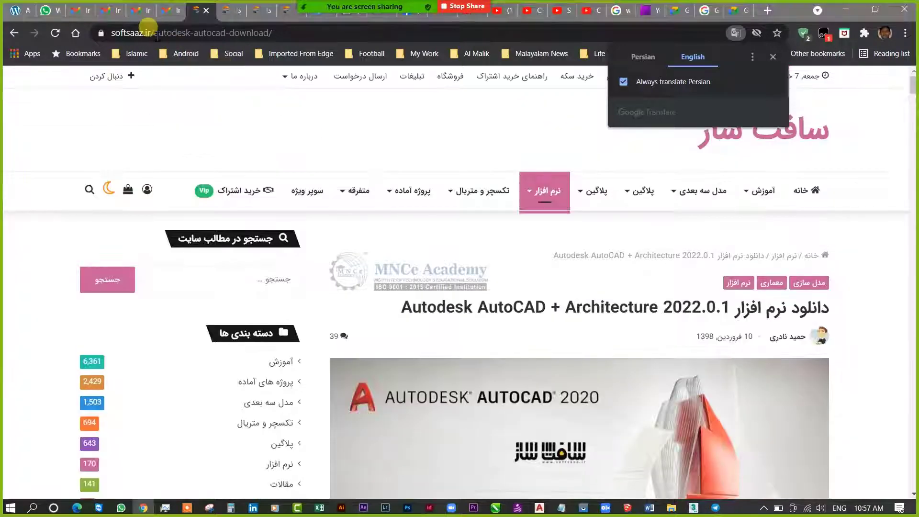
{"action": "left_click_drag", "start_coordinate": [151, 33], "coordinate": [435, 78]}
{"action": "key", "text": "BackSpace"}
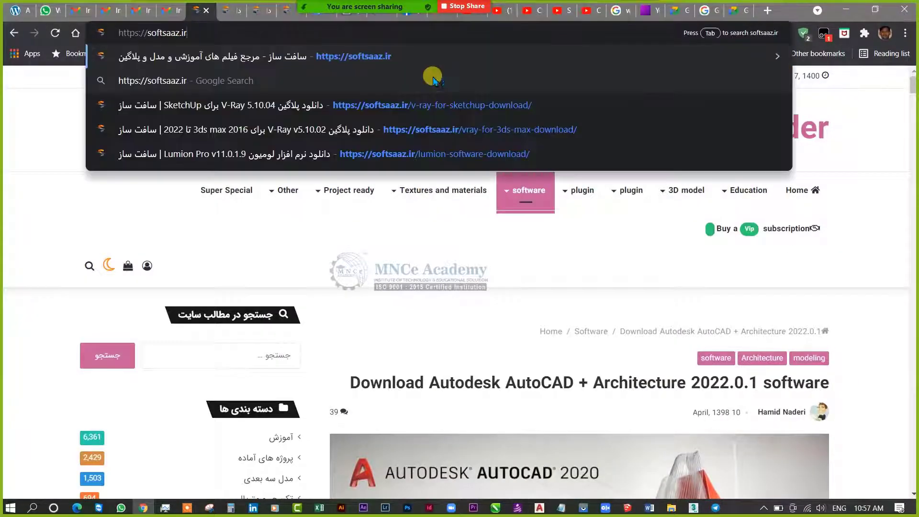
{"action": "key", "text": "Return"}
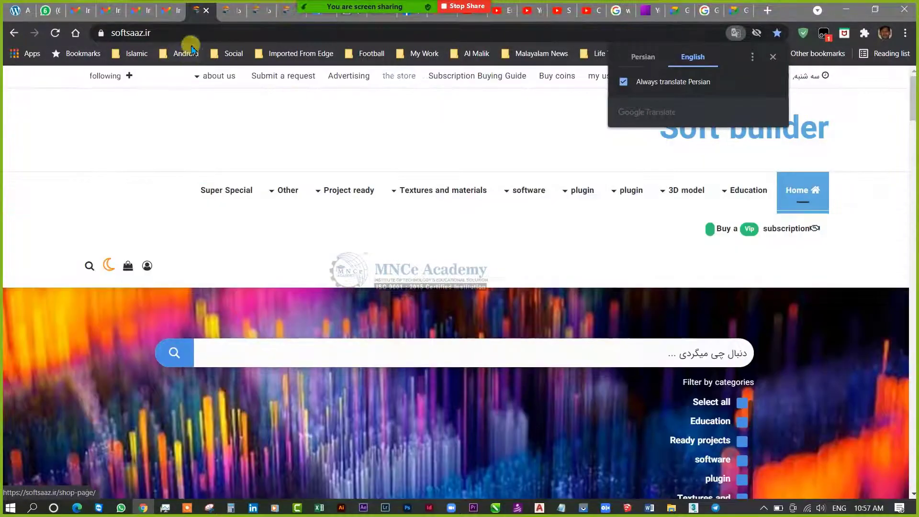
- Copy the softsaaz.ir address, send it to the student in the open WhatsApp chat, and return to the site
{"action": "left_click", "coordinate": [180, 31]}
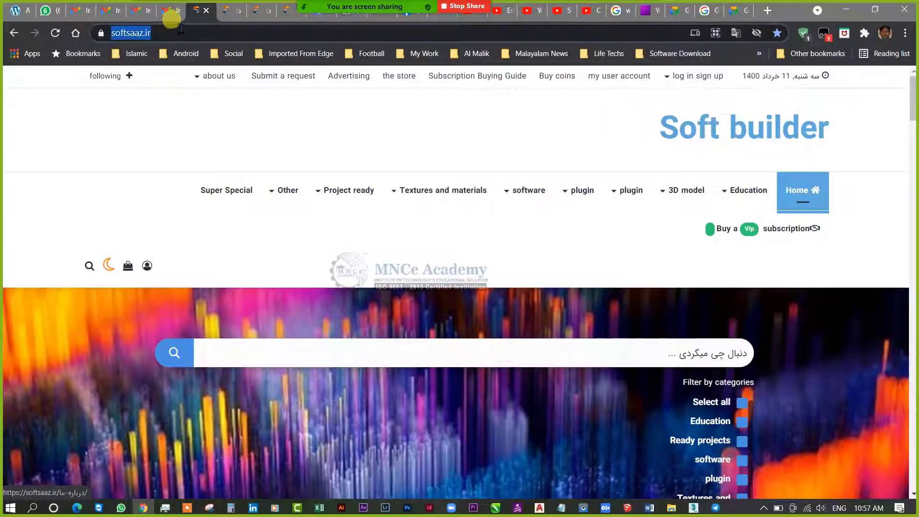
{"action": "key", "text": "ctrl+c"}
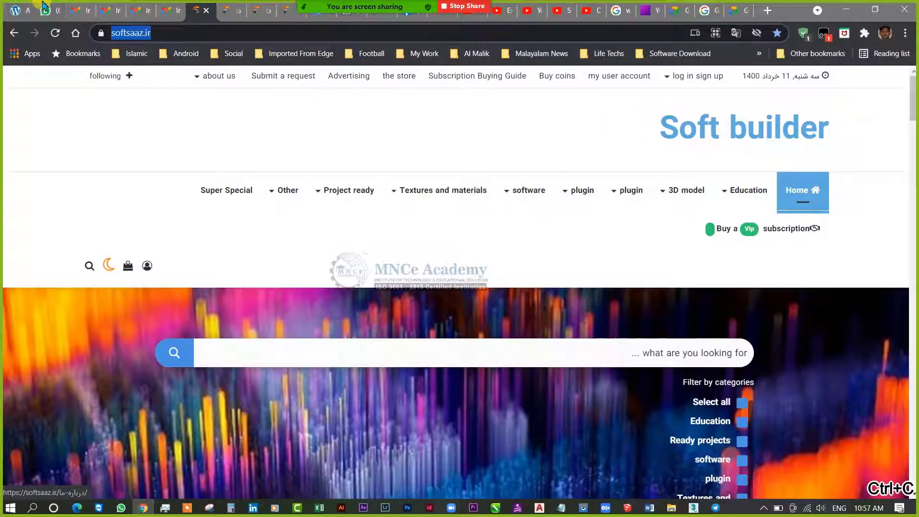
{"action": "left_click", "coordinate": [48, 11]}
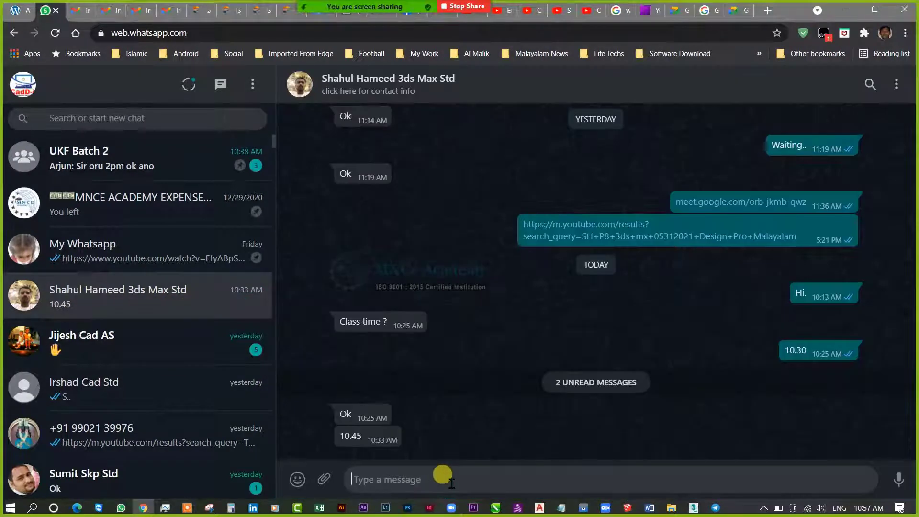
{"action": "key", "text": "ctrl+v"}
{"action": "key", "text": "Return"}
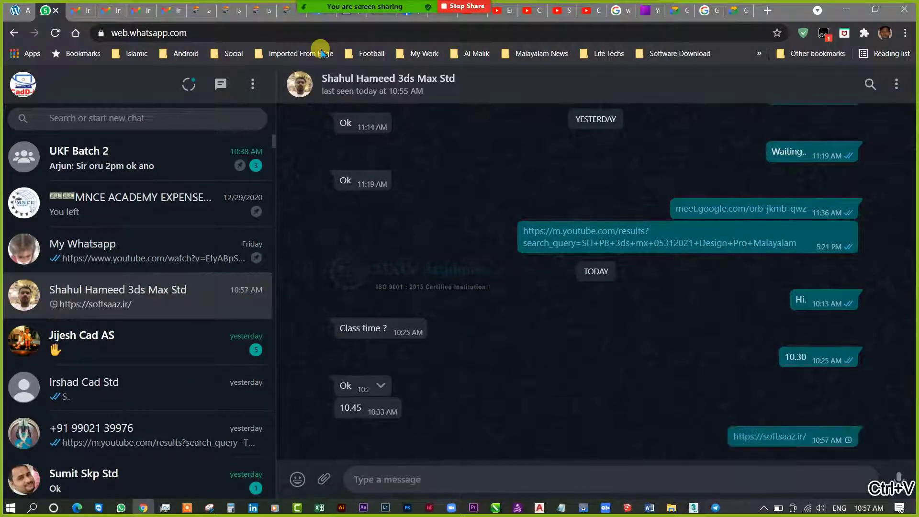
{"action": "left_click", "coordinate": [196, 11]}
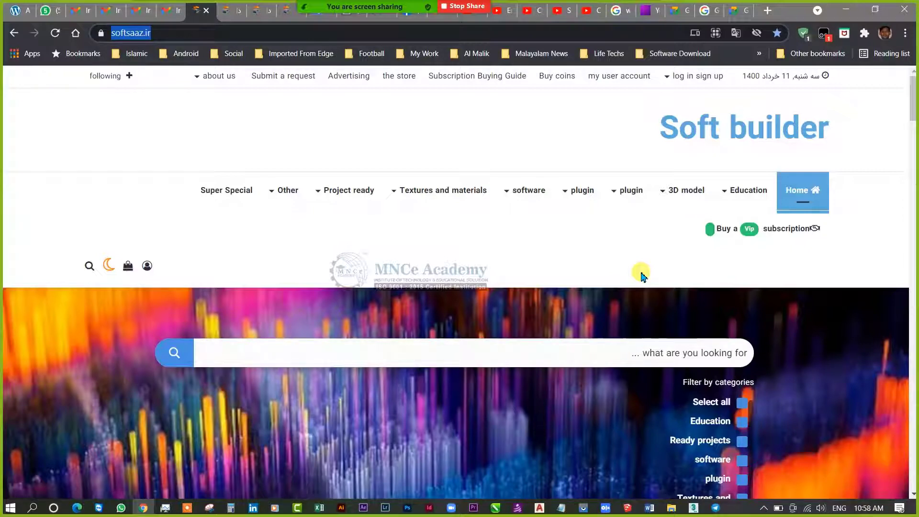
- Mute the meeting microphone for the pause and unmute it again
{"action": "mouse_move", "coordinate": [462, 6]}
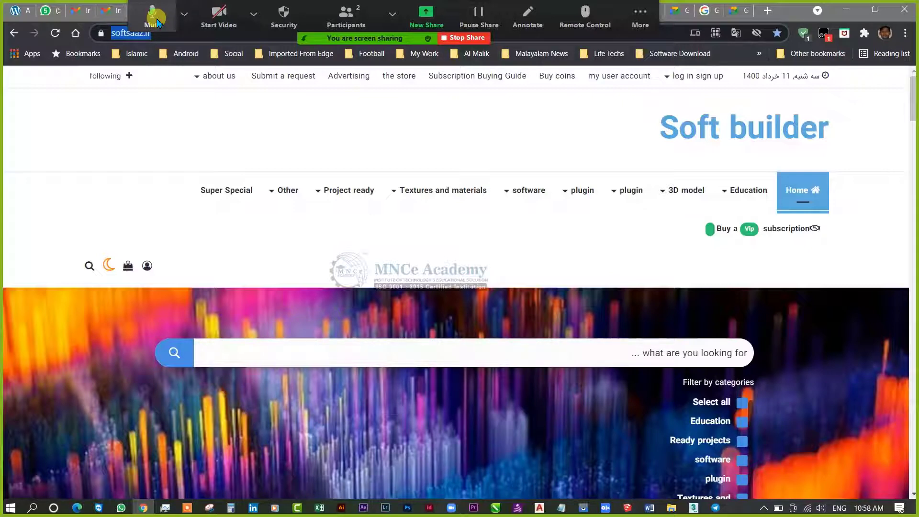
{"action": "left_click", "coordinate": [157, 22]}
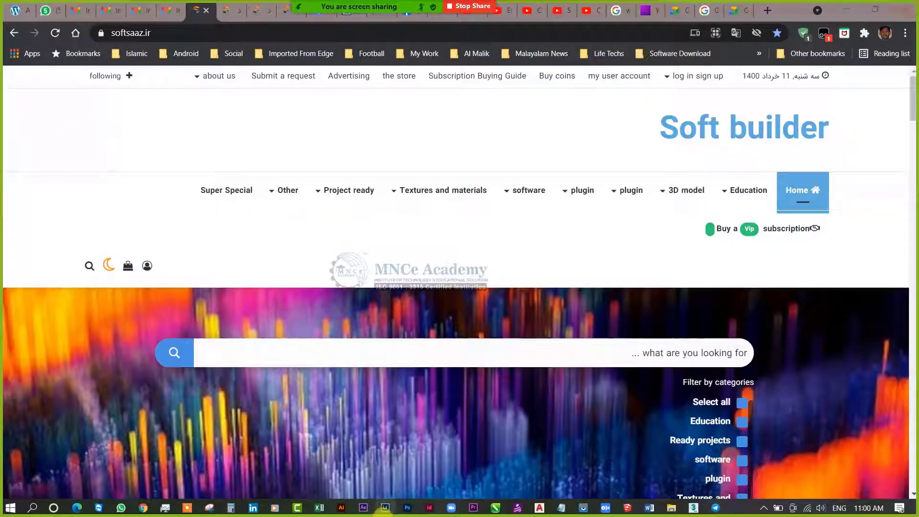
{"action": "left_click", "coordinate": [184, 13]}
{"action": "left_click", "coordinate": [162, 26]}
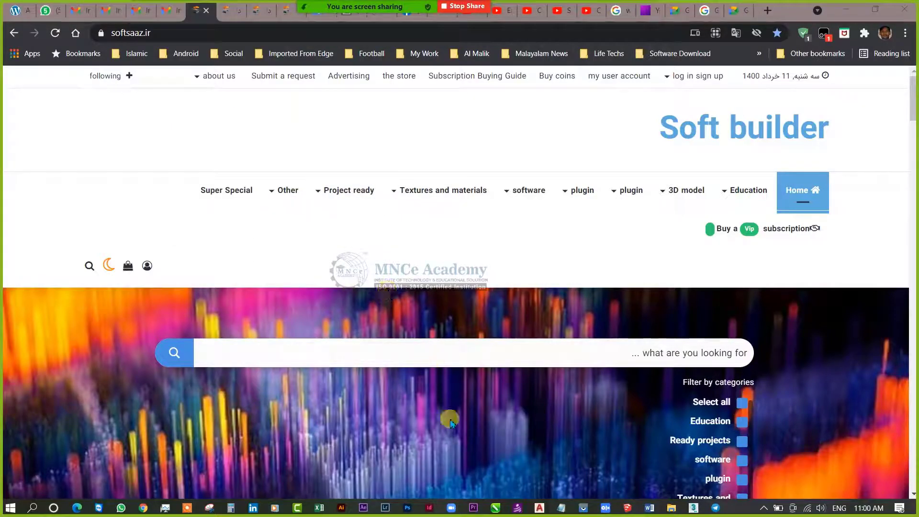
{"action": "mouse_move", "coordinate": [189, 514]}
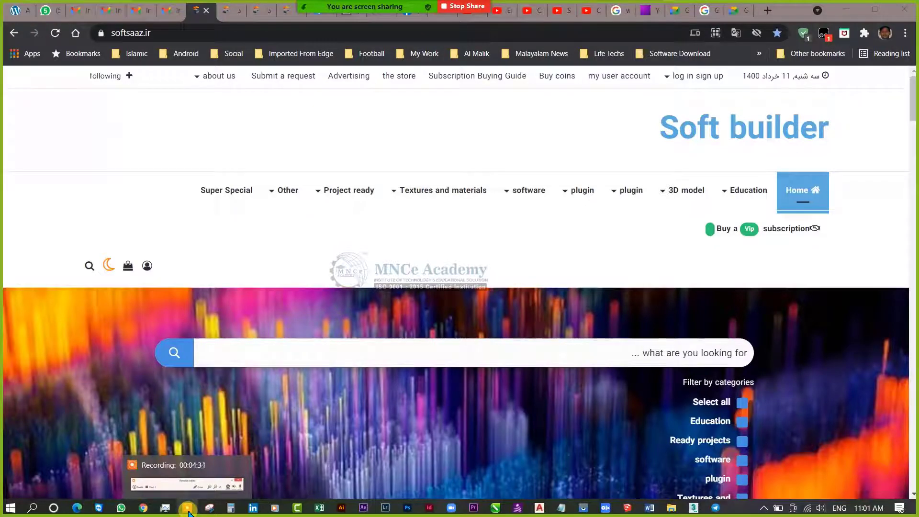
{"action": "key", "text": "XF86MonBrightnessDown"}
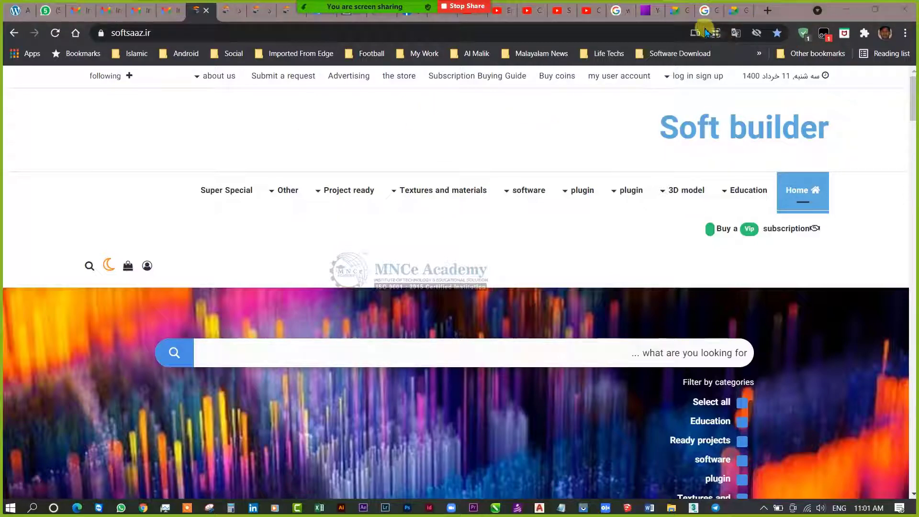
- Examine the 3D model category's manufacturers and model types on softsaaz.ir, including Evermotion
{"action": "mouse_move", "coordinate": [527, 192]}
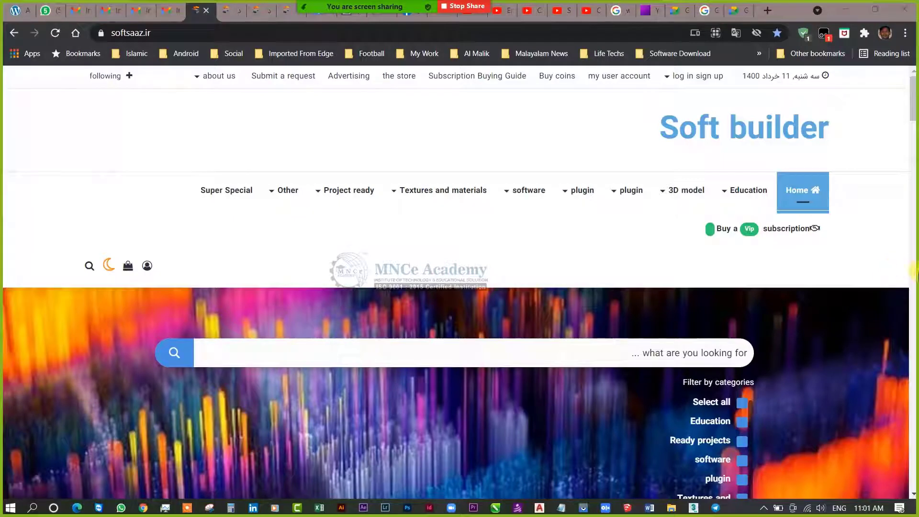
{"action": "mouse_move", "coordinate": [692, 191]}
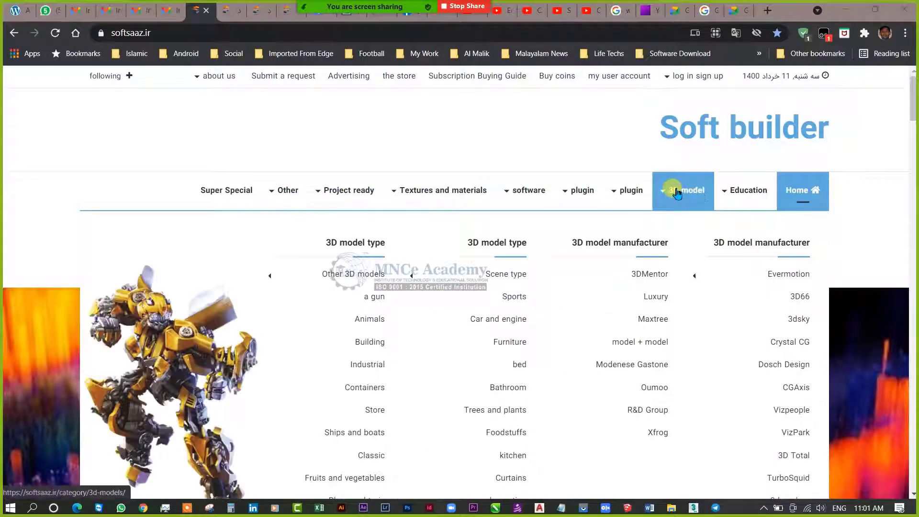
{"action": "mouse_move", "coordinate": [786, 274]}
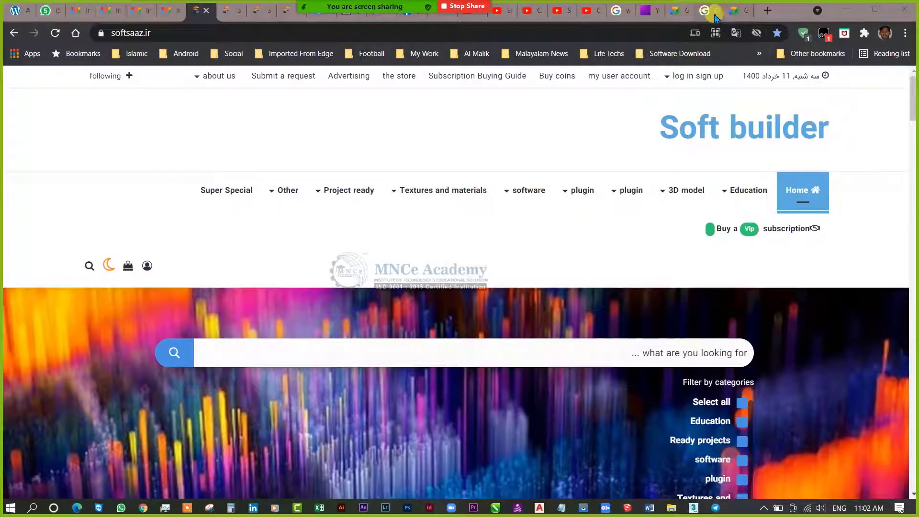
- Replace the webinar poster image search with a Google search for "archive 3d" and show all web results
{"action": "left_click", "coordinate": [618, 10]}
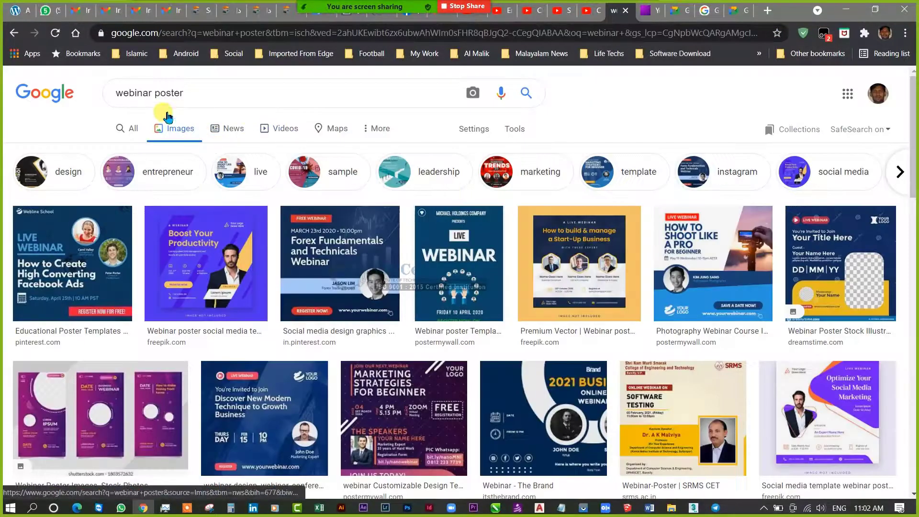
{"action": "triple_click", "coordinate": [189, 94]}
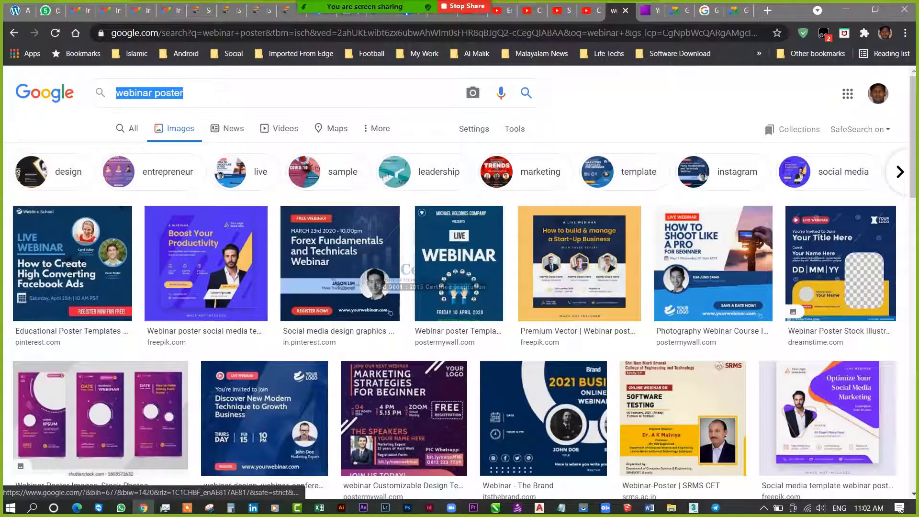
{"action": "type", "text": "archi"}
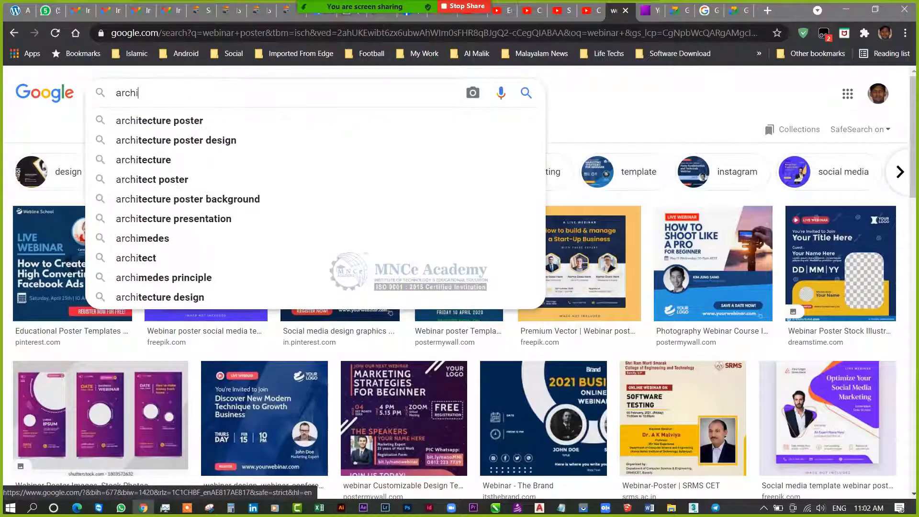
{"action": "type", "text": "ve 3d"}
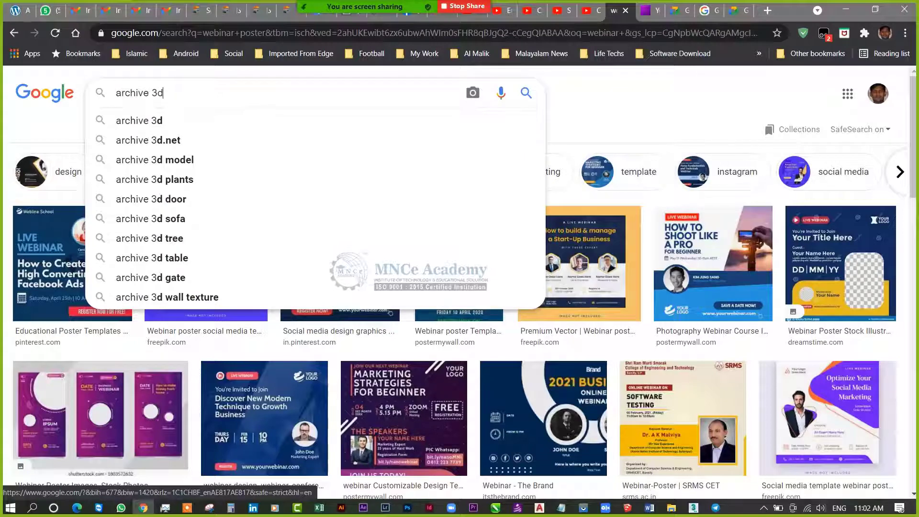
{"action": "key", "text": "Return"}
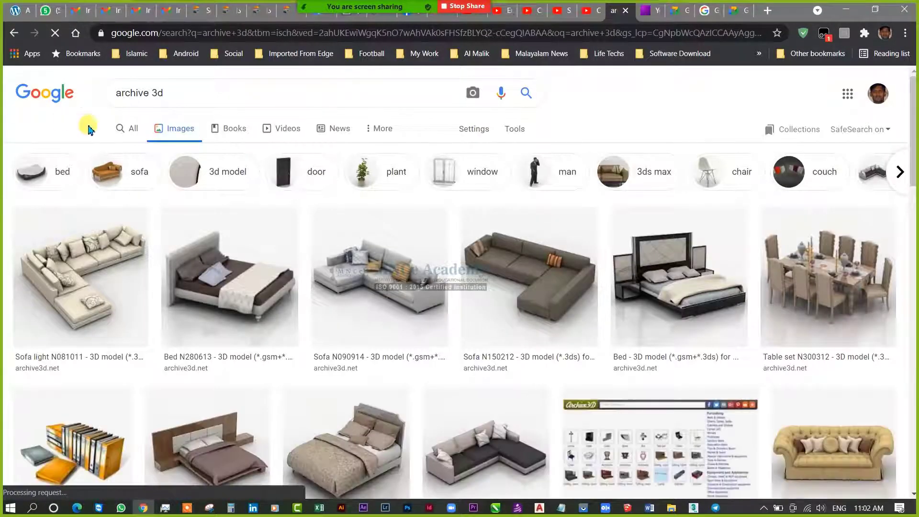
{"action": "left_click", "coordinate": [123, 142]}
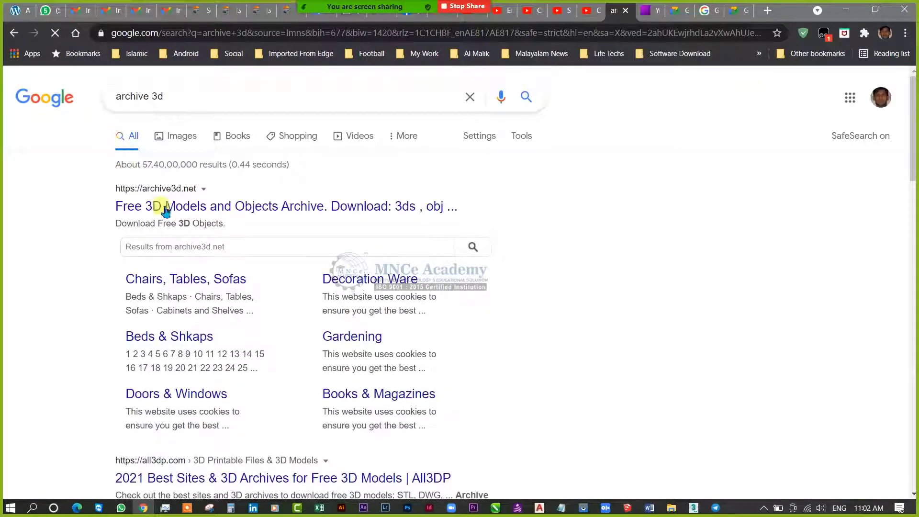
- Open the archive3d.net result and look through its list of free 3D model categories
{"action": "left_click", "coordinate": [243, 212]}
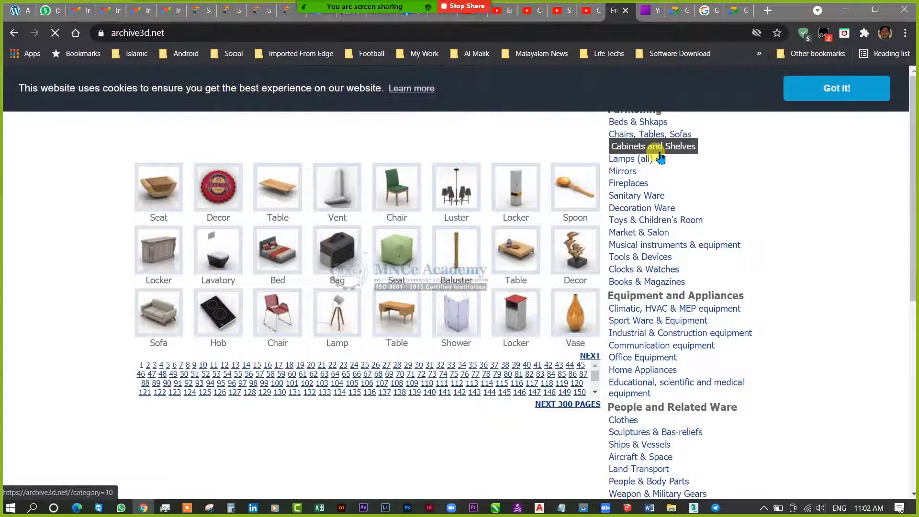
{"action": "scroll", "coordinate": [661, 369], "scroll_direction": "down", "scroll_amount": 2}
{"action": "scroll", "coordinate": [661, 371], "scroll_direction": "down", "scroll_amount": 4}
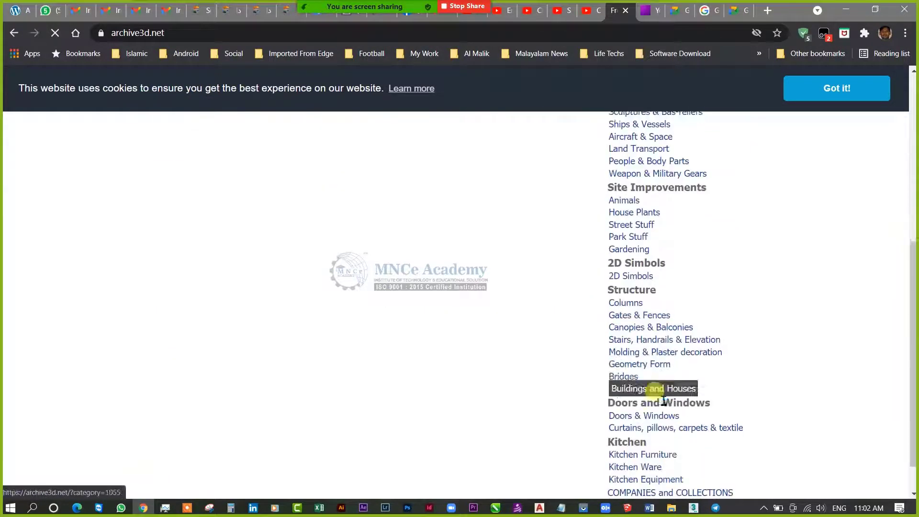
{"action": "scroll", "coordinate": [665, 404], "scroll_direction": "up", "scroll_amount": 3}
{"action": "scroll", "coordinate": [666, 404], "scroll_direction": "up", "scroll_amount": 3}
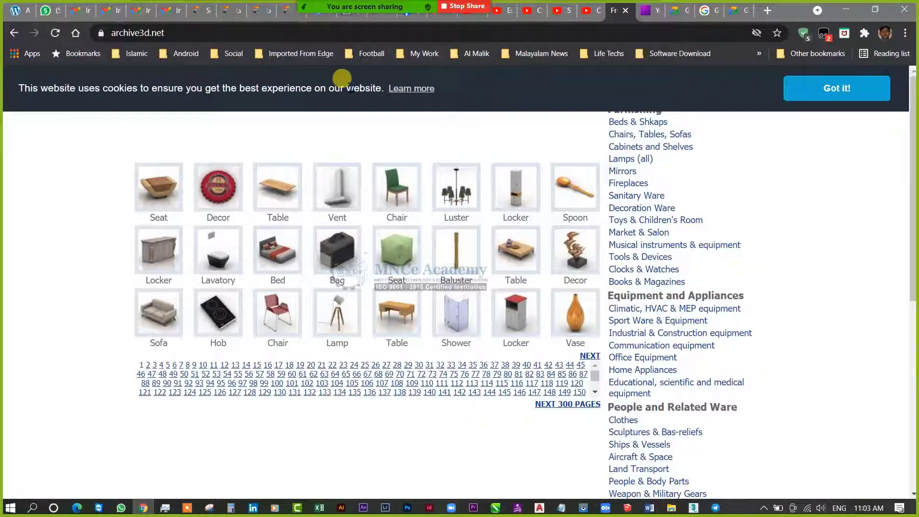
- Return to softsaaz.ir and look over its Education and 3D model categories
{"action": "left_click", "coordinate": [194, 10]}
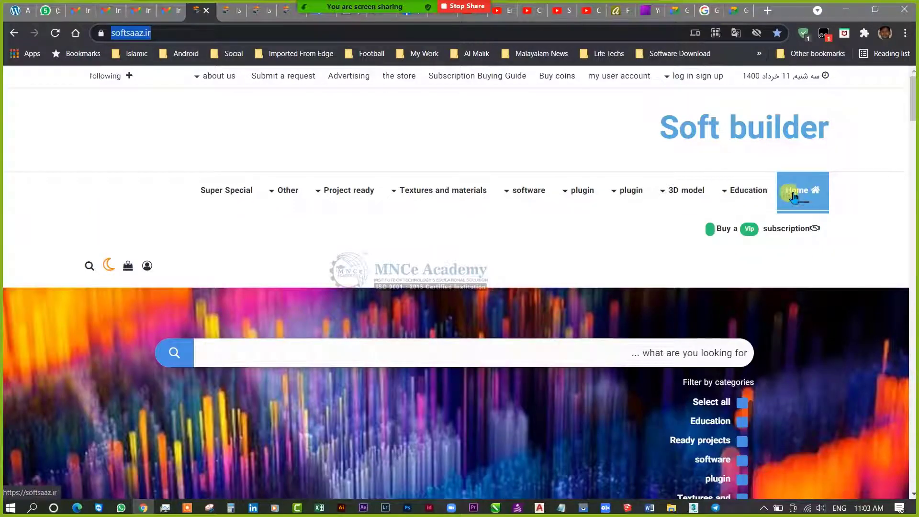
{"action": "mouse_move", "coordinate": [749, 191]}
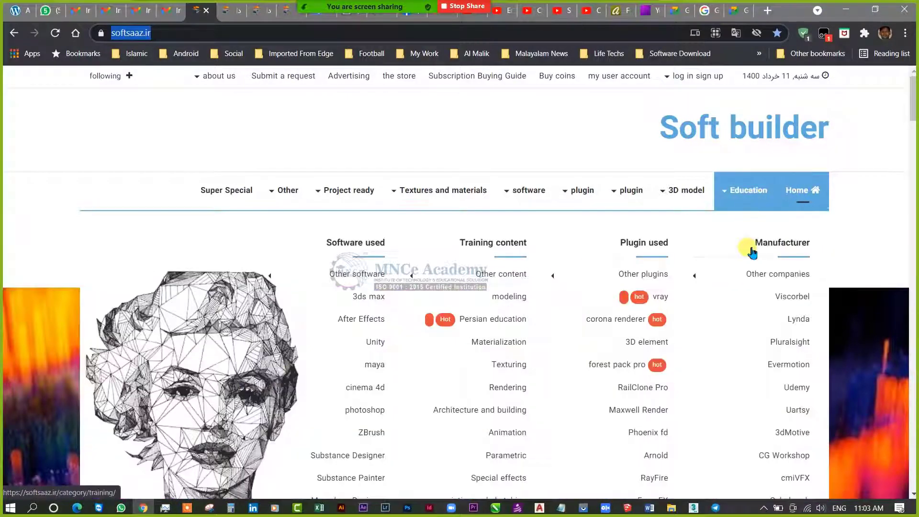
{"action": "mouse_move", "coordinate": [684, 204]}
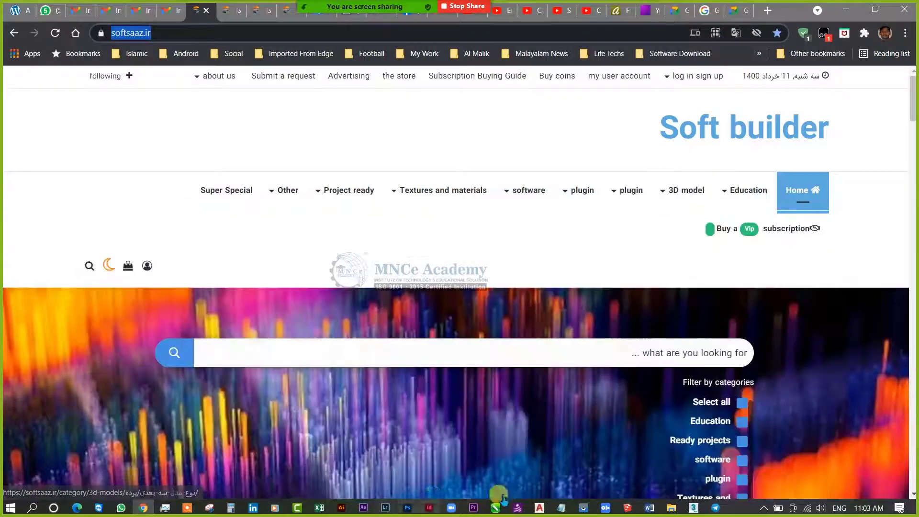
- Open the EvermotionArchExteriors folder in File Explorer and go up to its parent folder, arch models
{"action": "left_click", "coordinate": [673, 508]}
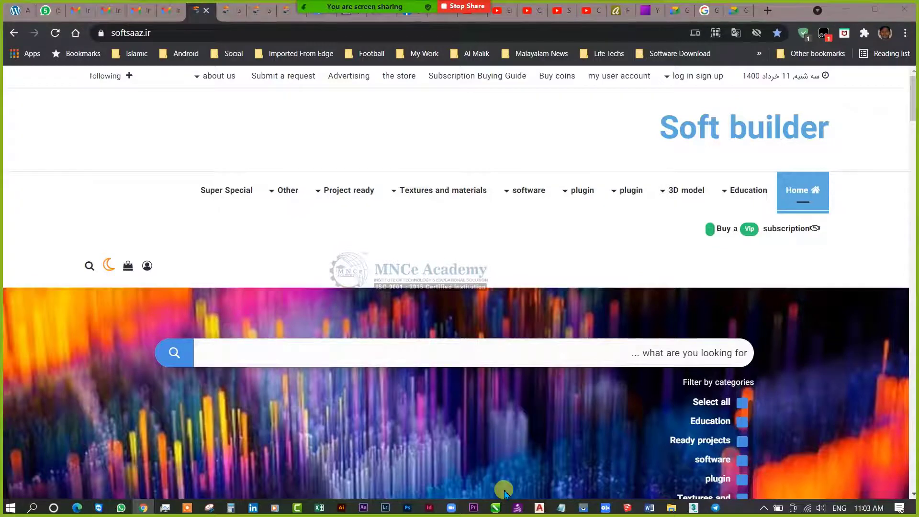
{"action": "key", "text": "super+e"}
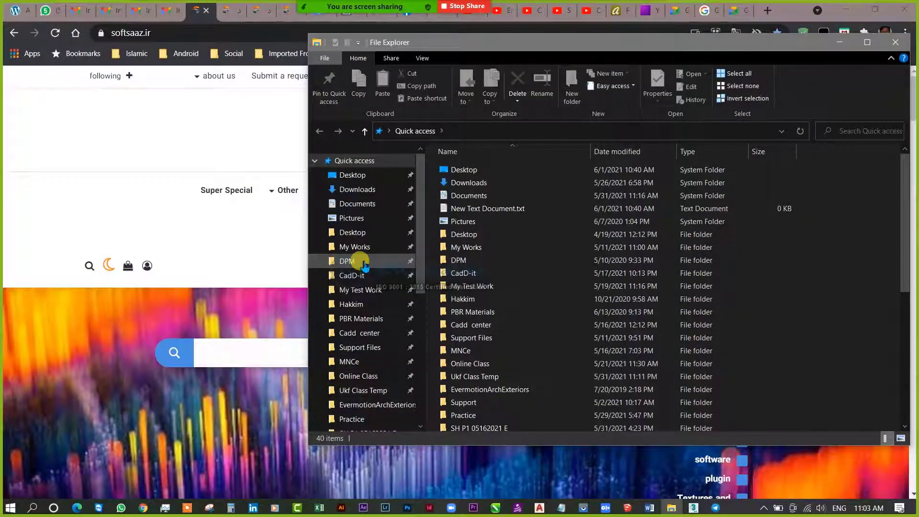
{"action": "scroll", "coordinate": [378, 307], "scroll_direction": "down", "scroll_amount": 2}
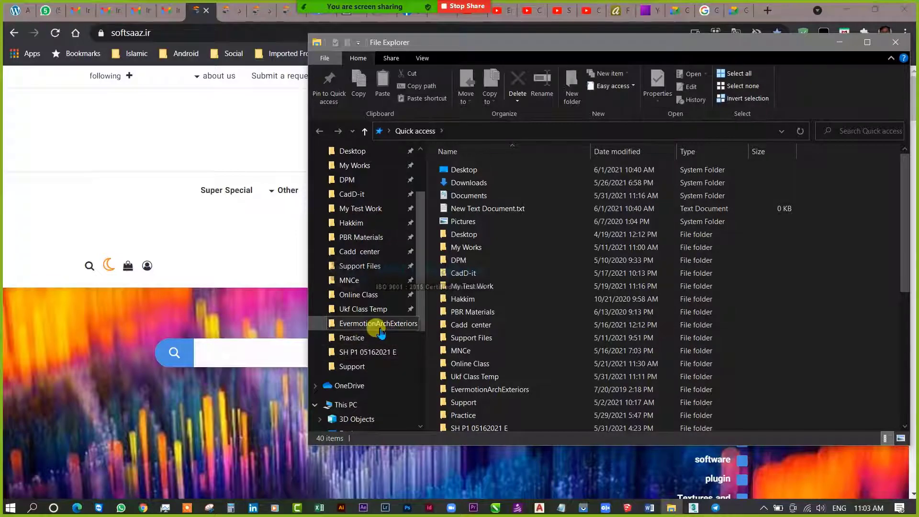
{"action": "scroll", "coordinate": [381, 332], "scroll_direction": "down", "scroll_amount": 1}
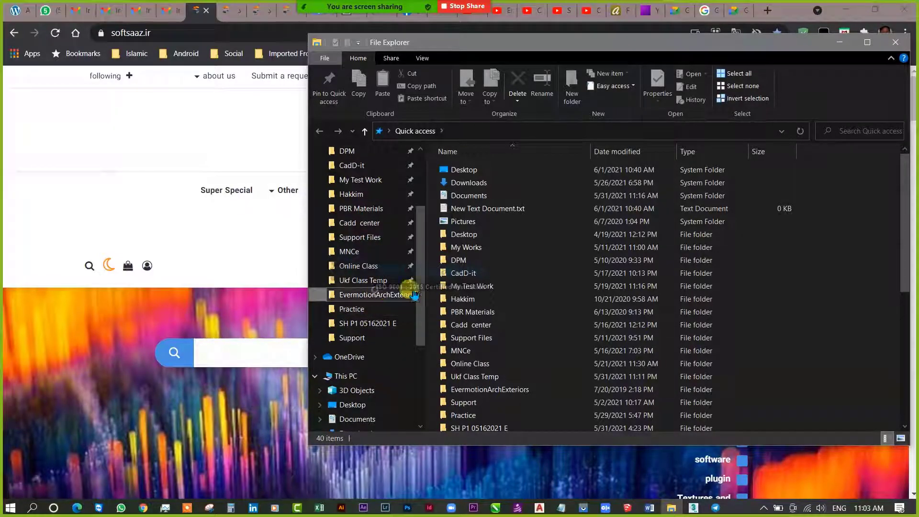
{"action": "left_click", "coordinate": [415, 296]}
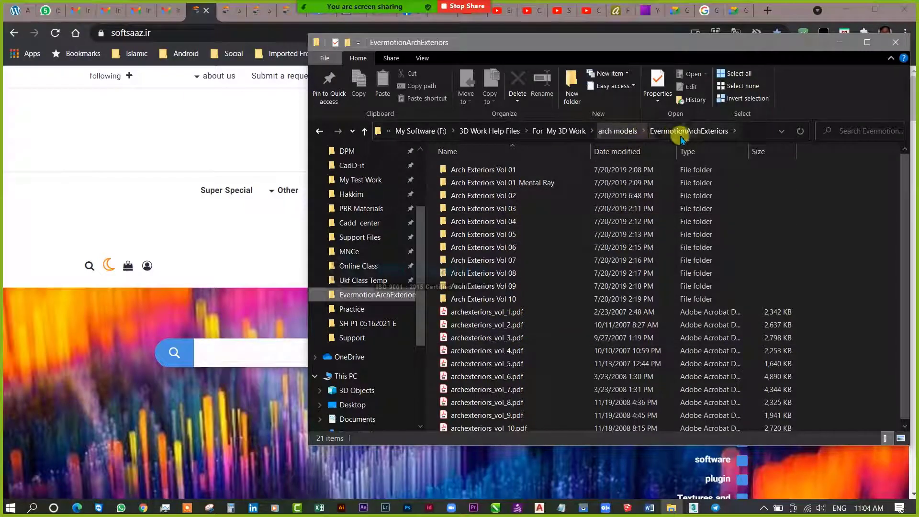
{"action": "left_click", "coordinate": [620, 133]}
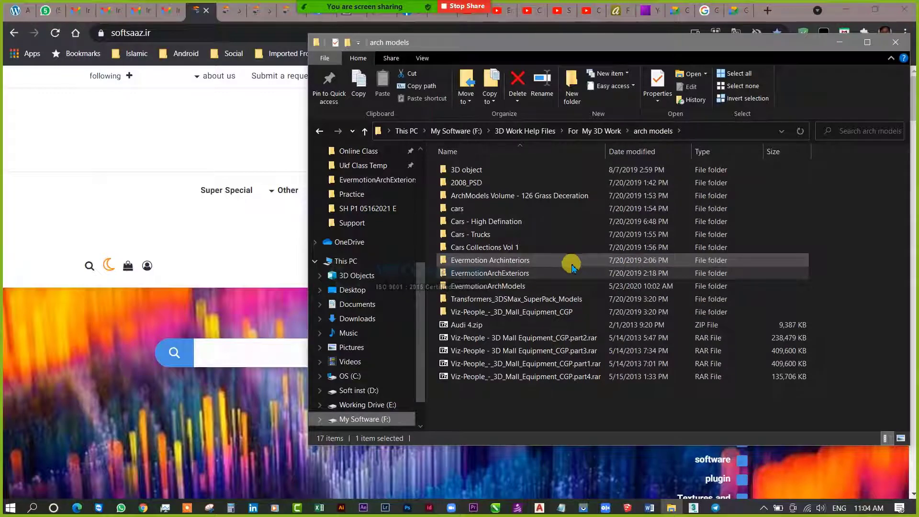
- Open the EvermotionArchModels folder and then its Archmodels Vol.15_Bathroom subfolder
{"action": "left_click", "coordinate": [515, 263]}
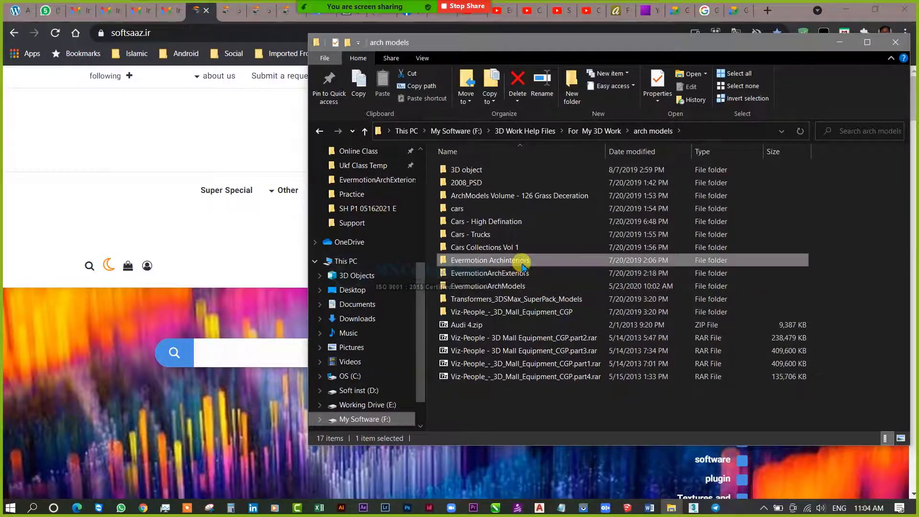
{"action": "left_click", "coordinate": [511, 273]}
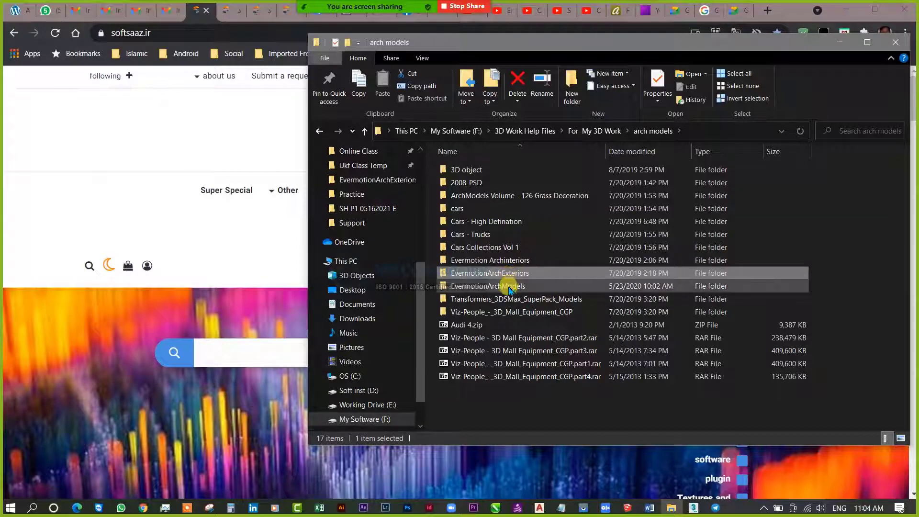
{"action": "double_click", "coordinate": [510, 287]}
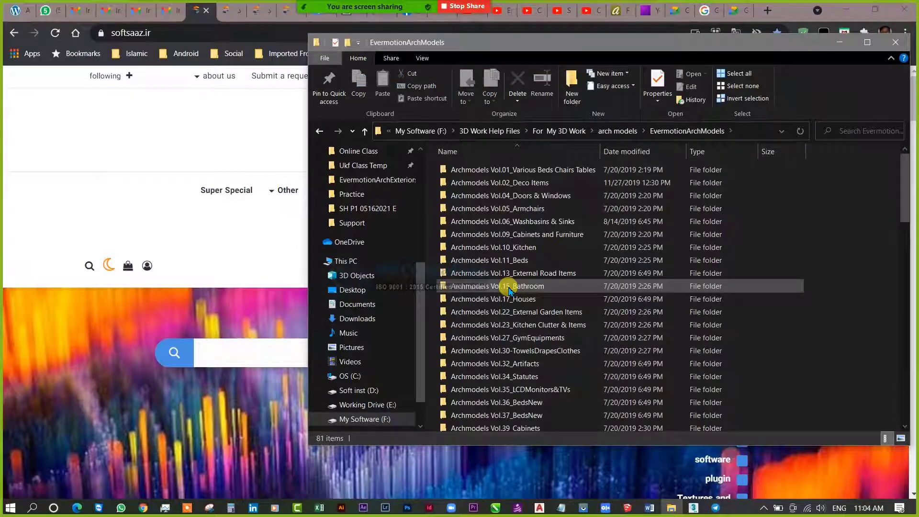
{"action": "double_click", "coordinate": [509, 286]}
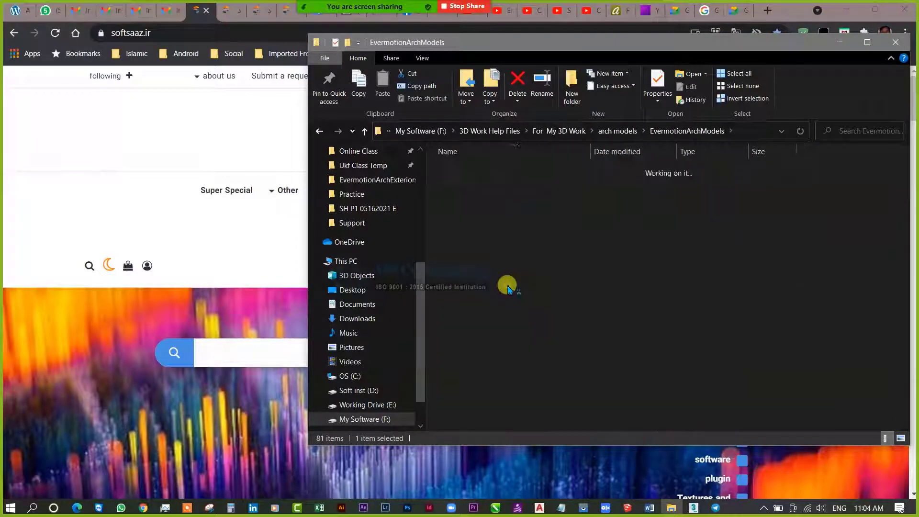
{"action": "right_click", "coordinate": [527, 314]}
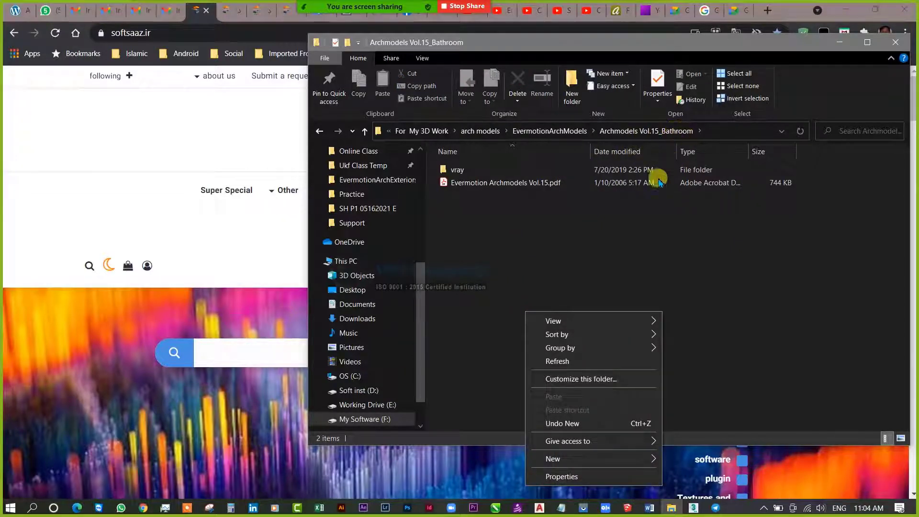
{"action": "left_click", "coordinate": [527, 216]}
- Open Evermotion Archmodels Vol.15.pdf, fit whole pages to the window, look through the bathroom model previews and close the catalogue
{"action": "left_click", "coordinate": [525, 183]}
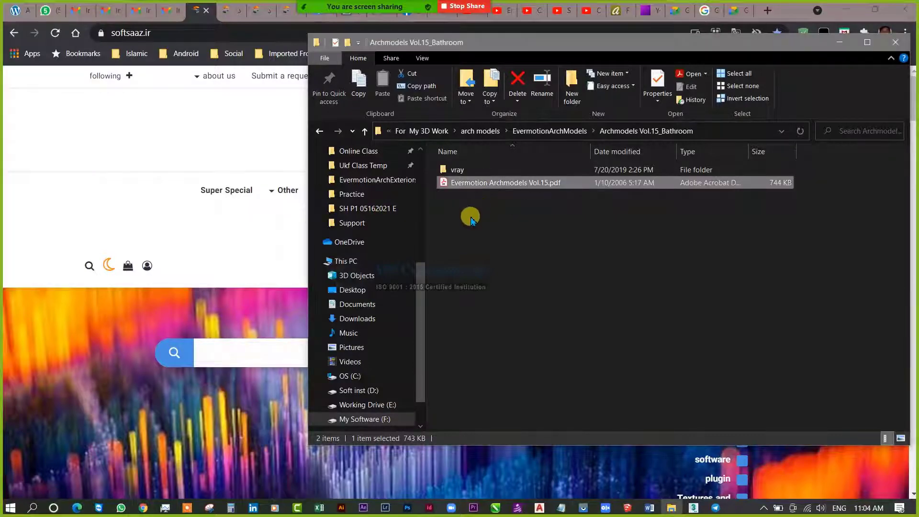
{"action": "key", "text": "Return"}
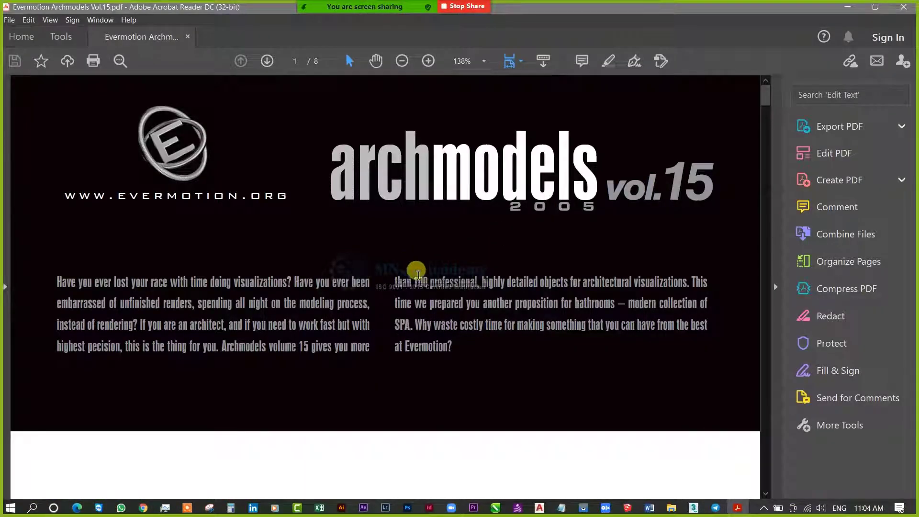
{"action": "left_click", "coordinate": [511, 61]}
{"action": "left_click", "coordinate": [533, 100]}
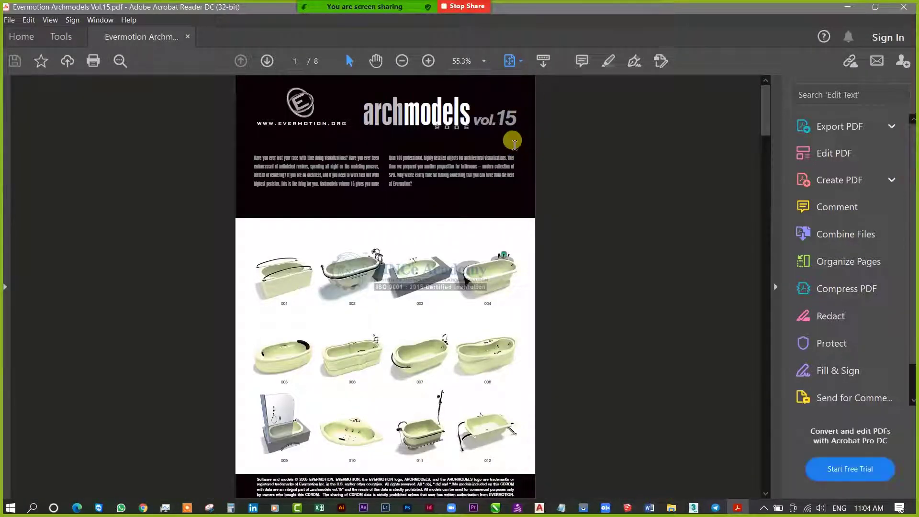
{"action": "scroll", "coordinate": [438, 336], "scroll_direction": "down", "scroll_amount": 2}
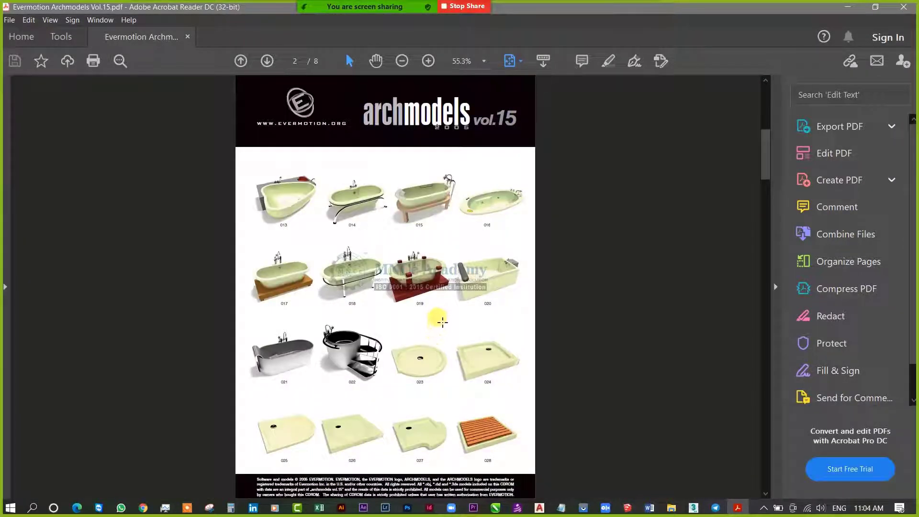
{"action": "scroll", "coordinate": [447, 320], "scroll_direction": "down", "scroll_amount": 2}
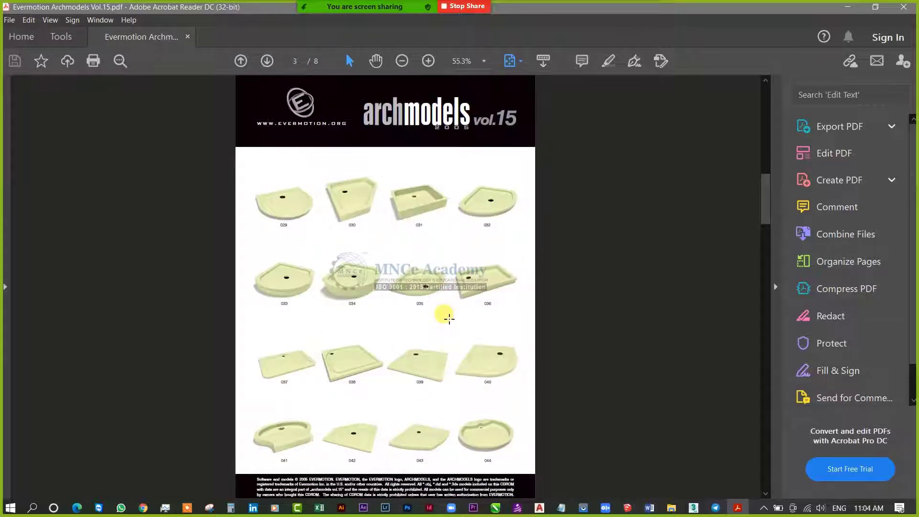
{"action": "scroll", "coordinate": [449, 319], "scroll_direction": "down", "scroll_amount": 2}
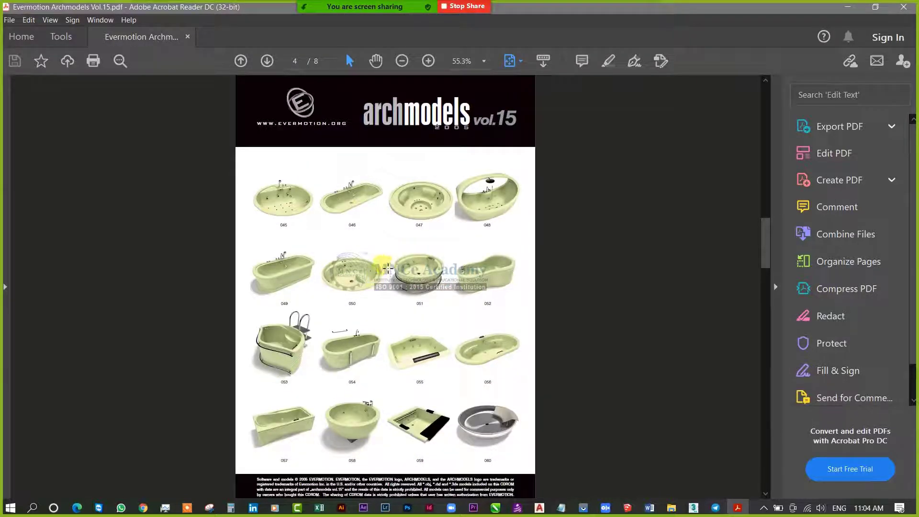
{"action": "left_click", "coordinate": [908, 7]}
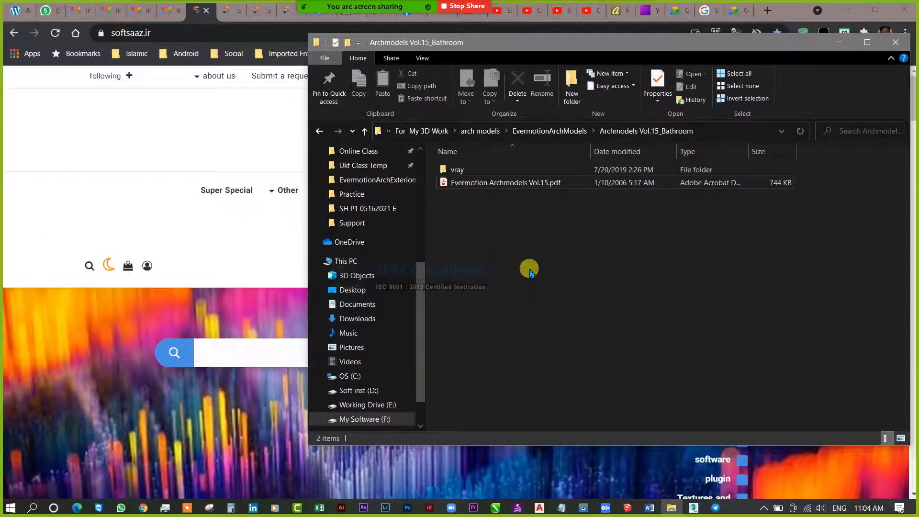
- View the 3ds Max scene files in the bathroom volume's vray folder and return to the EvermotionArchModels folder
{"action": "double_click", "coordinate": [481, 172]}
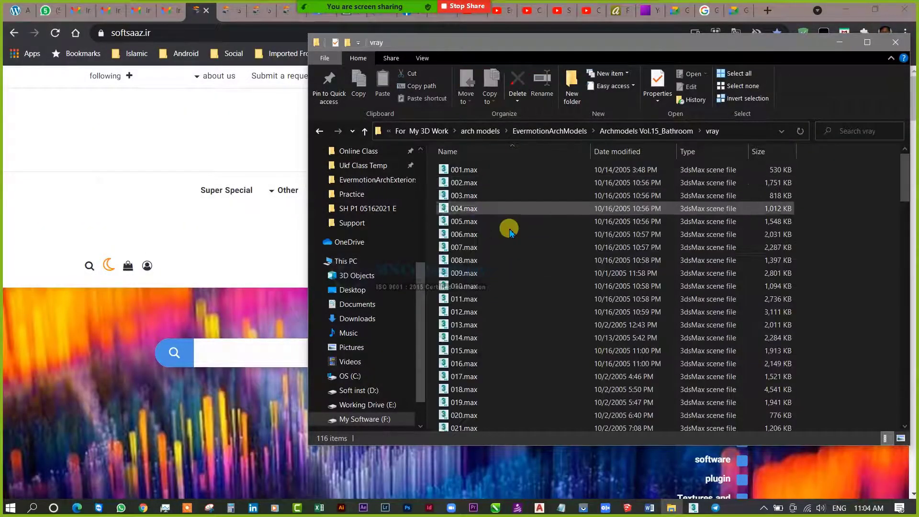
{"action": "key", "text": "BackSpace"}
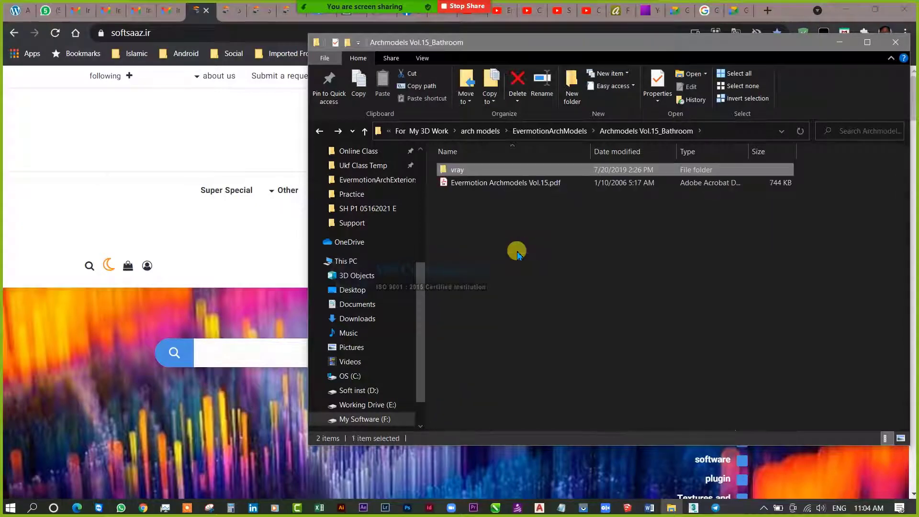
{"action": "key", "text": "BackSpace"}
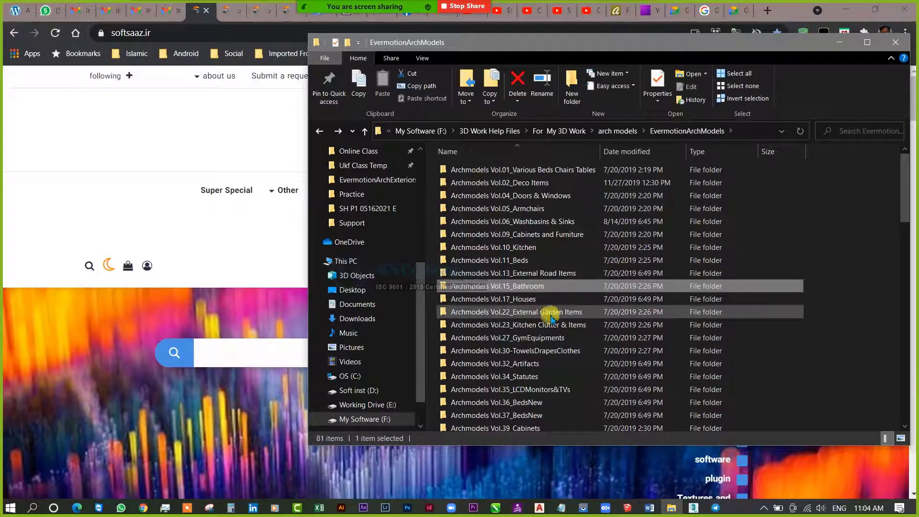
- View the texture images in the maps folder of Archmodels Vol.22_External Garden Items and minimize the File Explorer window
{"action": "double_click", "coordinate": [552, 318]}
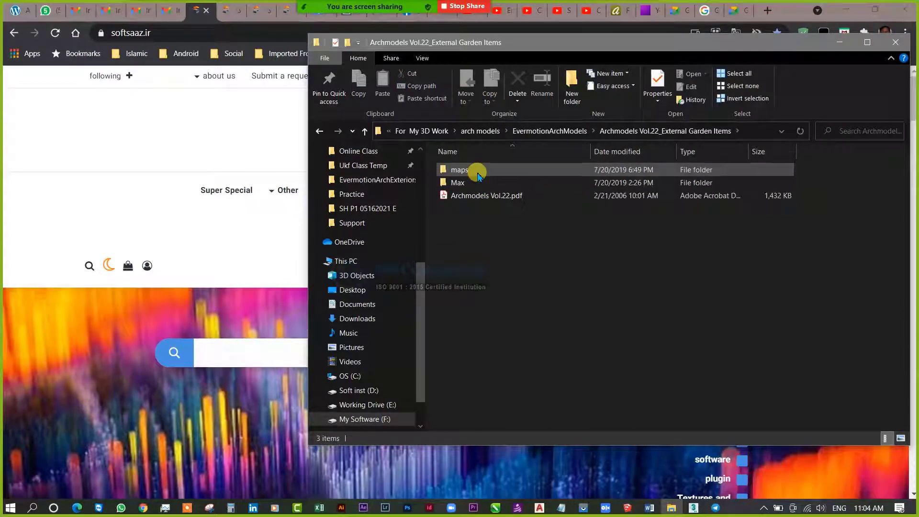
{"action": "double_click", "coordinate": [478, 175]}
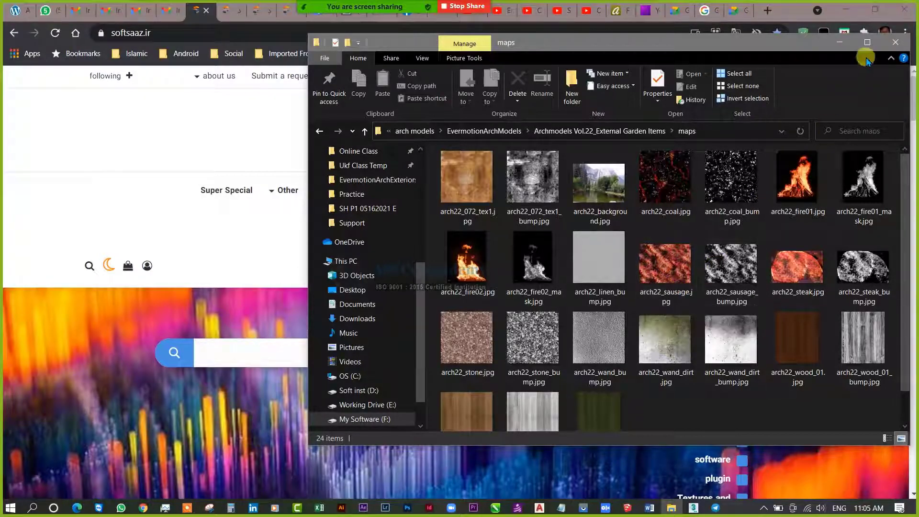
{"action": "left_click", "coordinate": [843, 44]}
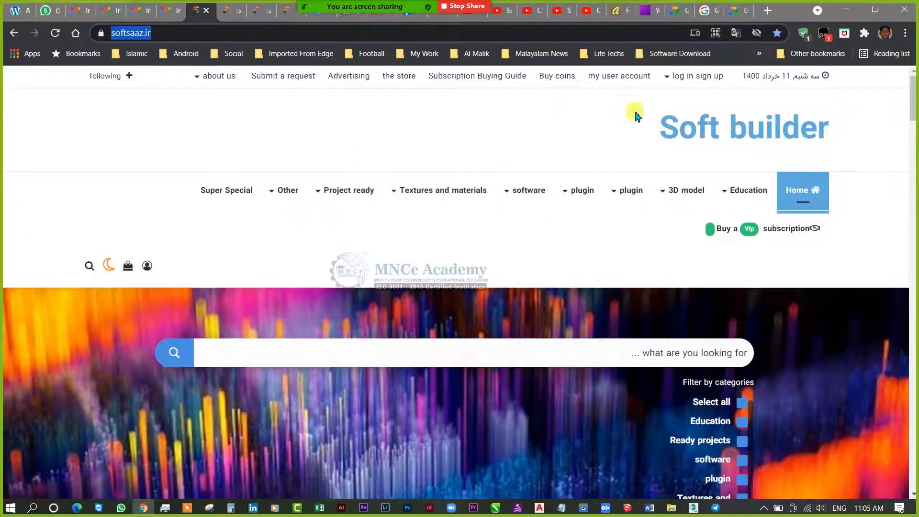
- Open the 3D model category on softsaaz.ir and look through its listed model collections
{"action": "mouse_move", "coordinate": [580, 211]}
{"action": "mouse_move", "coordinate": [657, 192]}
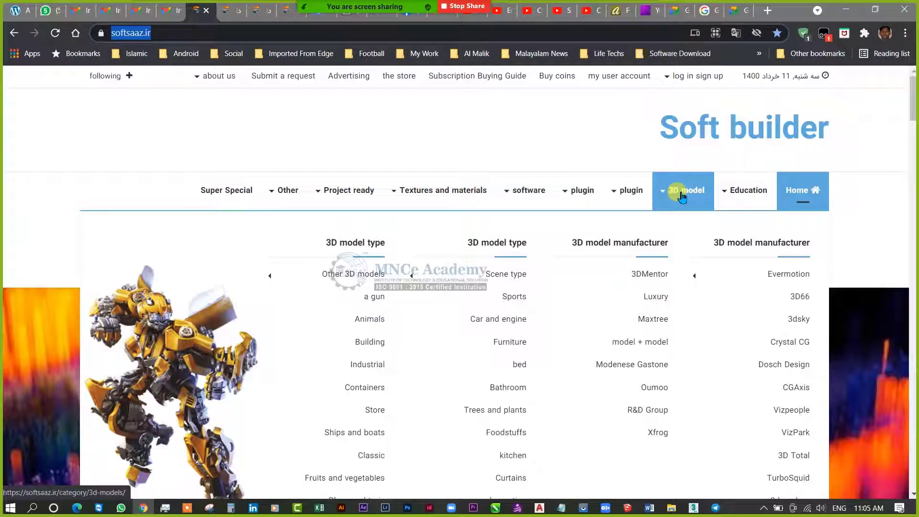
{"action": "left_click", "coordinate": [682, 194]}
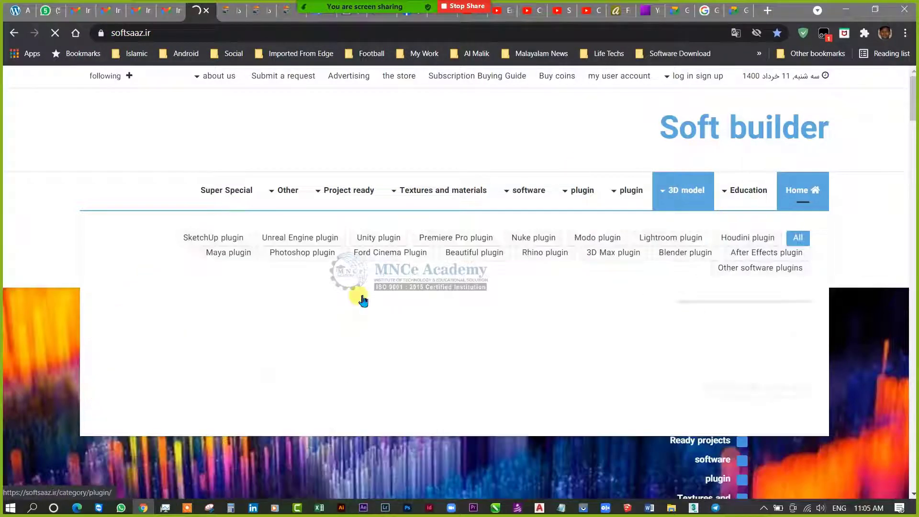
{"action": "mouse_move", "coordinate": [526, 192]}
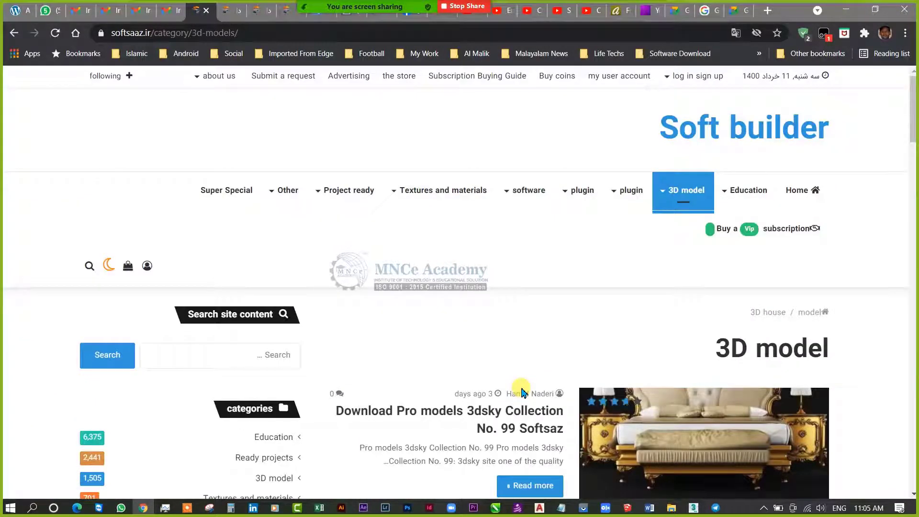
{"action": "scroll", "coordinate": [522, 393], "scroll_direction": "down", "scroll_amount": 10}
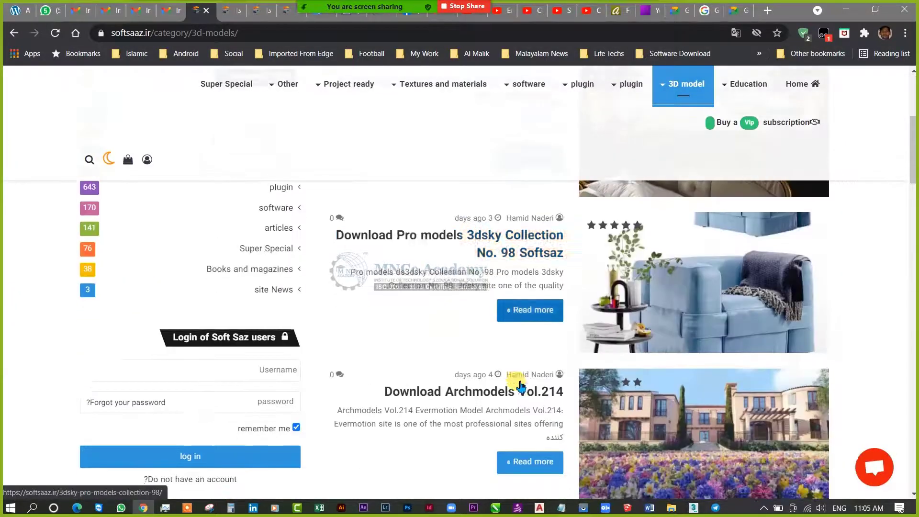
{"action": "scroll", "coordinate": [521, 383], "scroll_direction": "up", "scroll_amount": 3}
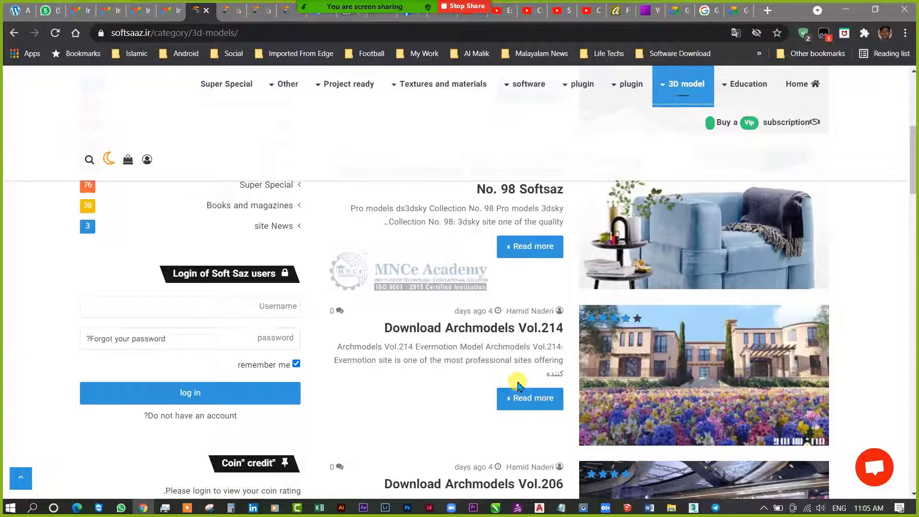
{"action": "scroll", "coordinate": [519, 381], "scroll_direction": "up", "scroll_amount": 1}
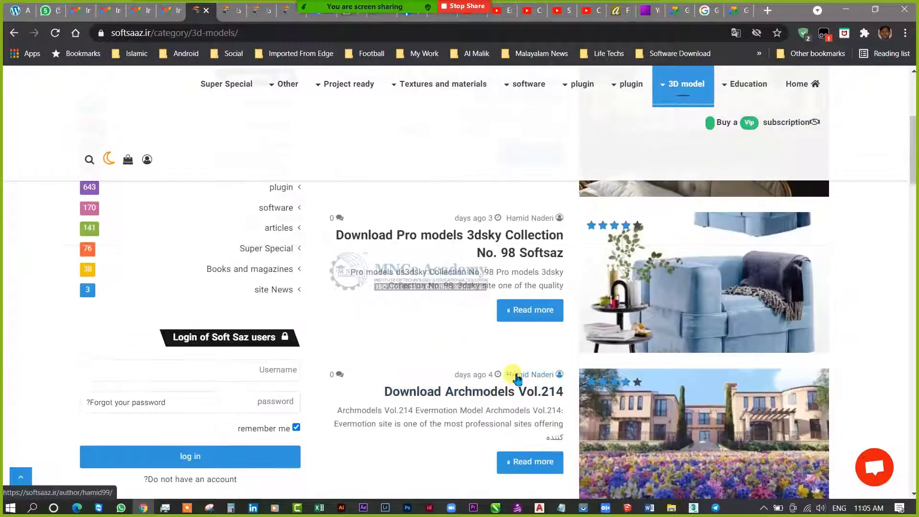
{"action": "scroll", "coordinate": [515, 375], "scroll_direction": "down", "scroll_amount": 1}
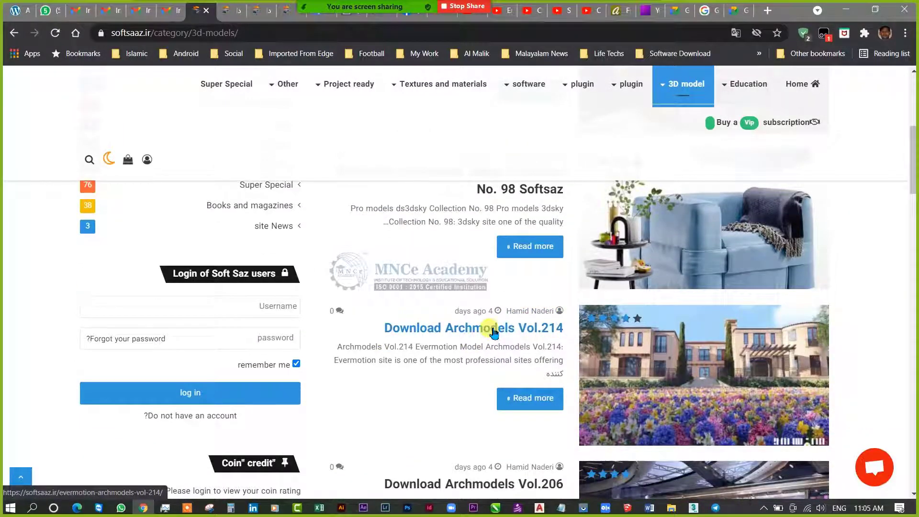
- Open the Archmodels Vol.214 and Vol.206 download posts in new tabs and switch to the Vol.206 page
{"action": "middle_click", "coordinate": [494, 331]}
{"action": "scroll", "coordinate": [499, 420], "scroll_direction": "down", "scroll_amount": 2}
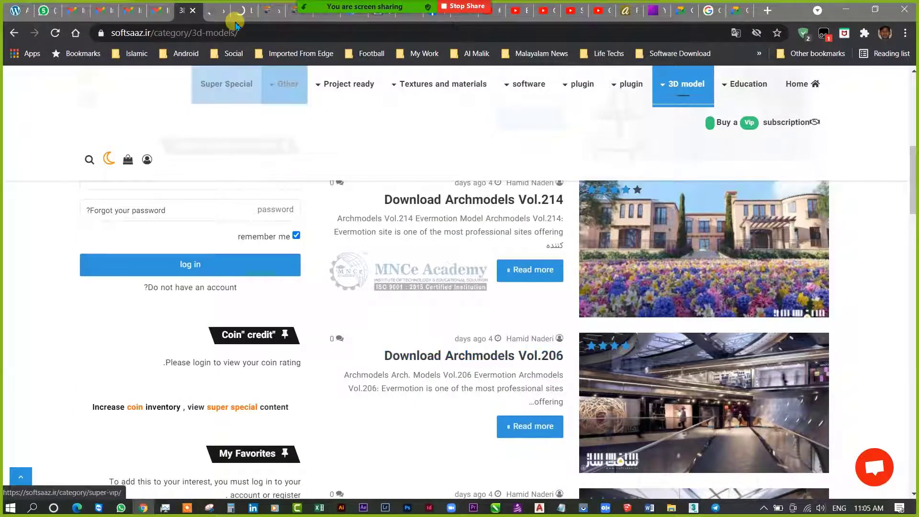
{"action": "left_click", "coordinate": [230, 12]}
{"action": "left_click", "coordinate": [237, 14]}
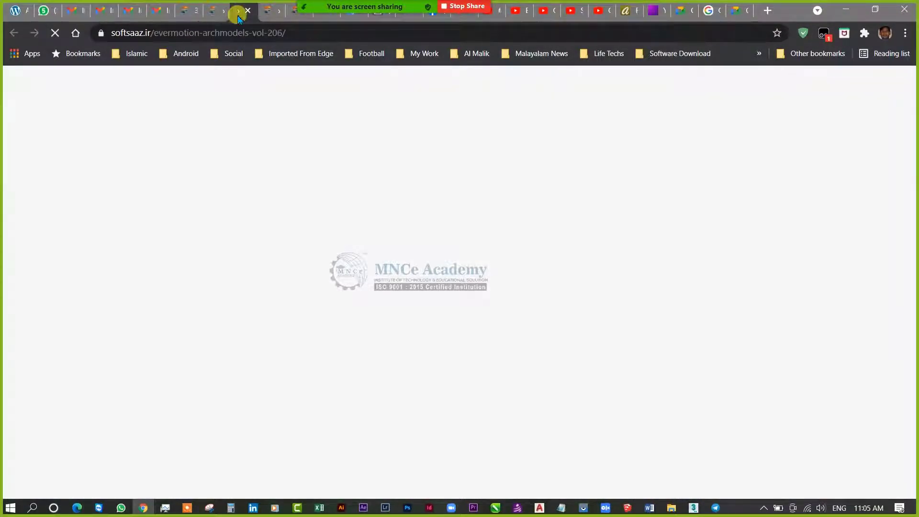
- Examine the Archmodels Vol.206 page for its preview images, model specifications, download file size and download links
{"action": "scroll", "coordinate": [549, 392], "scroll_direction": "down", "scroll_amount": 5}
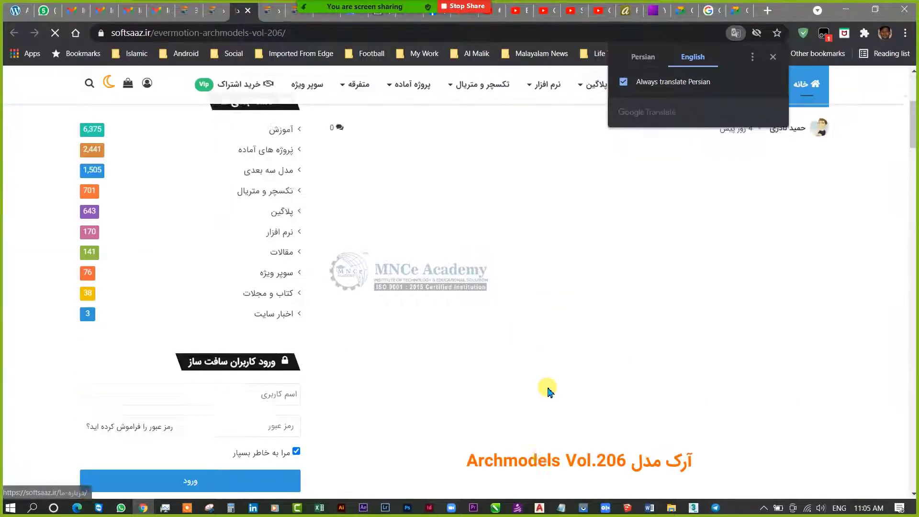
{"action": "scroll", "coordinate": [548, 391], "scroll_direction": "down", "scroll_amount": 15}
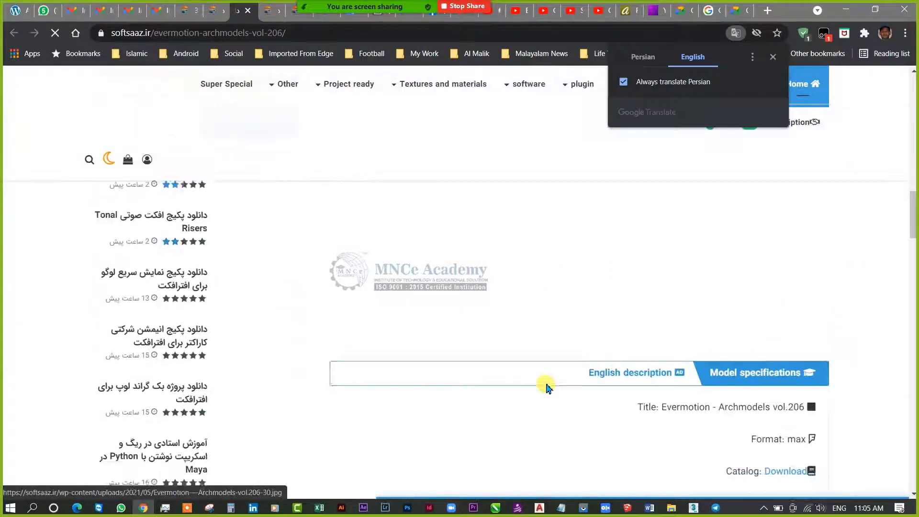
{"action": "scroll", "coordinate": [548, 387], "scroll_direction": "down", "scroll_amount": 10}
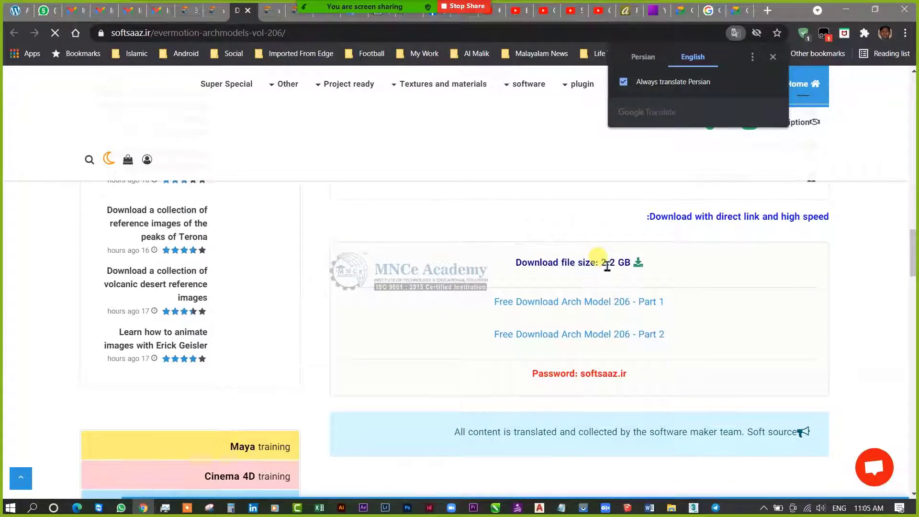
{"action": "left_click_drag", "start_coordinate": [602, 264], "coordinate": [617, 266]}
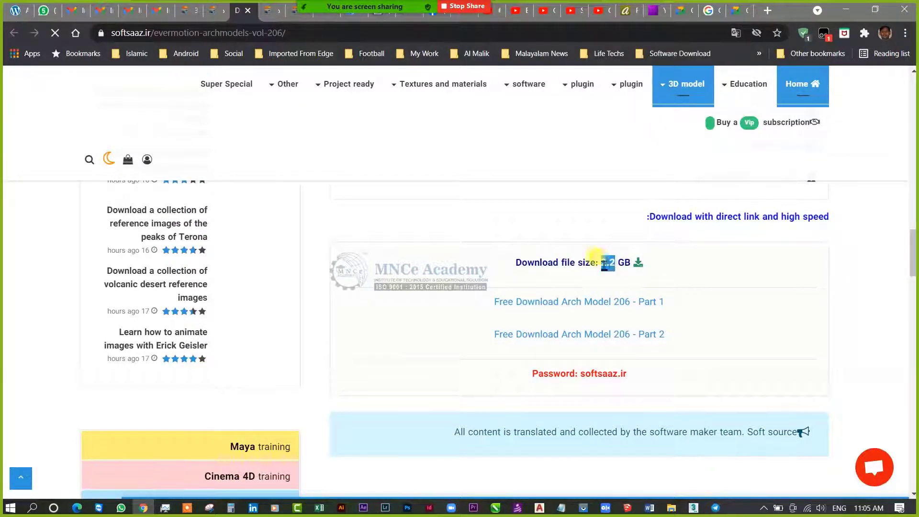
{"action": "scroll", "coordinate": [627, 378], "scroll_direction": "up", "scroll_amount": 10}
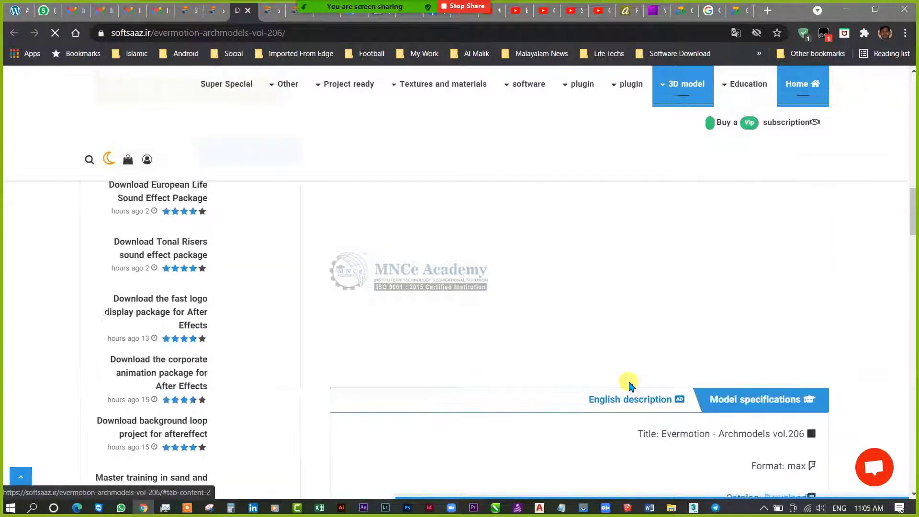
{"action": "scroll", "coordinate": [633, 378], "scroll_direction": "up", "scroll_amount": 3}
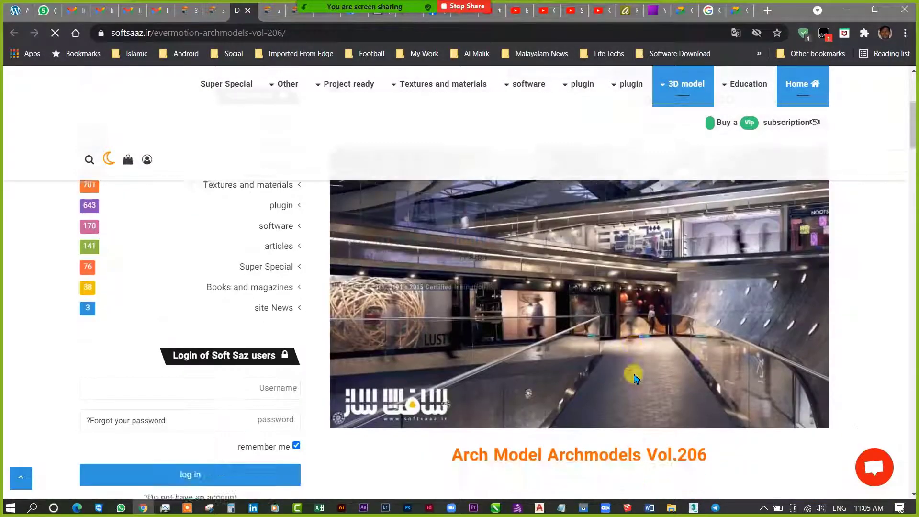
{"action": "scroll", "coordinate": [635, 376], "scroll_direction": "down", "scroll_amount": 10}
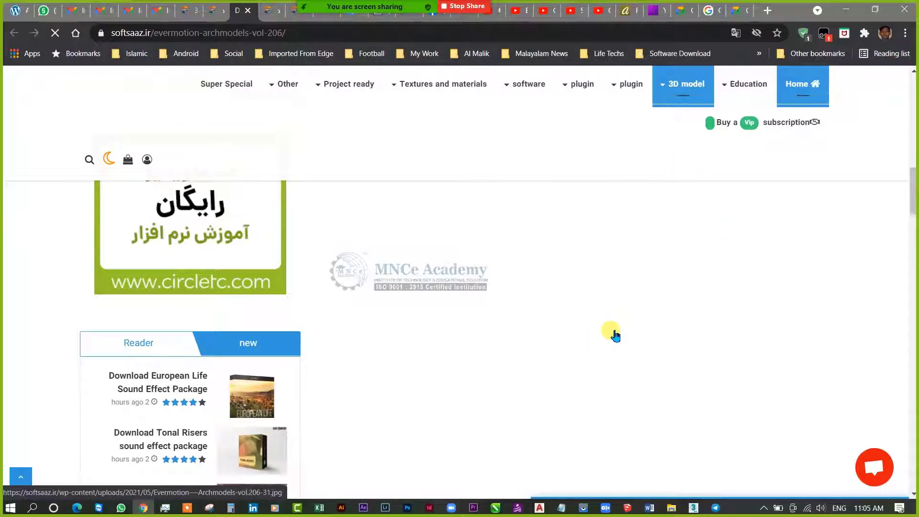
{"action": "scroll", "coordinate": [614, 335], "scroll_direction": "up", "scroll_amount": 1}
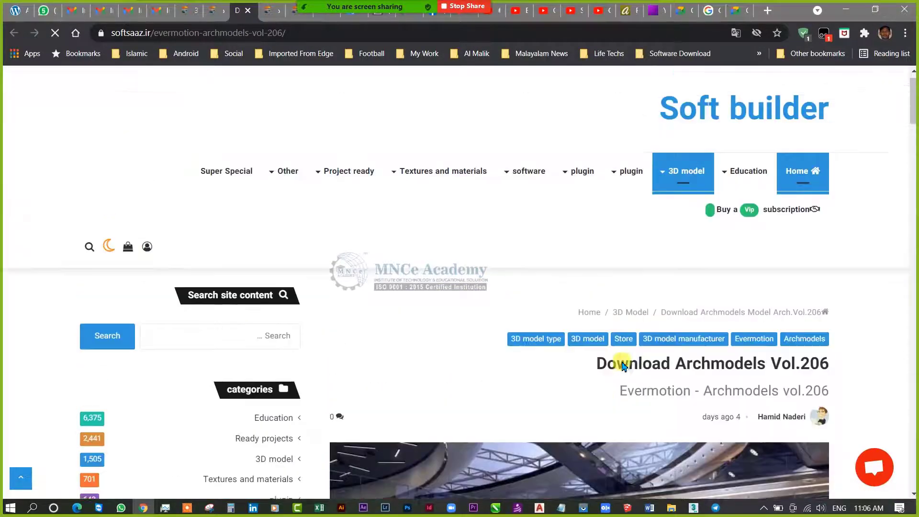
- Close the Archmodels Vol.206 page, look through the Vol.214 page down to its download link, and close it
{"action": "left_click", "coordinate": [248, 10]}
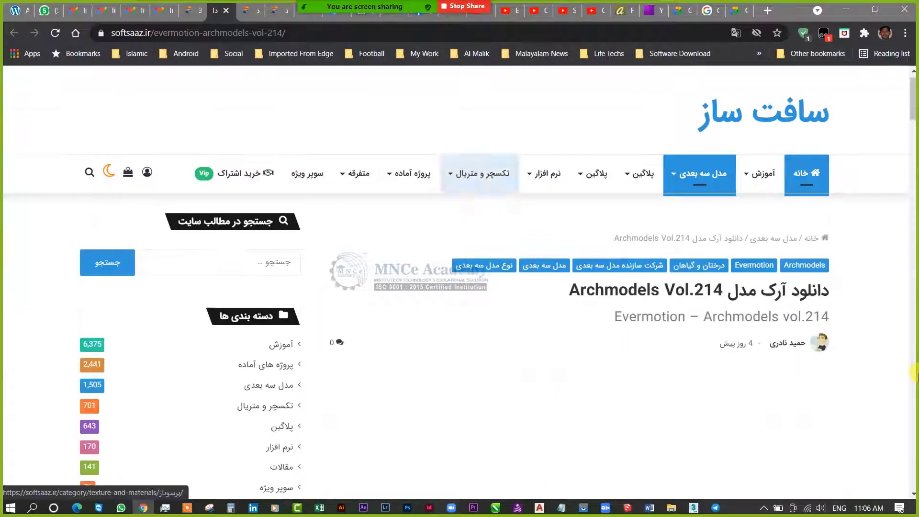
{"action": "scroll", "coordinate": [888, 388], "scroll_direction": "down", "scroll_amount": 10}
{"action": "scroll", "coordinate": [881, 384], "scroll_direction": "down", "scroll_amount": 10}
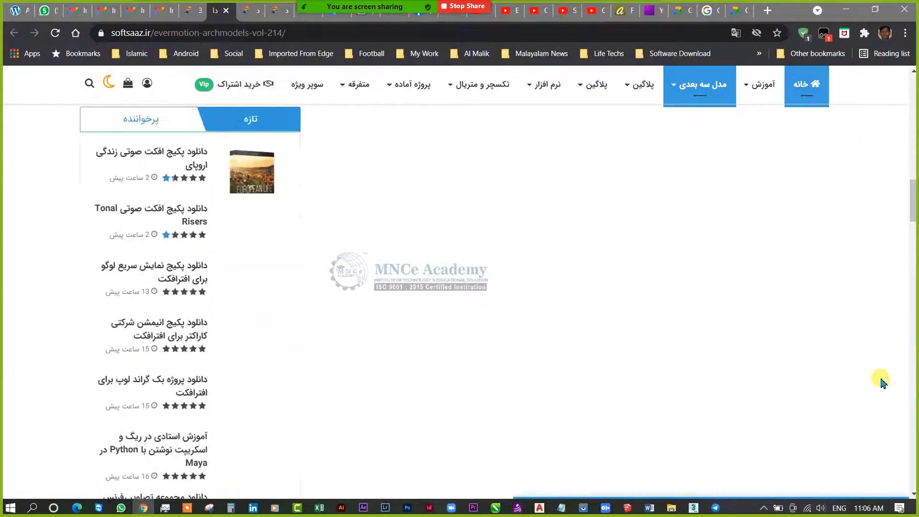
{"action": "scroll", "coordinate": [865, 396], "scroll_direction": "down", "scroll_amount": 5}
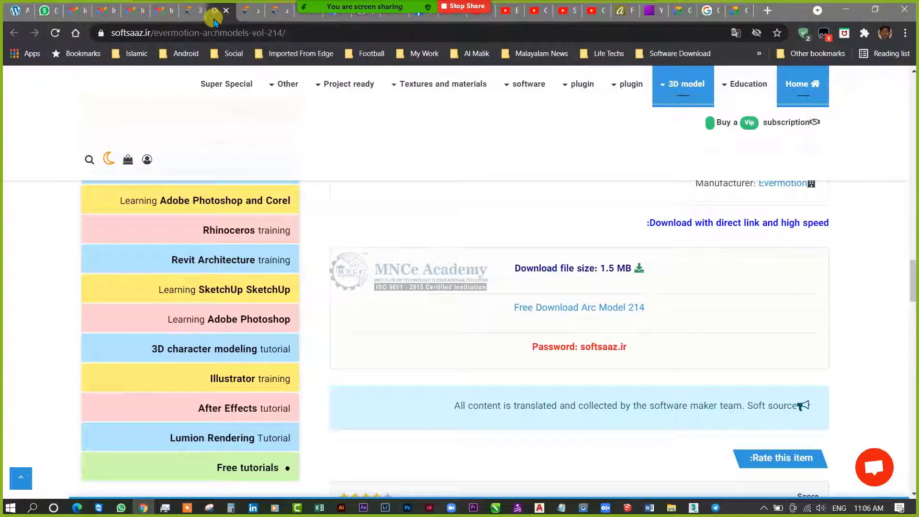
{"action": "left_click", "coordinate": [226, 11]}
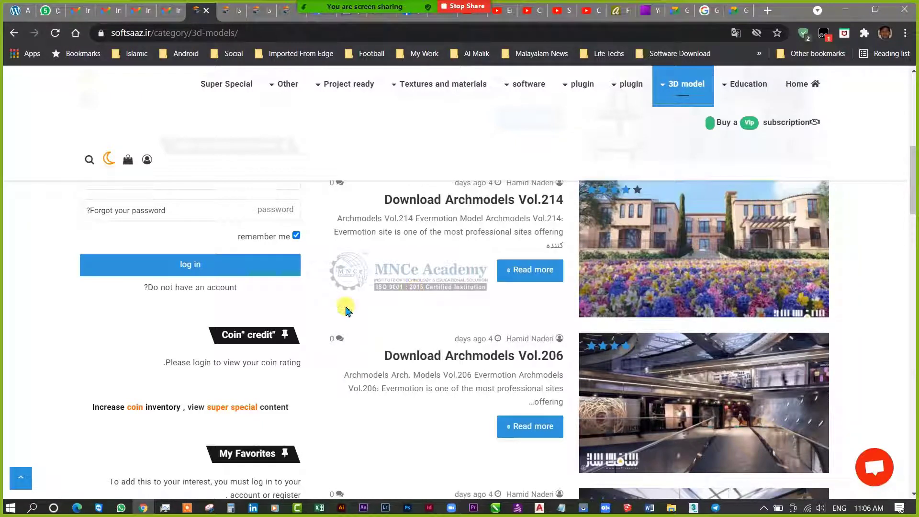
- Look through the collections in the 3D model category listing, including Archmodels Vol.185 and the plant model packages
{"action": "scroll", "coordinate": [506, 366], "scroll_direction": "down", "scroll_amount": 5}
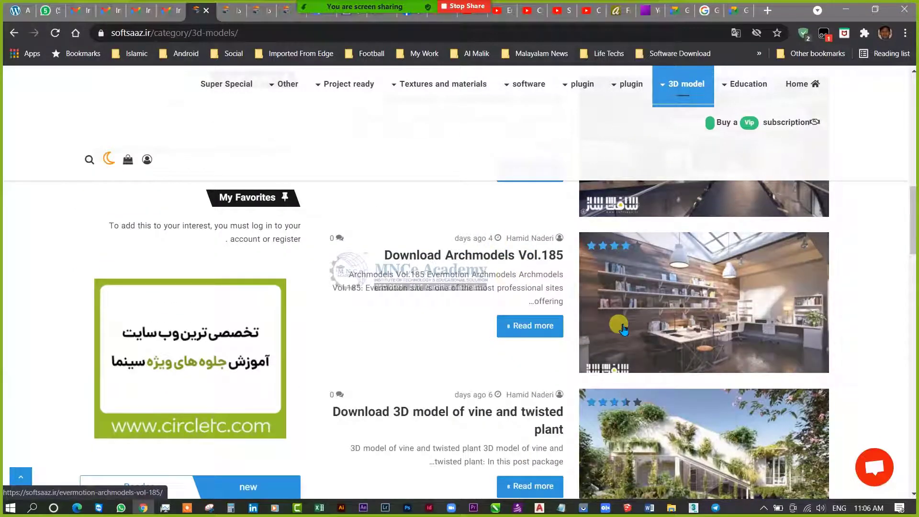
{"action": "scroll", "coordinate": [675, 383], "scroll_direction": "down", "scroll_amount": 3}
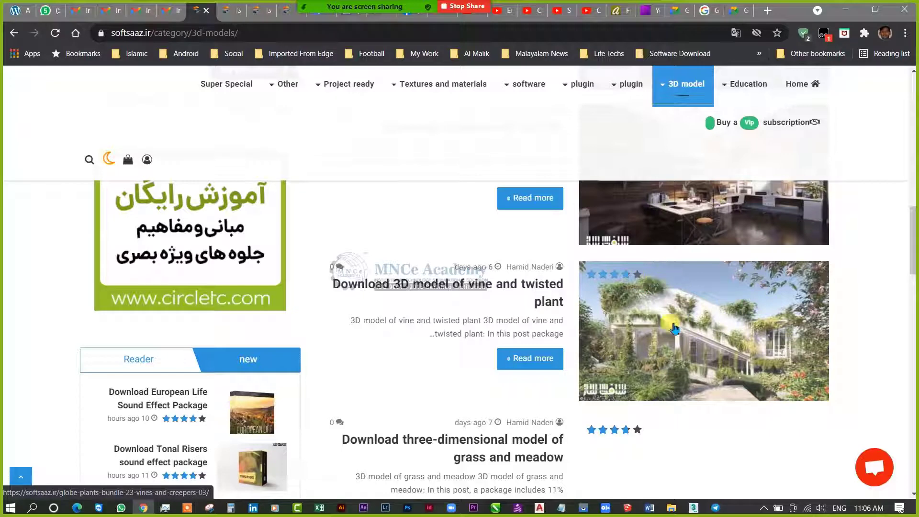
{"action": "scroll", "coordinate": [631, 345], "scroll_direction": "down", "scroll_amount": 4}
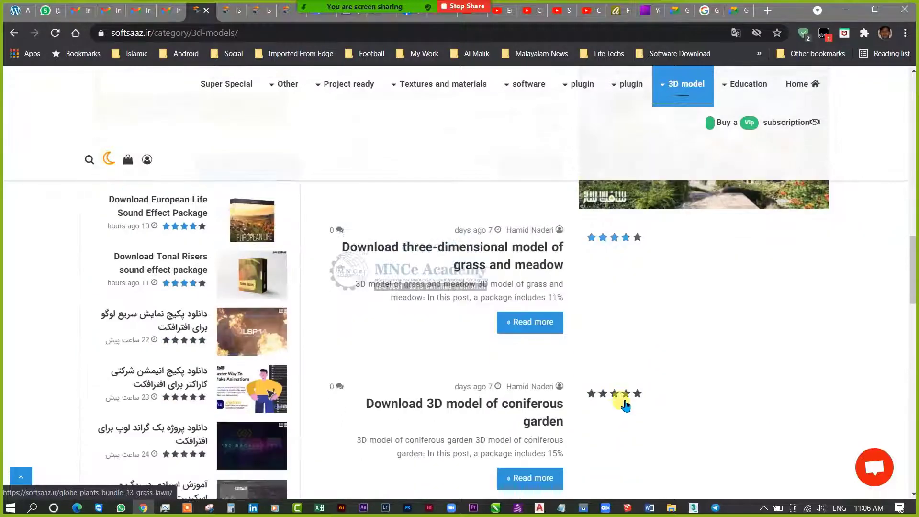
{"action": "mouse_move", "coordinate": [685, 88]}
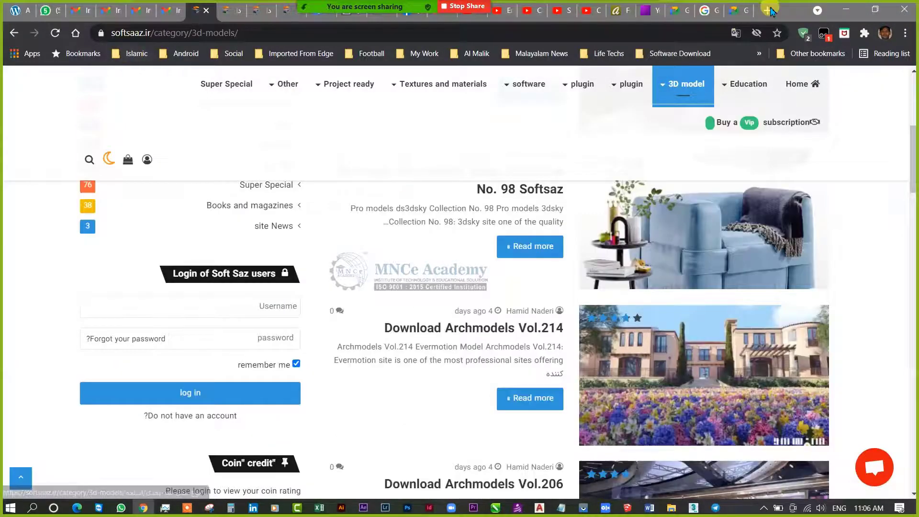
{"action": "scroll", "coordinate": [905, 268], "scroll_direction": "up", "scroll_amount": 6}
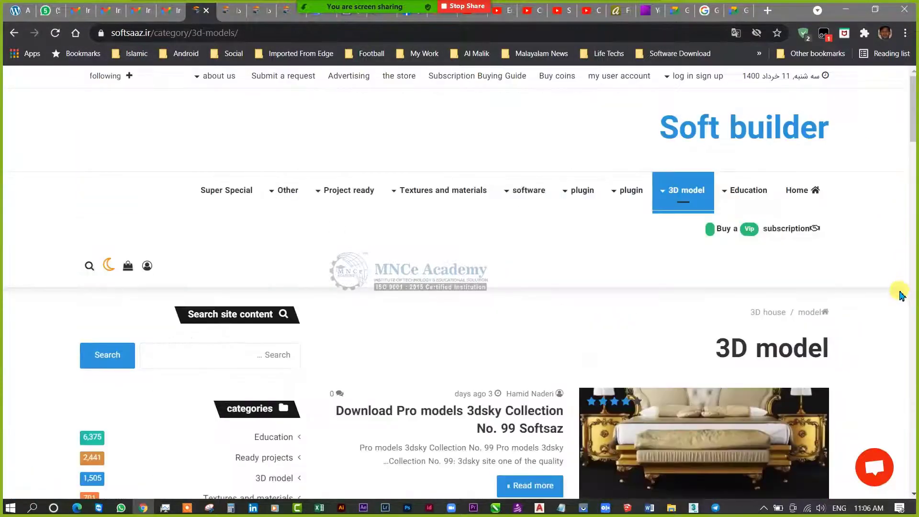
- Open the Furniture category of 3D model types and look through its listed furniture collections
{"action": "mouse_move", "coordinate": [680, 192]}
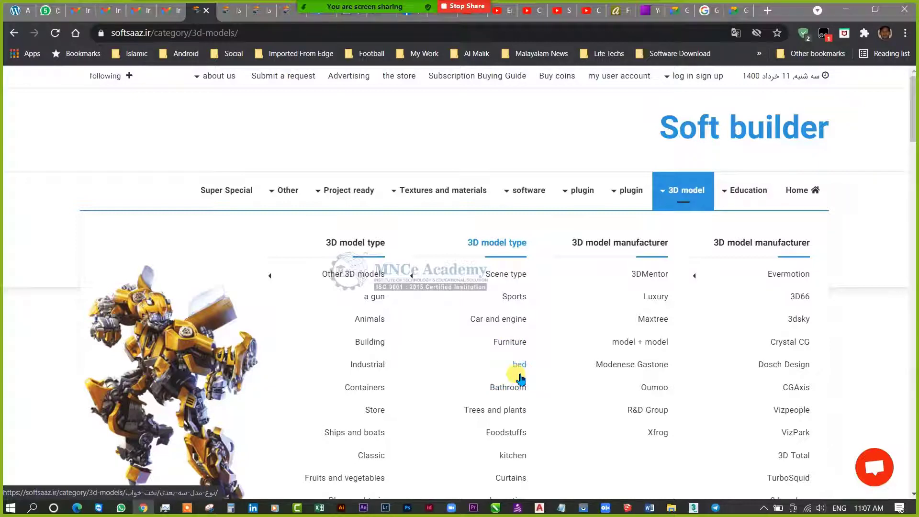
{"action": "left_click", "coordinate": [510, 342]}
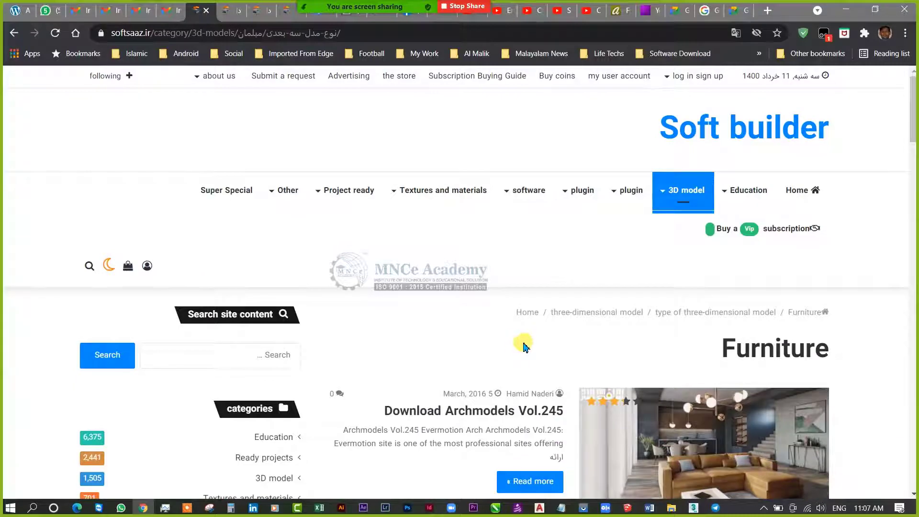
{"action": "scroll", "coordinate": [531, 357], "scroll_direction": "down", "scroll_amount": 6}
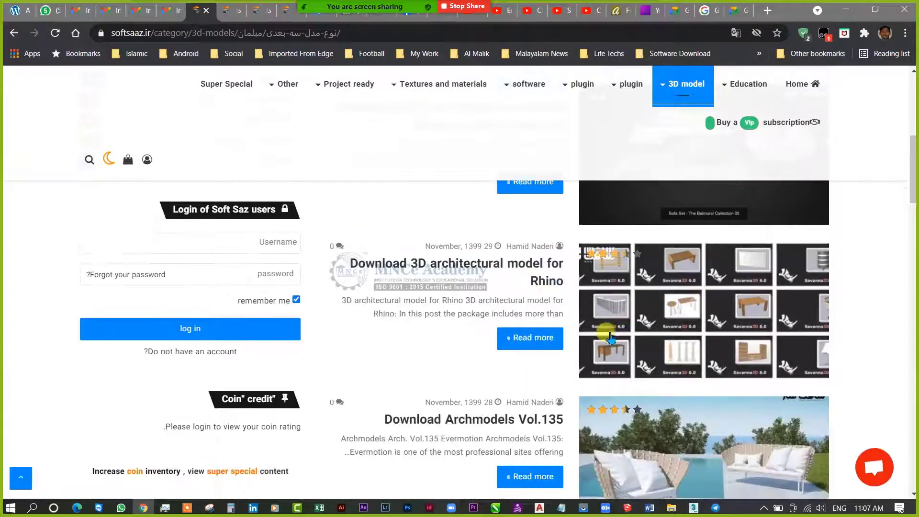
{"action": "scroll", "coordinate": [670, 359], "scroll_direction": "down", "scroll_amount": 3}
{"action": "scroll", "coordinate": [739, 408], "scroll_direction": "down", "scroll_amount": 3}
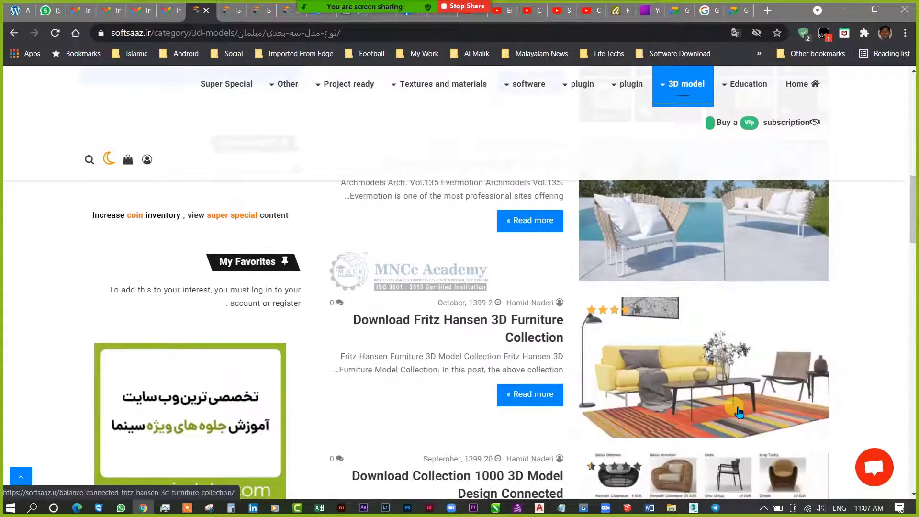
{"action": "scroll", "coordinate": [740, 415], "scroll_direction": "down", "scroll_amount": 3}
{"action": "scroll", "coordinate": [740, 415], "scroll_direction": "down", "scroll_amount": 3}
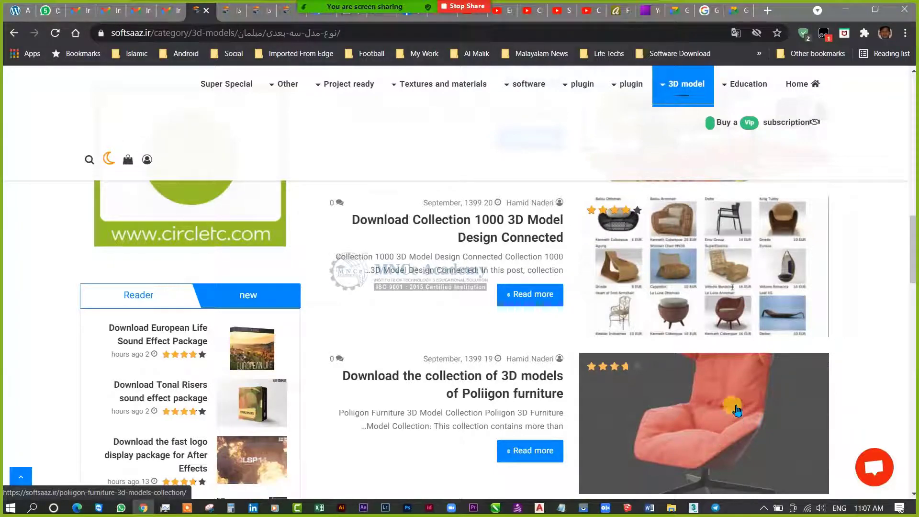
{"action": "scroll", "coordinate": [732, 422], "scroll_direction": "up", "scroll_amount": 3}
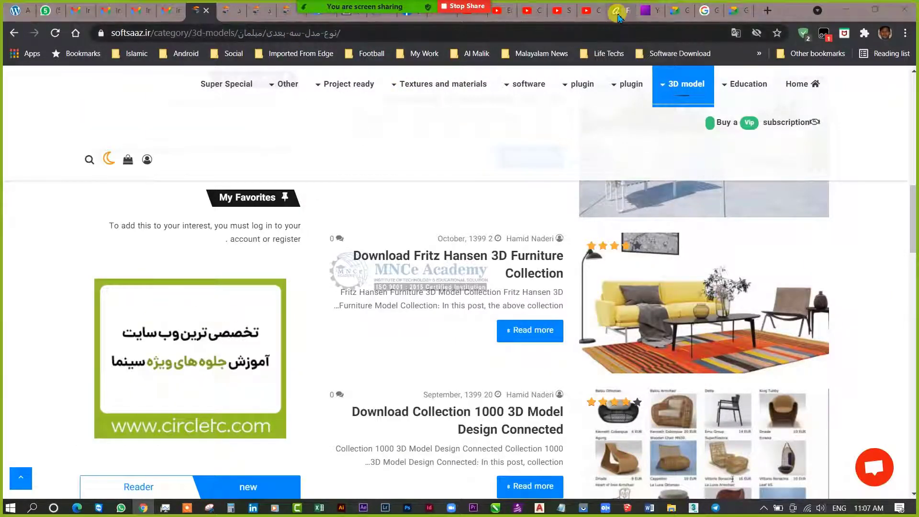
- Copy the archive3d.net address from its open page and send it to the student in the WhatsApp Web chat
{"action": "left_click", "coordinate": [618, 16]}
{"action": "left_click", "coordinate": [236, 29]}
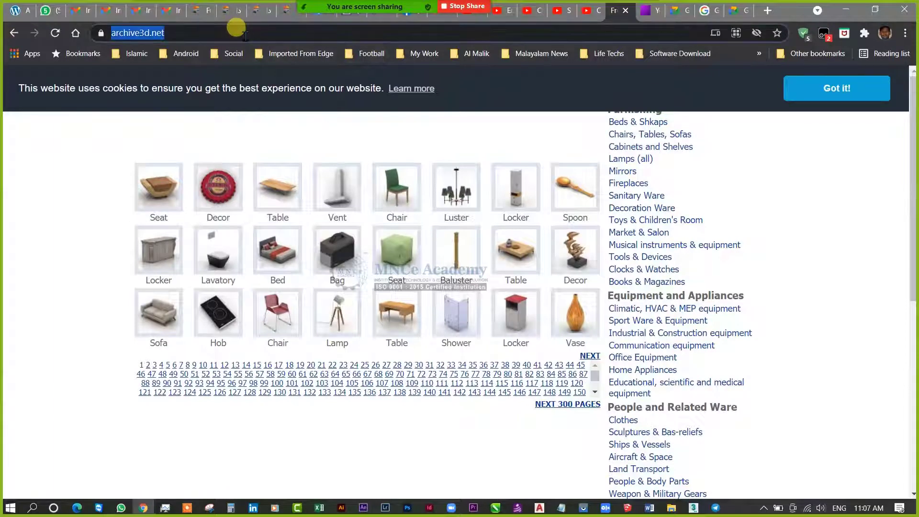
{"action": "key", "text": "ctrl+c"}
{"action": "left_click", "coordinate": [48, 12]}
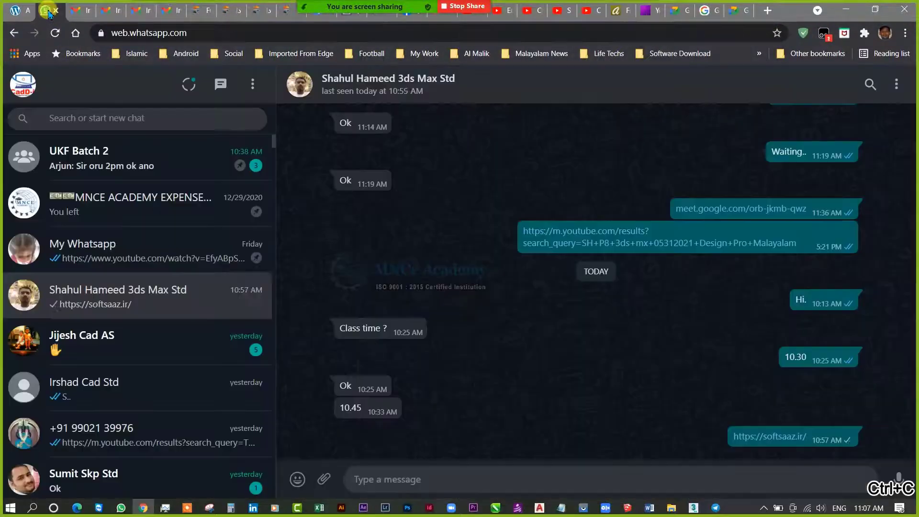
{"action": "left_click", "coordinate": [454, 474]}
{"action": "key", "text": "ctrl+v"}
{"action": "key", "text": "Return"}
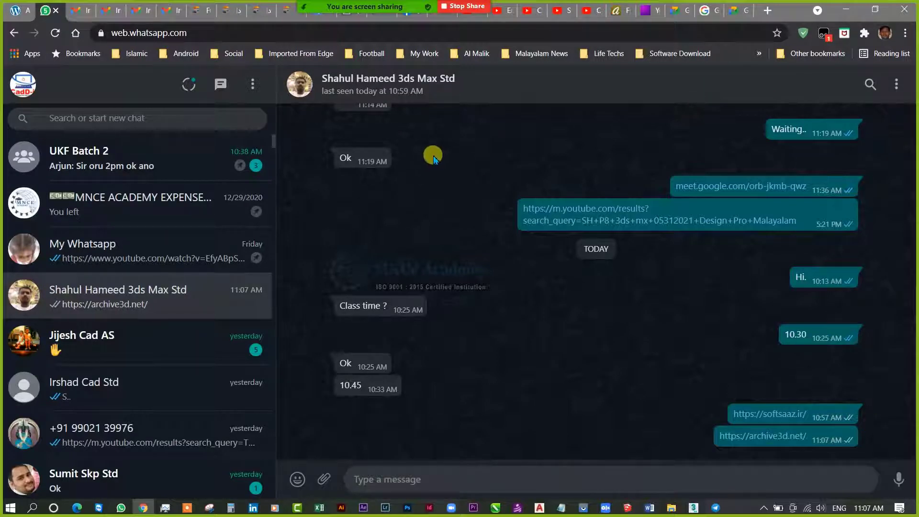
- Return to the archive3d.net page, search Google from there for "hdri haven" and open the hdrihaven.com site
{"action": "left_click", "coordinate": [618, 11]}
{"action": "left_click", "coordinate": [207, 33]}
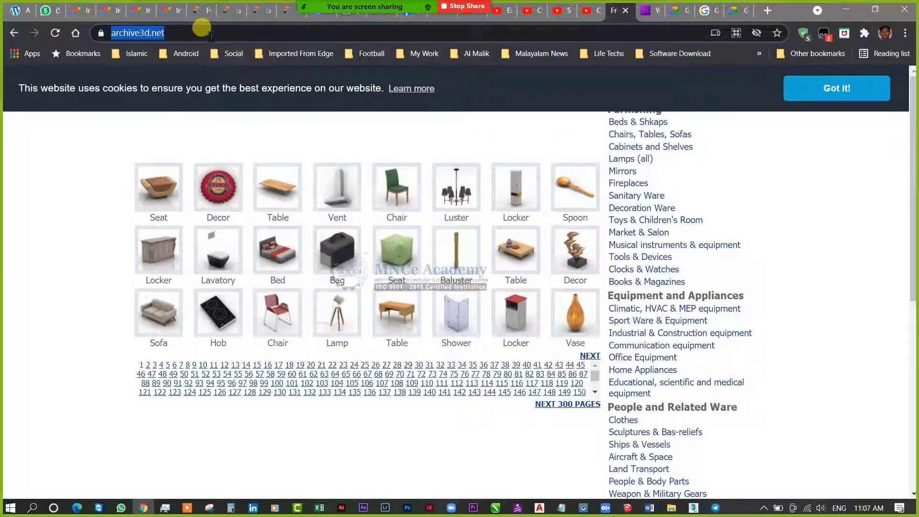
{"action": "type", "text": "hdri"}
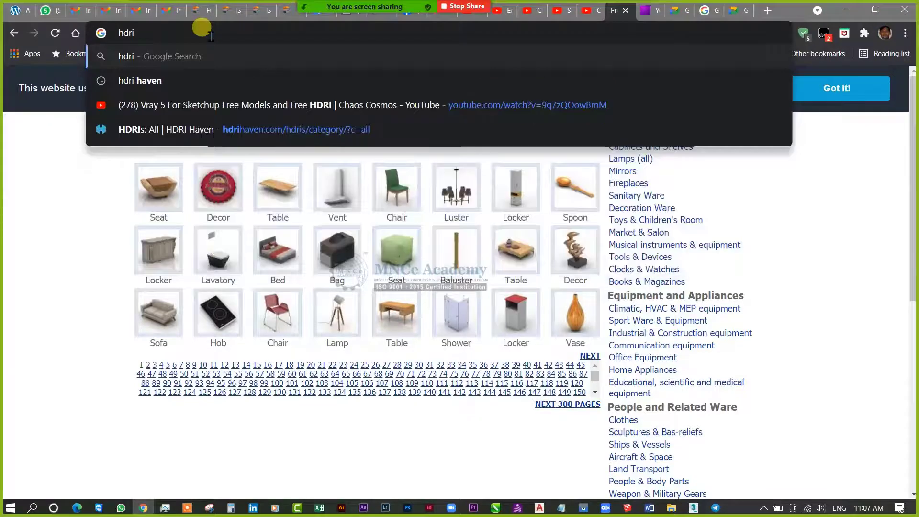
{"action": "key", "text": "Down"}
{"action": "key", "text": "Return"}
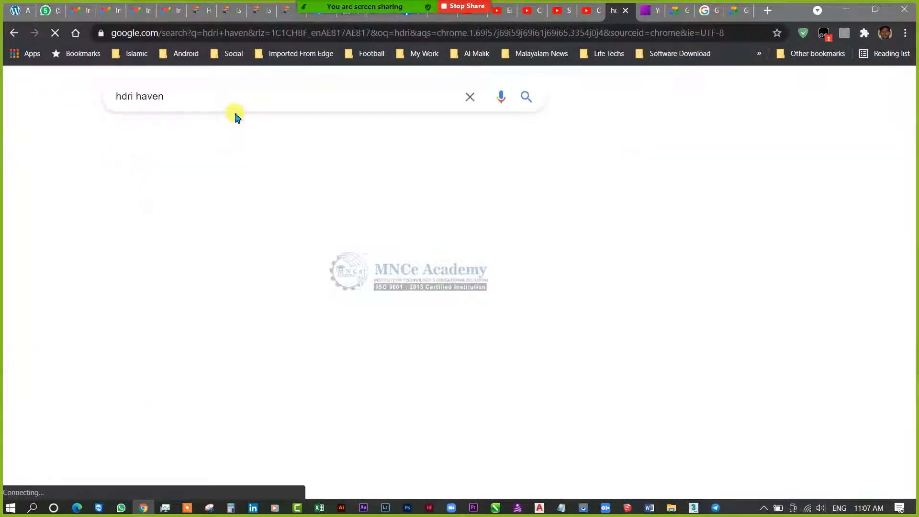
{"action": "left_click", "coordinate": [175, 209]}
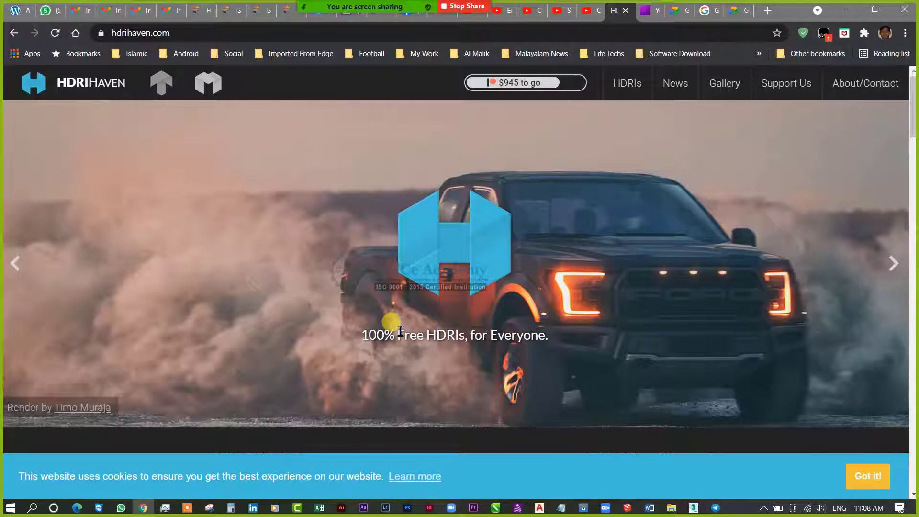
- Open a second File Explorer window and go to the Tamil Nadu client's project folder in My Works > 3D on Working Drive (E:)
{"action": "left_click", "coordinate": [674, 509]}
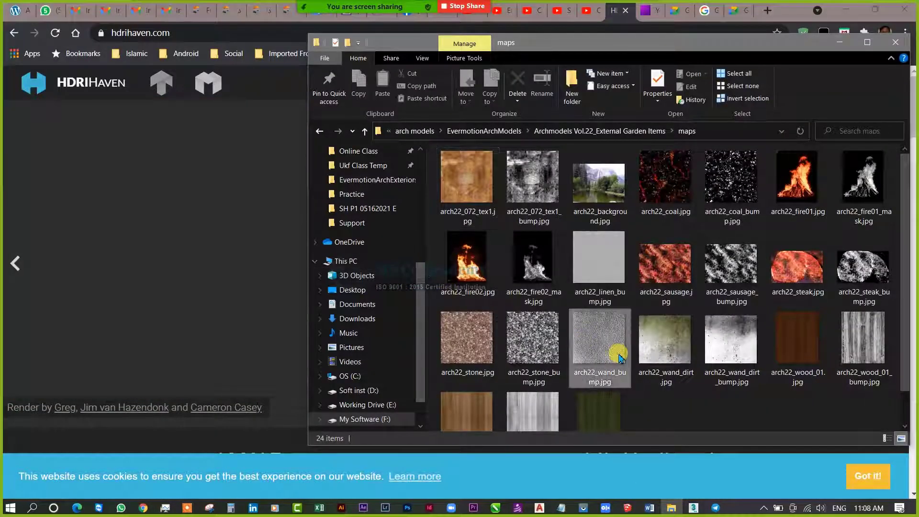
{"action": "left_click", "coordinate": [620, 357]}
{"action": "key", "text": "ctrl+n"}
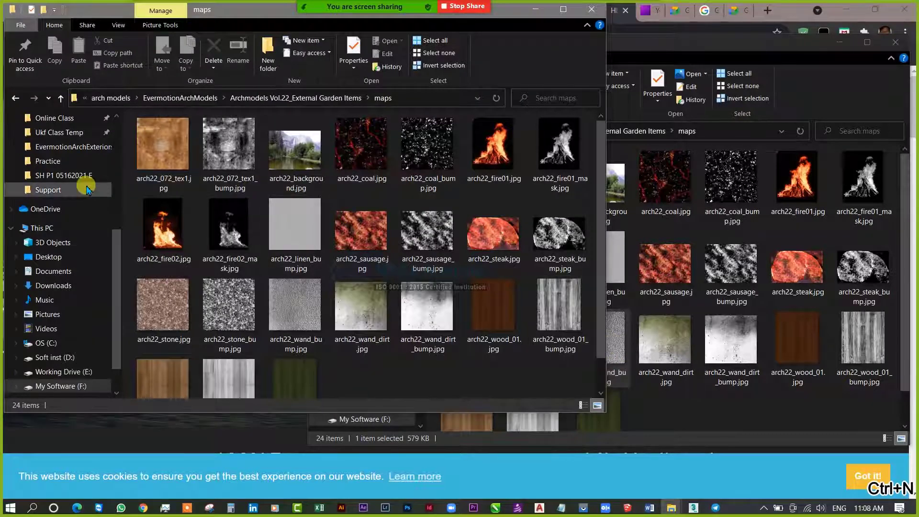
{"action": "scroll", "coordinate": [72, 197], "scroll_direction": "up", "scroll_amount": 3}
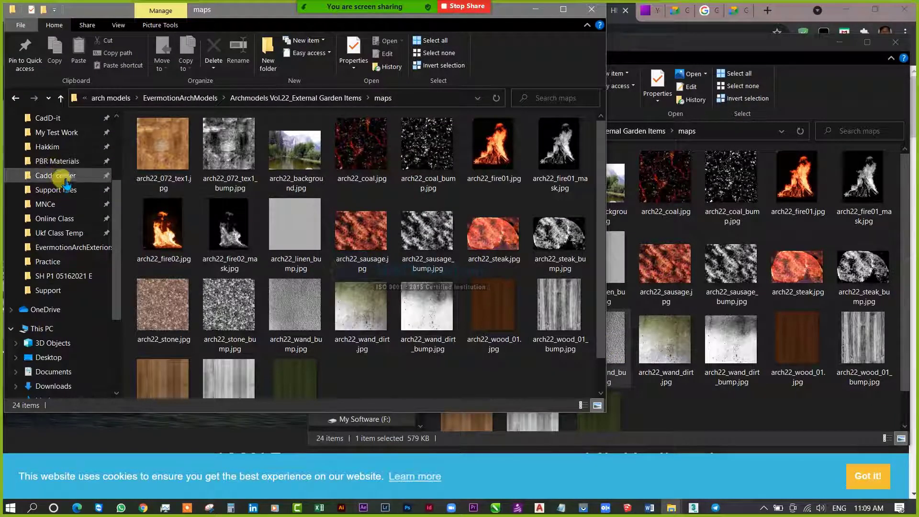
{"action": "left_click", "coordinate": [63, 147]}
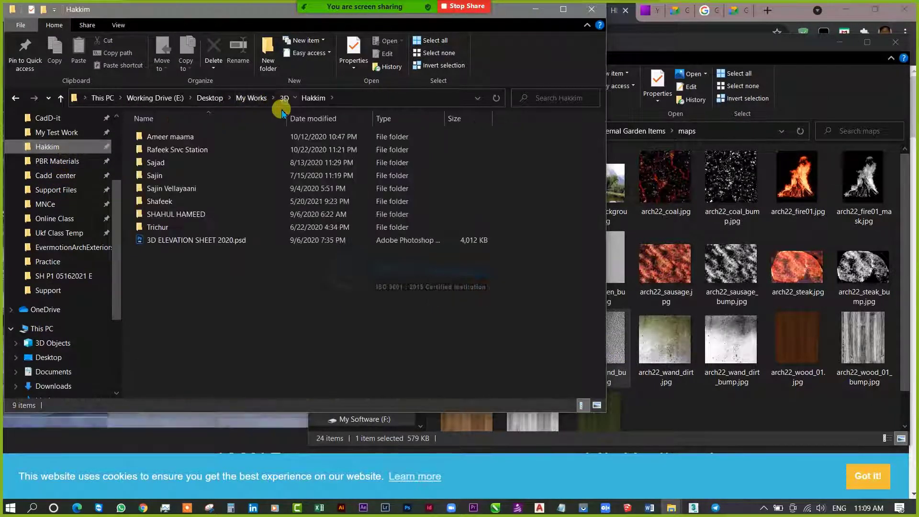
{"action": "left_click", "coordinate": [284, 98]}
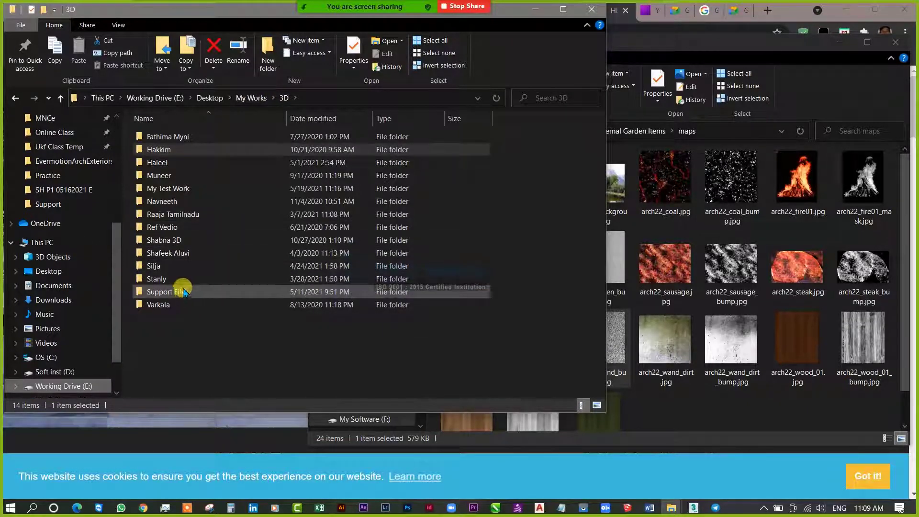
{"action": "double_click", "coordinate": [180, 214]}
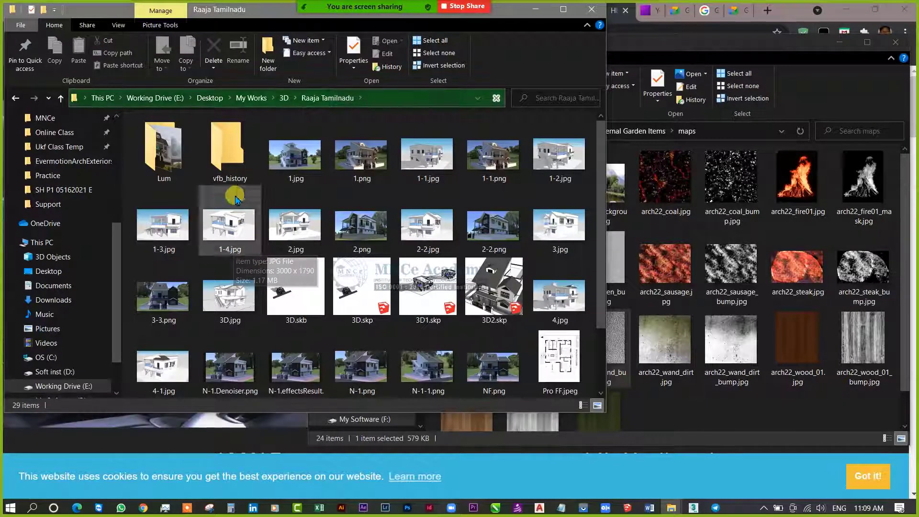
- View the house exterior render 1.jpg in Photos, examine its background up close, and close the image
{"action": "double_click", "coordinate": [284, 143]}
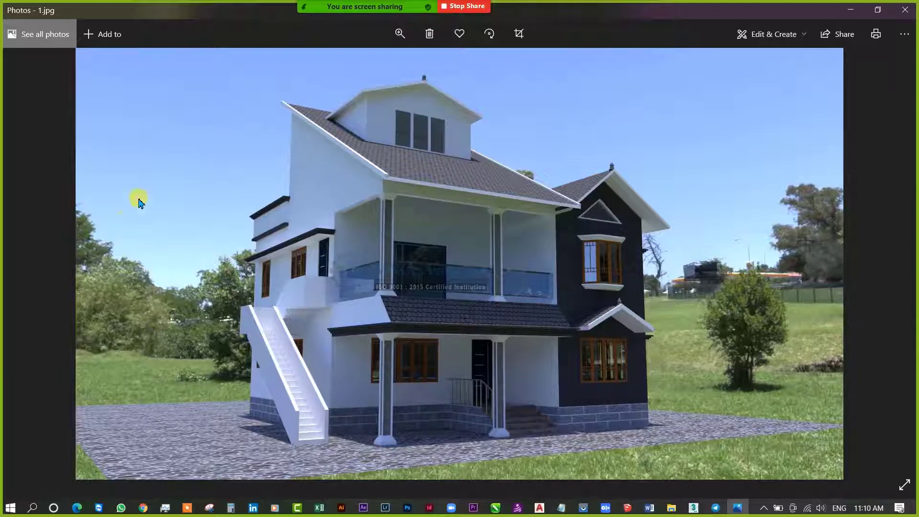
{"action": "scroll", "coordinate": [465, 245], "scroll_direction": "up", "scroll_amount": 3, "text": "ctrl"}
{"action": "scroll", "coordinate": [465, 247], "scroll_direction": "up", "scroll_amount": 2, "text": "ctrl"}
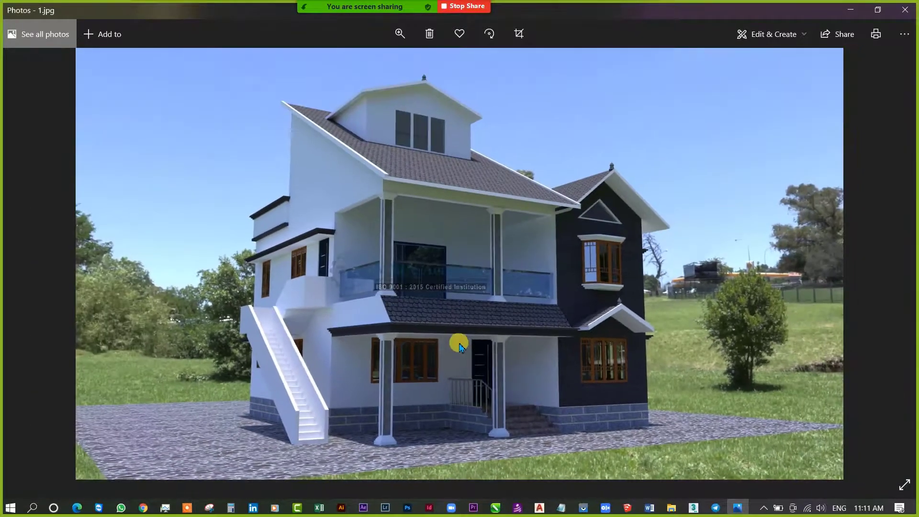
{"action": "left_click", "coordinate": [905, 10]}
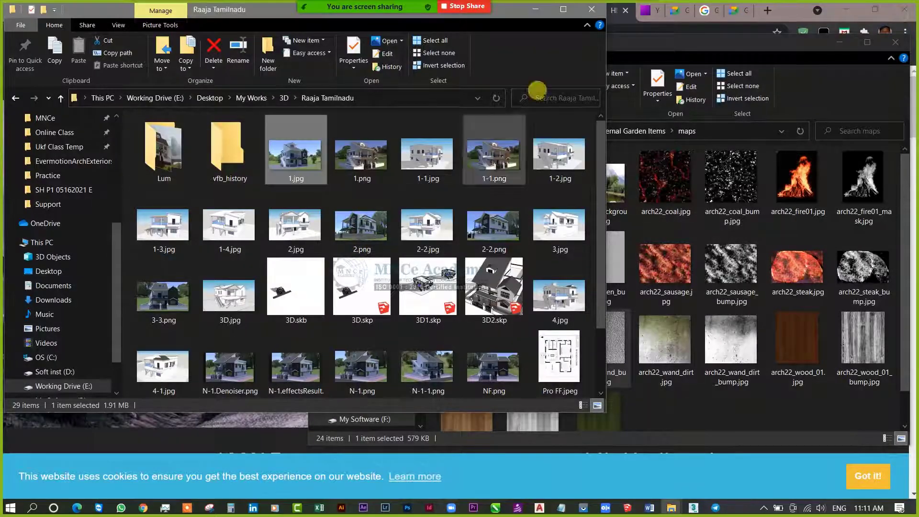
- Close the project folder window, return to hdrihaven.com in Chrome and open its HDRIs catalogue
{"action": "left_click", "coordinate": [592, 11]}
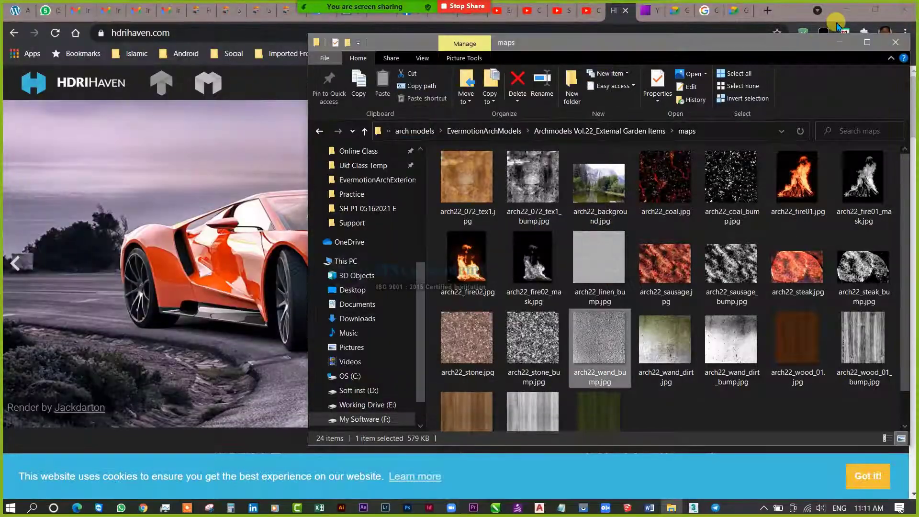
{"action": "left_click", "coordinate": [847, 10]}
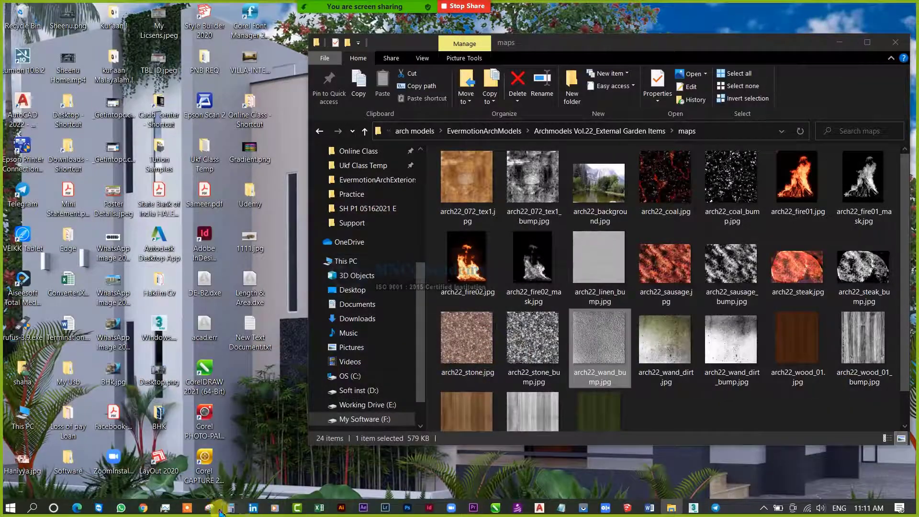
{"action": "left_click", "coordinate": [142, 508]}
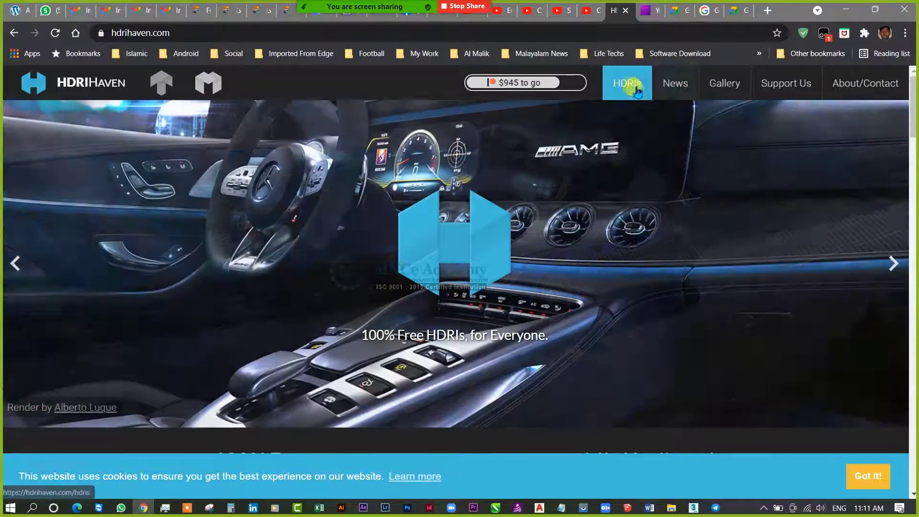
{"action": "left_click", "coordinate": [625, 85]}
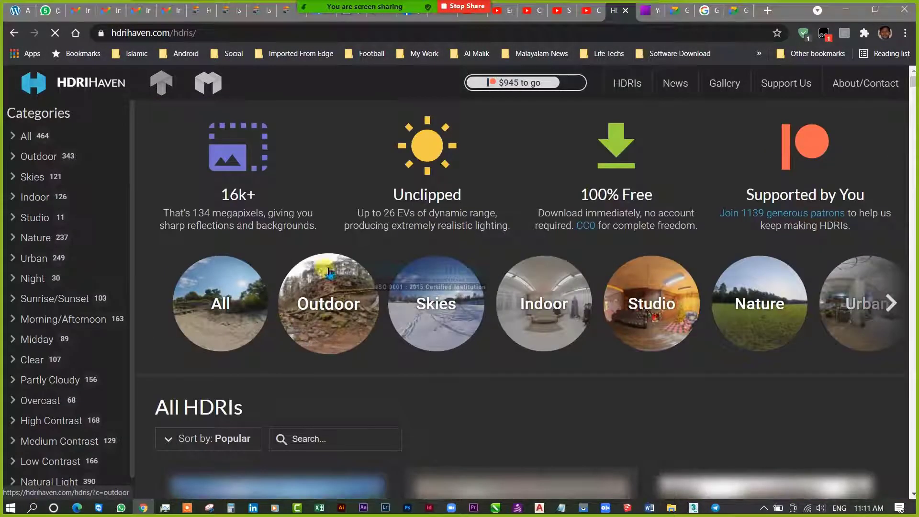
- Browse the All HDRIs list sorted by Popular and open the Lilienstein HDRI with the green field and tree line
{"action": "scroll", "coordinate": [718, 375], "scroll_direction": "down", "scroll_amount": 1}
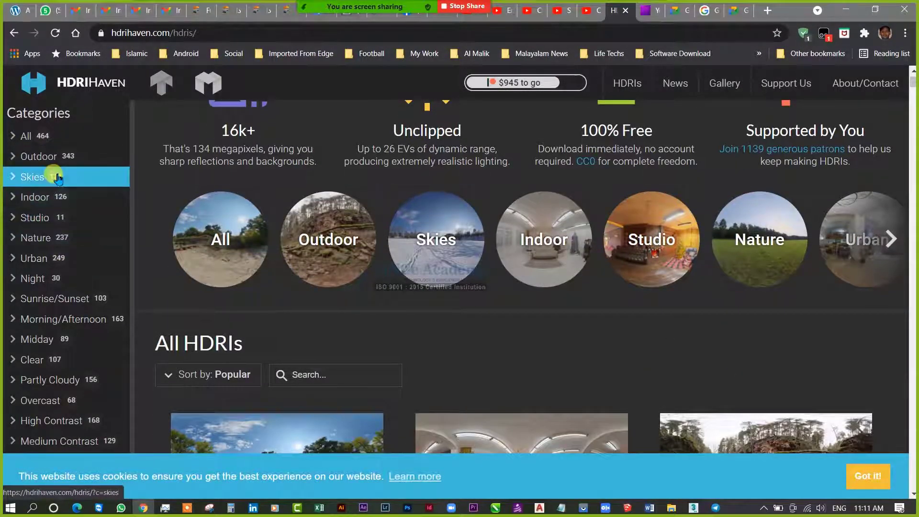
{"action": "scroll", "coordinate": [578, 345], "scroll_direction": "down", "scroll_amount": 4}
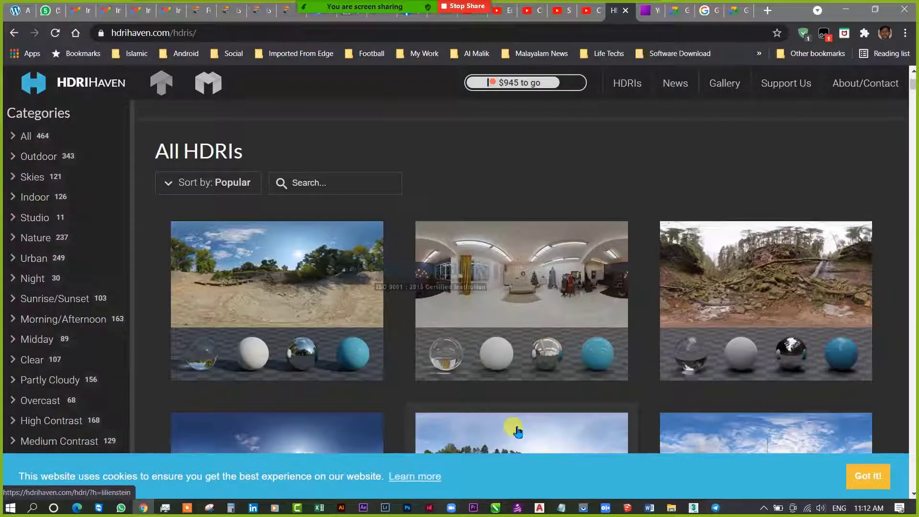
{"action": "scroll", "coordinate": [517, 432], "scroll_direction": "down", "scroll_amount": 1}
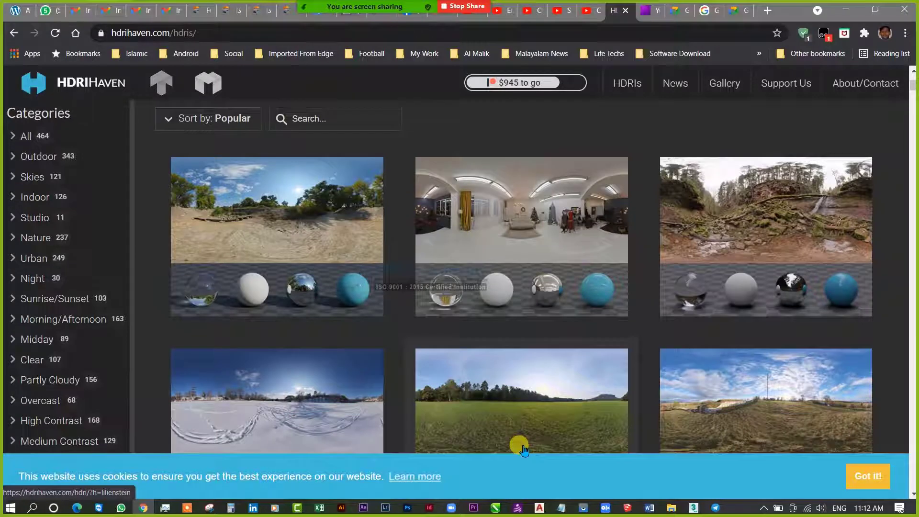
{"action": "scroll", "coordinate": [524, 450], "scroll_direction": "down", "scroll_amount": 2}
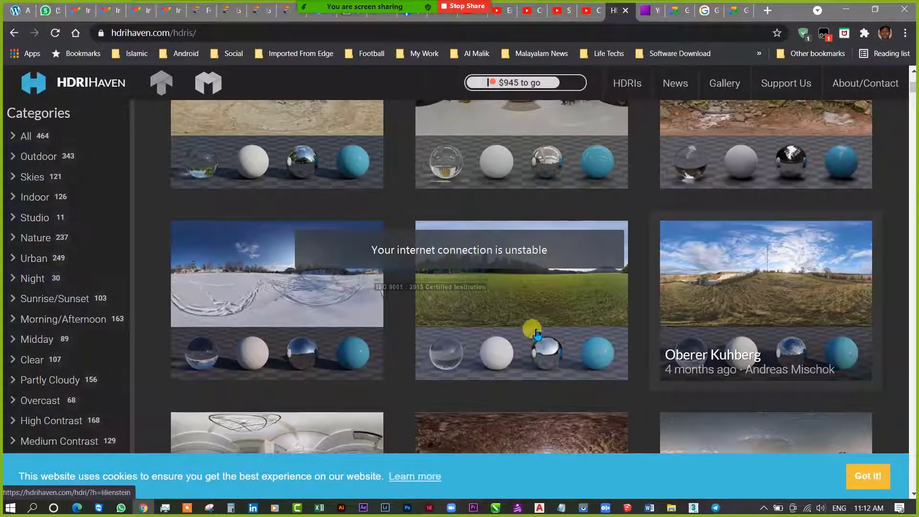
{"action": "left_click", "coordinate": [532, 297]}
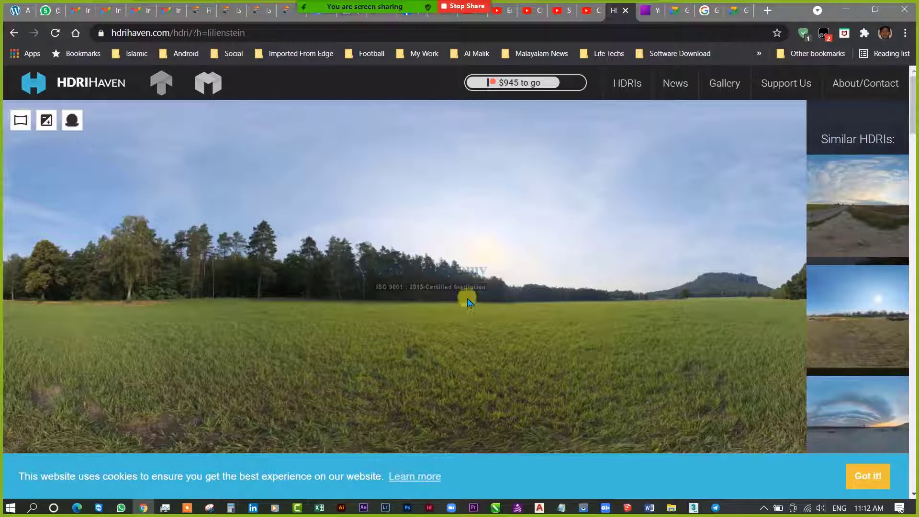
- Save the Lilienstein panorama preview image as lilienstein.jpg in the Practice folder
{"action": "right_click", "coordinate": [399, 282]}
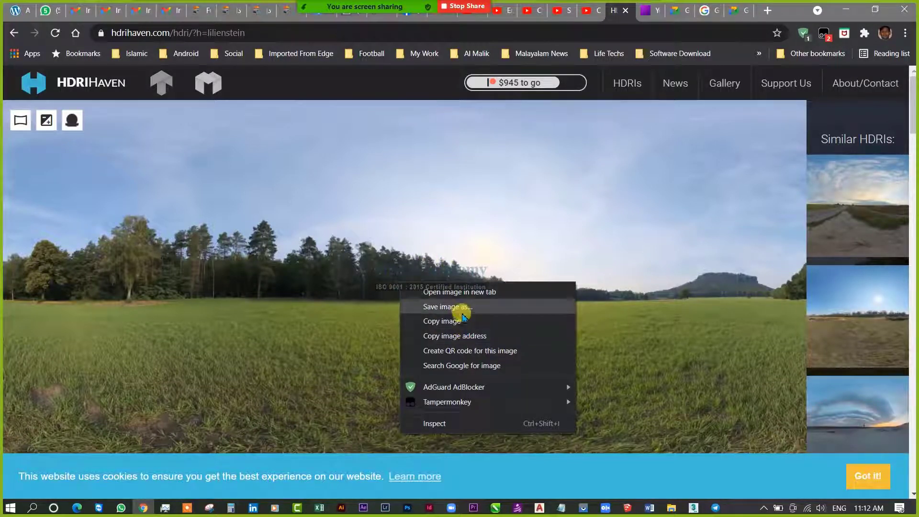
{"action": "left_click", "coordinate": [449, 266]}
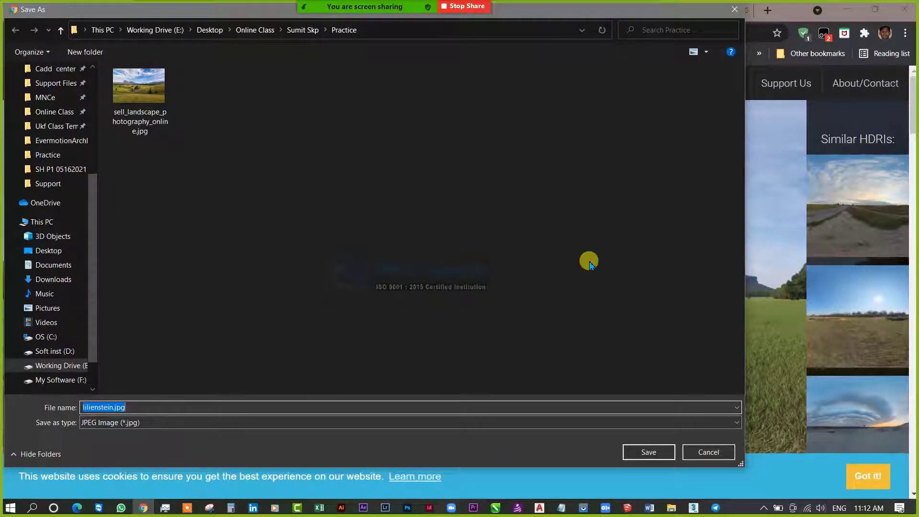
{"action": "left_click", "coordinate": [652, 452]}
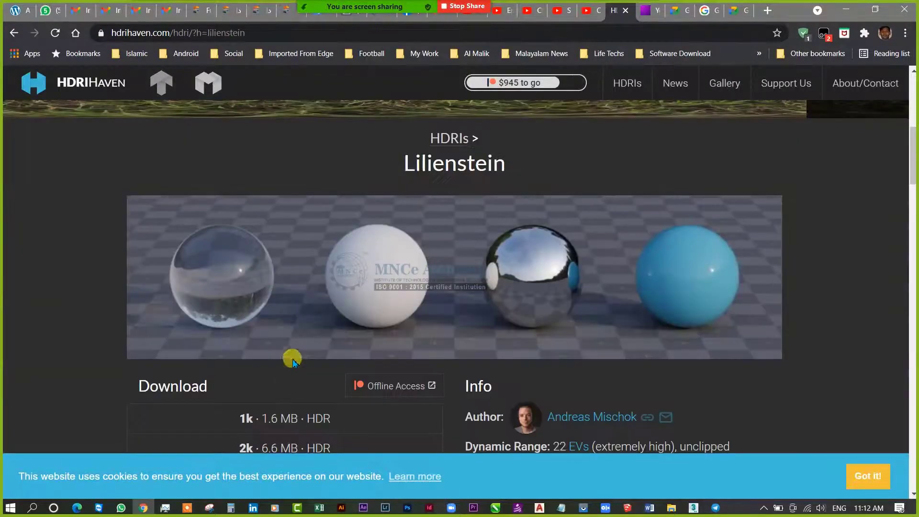
- Request the 19k HDR download of Lilienstein, cancel saving it, and look over the page's download options and preview
{"action": "scroll", "coordinate": [423, 139], "scroll_direction": "down", "scroll_amount": 5}
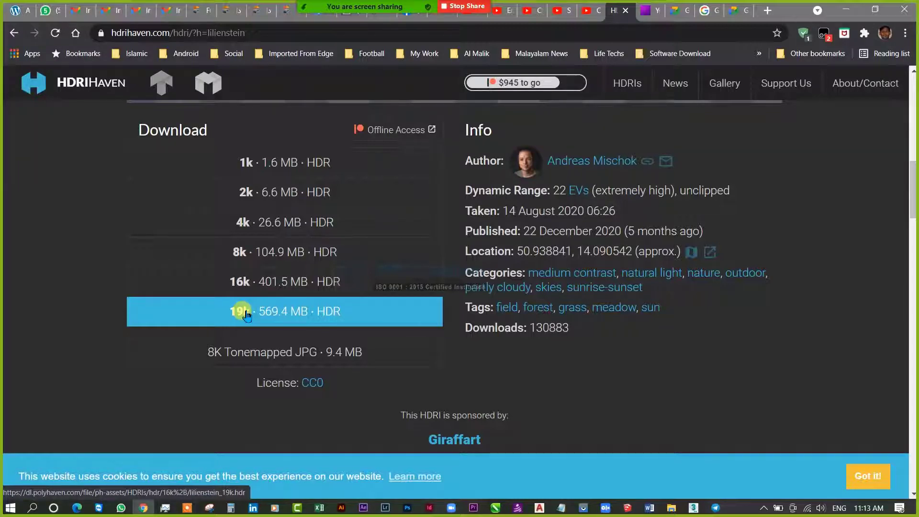
{"action": "left_click", "coordinate": [282, 316]}
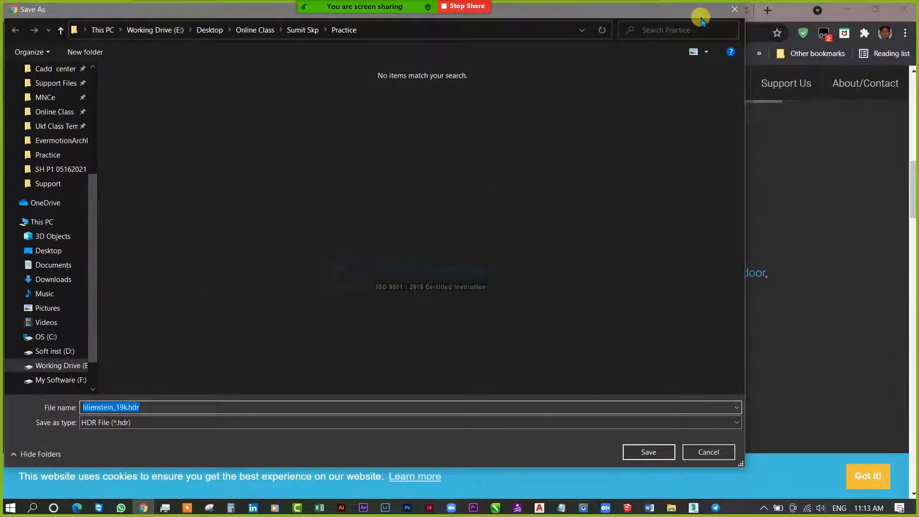
{"action": "left_click", "coordinate": [735, 10]}
{"action": "scroll", "coordinate": [584, 342], "scroll_direction": "up", "scroll_amount": 10}
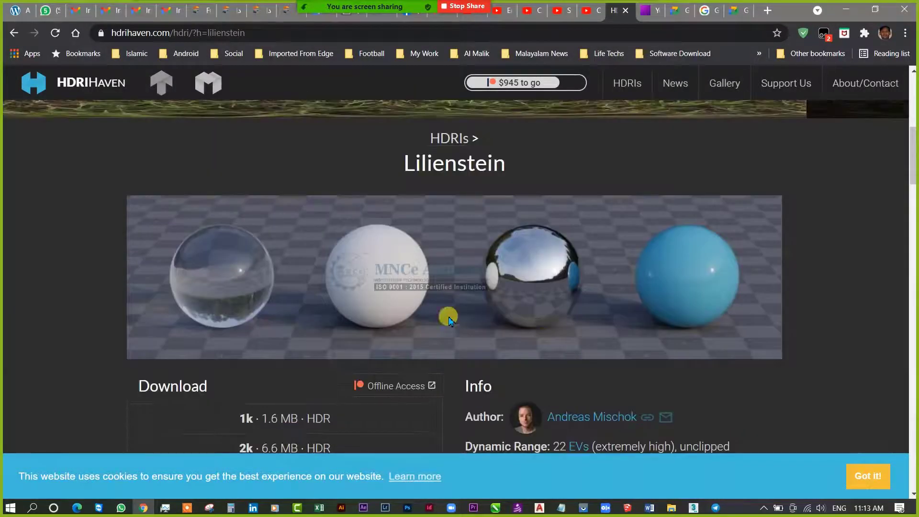
{"action": "scroll", "coordinate": [485, 203], "scroll_direction": "down", "scroll_amount": 8}
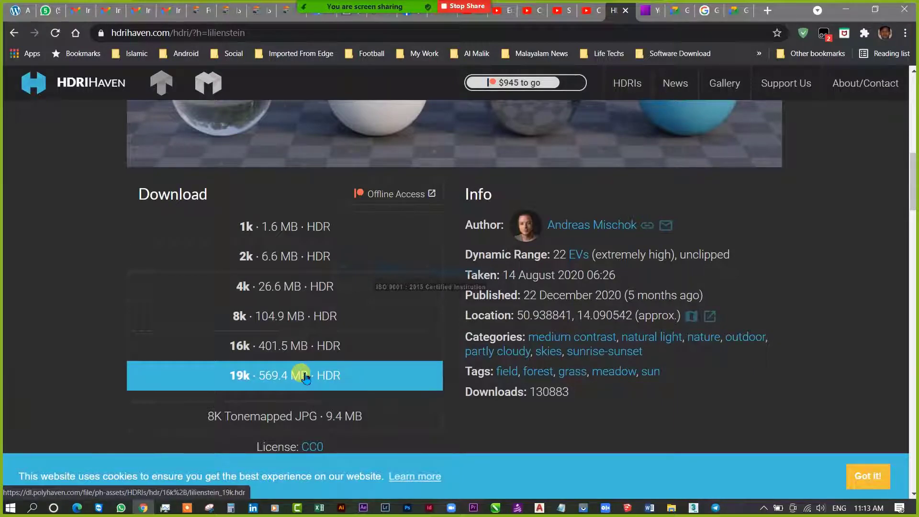
{"action": "scroll", "coordinate": [302, 376], "scroll_direction": "up", "scroll_amount": 8}
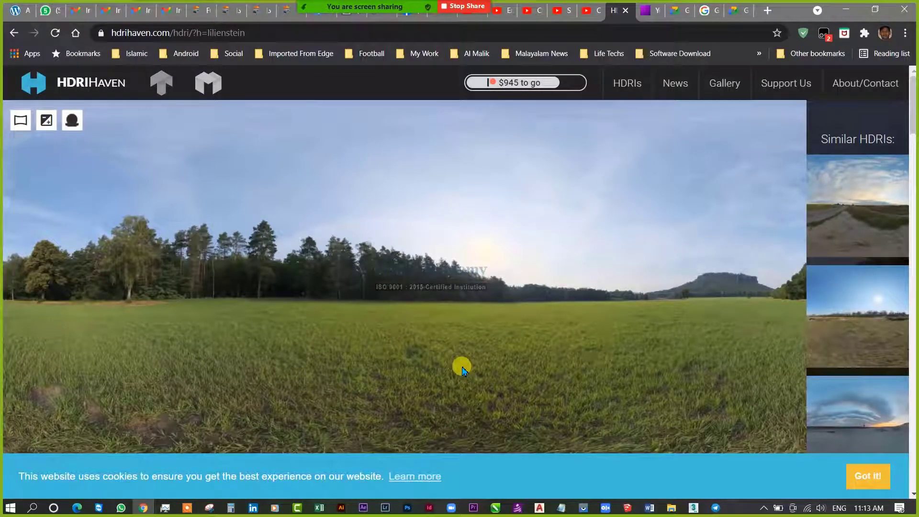
- Open a second File Explorer window, go to the HDRI folder in Support Files, and maximize the window
{"action": "left_click", "coordinate": [672, 507]}
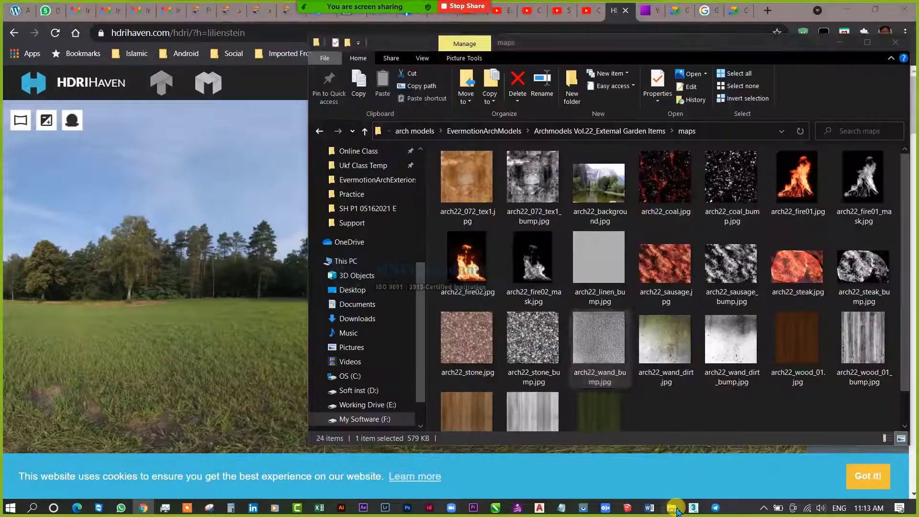
{"action": "key", "text": "ctrl+n"}
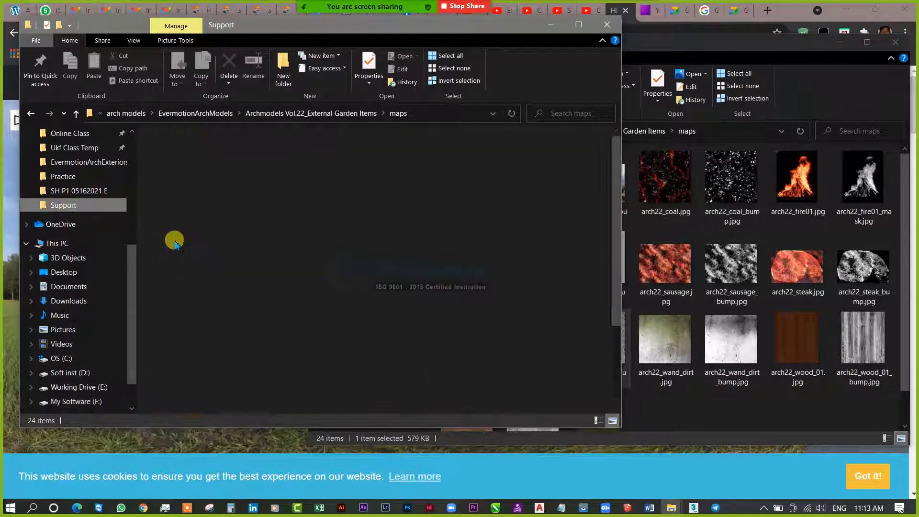
{"action": "scroll", "coordinate": [89, 200], "scroll_direction": "up", "scroll_amount": 1}
{"action": "scroll", "coordinate": [90, 199], "scroll_direction": "up", "scroll_amount": 2}
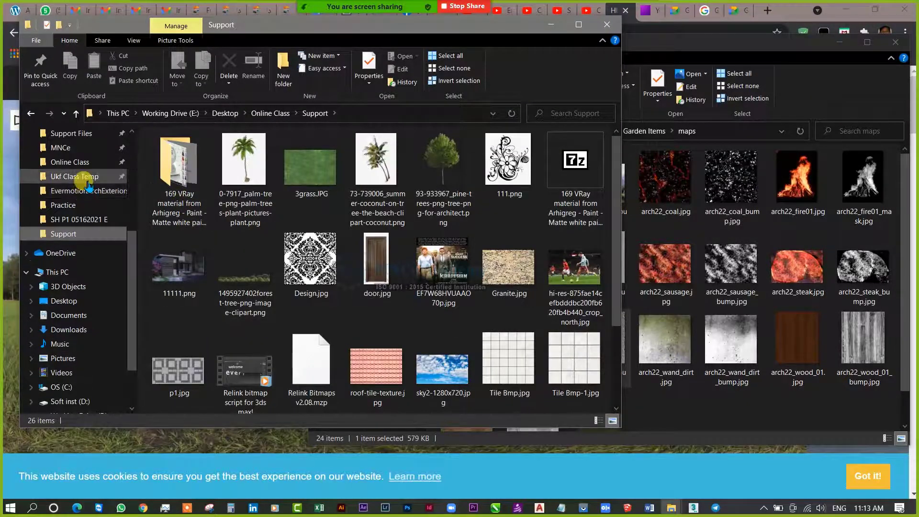
{"action": "left_click", "coordinate": [86, 162]}
{"action": "left_click", "coordinate": [194, 230]}
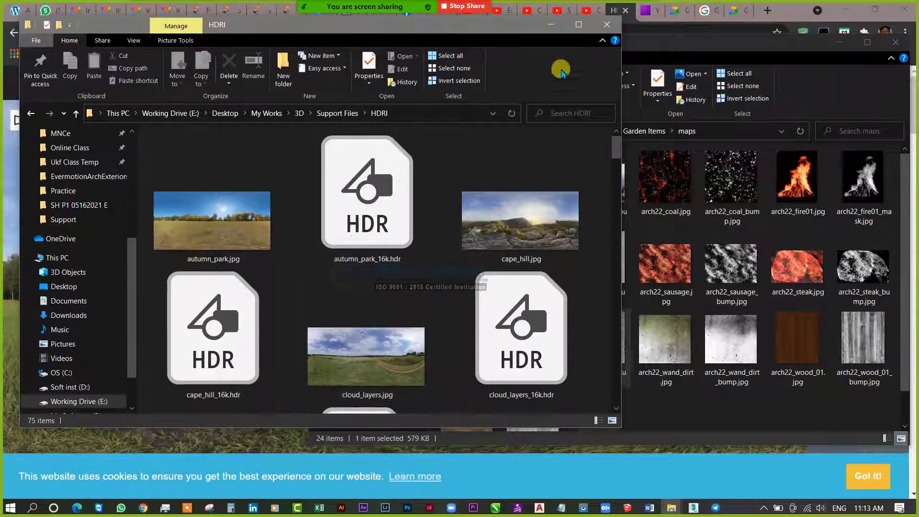
{"action": "left_click", "coordinate": [578, 25]}
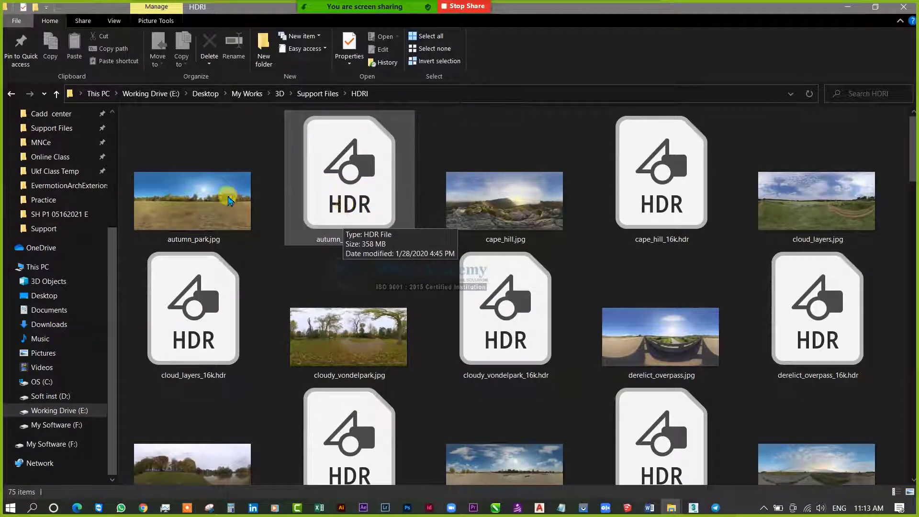
- Examine the HDRI folder's pairs of JPG previews and 16k HDR files, starting with autumn_park.jpg and autumn_park_16k.hdr
{"action": "left_click", "coordinate": [201, 211]}
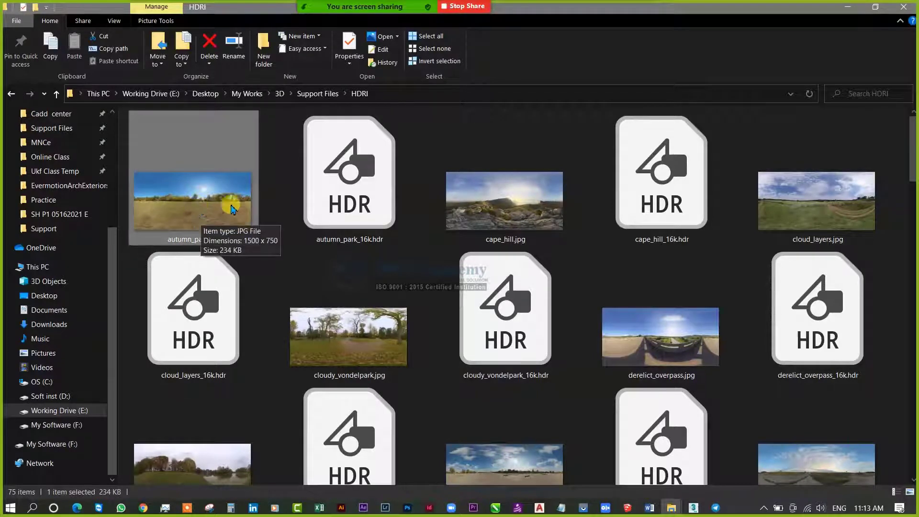
{"action": "mouse_move", "coordinate": [299, 221]}
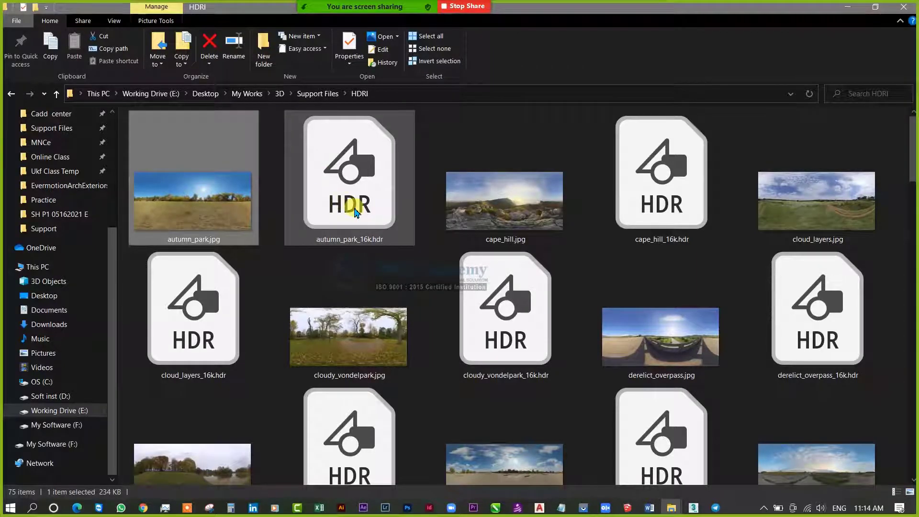
{"action": "mouse_move", "coordinate": [355, 213]}
{"action": "scroll", "coordinate": [441, 349], "scroll_direction": "down", "scroll_amount": 5}
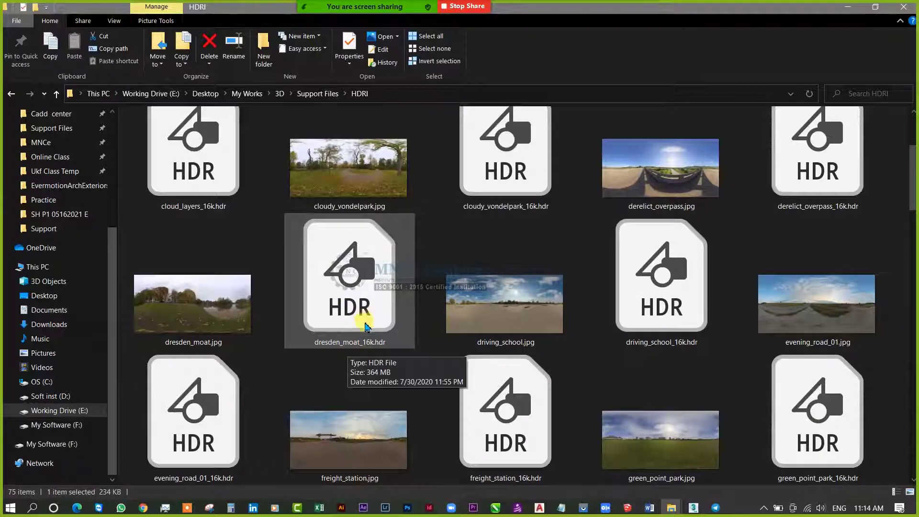
{"action": "scroll", "coordinate": [354, 349], "scroll_direction": "up", "scroll_amount": 1}
{"action": "mouse_move", "coordinate": [654, 225]}
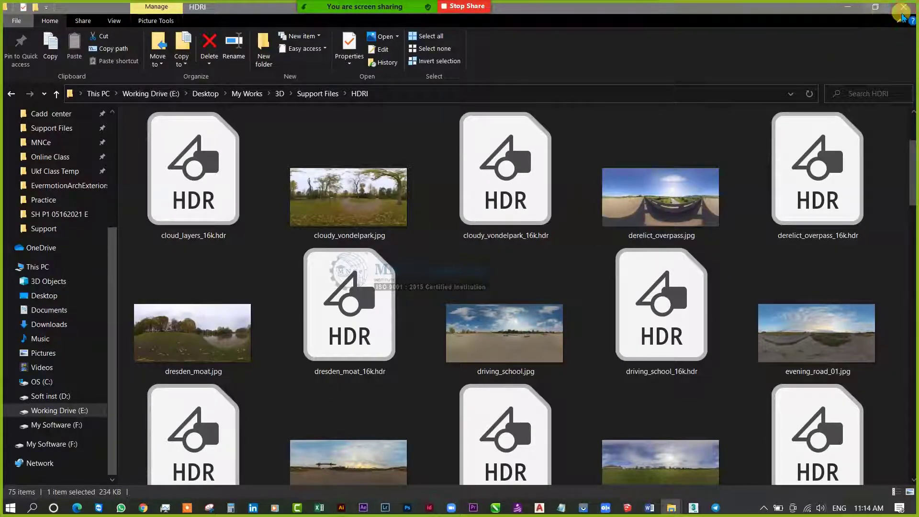
- Minimize both File Explorer windows and the browser, and switch to the Ext.max scene in 3ds Max
{"action": "left_click", "coordinate": [848, 7]}
{"action": "left_click", "coordinate": [840, 42]}
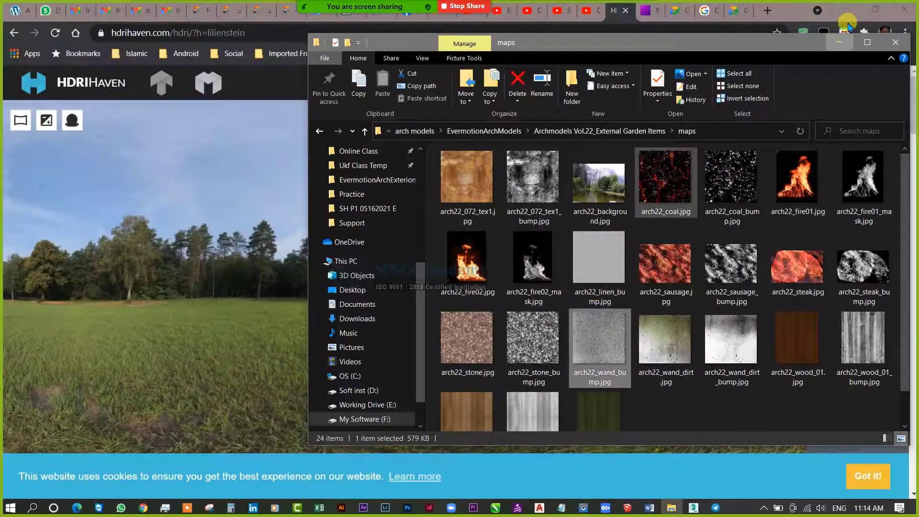
{"action": "left_click", "coordinate": [846, 9]}
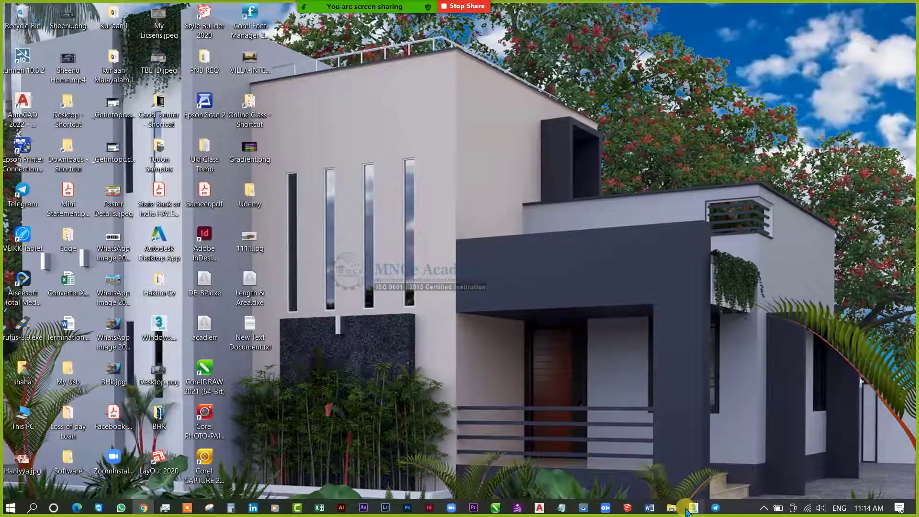
{"action": "left_click", "coordinate": [694, 509]}
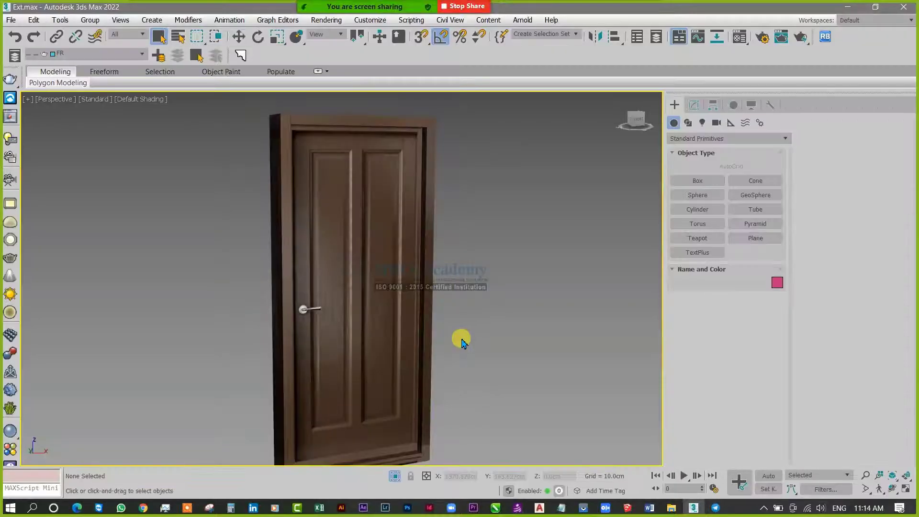
- Inspect the isolated brown door from several angles and end its isolation to show the whole house
{"action": "scroll", "coordinate": [418, 326], "scroll_direction": "down", "scroll_amount": 2}
{"action": "middle_click_drag", "start_coordinate": [481, 365], "coordinate": [411, 383]}
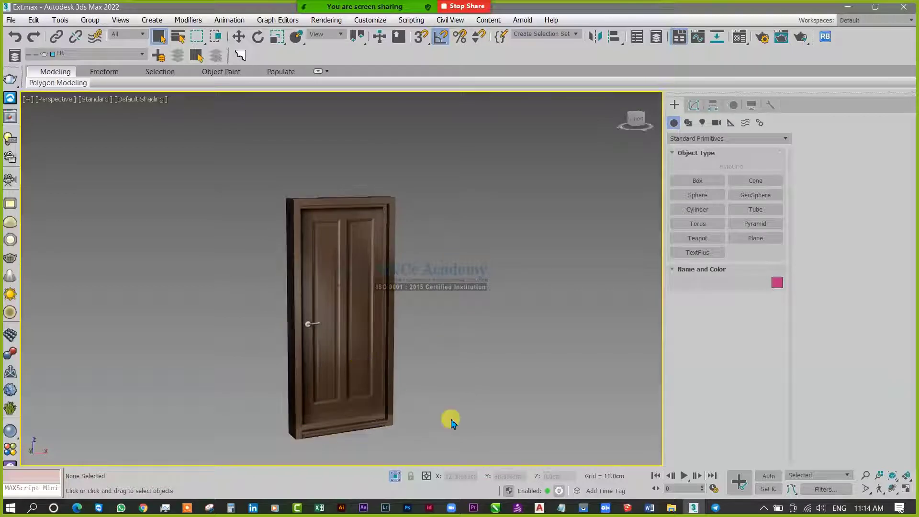
{"action": "scroll", "coordinate": [396, 416], "scroll_direction": "up", "scroll_amount": 3}
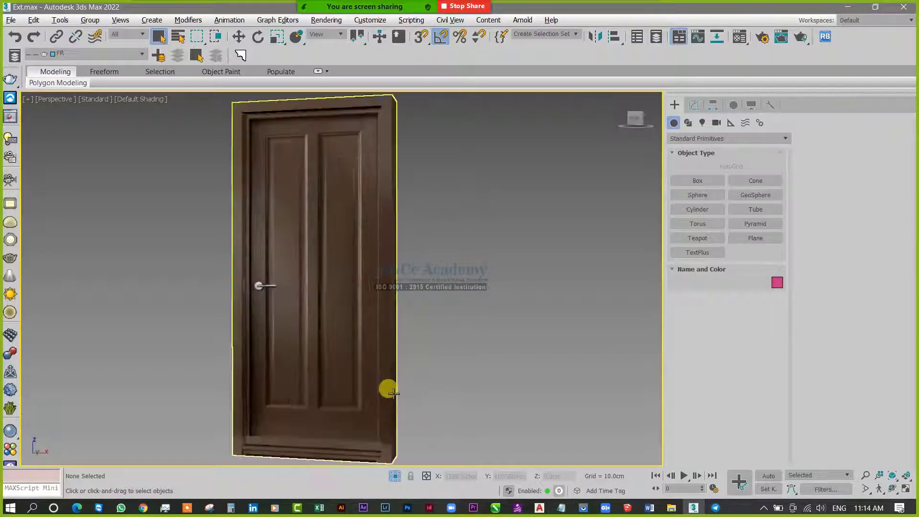
{"action": "middle_click_drag", "start_coordinate": [349, 400], "coordinate": [461, 379], "text": "alt"}
{"action": "scroll", "coordinate": [461, 380], "scroll_direction": "down", "scroll_amount": 2}
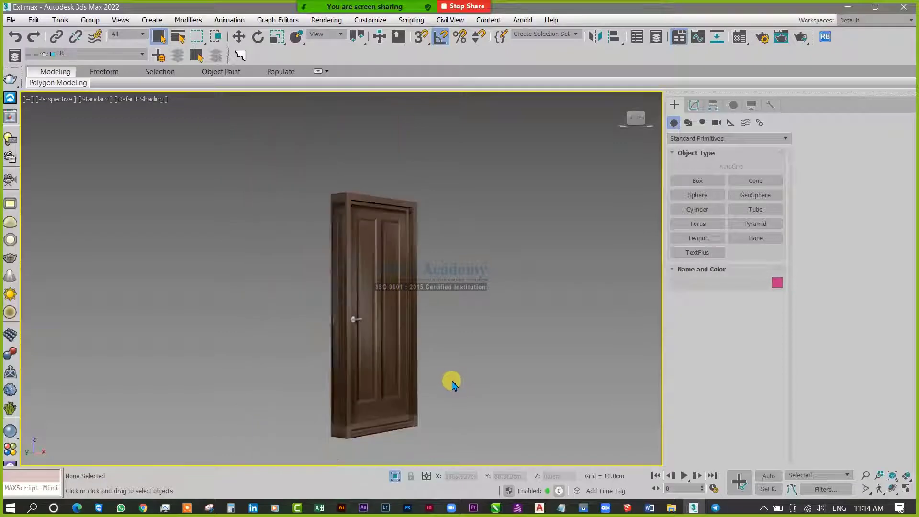
{"action": "right_click", "coordinate": [373, 342]}
{"action": "left_click", "coordinate": [430, 289]}
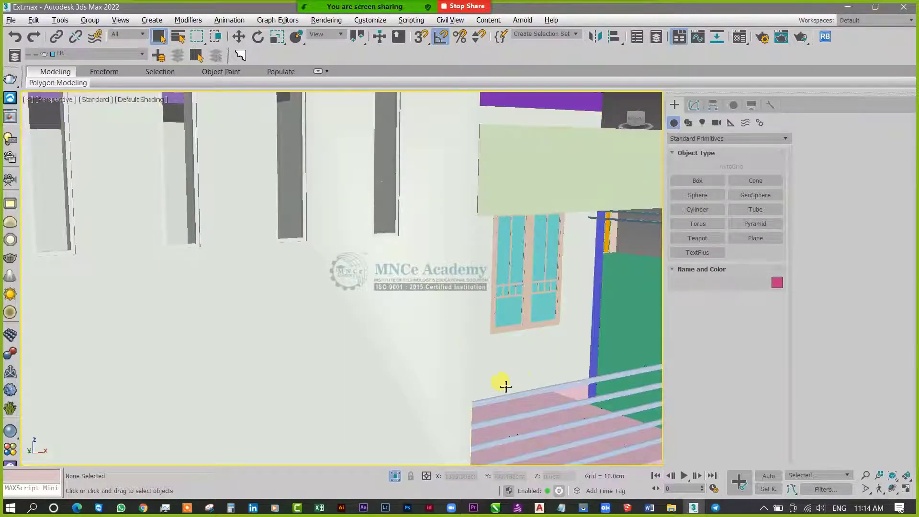
- Isolate the double window group beside the front door on the porch and clear the selection
{"action": "middle_click_drag", "start_coordinate": [504, 386], "coordinate": [455, 383], "text": "alt"}
{"action": "scroll", "coordinate": [321, 358], "scroll_direction": "up", "scroll_amount": 4}
{"action": "middle_click_drag", "start_coordinate": [321, 357], "coordinate": [356, 319], "text": "alt"}
{"action": "scroll", "coordinate": [377, 353], "scroll_direction": "down", "scroll_amount": 2}
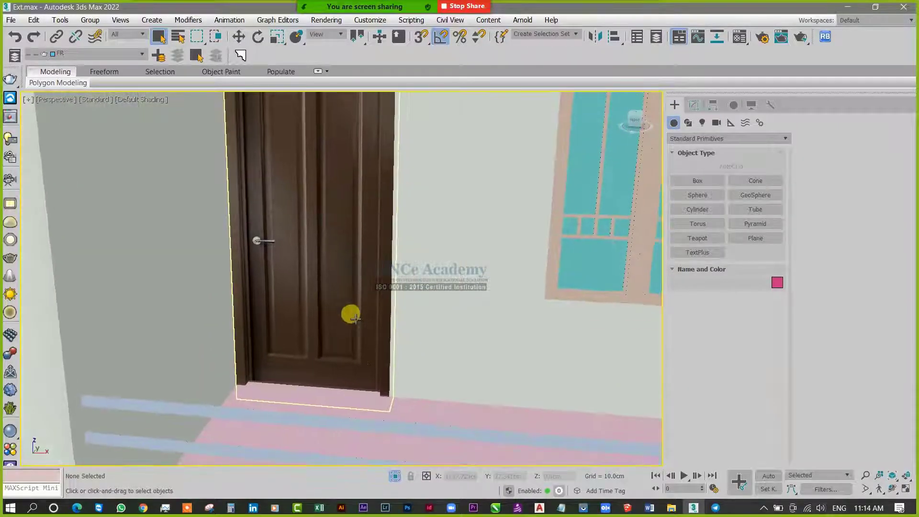
{"action": "scroll", "coordinate": [375, 389], "scroll_direction": "down", "scroll_amount": 8}
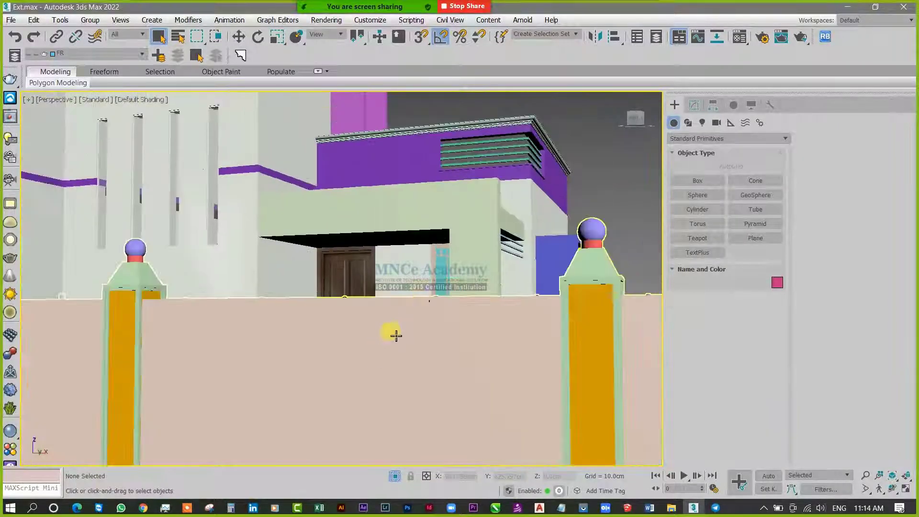
{"action": "scroll", "coordinate": [390, 333], "scroll_direction": "up", "scroll_amount": 4}
{"action": "scroll", "coordinate": [439, 325], "scroll_direction": "up", "scroll_amount": 2}
{"action": "left_click", "coordinate": [448, 310]}
{"action": "key", "text": "alt+q"}
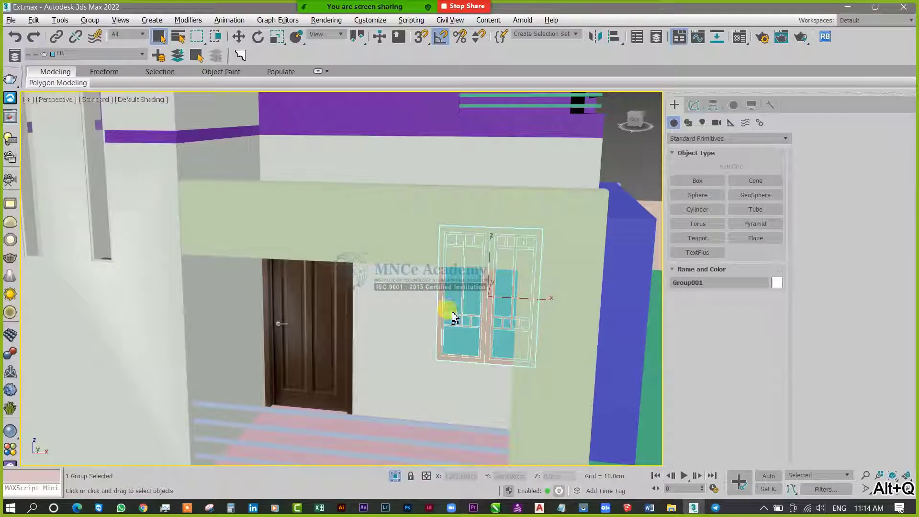
{"action": "left_click", "coordinate": [530, 307]}
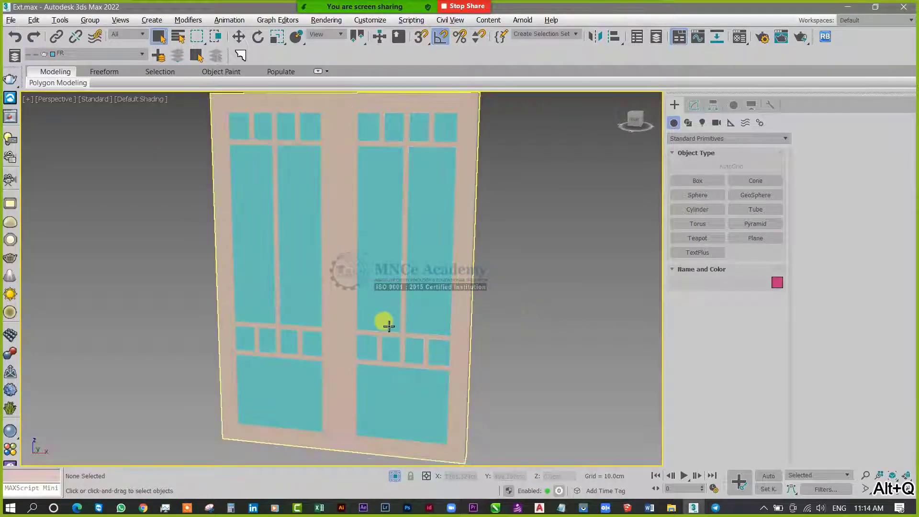
- View the isolated window group at an angle and open the Material Editor beside it
{"action": "middle_click_drag", "start_coordinate": [383, 323], "coordinate": [426, 318], "text": "alt"}
{"action": "scroll", "coordinate": [425, 321], "scroll_direction": "down", "scroll_amount": 4}
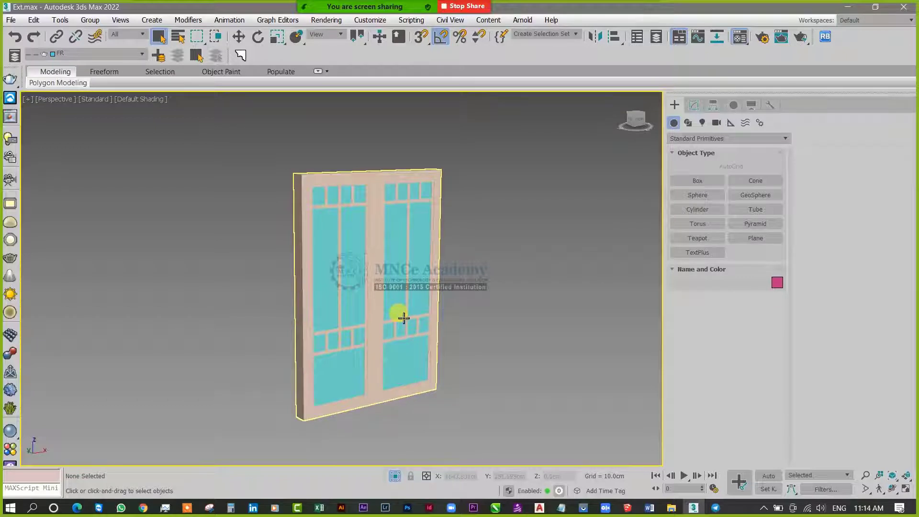
{"action": "key", "text": "m"}
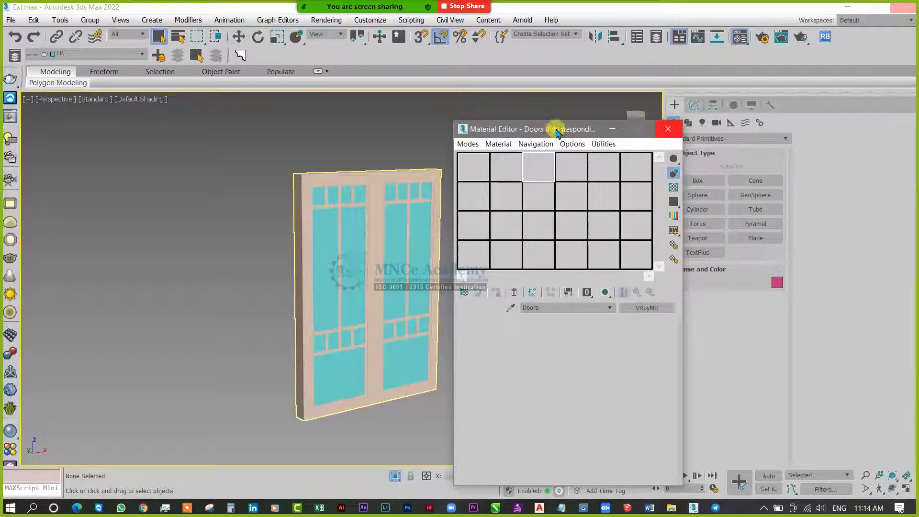
{"action": "left_click_drag", "start_coordinate": [554, 127], "coordinate": [597, 91]}
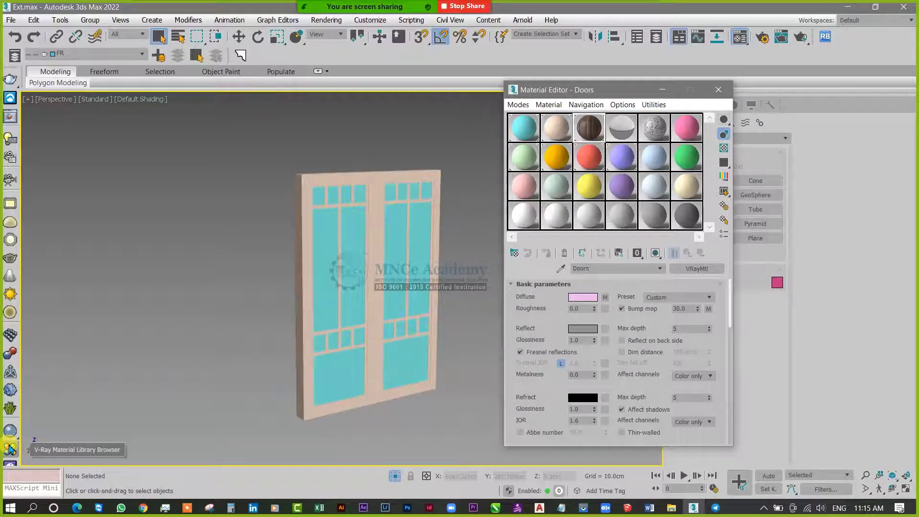
- Open the V-Ray Material Library Browser and look through the Wood & Laminate materials for a window frame finish
{"action": "left_click", "coordinate": [10, 451]}
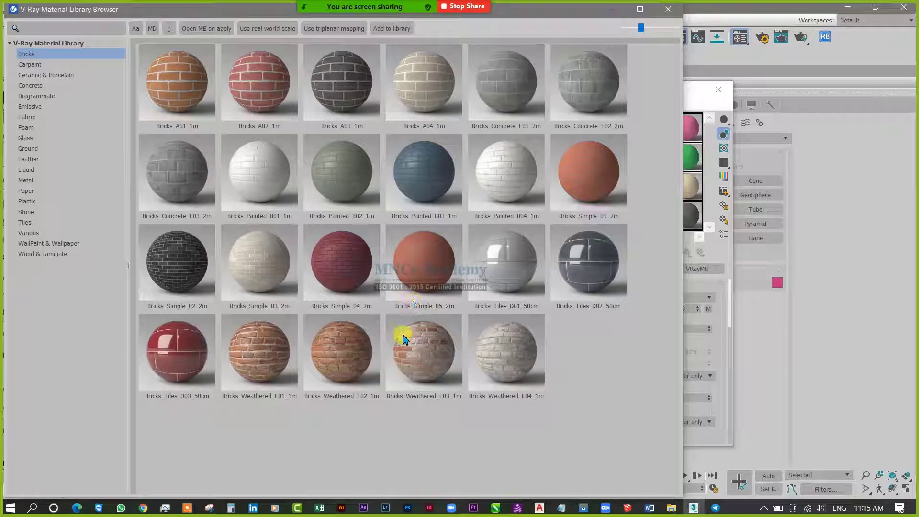
{"action": "left_click", "coordinate": [49, 255]}
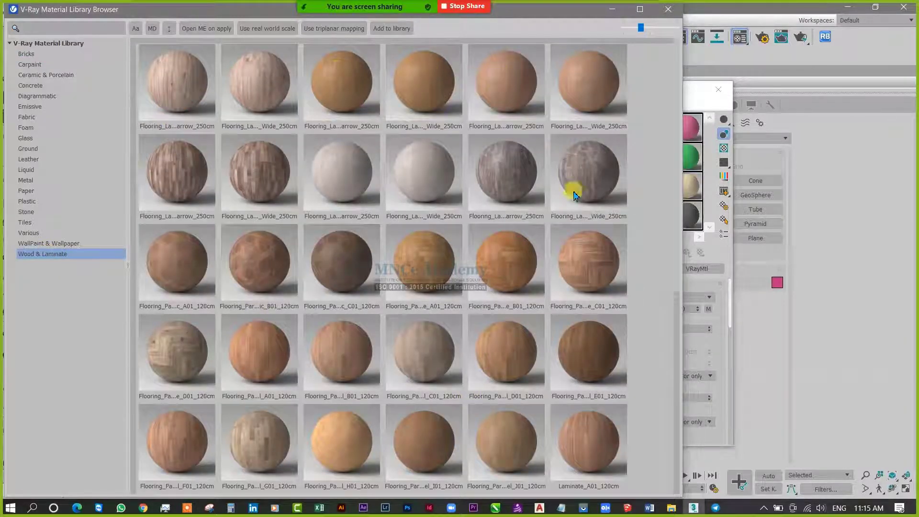
{"action": "scroll", "coordinate": [593, 364], "scroll_direction": "down", "scroll_amount": 4}
{"action": "scroll", "coordinate": [595, 367], "scroll_direction": "up", "scroll_amount": 3}
{"action": "scroll", "coordinate": [596, 369], "scroll_direction": "up", "scroll_amount": 1}
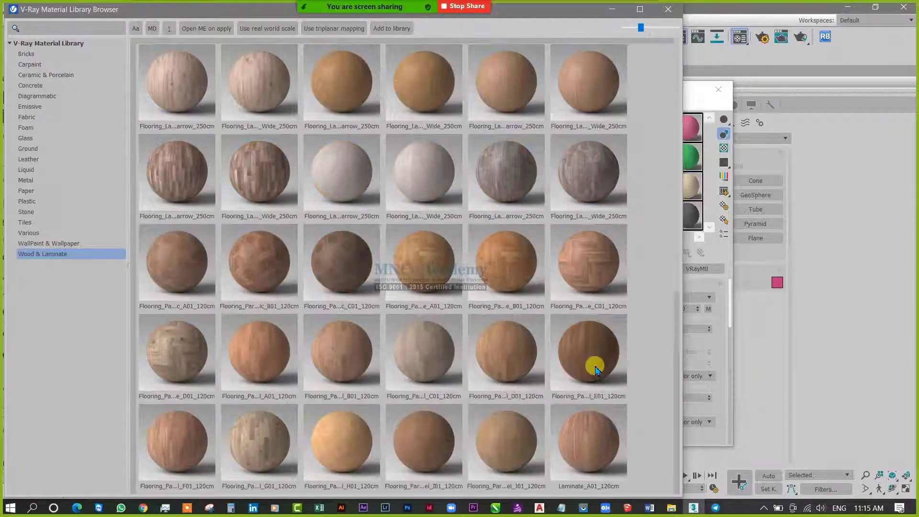
{"action": "mouse_move", "coordinate": [440, 163]}
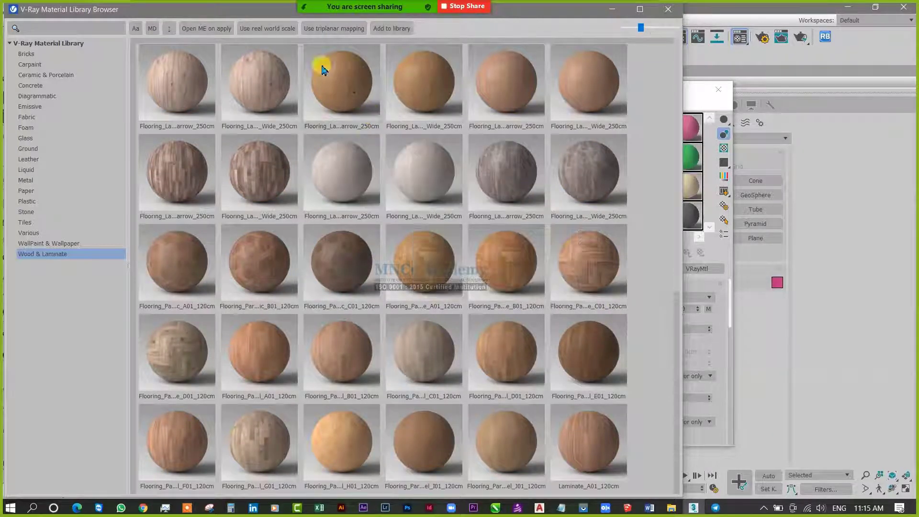
- Arrange the library browser and Material Editor clear of the model, then select the window group and its frame material W
{"action": "left_click_drag", "start_coordinate": [570, 5], "coordinate": [409, 108]}
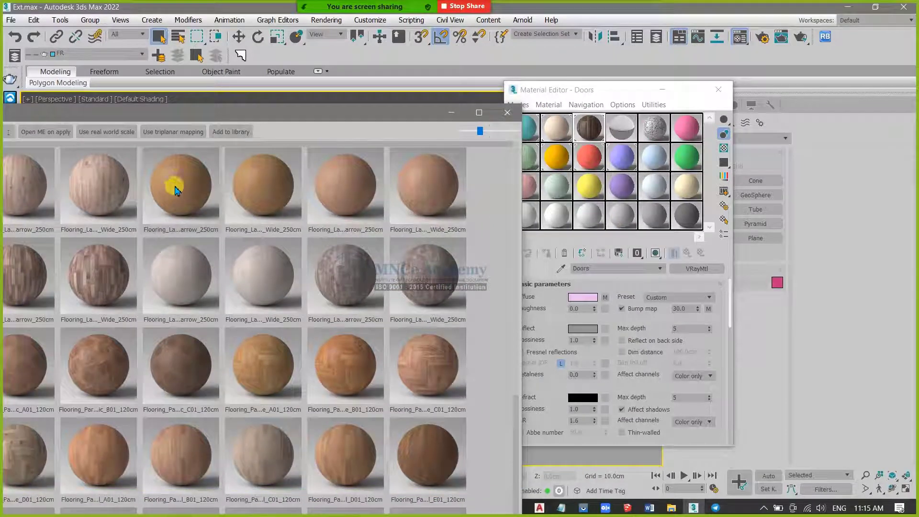
{"action": "left_click_drag", "start_coordinate": [596, 89], "coordinate": [649, 95]}
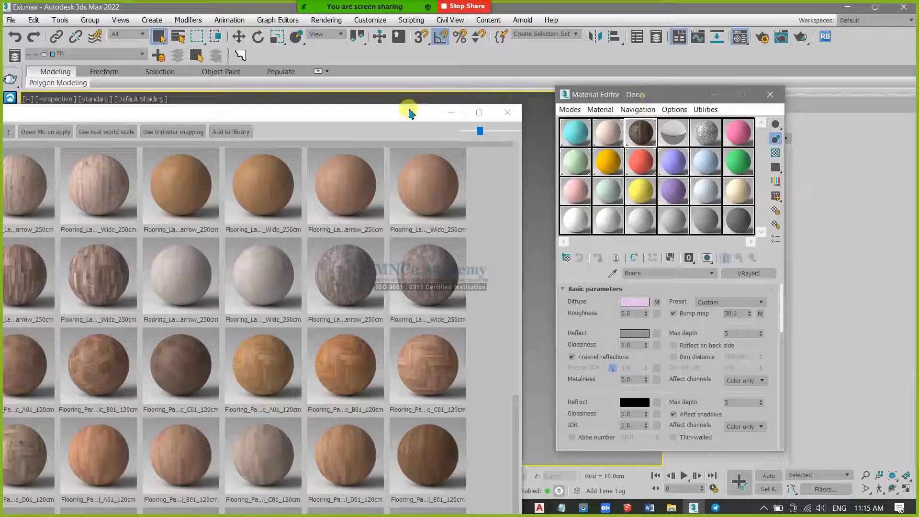
{"action": "left_click_drag", "start_coordinate": [376, 119], "coordinate": [386, 235]}
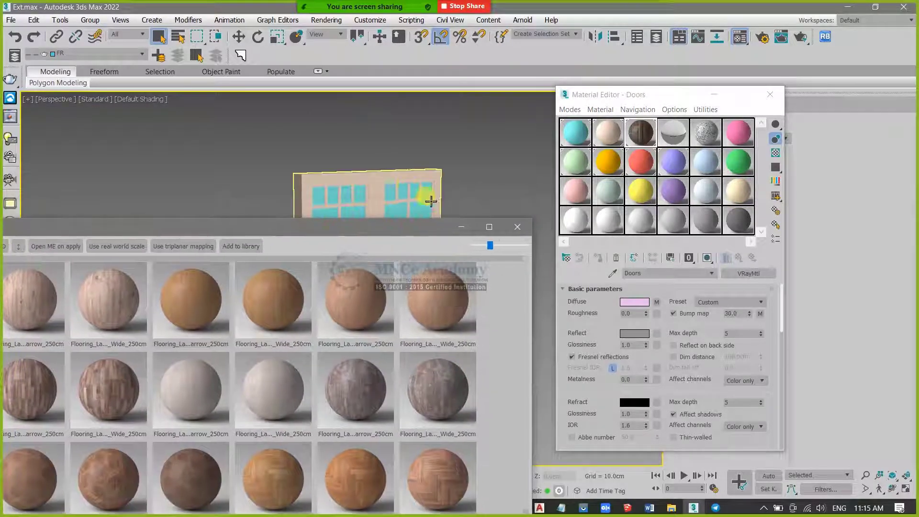
{"action": "left_click", "coordinate": [410, 185]}
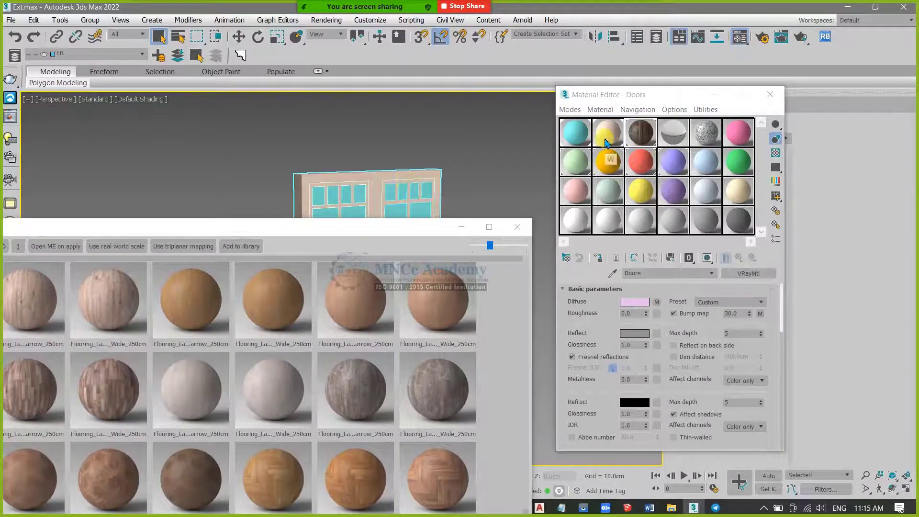
{"action": "left_click_drag", "start_coordinate": [605, 142], "coordinate": [577, 136]}
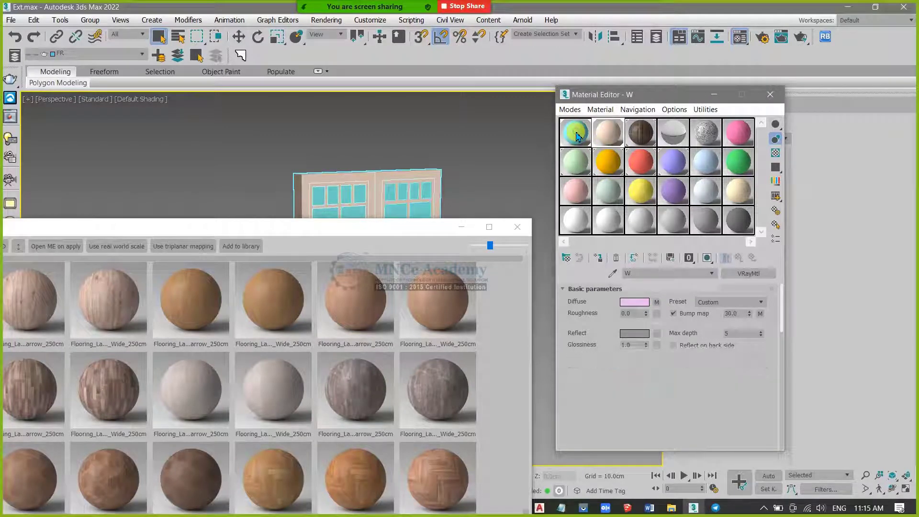
{"action": "left_click", "coordinate": [617, 144]}
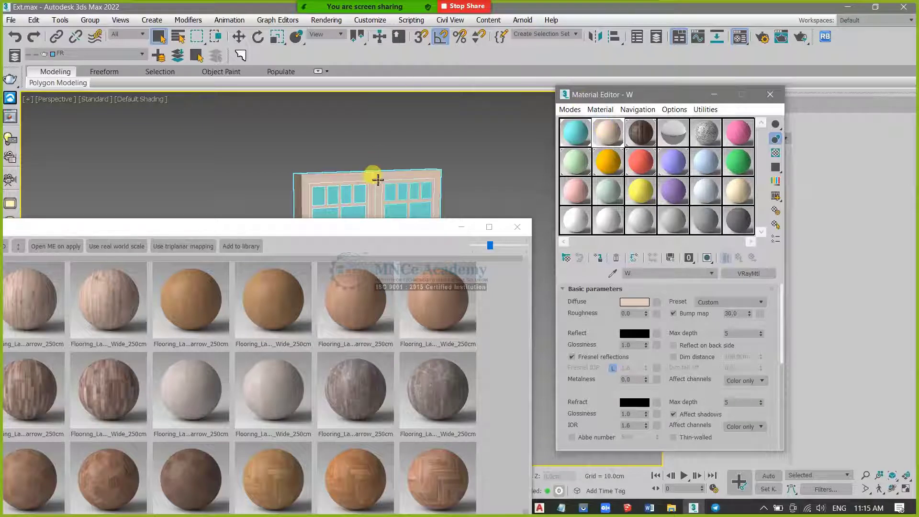
- Add the golden-brown narrow Flooring Laminate 250cm material from the library to the scene, using the pink Material #13 sample slot
{"action": "left_click", "coordinate": [580, 196]}
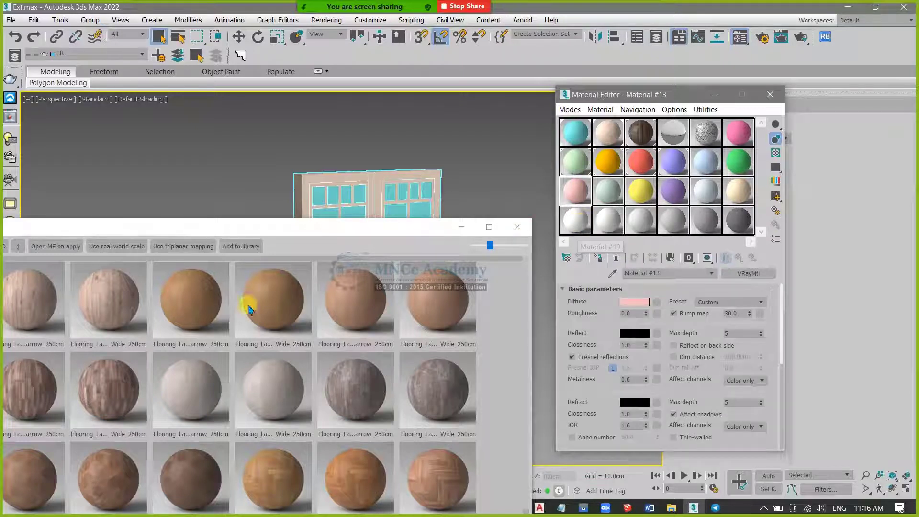
{"action": "left_click", "coordinate": [184, 299]}
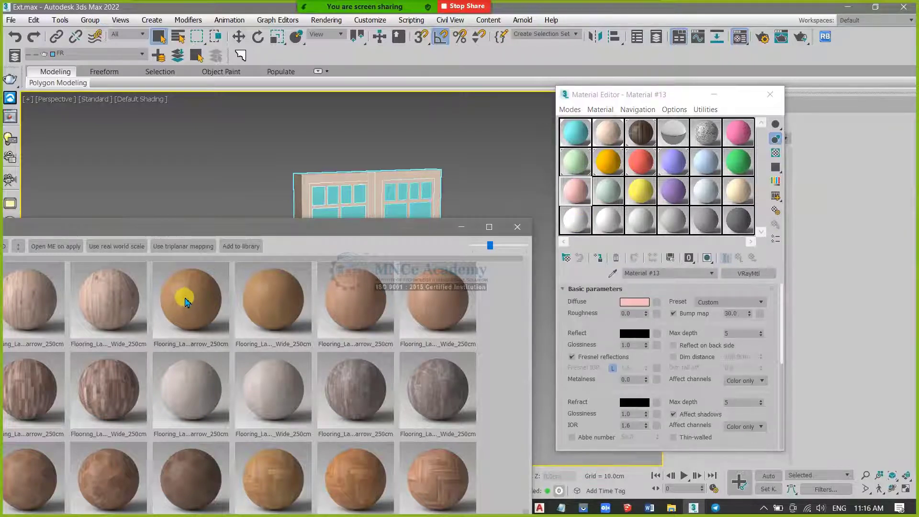
{"action": "right_click", "coordinate": [186, 301]}
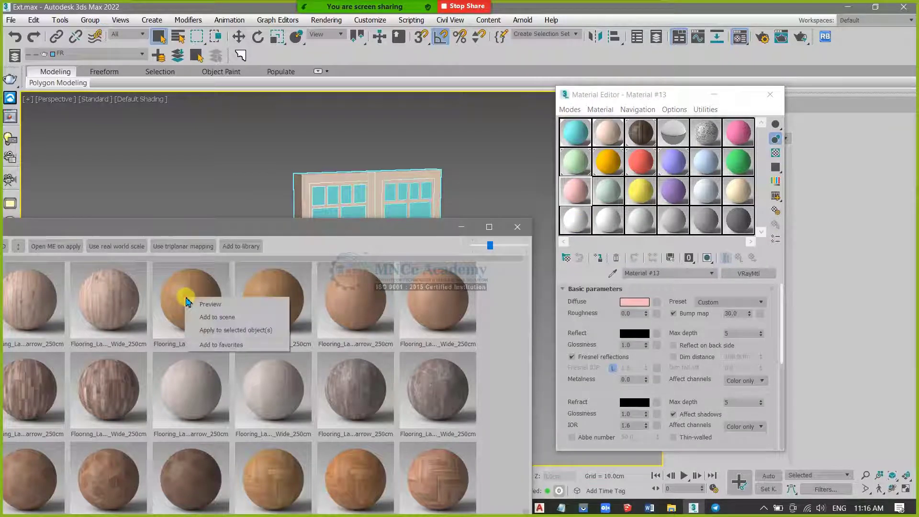
{"action": "left_click", "coordinate": [214, 318]}
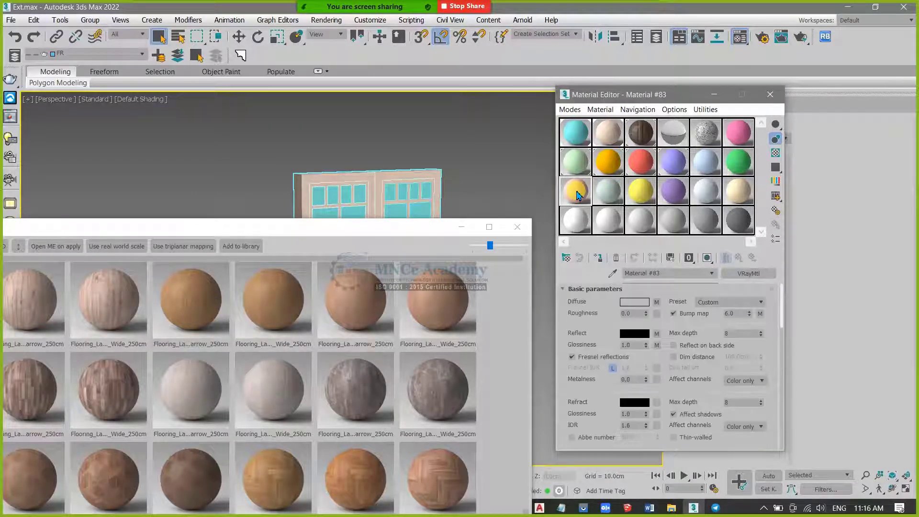
{"action": "left_click_drag", "start_coordinate": [428, 235], "coordinate": [425, 294]}
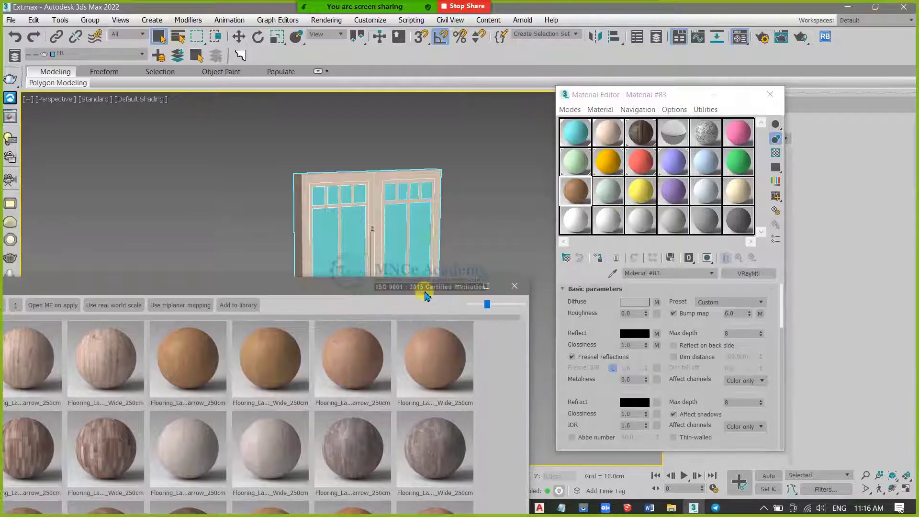
- Copy the new wood material and paste it as a copy onto the window frame's material W
{"action": "right_click", "coordinate": [750, 277]}
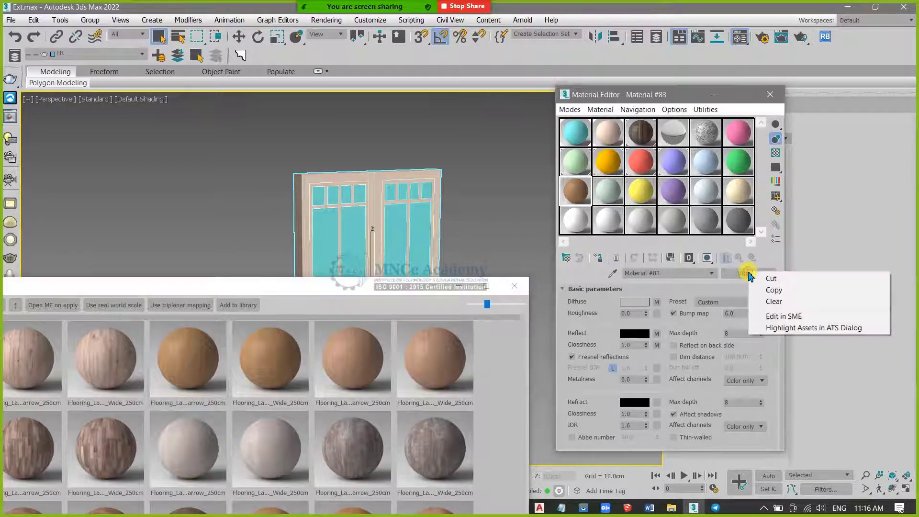
{"action": "left_click", "coordinate": [768, 293]}
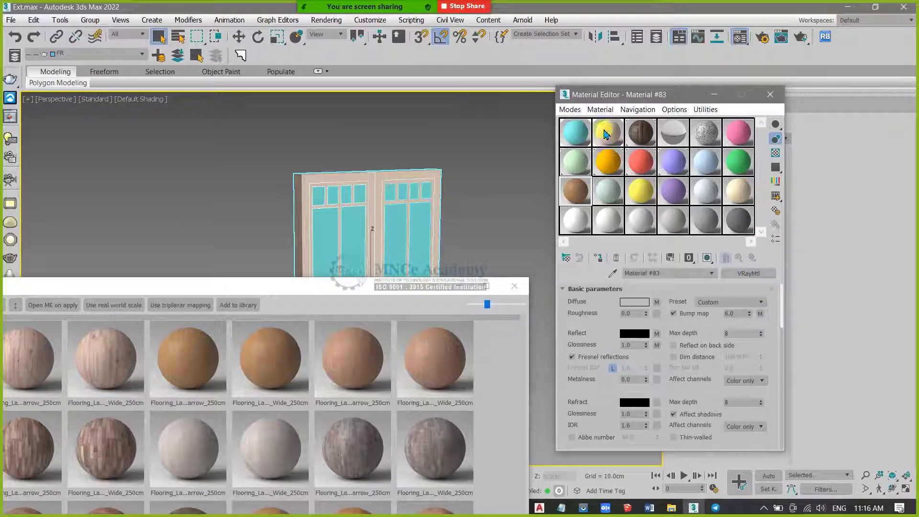
{"action": "left_click", "coordinate": [607, 134]}
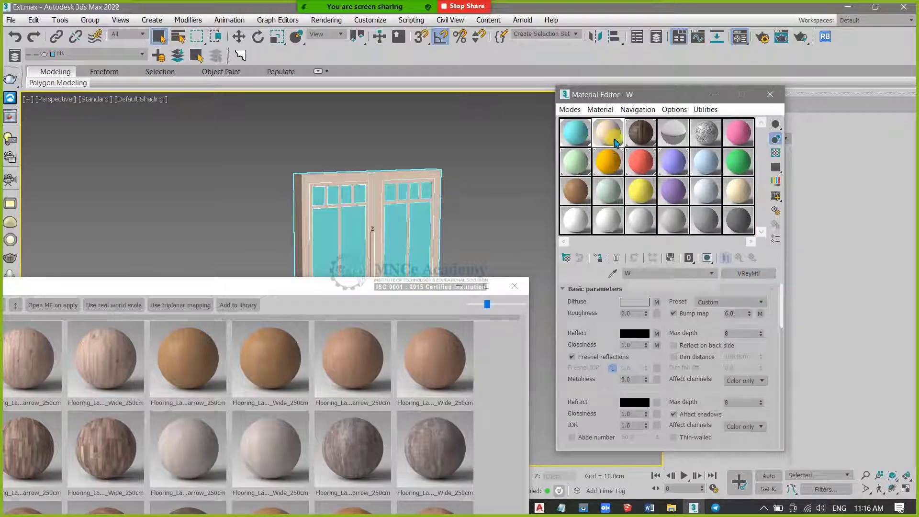
{"action": "right_click", "coordinate": [751, 277]}
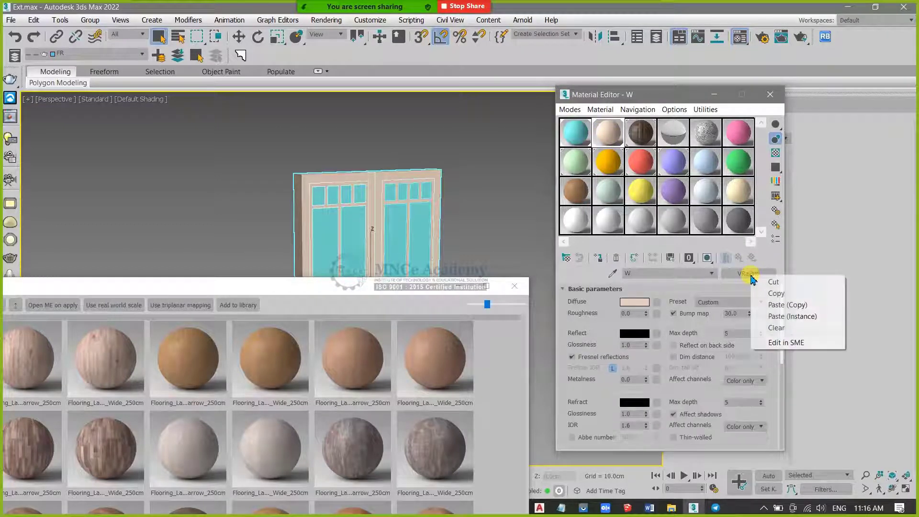
{"action": "left_click", "coordinate": [790, 305]}
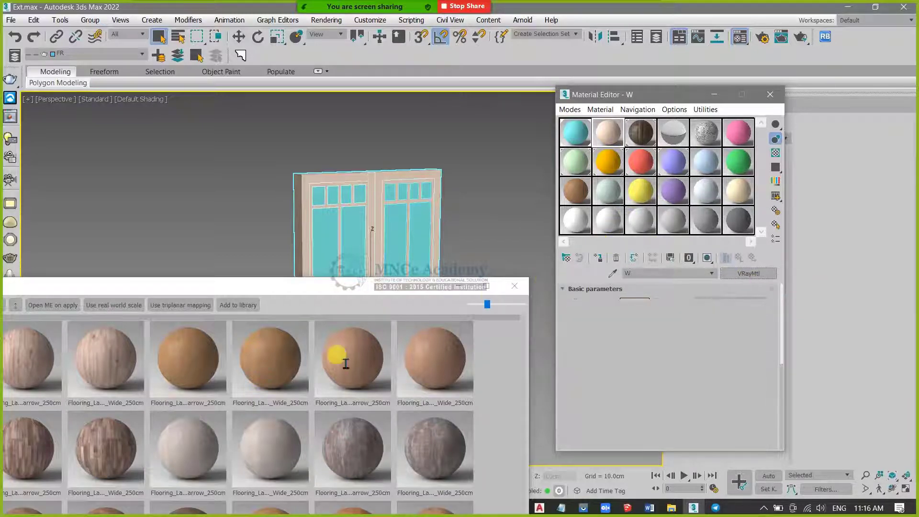
{"action": "mouse_move", "coordinate": [345, 363]}
{"action": "left_mouse_down"}
{"action": "mouse_move", "coordinate": [556, 136]}
{"action": "mouse_move", "coordinate": [586, 137]}
{"action": "left_mouse_up"}
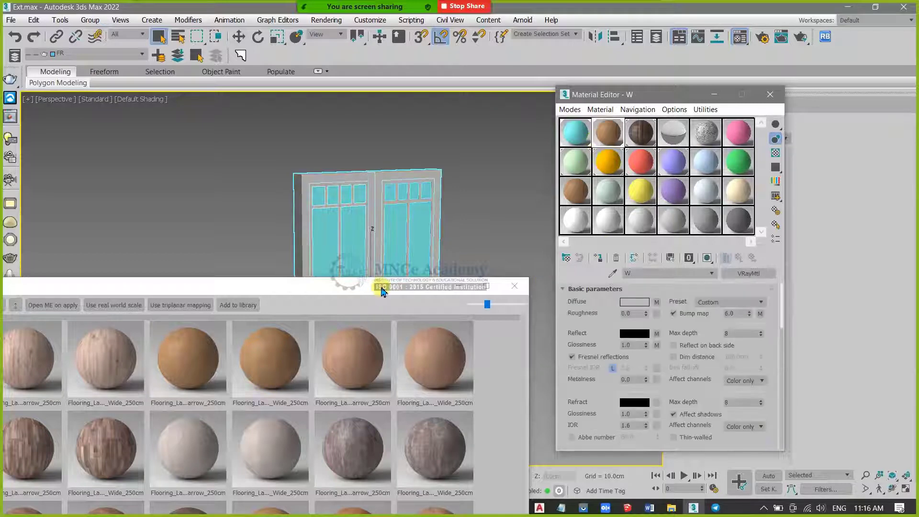
- Turn on shaded viewport display for material W and inspect the wood on the window frame up close
{"action": "left_click_drag", "start_coordinate": [383, 292], "coordinate": [412, 378]}
{"action": "scroll", "coordinate": [375, 196], "scroll_direction": "up", "scroll_amount": 5}
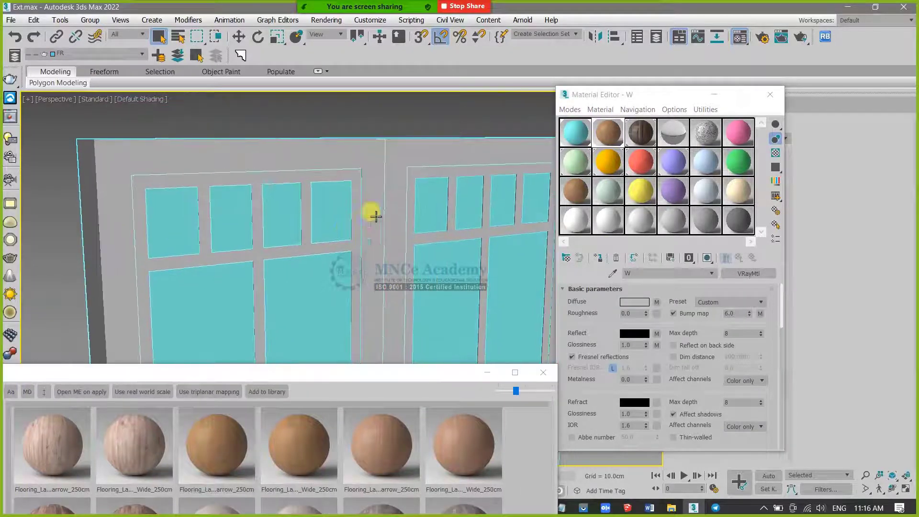
{"action": "left_click", "coordinate": [707, 259]}
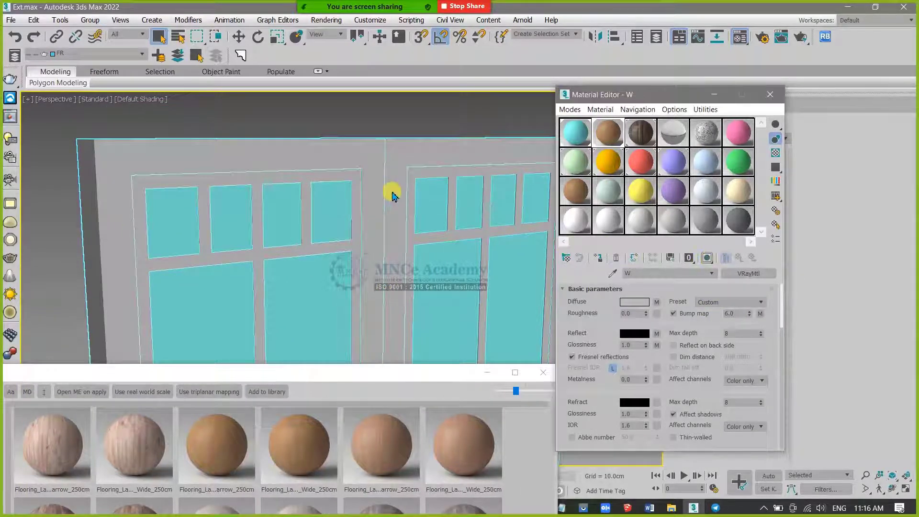
{"action": "scroll", "coordinate": [339, 140], "scroll_direction": "up", "scroll_amount": 6}
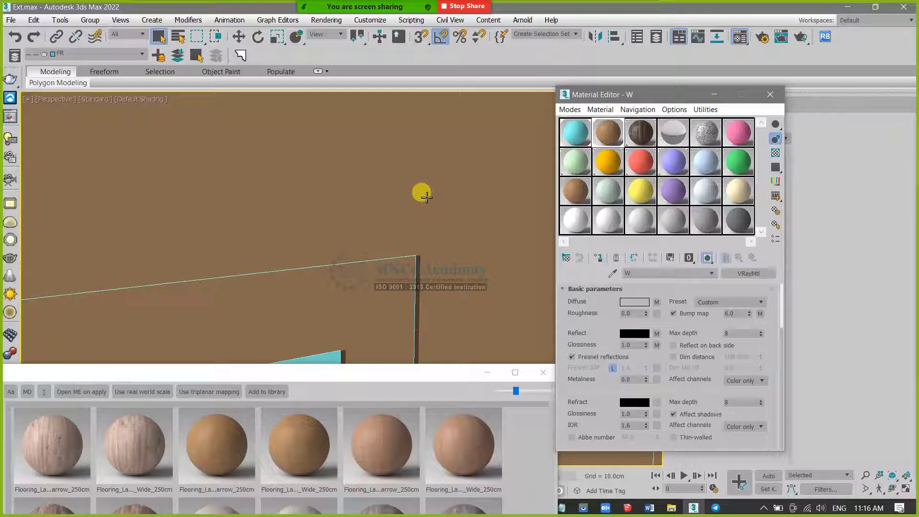
{"action": "scroll", "coordinate": [432, 196], "scroll_direction": "down", "scroll_amount": 6}
{"action": "middle_click_drag", "start_coordinate": [456, 229], "coordinate": [427, 201]}
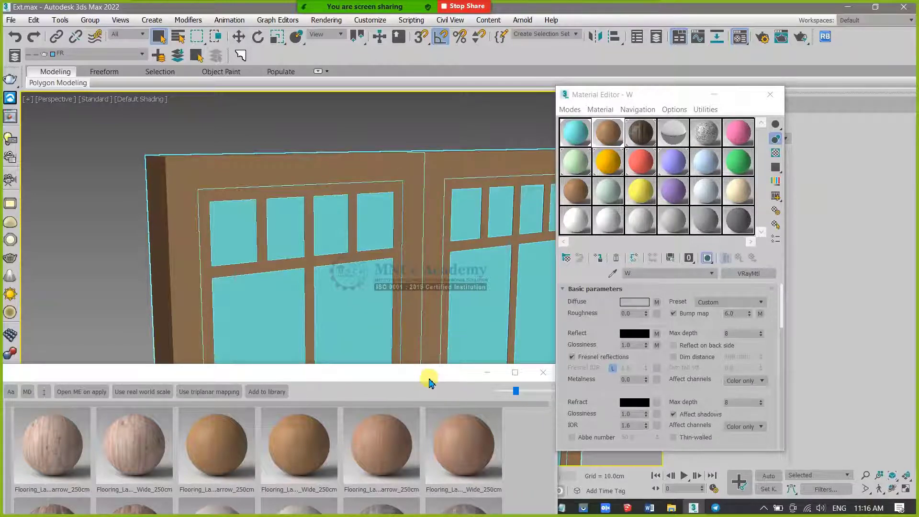
- Open the material library's Glass category and compare the plain, bumpy and crystal glass materials
{"action": "left_click_drag", "start_coordinate": [429, 382], "coordinate": [572, 94]}
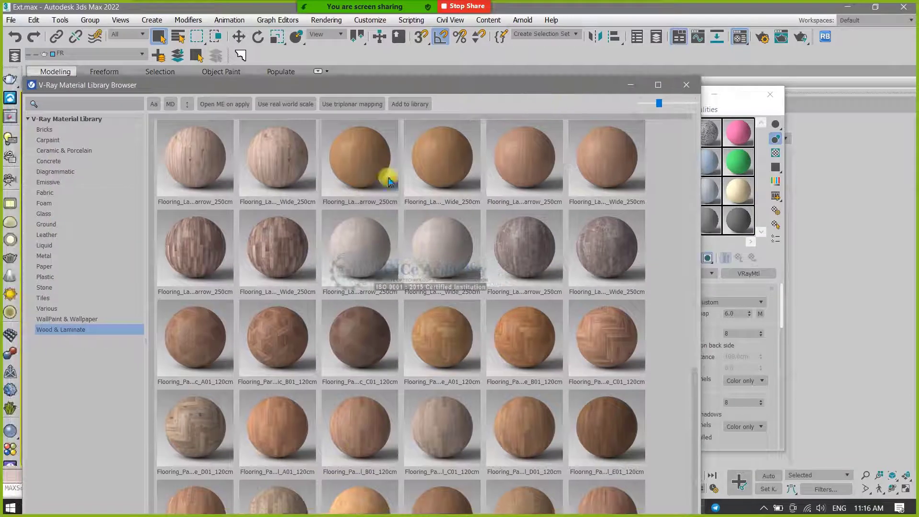
{"action": "left_click", "coordinate": [43, 213]}
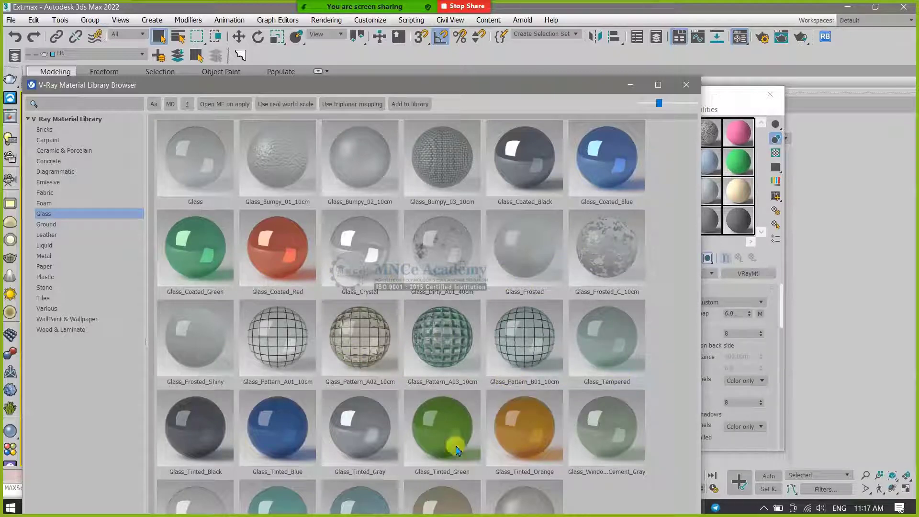
{"action": "left_click_drag", "start_coordinate": [453, 92], "coordinate": [429, 254]}
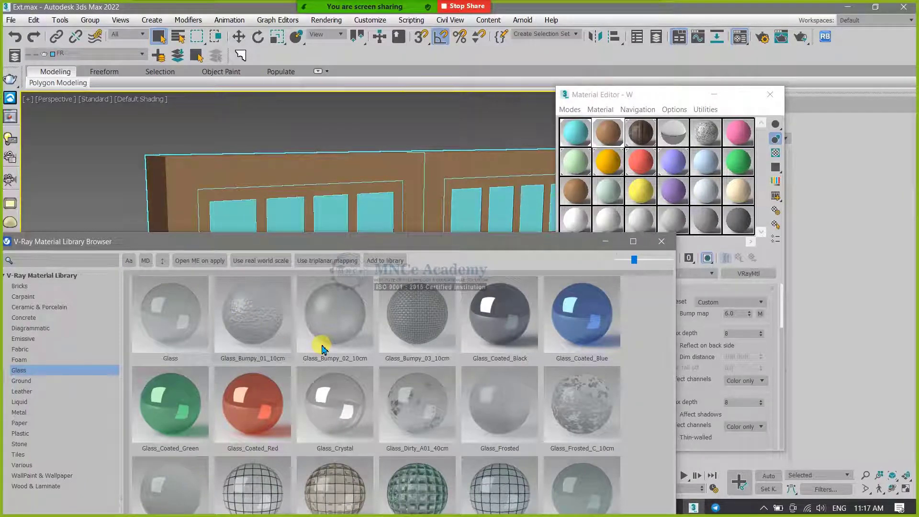
{"action": "mouse_move", "coordinate": [322, 348]}
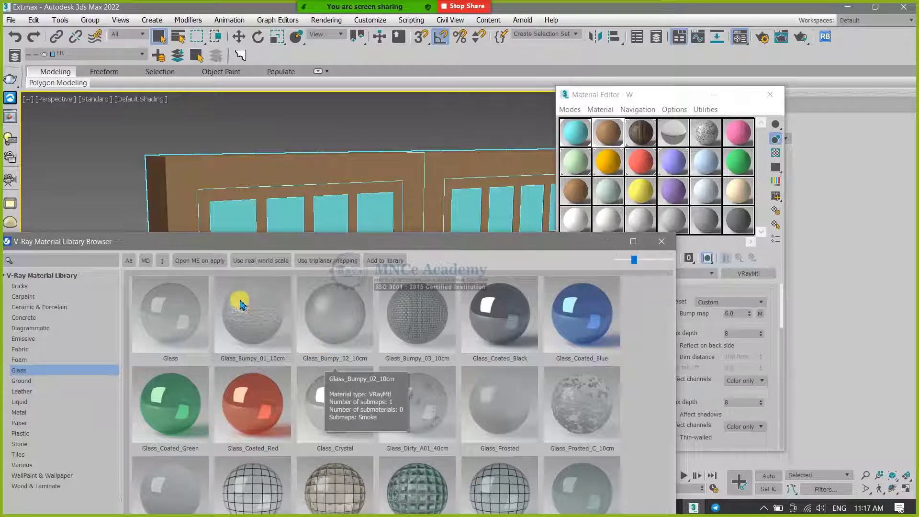
{"action": "left_click_drag", "start_coordinate": [304, 245], "coordinate": [309, 110]}
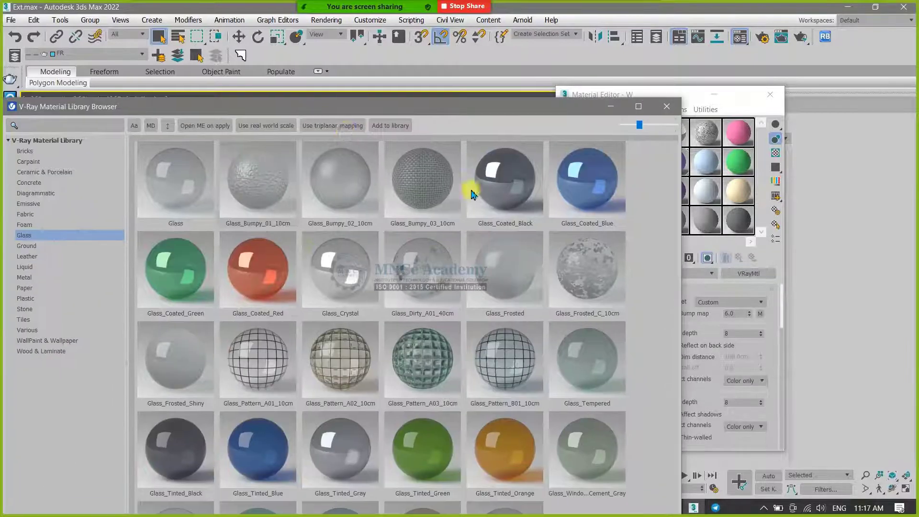
{"action": "mouse_move", "coordinate": [327, 276]}
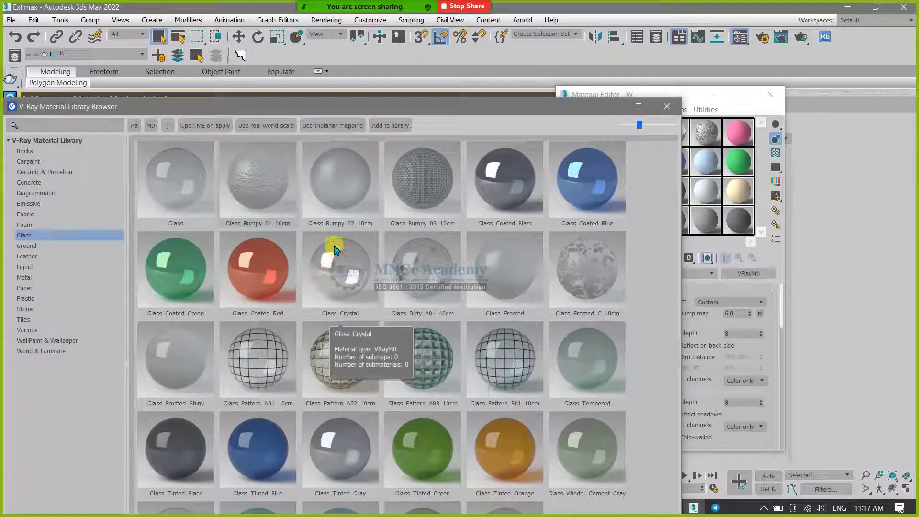
{"action": "mouse_move", "coordinate": [339, 162]}
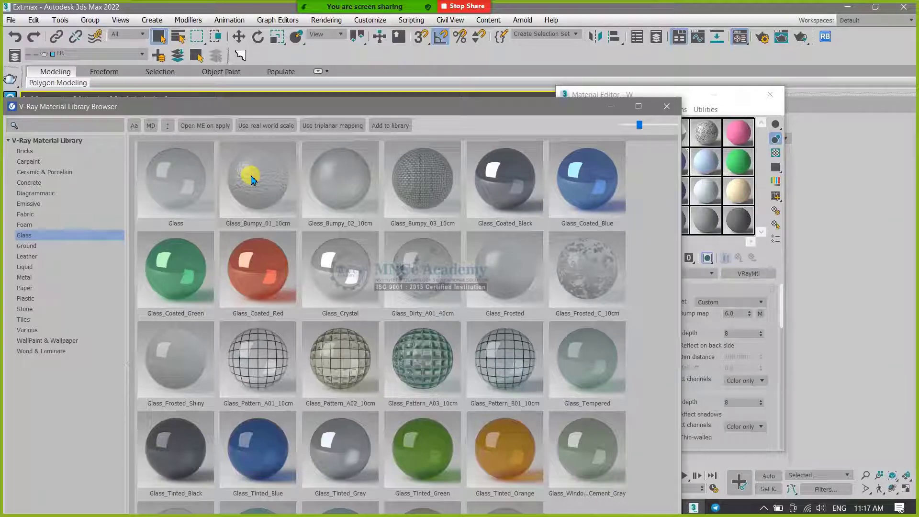
- Add the Glass_Bumpy_01_10cm material from the library to the scene, using the brown Material #83 sample slot
{"action": "left_click_drag", "start_coordinate": [382, 109], "coordinate": [344, 331]}
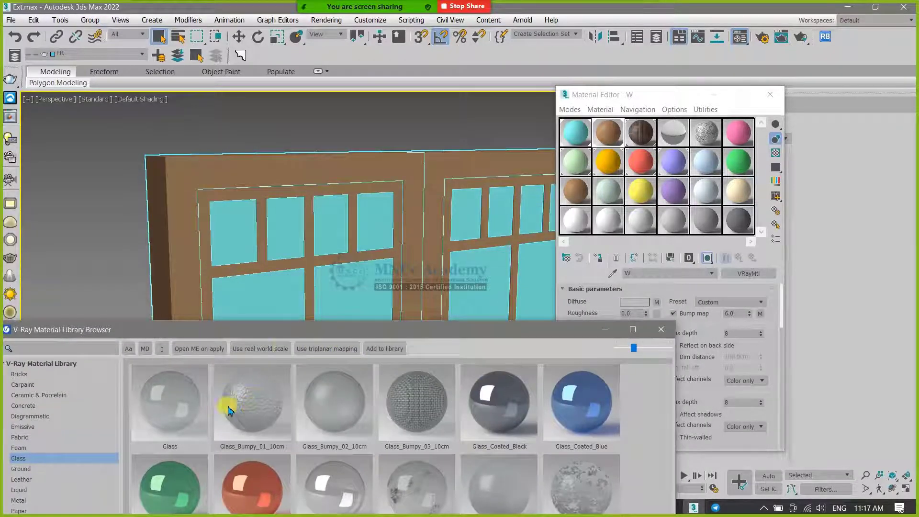
{"action": "left_click_drag", "start_coordinate": [284, 334], "coordinate": [297, 276]}
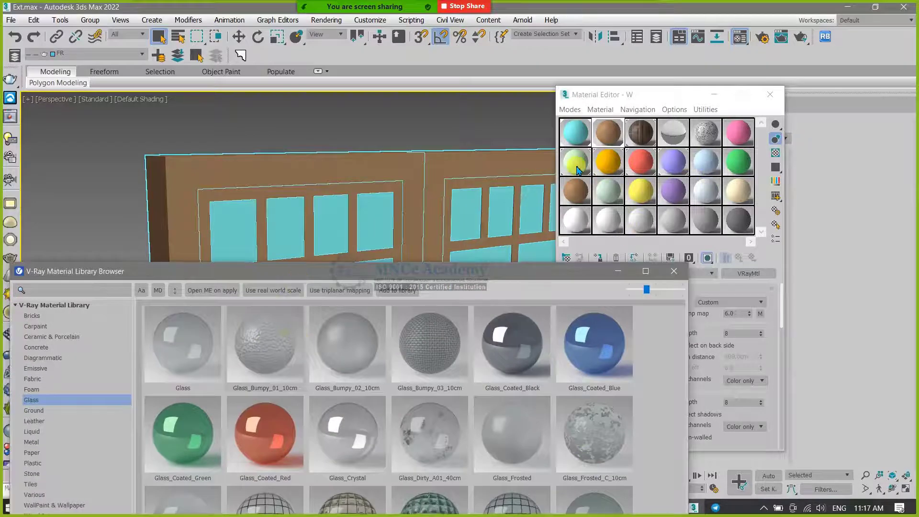
{"action": "left_click", "coordinate": [577, 192]}
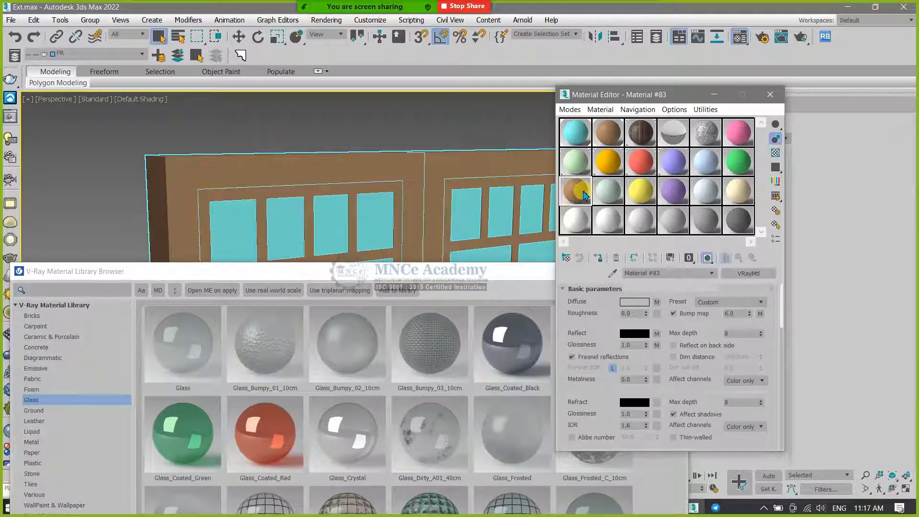
{"action": "left_click", "coordinate": [255, 338]}
{"action": "right_click", "coordinate": [262, 344]}
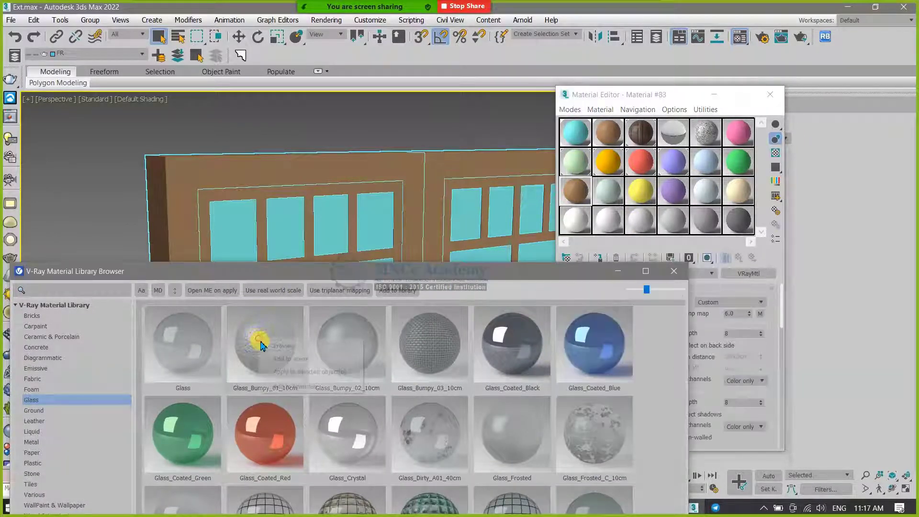
{"action": "left_click", "coordinate": [293, 359]}
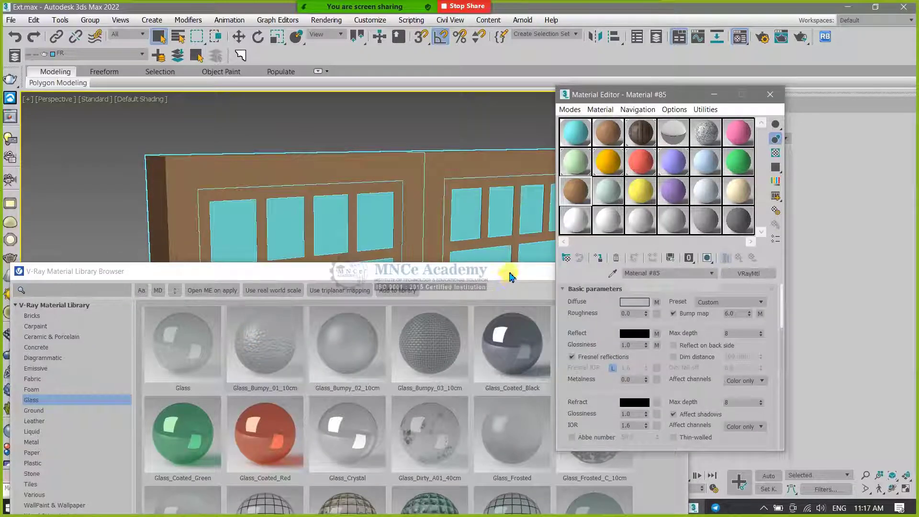
{"action": "left_click_drag", "start_coordinate": [496, 277], "coordinate": [399, 381]}
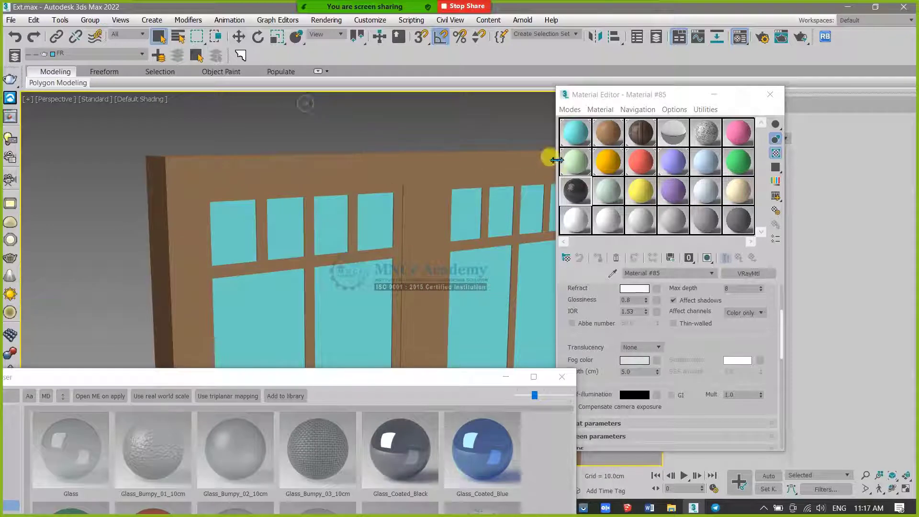
{"action": "left_click_drag", "start_coordinate": [579, 179], "coordinate": [576, 193]}
- Copy the new bumpy glass material and paste it as a copy onto the window glass material WG
{"action": "right_click", "coordinate": [748, 272]}
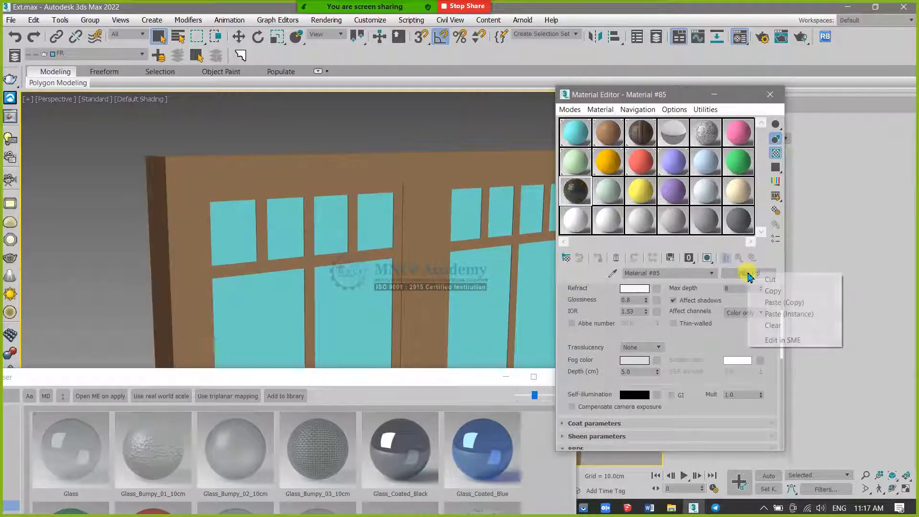
{"action": "left_click", "coordinate": [773, 291]}
{"action": "left_click", "coordinate": [576, 133]}
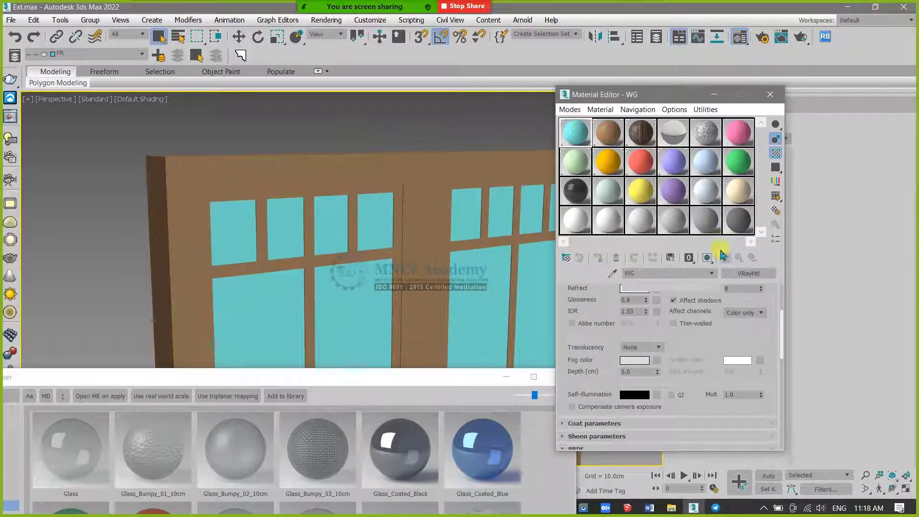
{"action": "right_click", "coordinate": [748, 276]}
{"action": "left_click", "coordinate": [776, 300]}
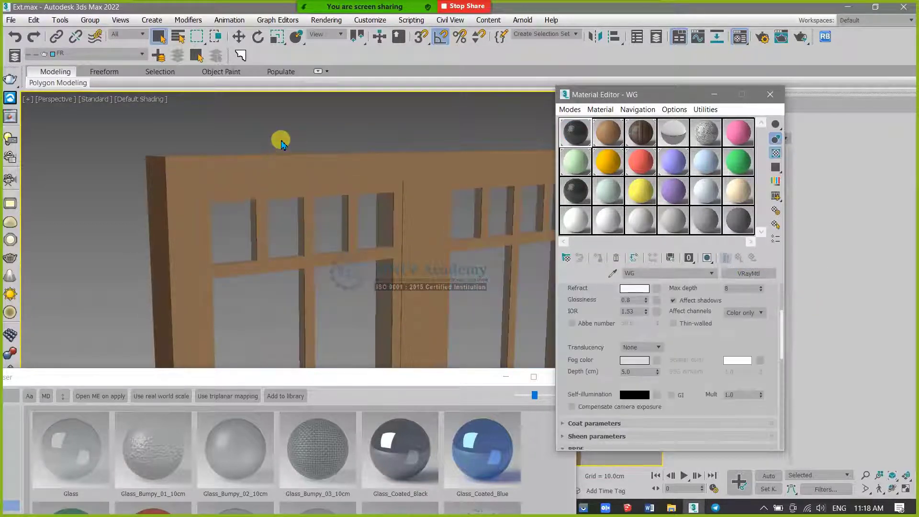
- Minimize the material library browser, select the window group and end its isolation to bring back the whole house
{"action": "left_click", "coordinate": [539, 158]}
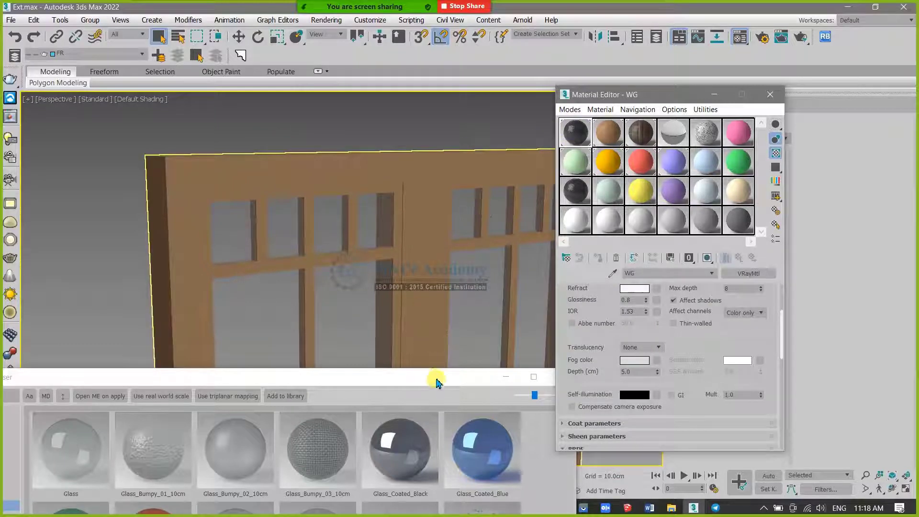
{"action": "left_click_drag", "start_coordinate": [435, 379], "coordinate": [360, 255]}
{"action": "left_click", "coordinate": [430, 253]}
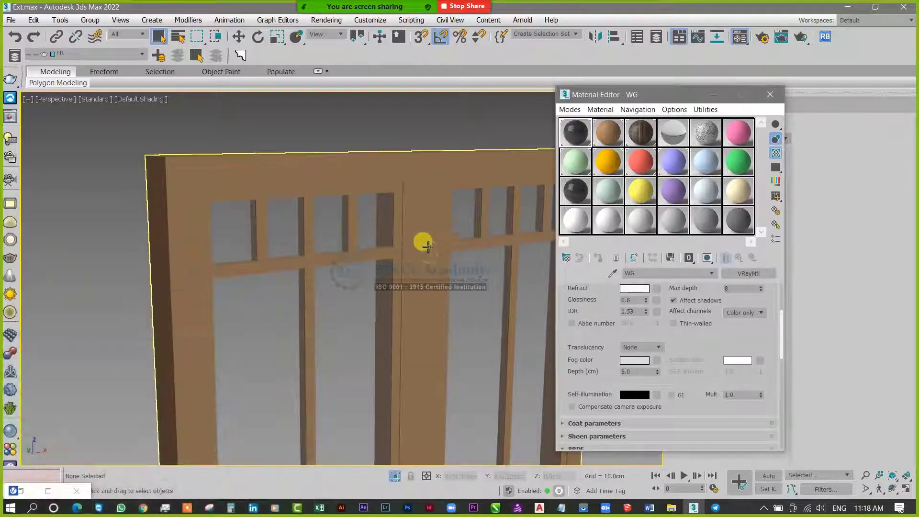
{"action": "scroll", "coordinate": [324, 214], "scroll_direction": "down", "scroll_amount": 10}
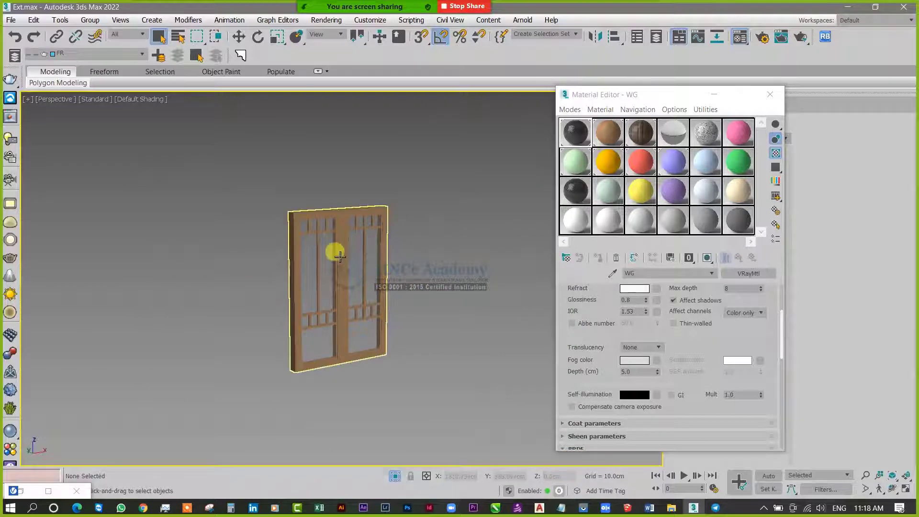
{"action": "left_click", "coordinate": [336, 252]}
{"action": "right_click", "coordinate": [334, 251]}
{"action": "left_click", "coordinate": [392, 190]}
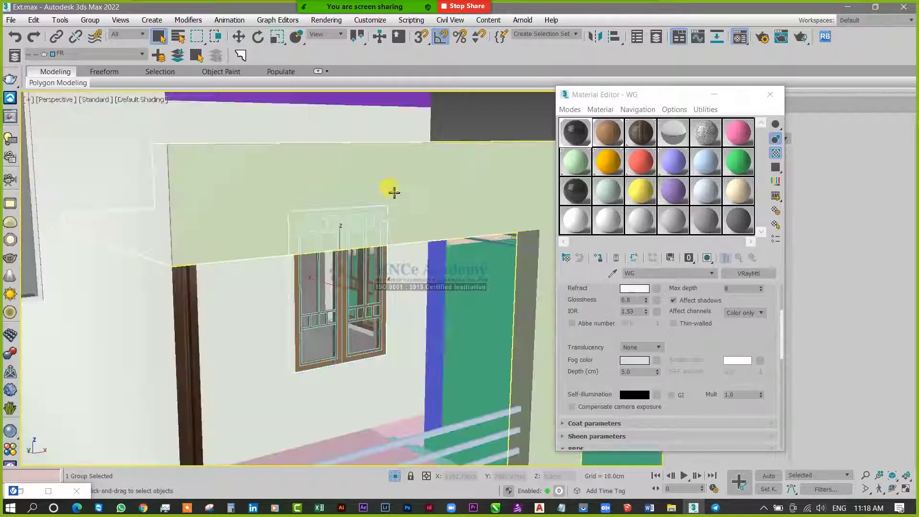
- Select all groups similar to the window group and isolate them
{"action": "right_click", "coordinate": [338, 307]}
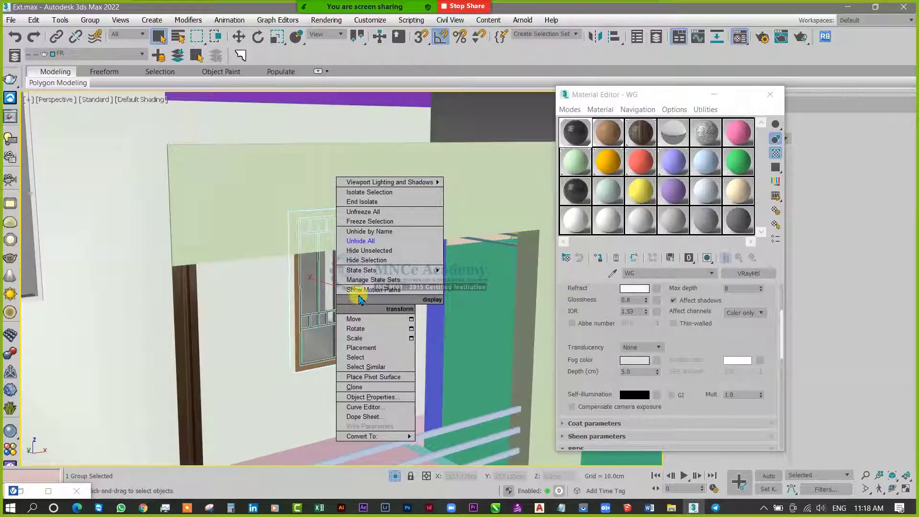
{"action": "mouse_move", "coordinate": [371, 271]}
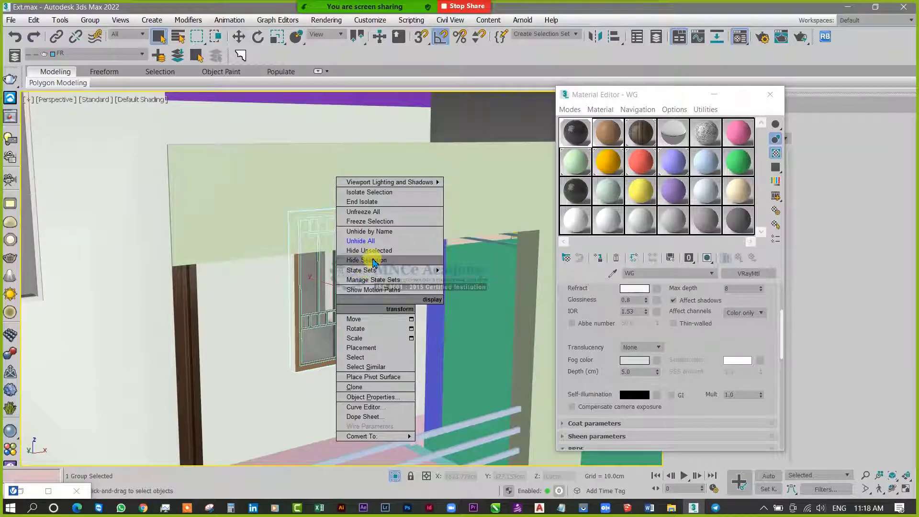
{"action": "left_click", "coordinate": [365, 367]}
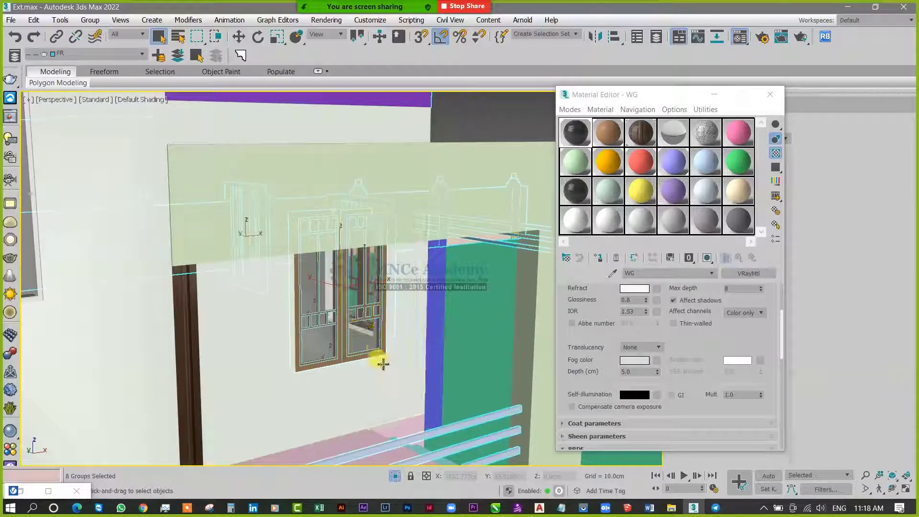
{"action": "key", "text": "alt+q"}
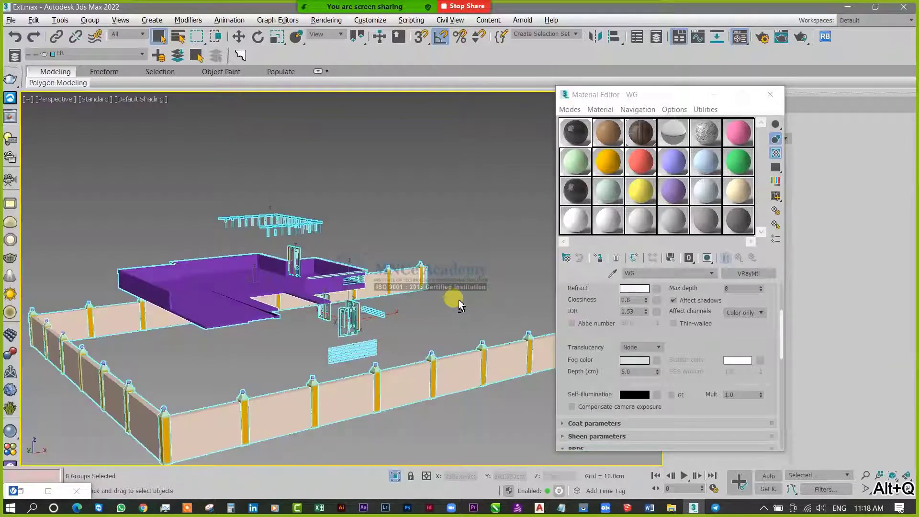
{"action": "middle_click_drag", "start_coordinate": [459, 299], "coordinate": [308, 333], "text": "alt"}
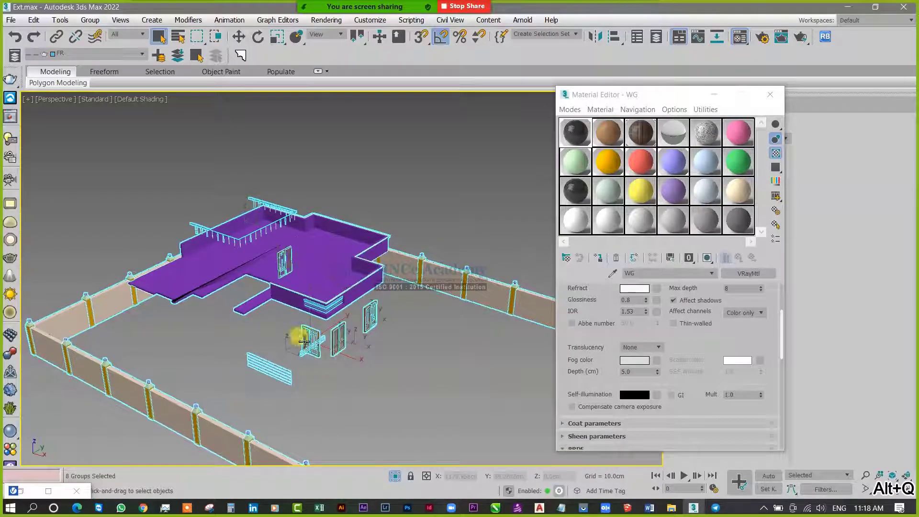
{"action": "scroll", "coordinate": [308, 340], "scroll_direction": "up", "scroll_amount": 5}
{"action": "scroll", "coordinate": [331, 383], "scroll_direction": "down", "scroll_amount": 3}
- Select only the four wooden window groups and isolate them from the roof, railings and fence
{"action": "left_click", "coordinate": [396, 439]}
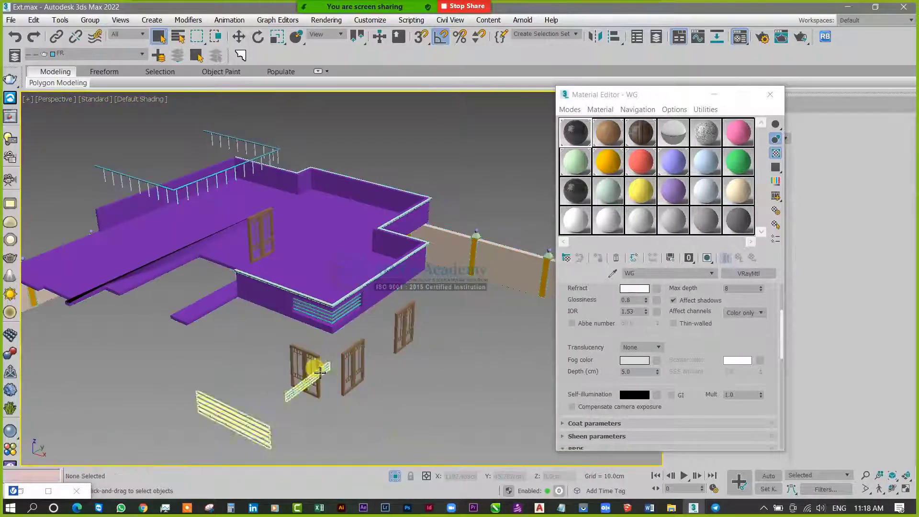
{"action": "left_click", "coordinate": [304, 366]}
{"action": "left_click", "coordinate": [353, 365], "text": "ctrl"}
{"action": "left_click", "coordinate": [405, 327], "text": "ctrl"}
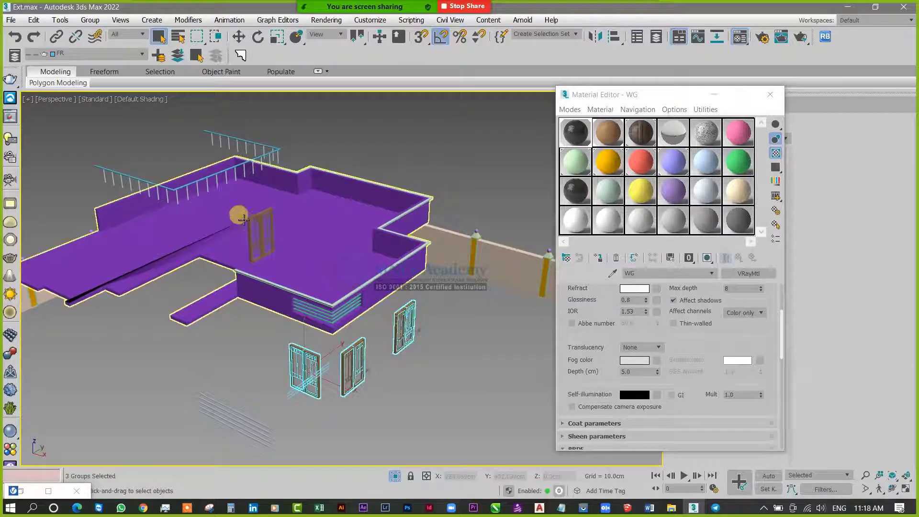
{"action": "left_click", "coordinate": [243, 219], "text": "ctrl"}
{"action": "key", "text": "alt+q"}
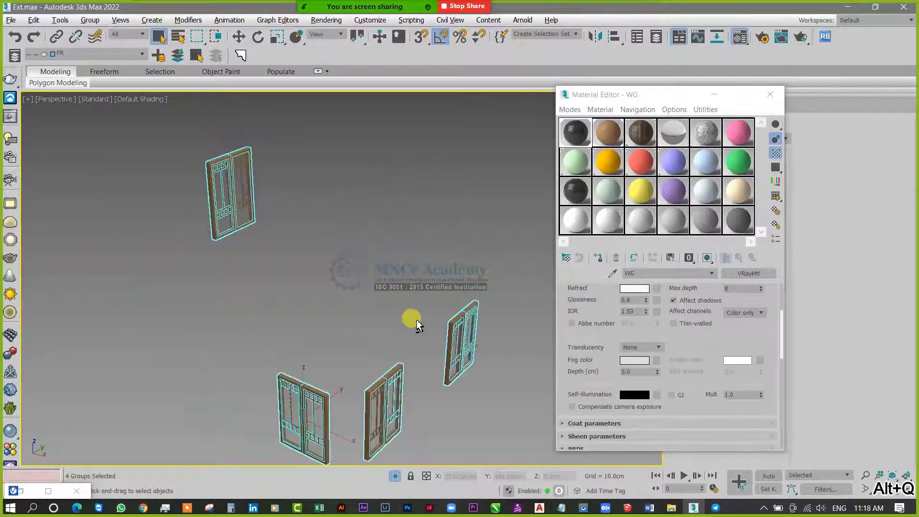
- Move the Material Editor clear of the modifier controls and apply a UVW Map modifier to the four window groups
{"action": "scroll", "coordinate": [246, 165], "scroll_direction": "up", "scroll_amount": 5}
{"action": "middle_click_drag", "start_coordinate": [356, 256], "coordinate": [389, 217], "text": "alt"}
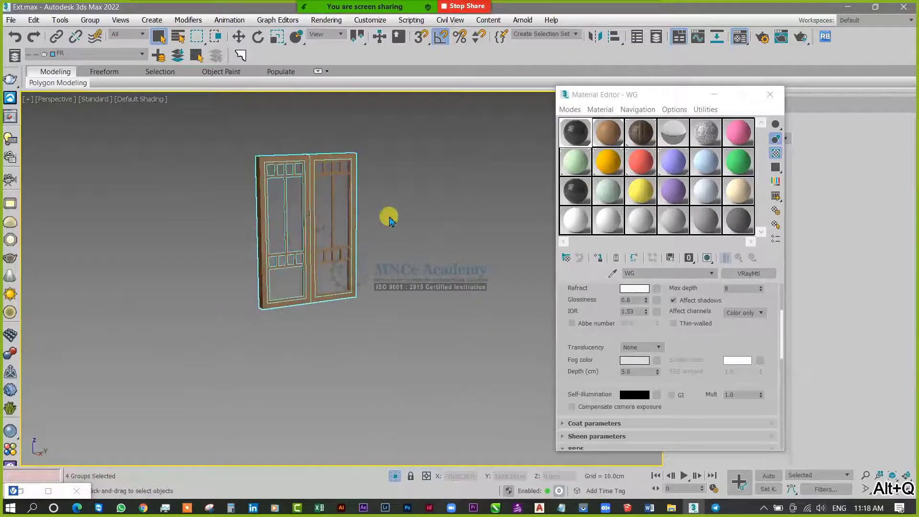
{"action": "left_click", "coordinate": [389, 217]}
{"action": "scroll", "coordinate": [256, 230], "scroll_direction": "down", "scroll_amount": 5}
{"action": "middle_click_drag", "start_coordinate": [259, 231], "coordinate": [311, 280], "text": "alt"}
{"action": "left_click_drag", "start_coordinate": [383, 373], "coordinate": [483, 461]}
{"action": "left_click_drag", "start_coordinate": [640, 98], "coordinate": [707, 389]}
{"action": "left_click", "coordinate": [694, 105]}
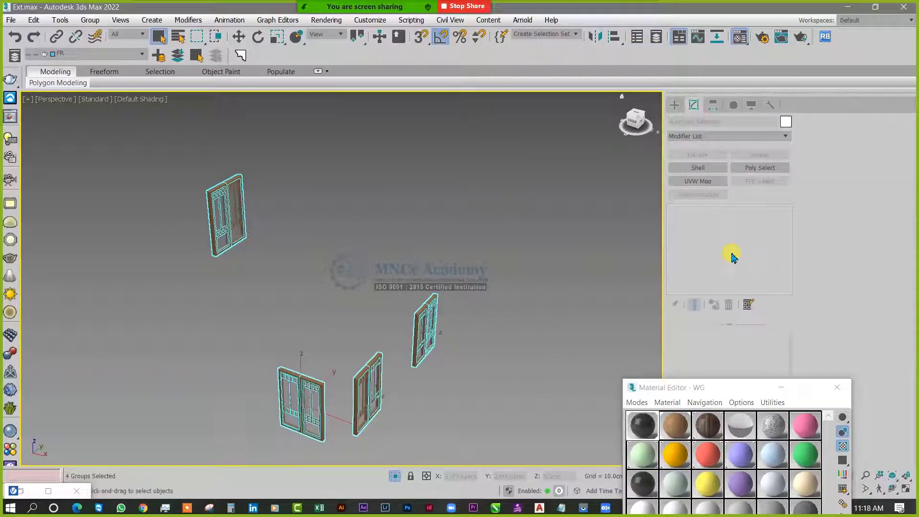
{"action": "left_click", "coordinate": [711, 184]}
- Check the wood grain on the window frames, uncover the modifier parameters and set the UVW Map mapping to Box
{"action": "scroll", "coordinate": [411, 383], "scroll_direction": "up", "scroll_amount": 6}
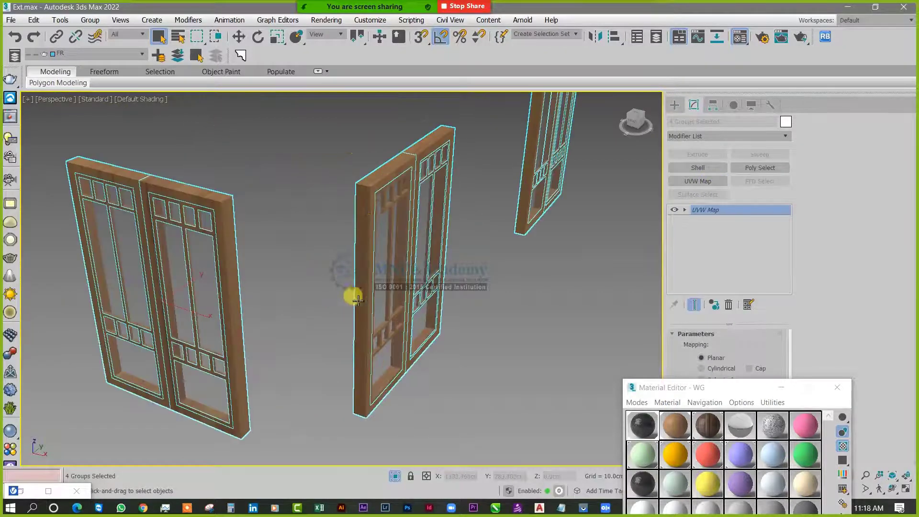
{"action": "scroll", "coordinate": [369, 220], "scroll_direction": "up", "scroll_amount": 5}
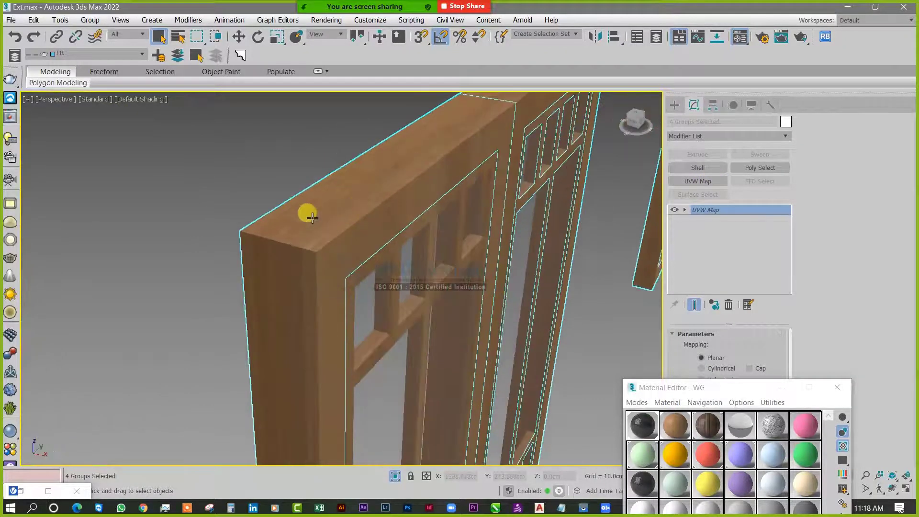
{"action": "scroll", "coordinate": [314, 225], "scroll_direction": "up", "scroll_amount": 2}
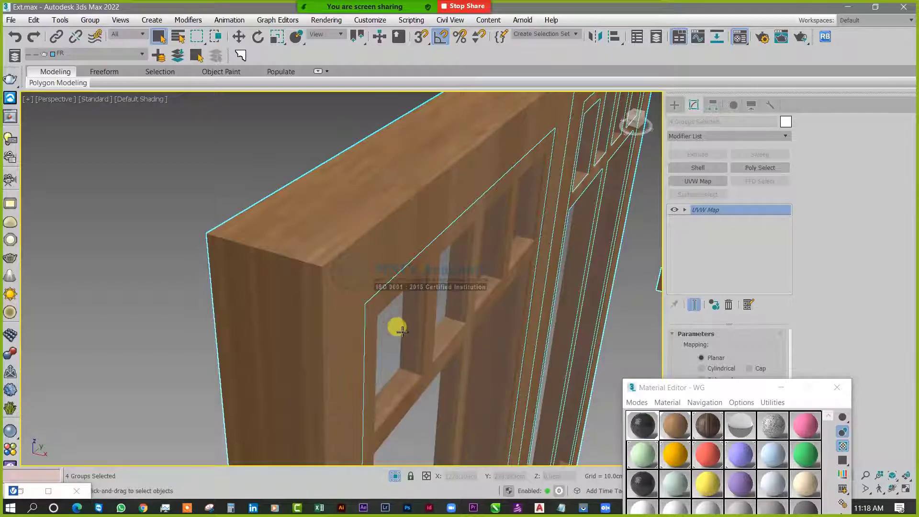
{"action": "scroll", "coordinate": [387, 310], "scroll_direction": "down", "scroll_amount": 10}
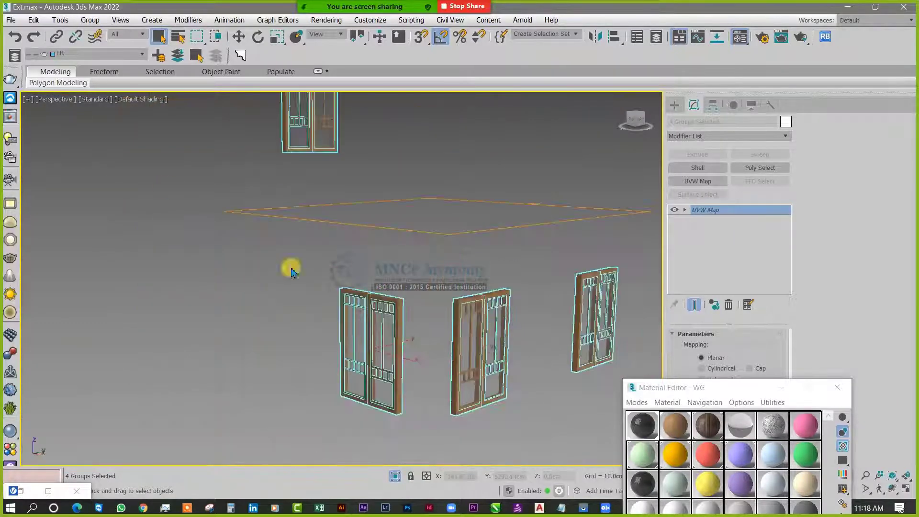
{"action": "left_click_drag", "start_coordinate": [642, 388], "coordinate": [25, 271]}
{"action": "left_click", "coordinate": [702, 401]}
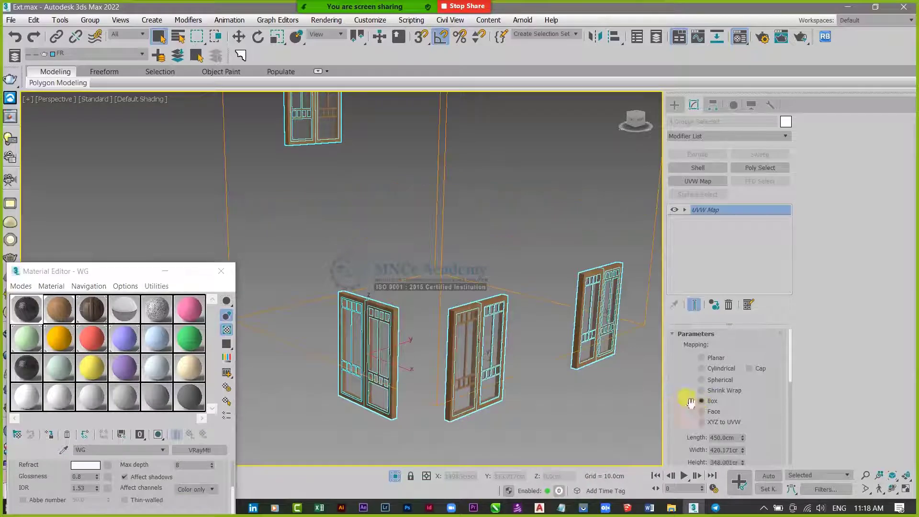
- Check the wood grain on the window frames and set the UVW Map box length, width and height to 150 cm
{"action": "scroll", "coordinate": [468, 318], "scroll_direction": "up", "scroll_amount": 10}
{"action": "scroll", "coordinate": [416, 301], "scroll_direction": "down", "scroll_amount": 5}
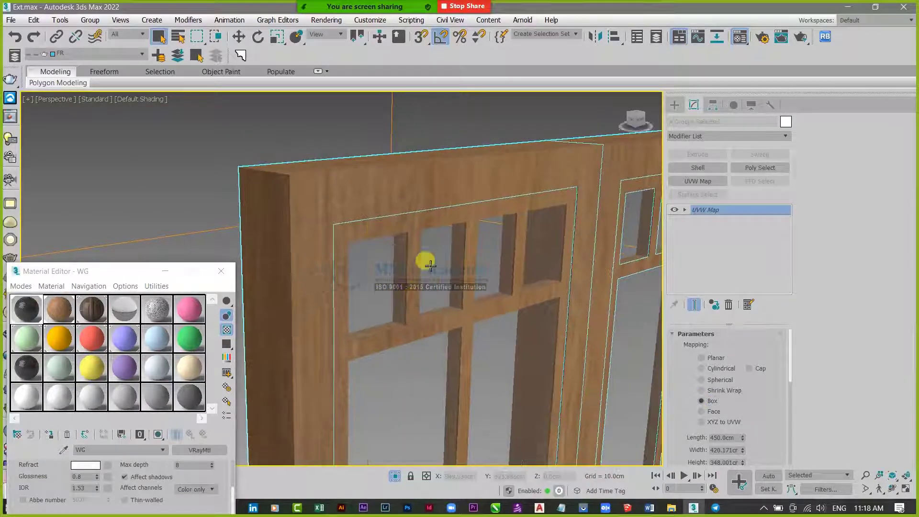
{"action": "scroll", "coordinate": [386, 212], "scroll_direction": "down", "scroll_amount": 3}
{"action": "middle_click_drag", "start_coordinate": [423, 288], "coordinate": [467, 253], "text": "alt"}
{"action": "scroll", "coordinate": [470, 263], "scroll_direction": "down", "scroll_amount": 4}
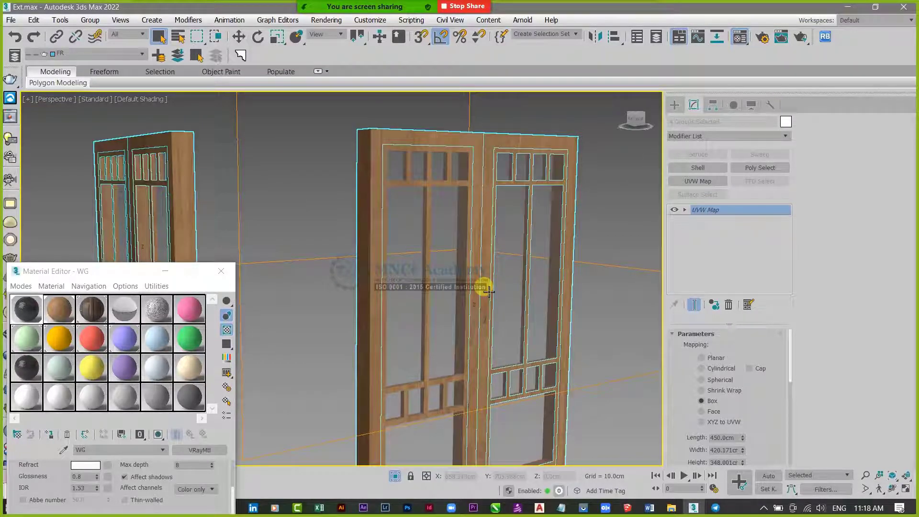
{"action": "scroll", "coordinate": [749, 404], "scroll_direction": "down", "scroll_amount": 3}
{"action": "double_click", "coordinate": [740, 395]}
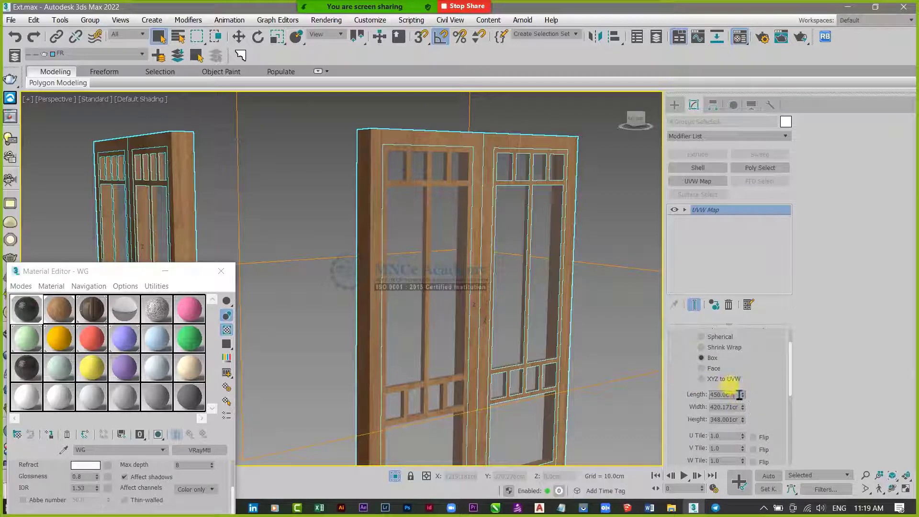
{"action": "type", "text": "150"}
{"action": "key", "text": "Tab"}
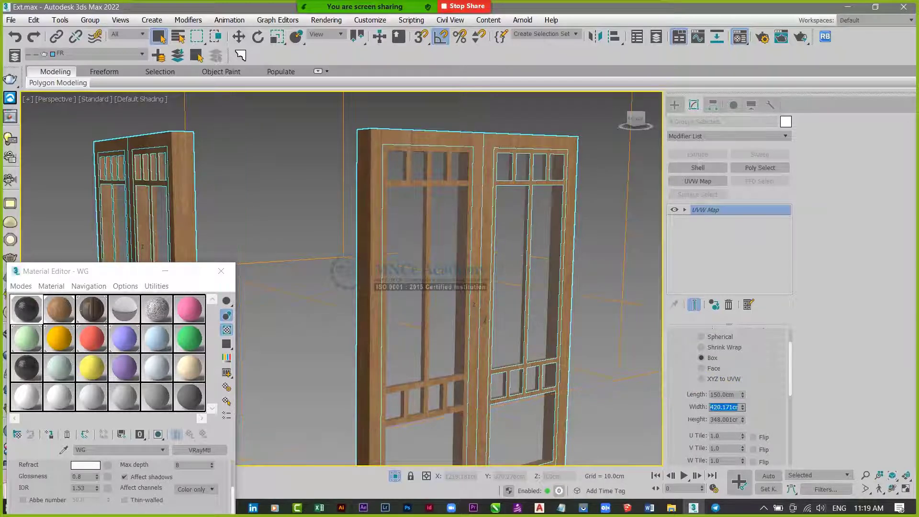
{"action": "type", "text": "150"}
{"action": "key", "text": "Tab"}
{"action": "type", "text": "150"}
{"action": "key", "text": "Return"}
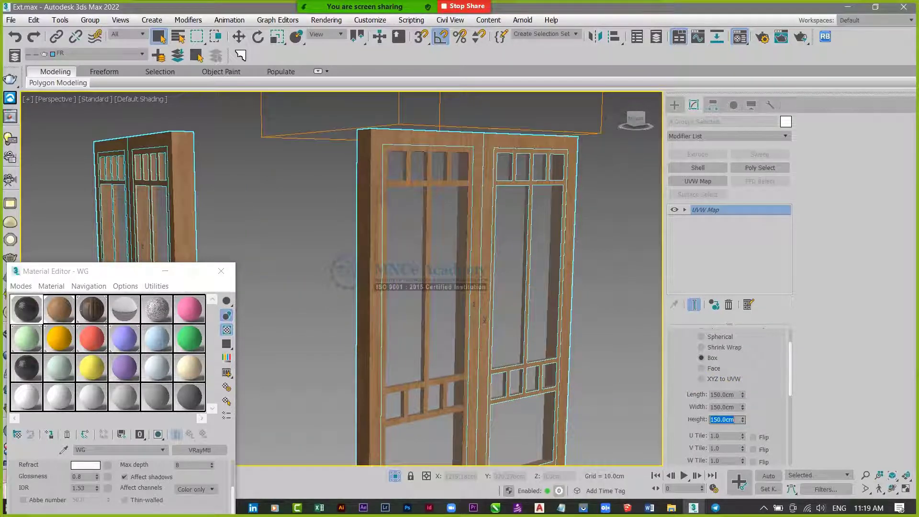
- Set the UVW Map box length, width and height to 50 cm and inspect the wood grain on the frames
{"action": "scroll", "coordinate": [394, 129], "scroll_direction": "up", "scroll_amount": 5}
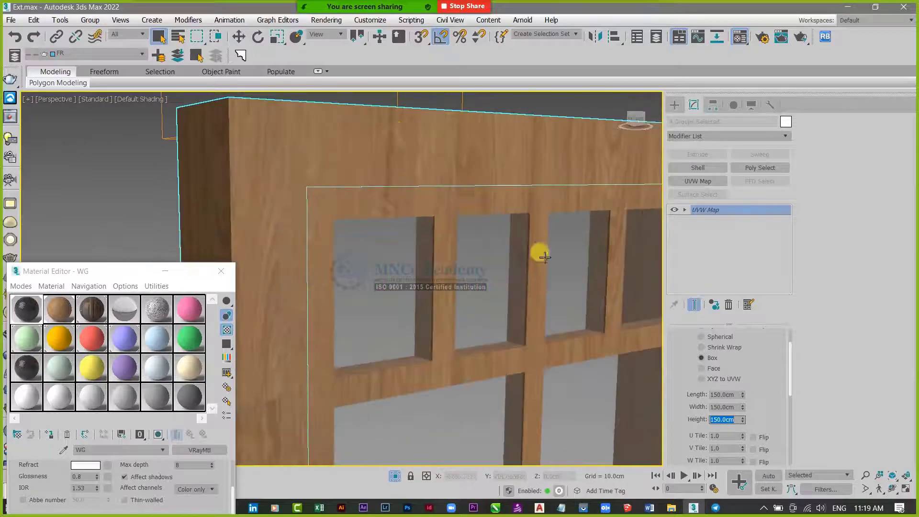
{"action": "left_click", "coordinate": [725, 395]}
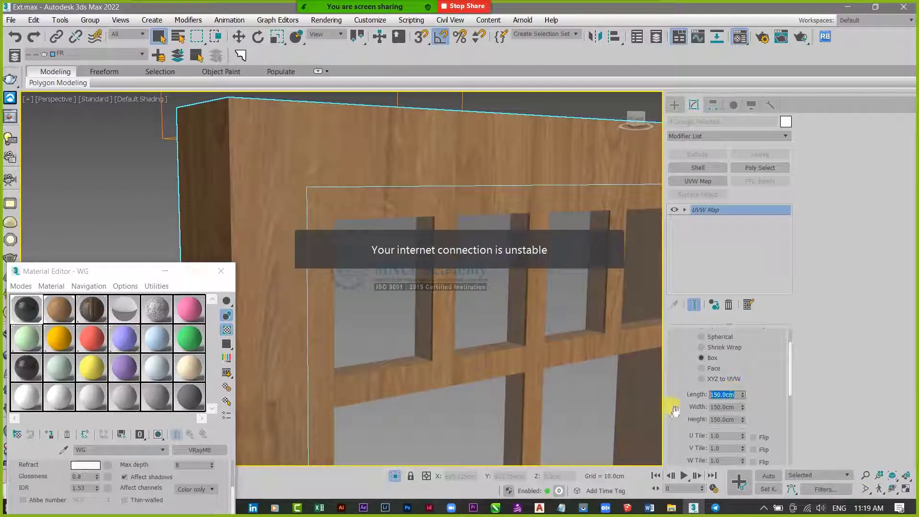
{"action": "type", "text": "50"}
{"action": "key", "text": "Tab"}
{"action": "type", "text": "5"}
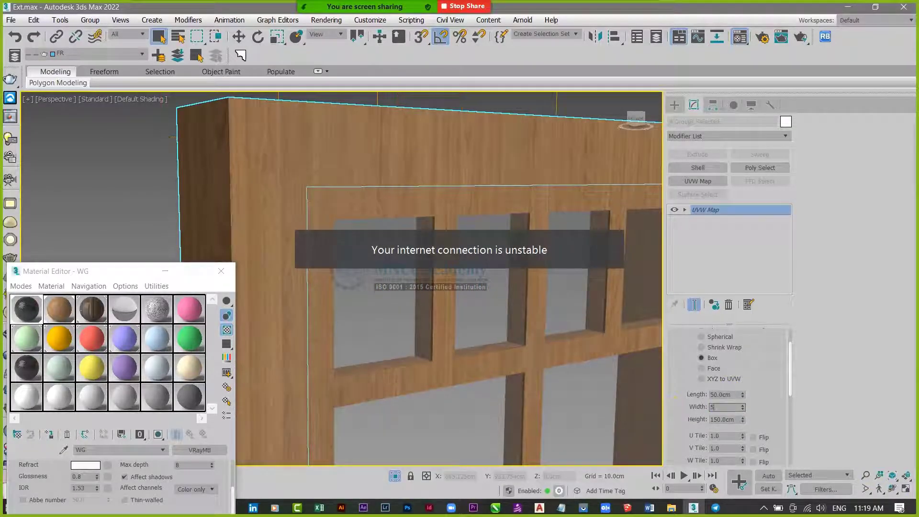
{"action": "type", "text": "50"}
{"action": "key", "text": "Tab"}
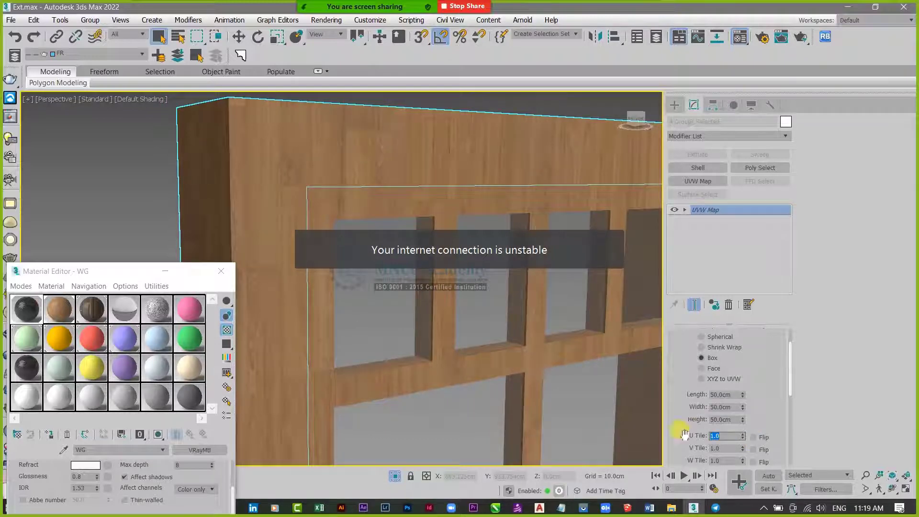
{"action": "scroll", "coordinate": [464, 292], "scroll_direction": "up", "scroll_amount": 10}
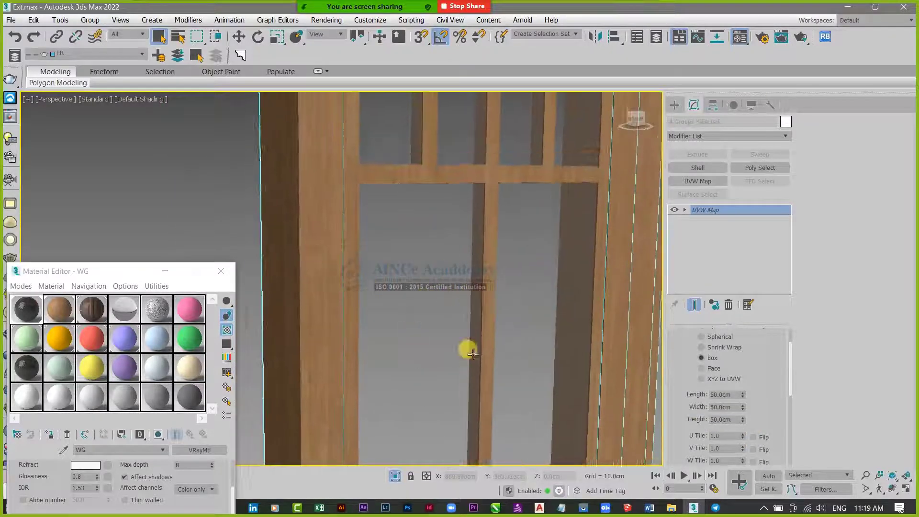
{"action": "scroll", "coordinate": [473, 354], "scroll_direction": "down", "scroll_amount": 12}
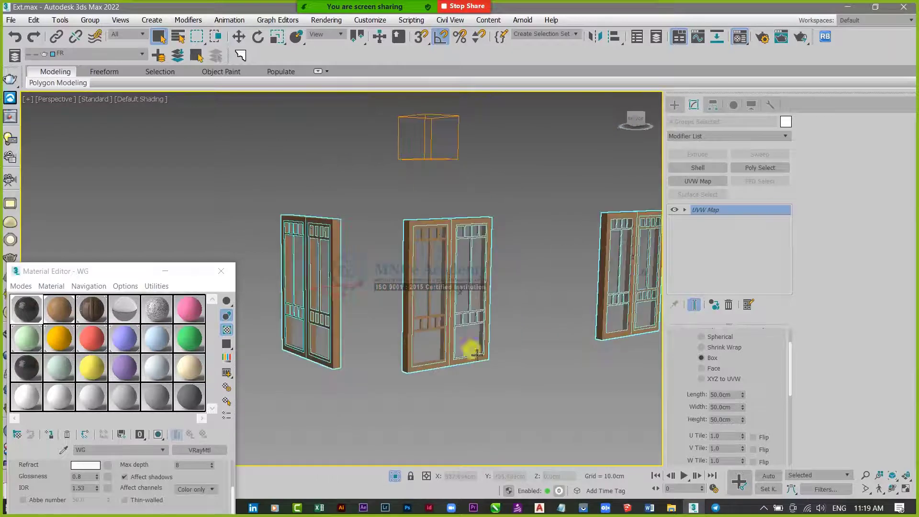
- Deselect the wooden window groups and end the isolation to show the whole house
{"action": "left_click", "coordinate": [512, 292]}
{"action": "right_click", "coordinate": [504, 261]}
{"action": "left_click", "coordinate": [538, 205]}
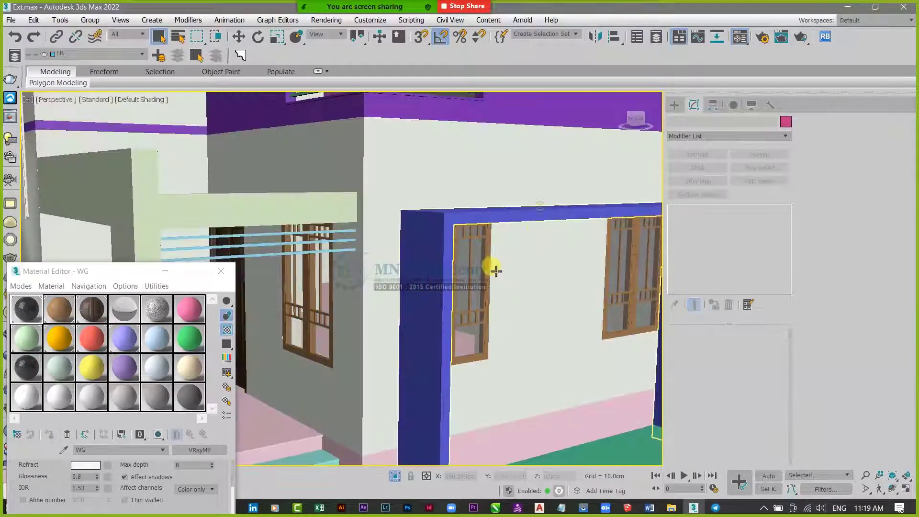
- Find the narrow vertical windows in the wall, move the Material Editor beside them and select one of the windows
{"action": "scroll", "coordinate": [501, 283], "scroll_direction": "down", "scroll_amount": 6}
{"action": "middle_click_drag", "start_coordinate": [511, 312], "coordinate": [542, 324], "text": "alt"}
{"action": "scroll", "coordinate": [467, 297], "scroll_direction": "up", "scroll_amount": 1}
{"action": "middle_click_drag", "start_coordinate": [467, 297], "coordinate": [515, 407]}
{"action": "middle_click_drag", "start_coordinate": [515, 407], "coordinate": [496, 379], "text": "alt"}
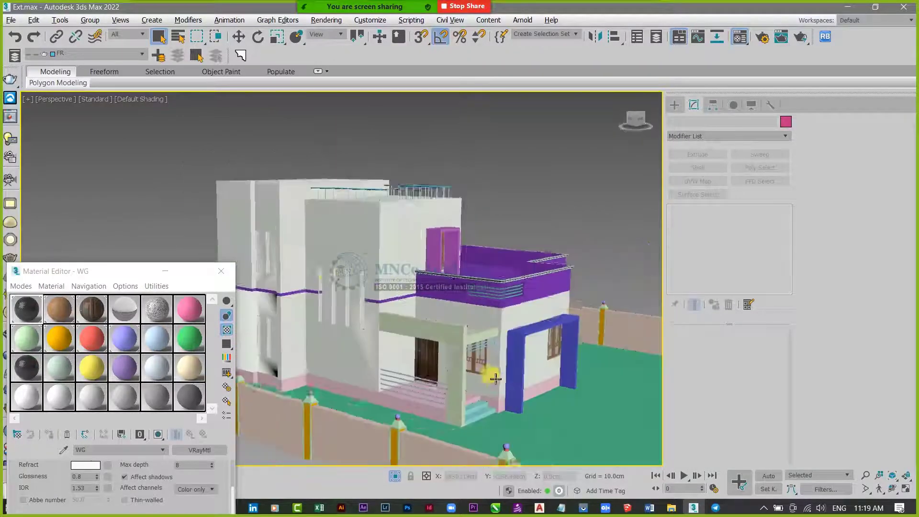
{"action": "scroll", "coordinate": [359, 269], "scroll_direction": "up", "scroll_amount": 10}
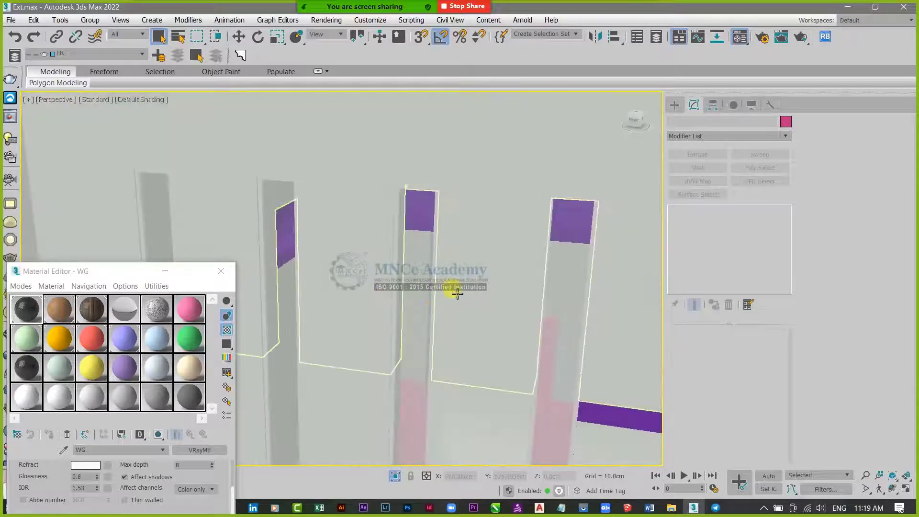
{"action": "left_click_drag", "start_coordinate": [115, 273], "coordinate": [204, 206]}
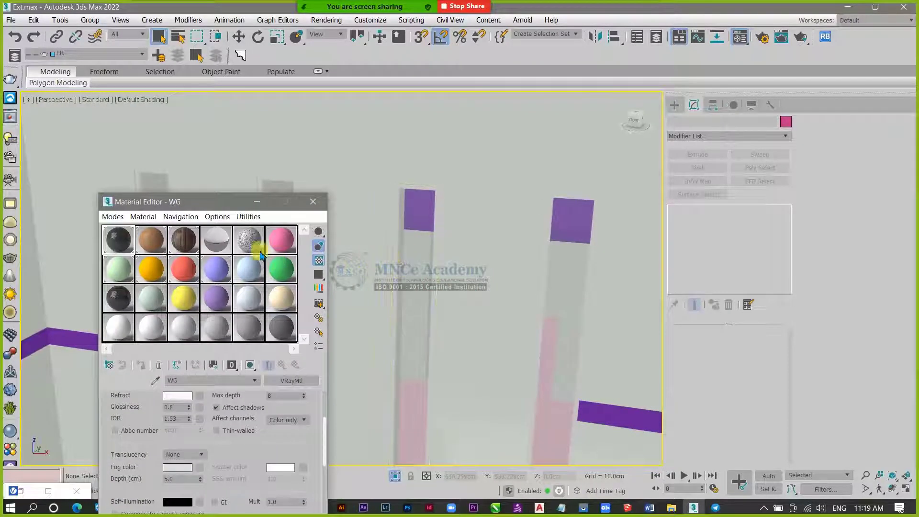
{"action": "left_click_drag", "start_coordinate": [214, 248], "coordinate": [409, 262]}
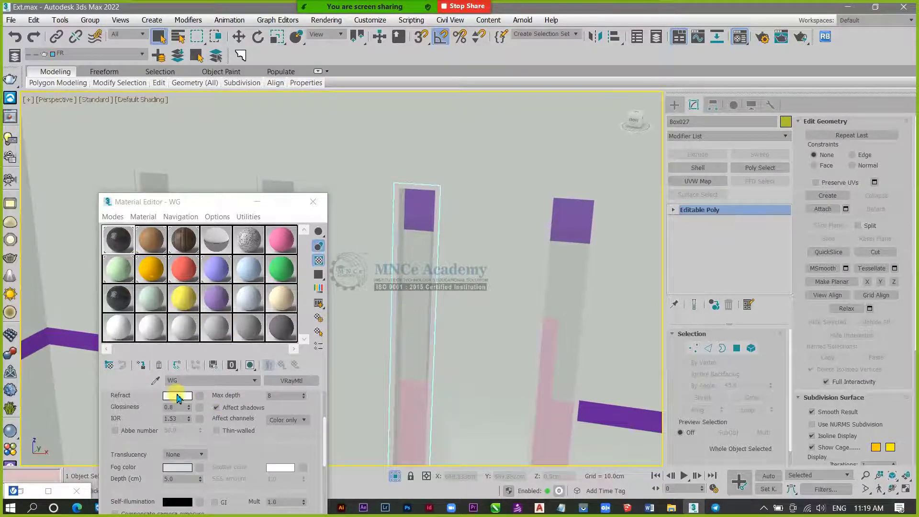
- Try sampling the narrow window's material into the WG slot and opening its first sub-material
{"action": "left_click", "coordinate": [155, 380]}
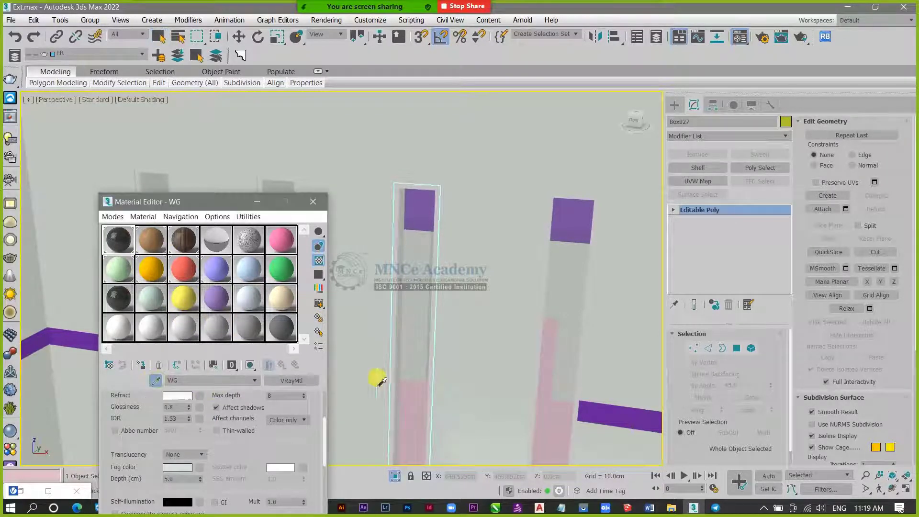
{"action": "left_click", "coordinate": [395, 289]}
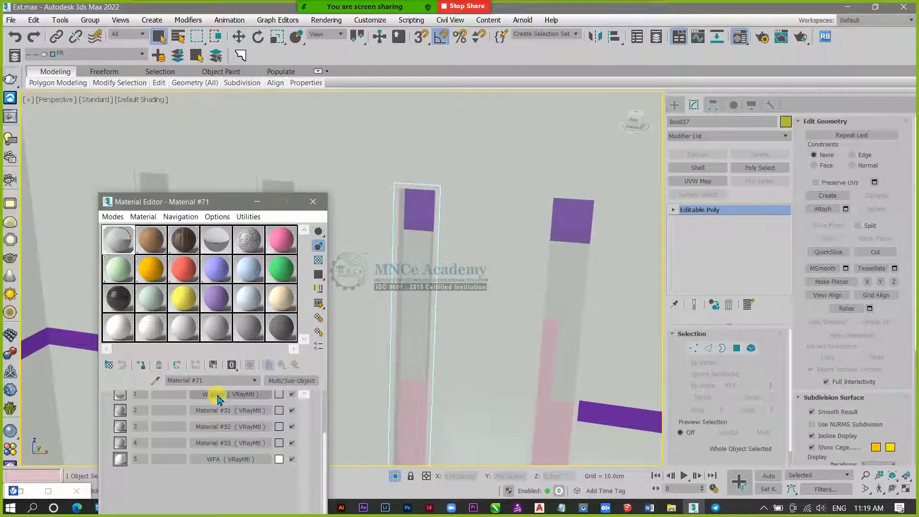
{"action": "left_click", "coordinate": [217, 395]}
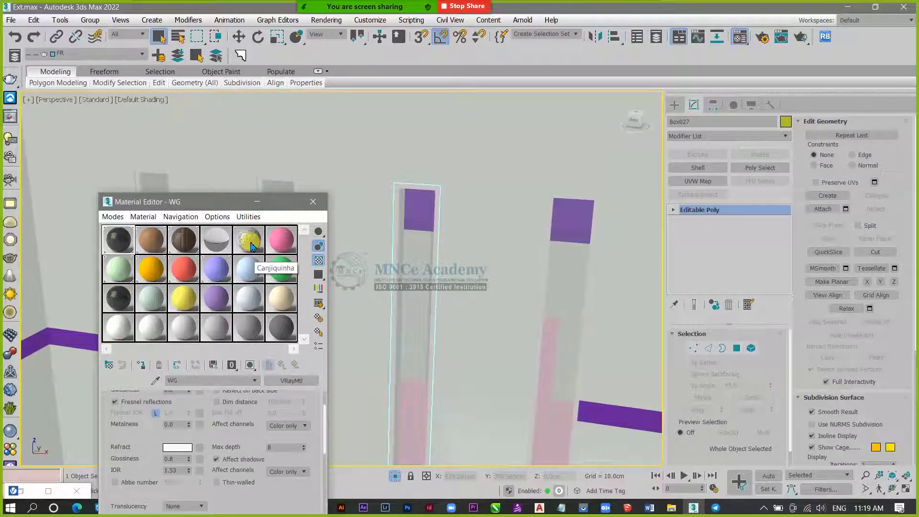
- Activate the Material #4 sample slot and load the narrow window's existing Multi/Sub-Object material into it
{"action": "left_click_drag", "start_coordinate": [251, 246], "coordinate": [256, 279]}
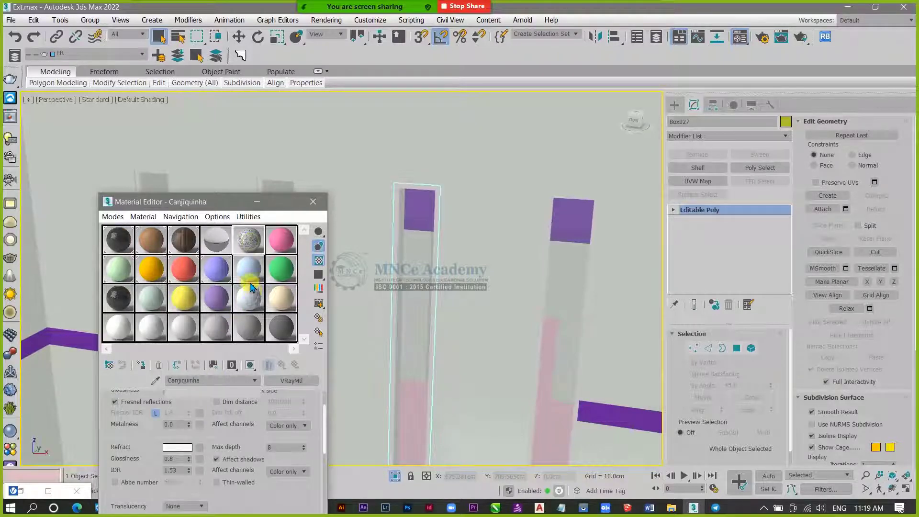
{"action": "left_click", "coordinate": [220, 241]}
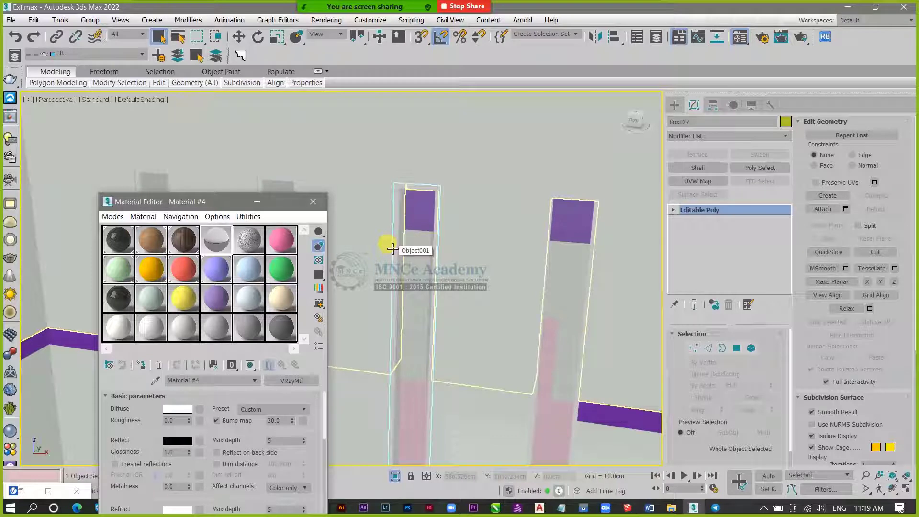
{"action": "left_click", "coordinate": [155, 383]}
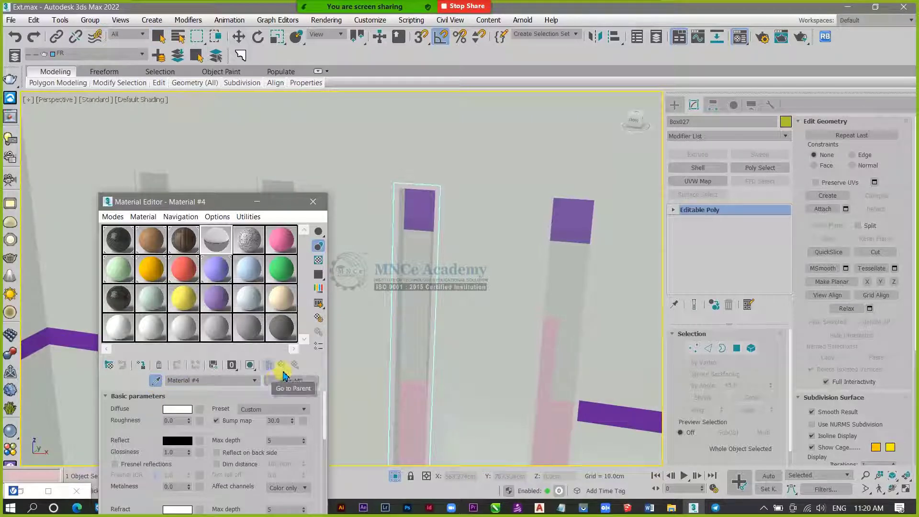
{"action": "left_click", "coordinate": [400, 288]}
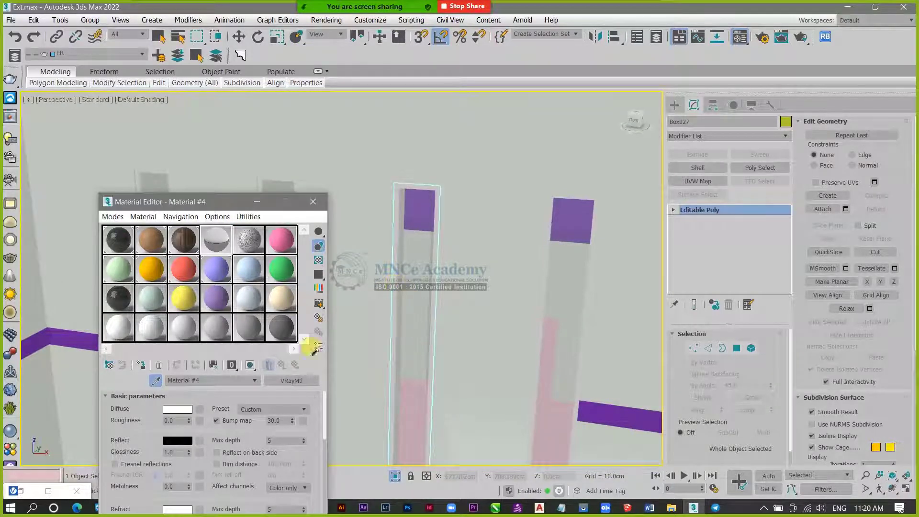
{"action": "left_click_drag", "start_coordinate": [225, 241], "coordinate": [409, 331]}
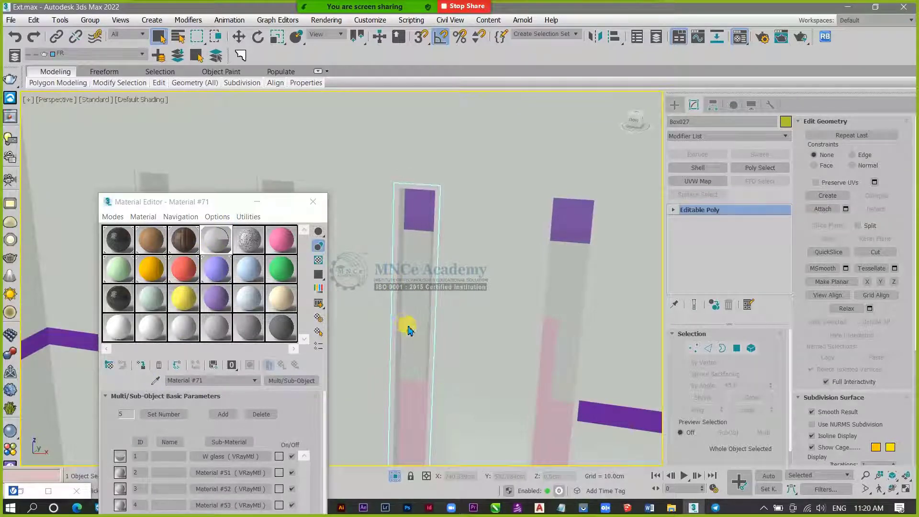
- Select all objects similar to the narrow window, isolate them and move the Material Editor so its sub-material list is uncovered
{"action": "right_click", "coordinate": [410, 328]}
{"action": "left_click", "coordinate": [447, 385]}
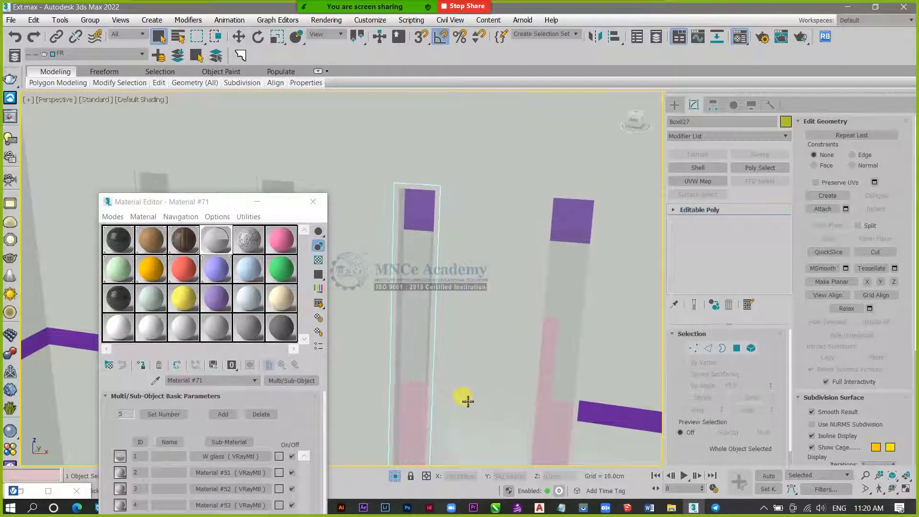
{"action": "key", "text": "alt+q"}
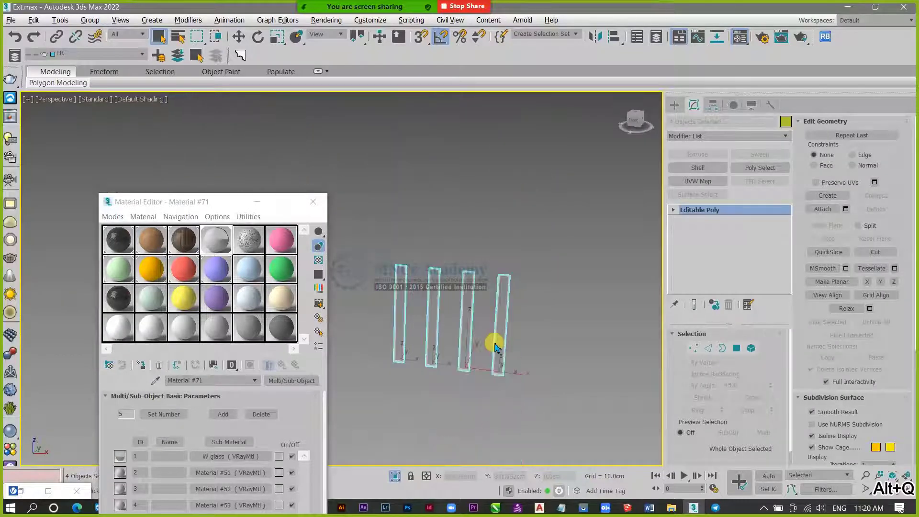
{"action": "scroll", "coordinate": [493, 347], "scroll_direction": "up", "scroll_amount": 6}
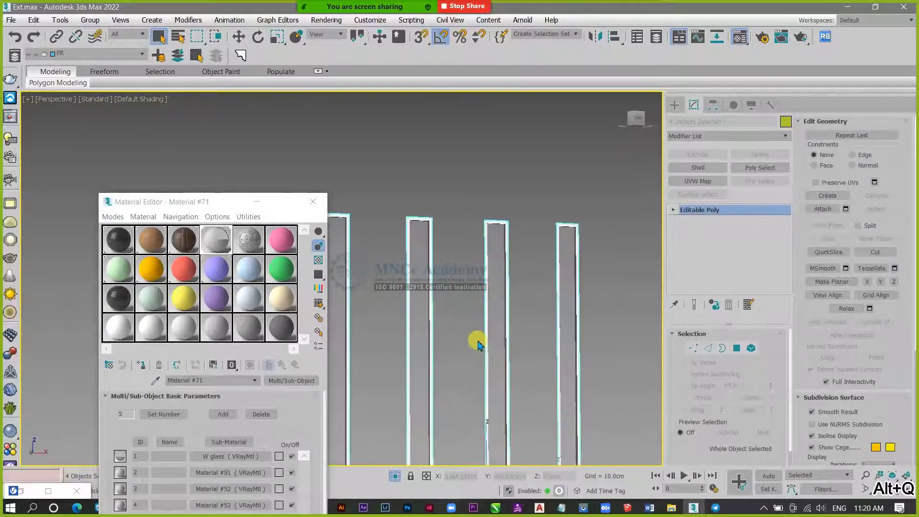
{"action": "scroll", "coordinate": [479, 345], "scroll_direction": "down", "scroll_amount": 4}
{"action": "left_click_drag", "start_coordinate": [206, 201], "coordinate": [174, 78]}
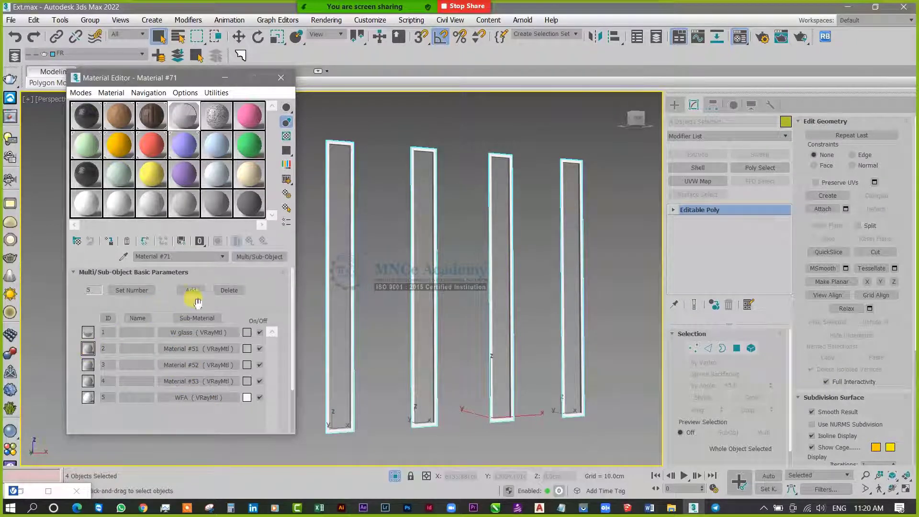
- Delete the unused sub-materials Material #51, #52 and #53, keeping only W glass and WFA
{"action": "left_click", "coordinate": [231, 291]}
{"action": "left_click", "coordinate": [231, 291]}
{"action": "left_click", "coordinate": [231, 291]}
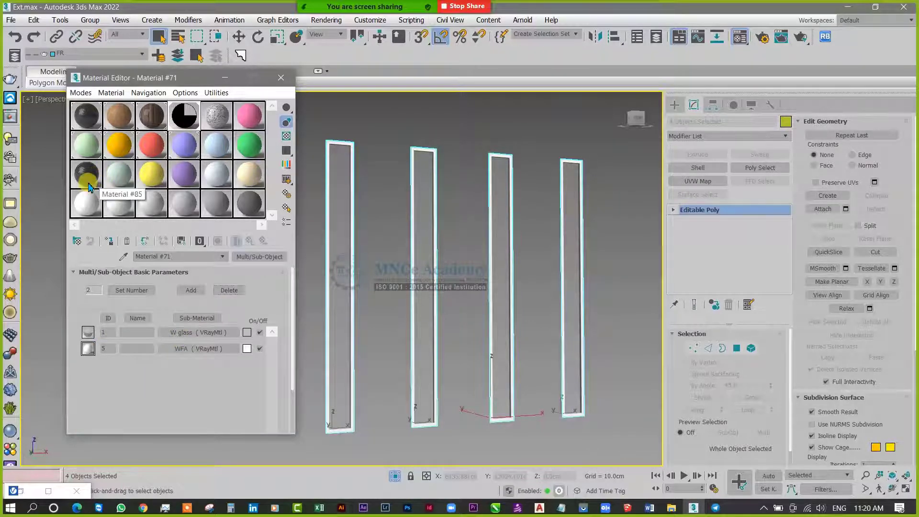
- Open the W glass sub-material and replace its settings with a copy of the WG glass material
{"action": "left_click", "coordinate": [189, 336]}
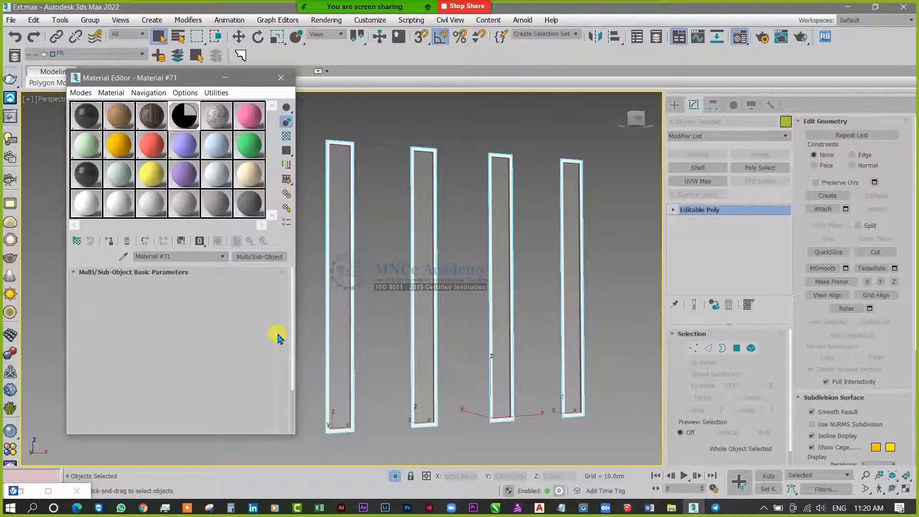
{"action": "right_click", "coordinate": [269, 260]}
{"action": "left_click", "coordinate": [301, 289]}
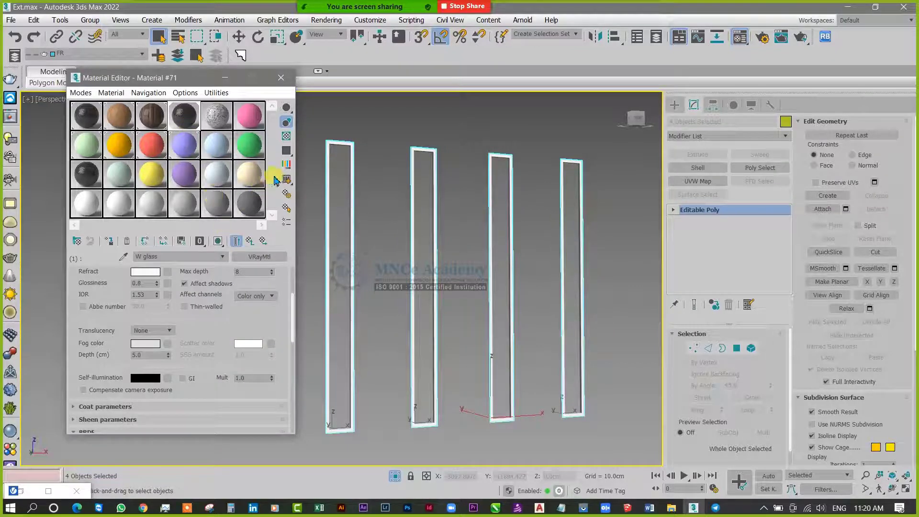
- Return to the parent material, open the WFA sub-material and set its reflection colour to grey with value 107
{"action": "left_click", "coordinate": [237, 240]}
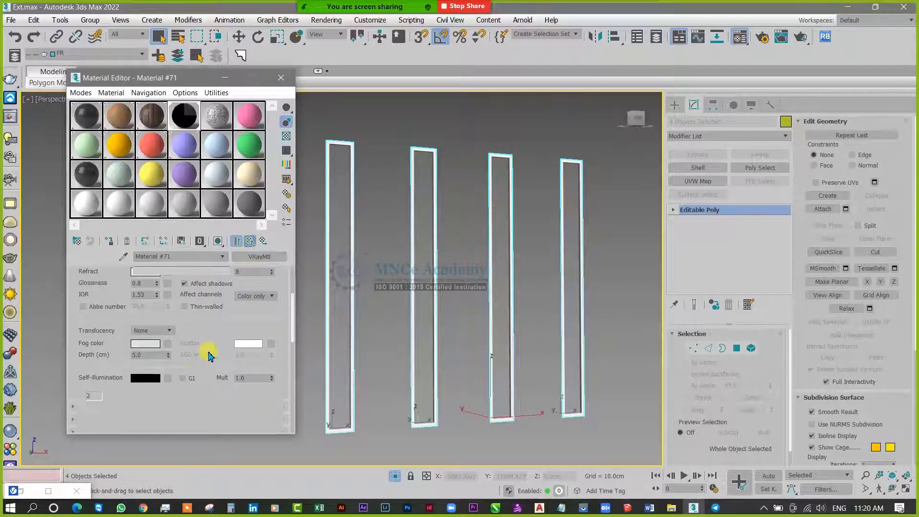
{"action": "left_click", "coordinate": [191, 288]}
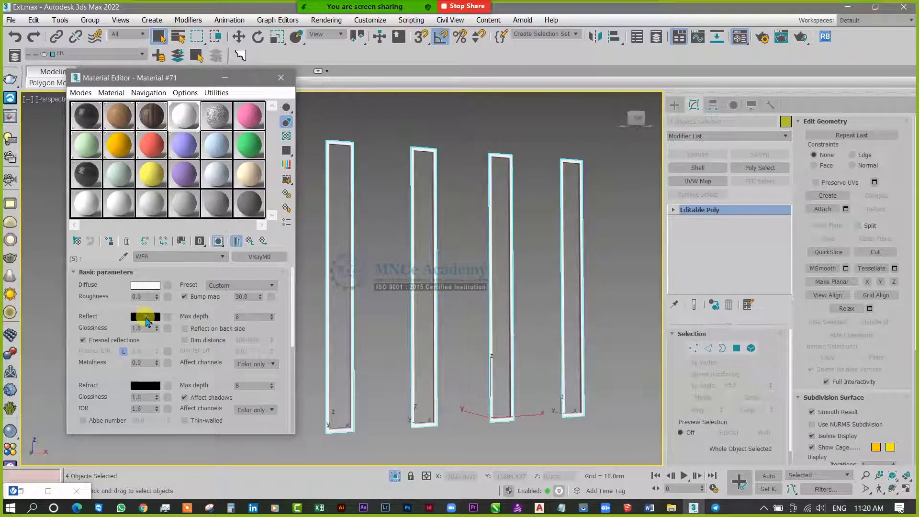
{"action": "left_click", "coordinate": [145, 317]}
{"action": "left_click_drag", "start_coordinate": [317, 71], "coordinate": [316, 98]}
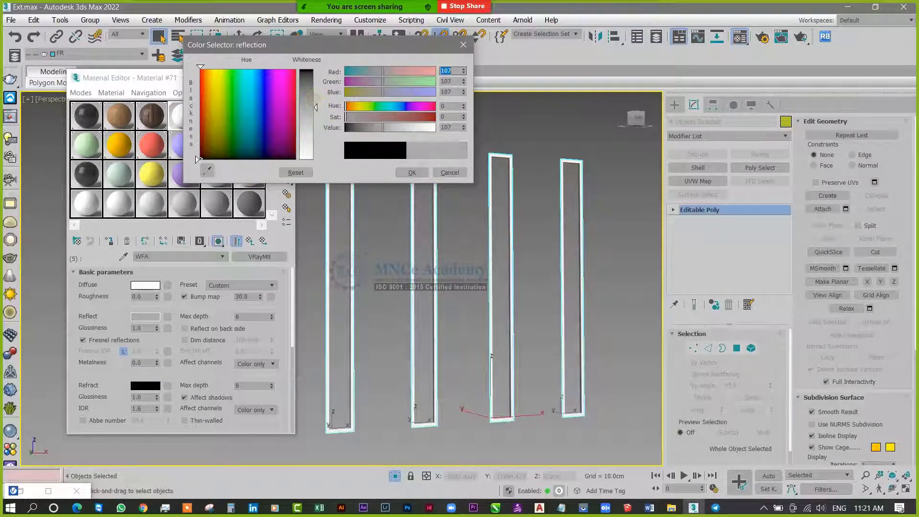
{"action": "left_click", "coordinate": [412, 173]}
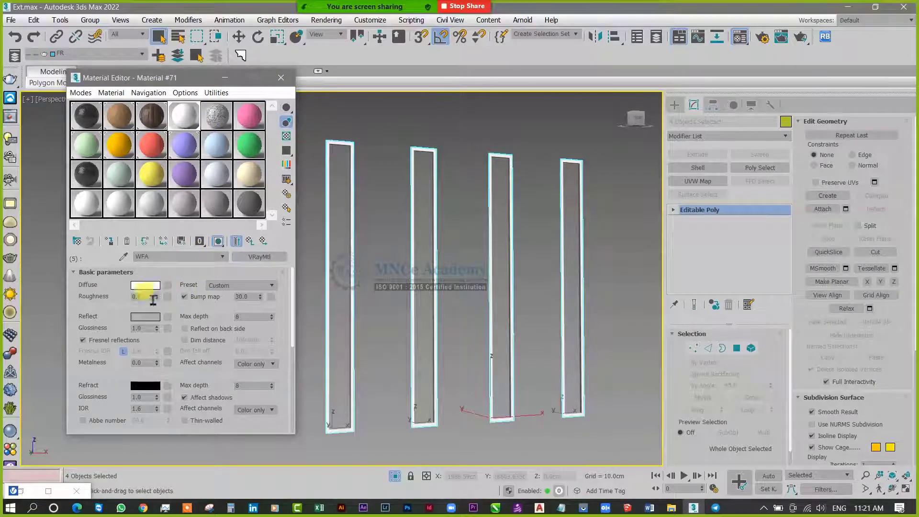
- Close the WFA reflection colour selector and set the material's reflection glossiness to 0.9
{"action": "left_click", "coordinate": [154, 318]}
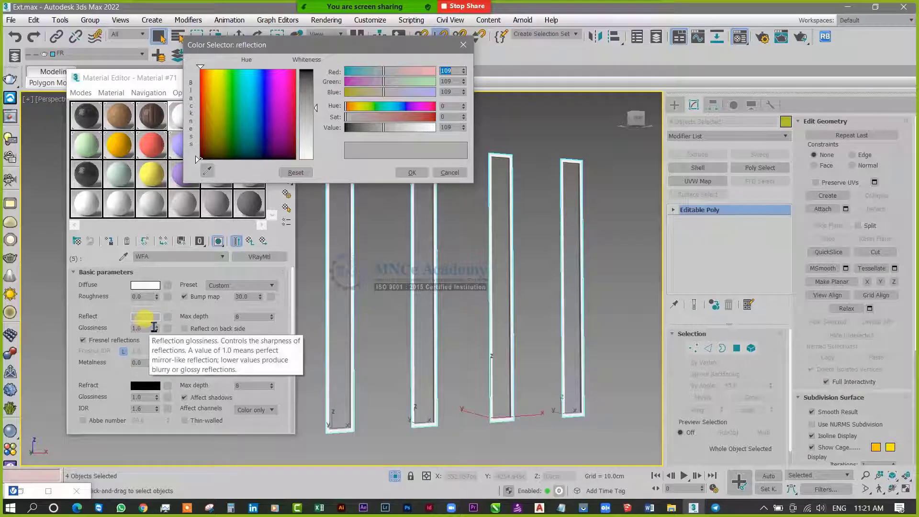
{"action": "left_click", "coordinate": [460, 50]}
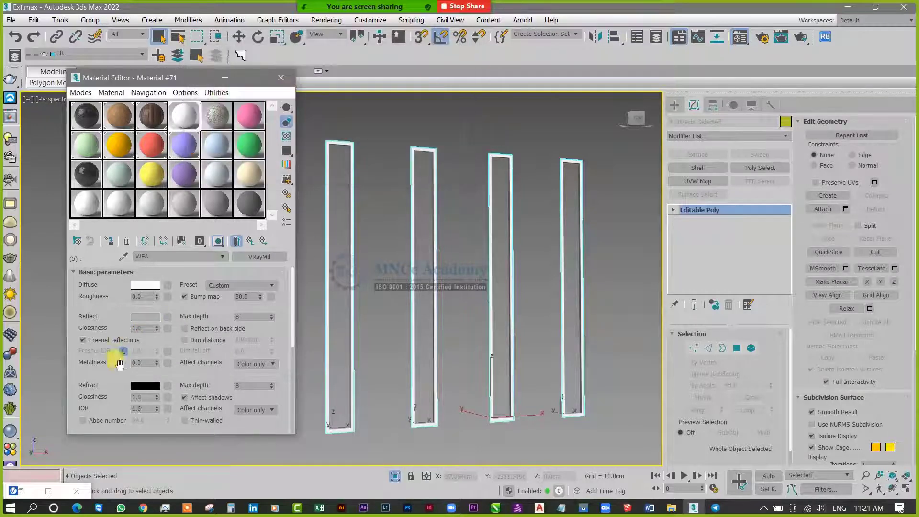
{"action": "double_click", "coordinate": [144, 328]}
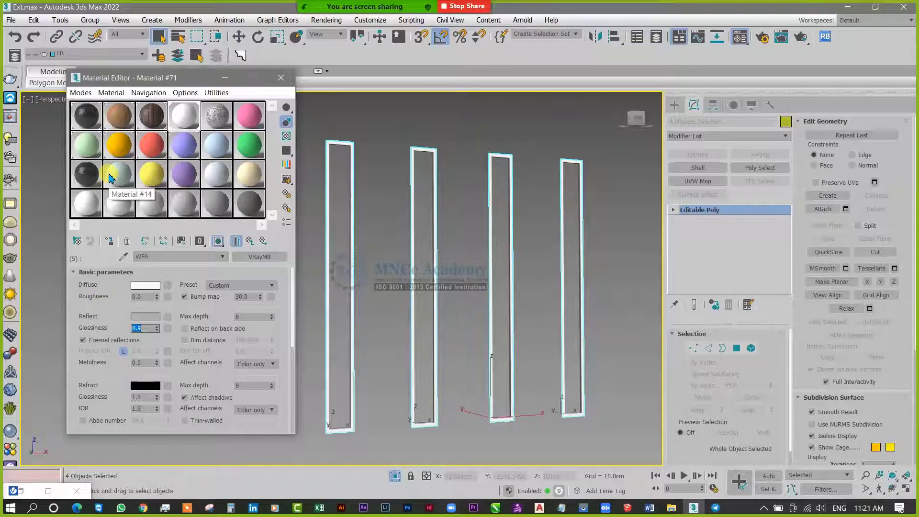
- Unhide all objects to bring back the whole house, and move the Material Editor clear of the model
{"action": "left_click_drag", "start_coordinate": [184, 76], "coordinate": [150, 292]}
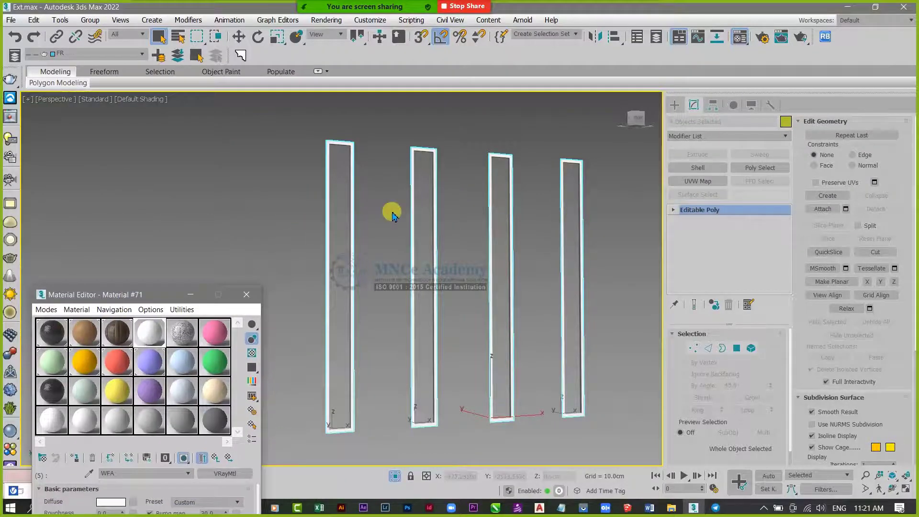
{"action": "right_click", "coordinate": [388, 202]}
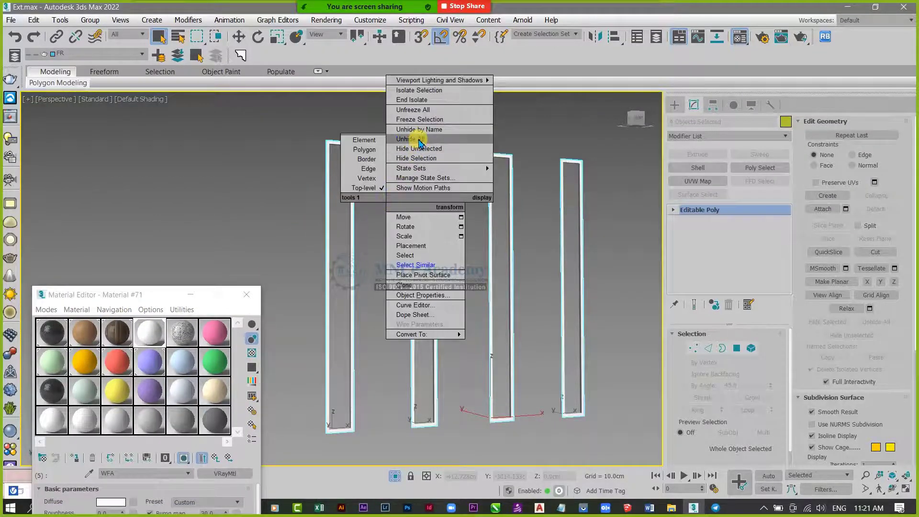
{"action": "left_click", "coordinate": [417, 139]}
{"action": "middle_click_drag", "start_coordinate": [449, 259], "coordinate": [385, 287], "text": "alt"}
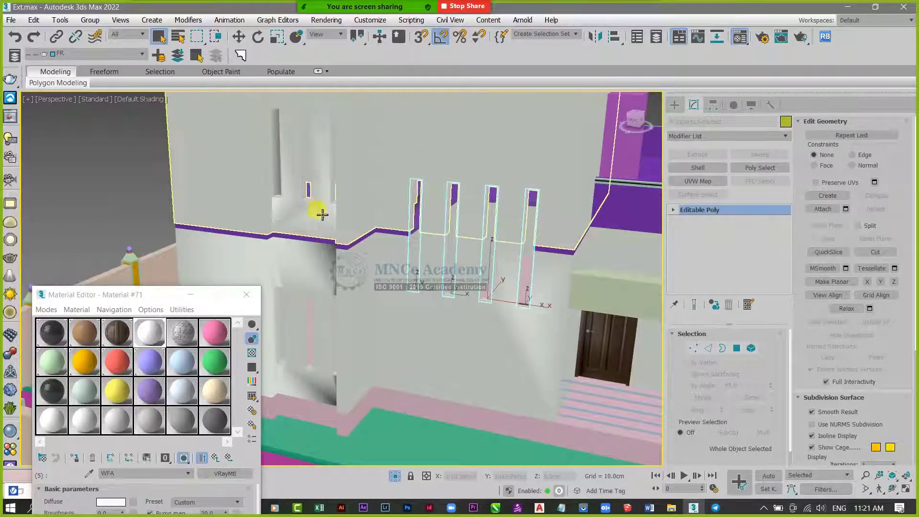
{"action": "scroll", "coordinate": [358, 242], "scroll_direction": "down", "scroll_amount": 5}
{"action": "middle_click_drag", "start_coordinate": [409, 294], "coordinate": [367, 304], "text": "alt"}
{"action": "middle_click_drag", "start_coordinate": [429, 305], "coordinate": [355, 311], "text": "alt"}
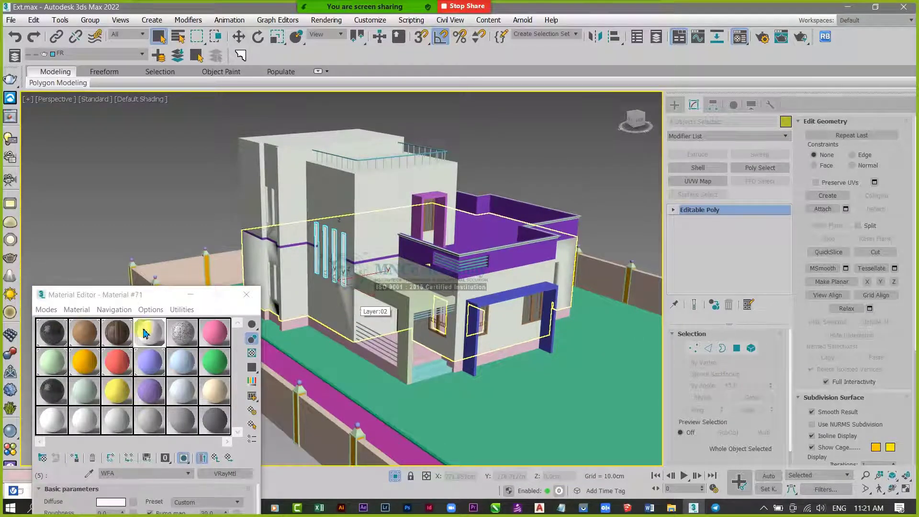
{"action": "left_click_drag", "start_coordinate": [106, 295], "coordinate": [646, 104]}
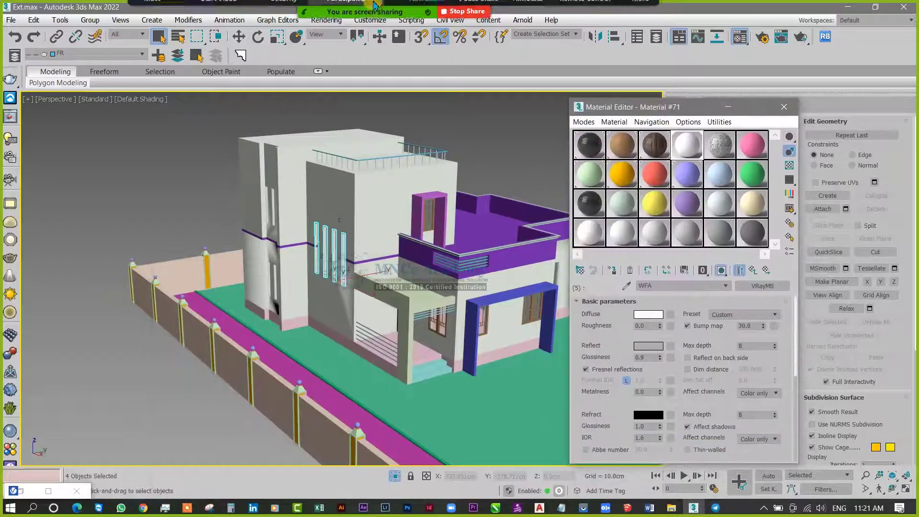
{"action": "left_click", "coordinate": [346, 15]}
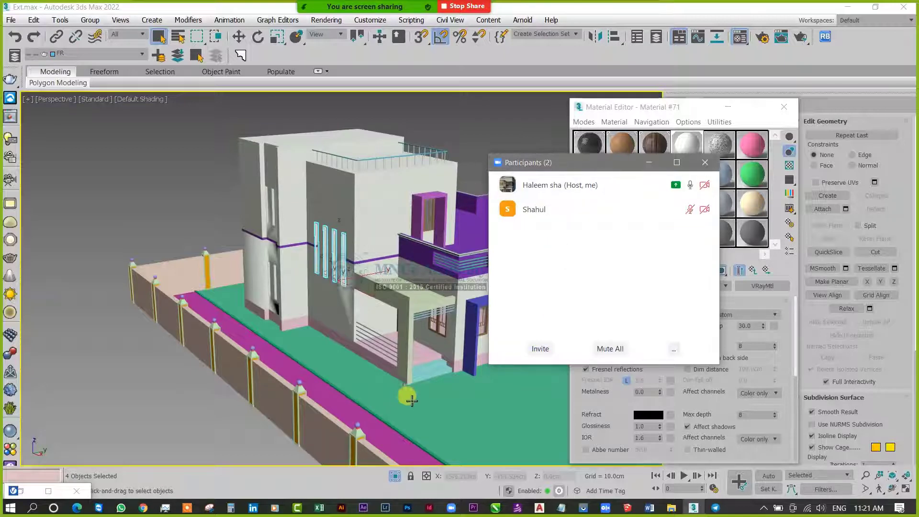
{"action": "mouse_move", "coordinate": [192, 509]}
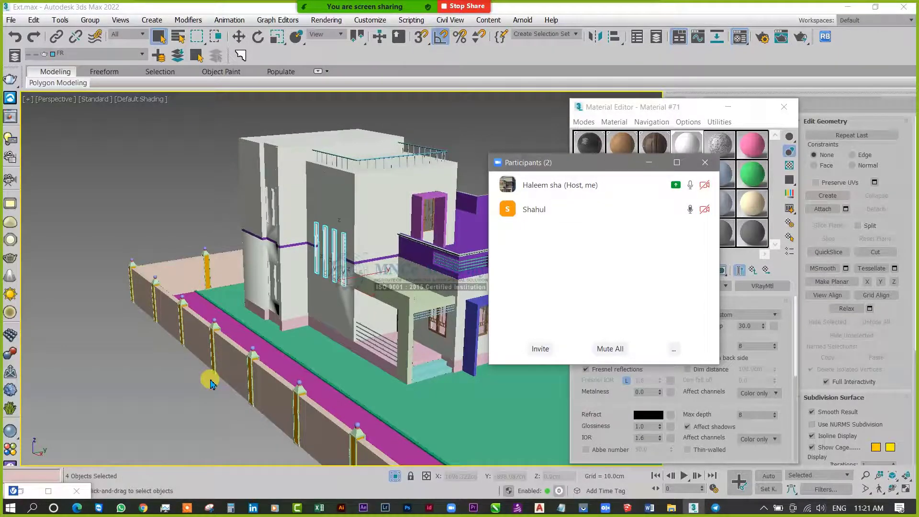
{"action": "left_click", "coordinate": [705, 162]}
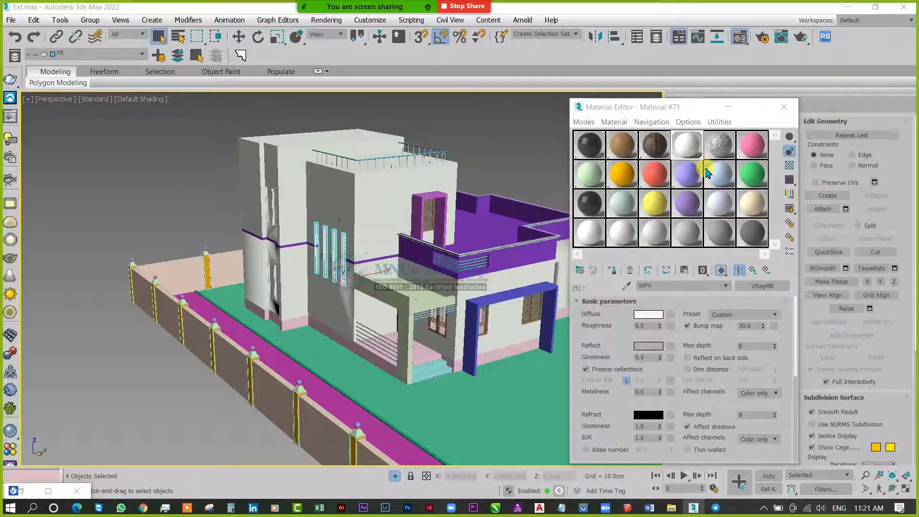
- Select the railing group on the upper roof of the house and isolate it
{"action": "scroll", "coordinate": [329, 234], "scroll_direction": "up", "scroll_amount": 5}
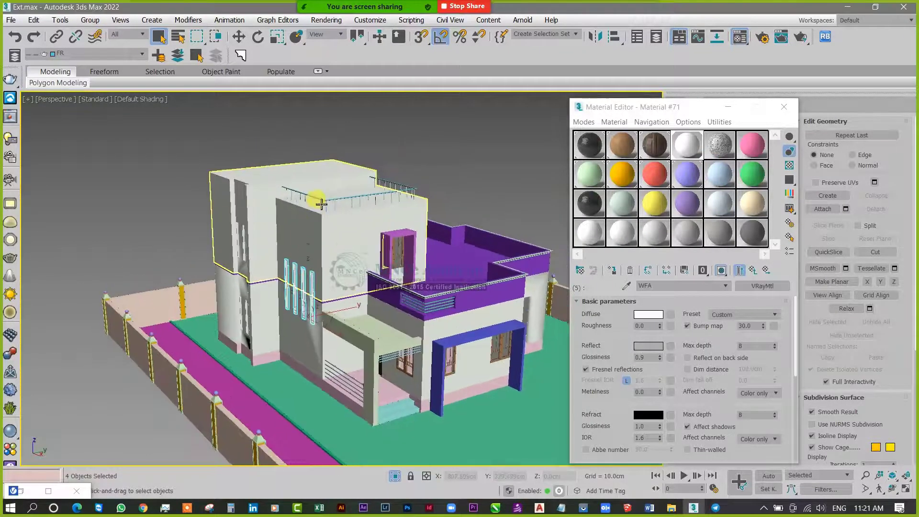
{"action": "scroll", "coordinate": [329, 234], "scroll_direction": "up", "scroll_amount": 3}
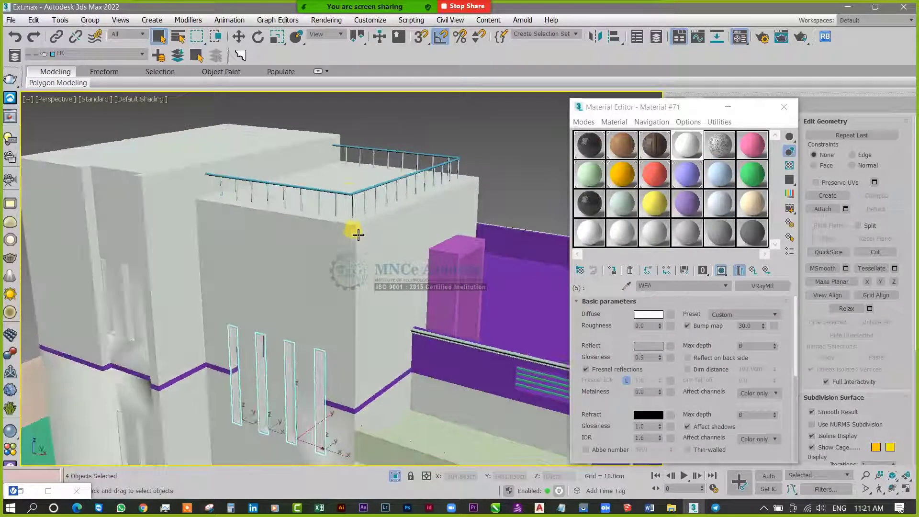
{"action": "left_click", "coordinate": [355, 192]}
{"action": "key", "text": "alt+q"}
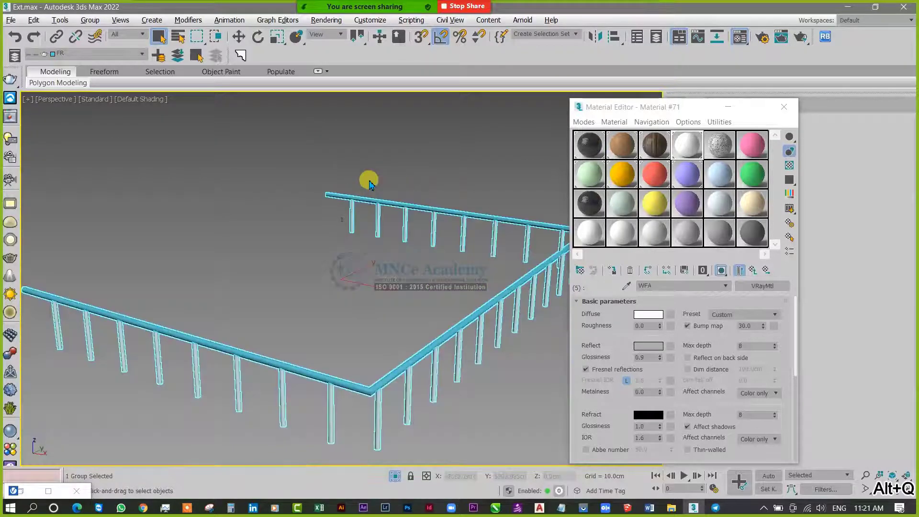
{"action": "scroll", "coordinate": [447, 255], "scroll_direction": "down", "scroll_amount": 4}
{"action": "scroll", "coordinate": [479, 273], "scroll_direction": "up", "scroll_amount": 5}
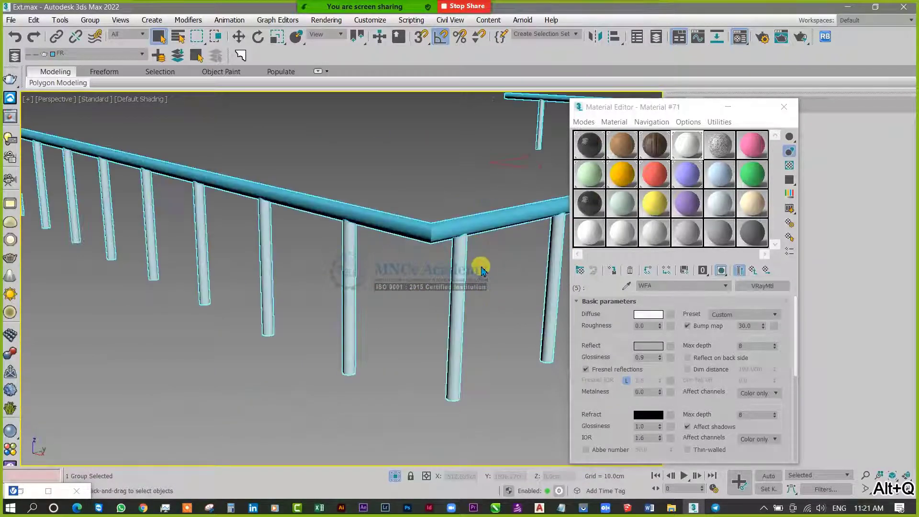
{"action": "scroll", "coordinate": [484, 267], "scroll_direction": "down", "scroll_amount": 5}
{"action": "middle_click_drag", "start_coordinate": [462, 292], "coordinate": [470, 318], "text": "alt"}
{"action": "left_click", "coordinate": [470, 318]}
{"action": "left_click", "coordinate": [435, 280]}
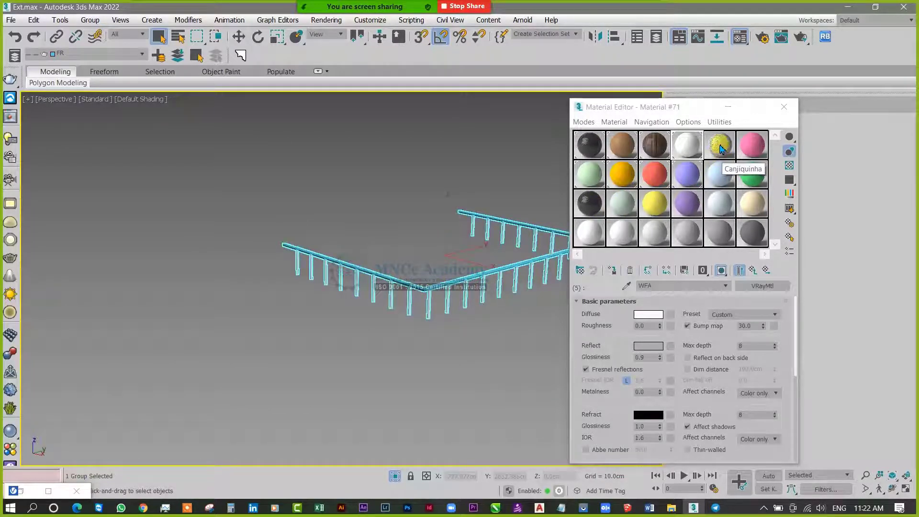
- Try to apply a material to the isolated roof railing, assigning the active WFA material to the selection
{"action": "left_click_drag", "start_coordinate": [723, 154], "coordinate": [459, 280]}
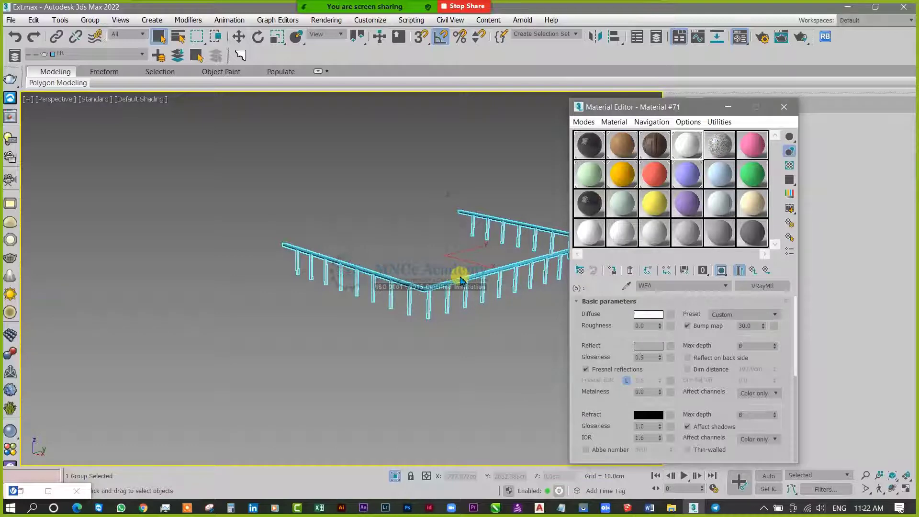
{"action": "left_click", "coordinate": [610, 272]}
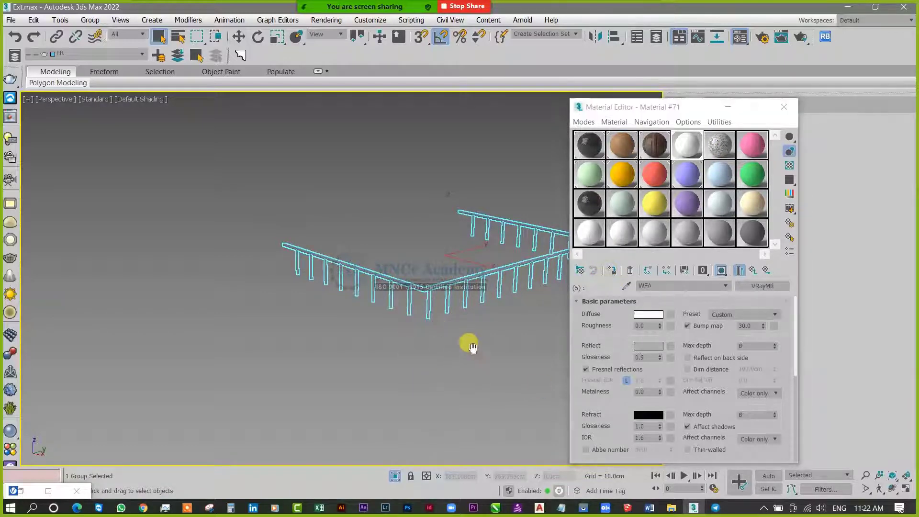
{"action": "middle_click_drag", "start_coordinate": [468, 344], "coordinate": [407, 336]}
{"action": "scroll", "coordinate": [340, 256], "scroll_direction": "up", "scroll_amount": 5}
{"action": "scroll", "coordinate": [326, 331], "scroll_direction": "down", "scroll_amount": 5}
{"action": "scroll", "coordinate": [350, 338], "scroll_direction": "up", "scroll_amount": 5}
- Make the Canjiquinha material active and reselect the roof railing group
{"action": "left_click", "coordinate": [374, 345]}
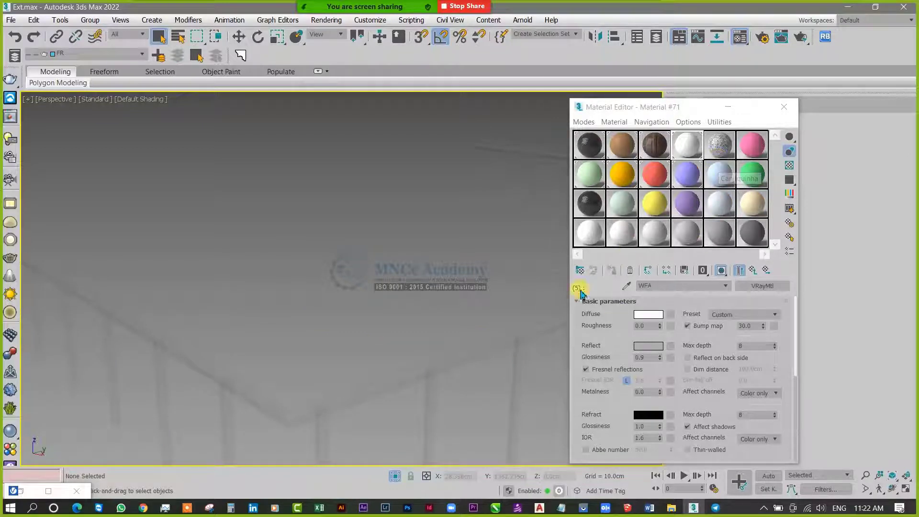
{"action": "left_click", "coordinate": [716, 150]}
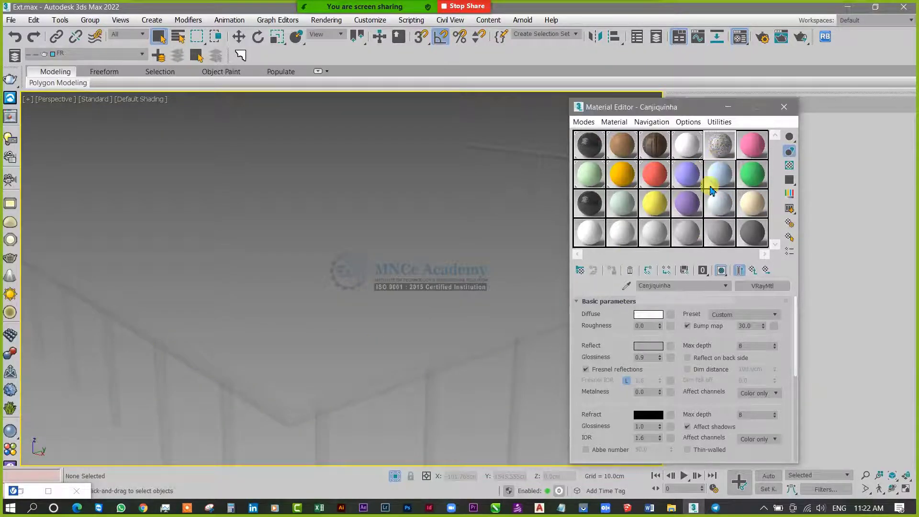
{"action": "left_click", "coordinate": [627, 286]}
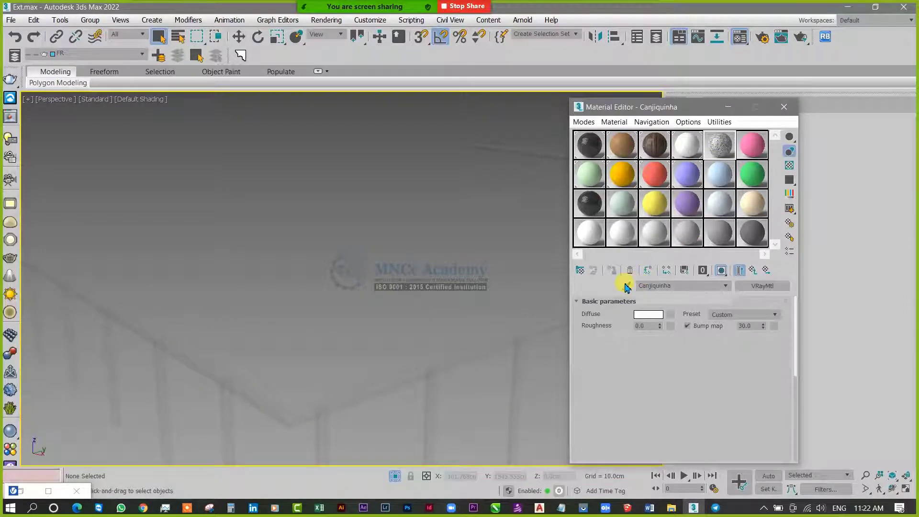
{"action": "left_click", "coordinate": [505, 345]}
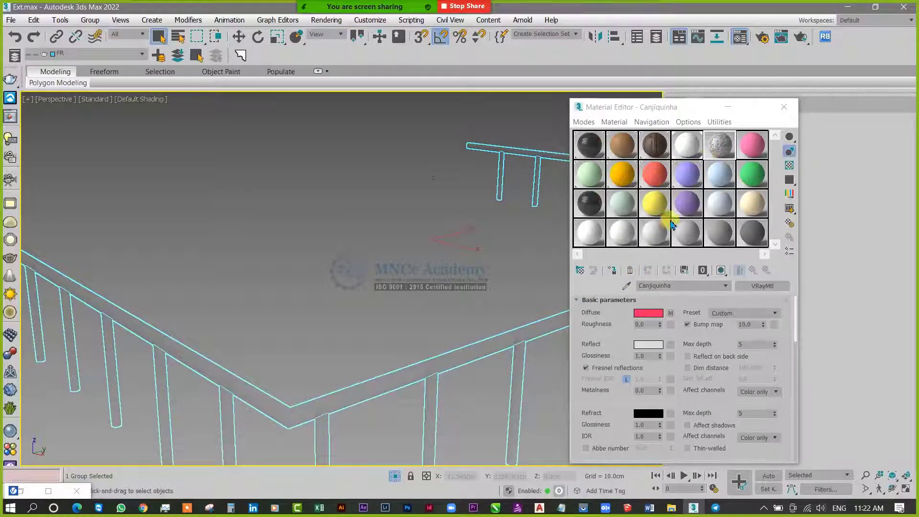
{"action": "left_click", "coordinate": [588, 178]}
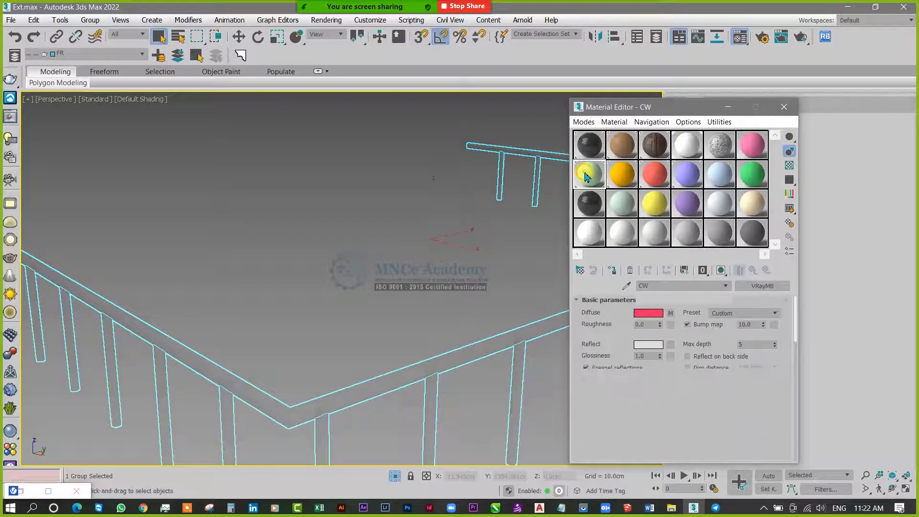
{"action": "right_click", "coordinate": [587, 177]}
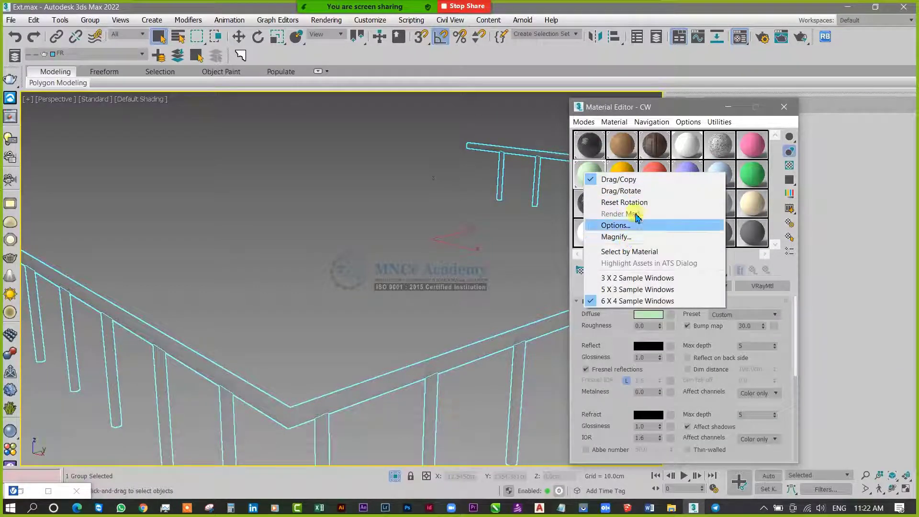
{"action": "left_click", "coordinate": [578, 287]}
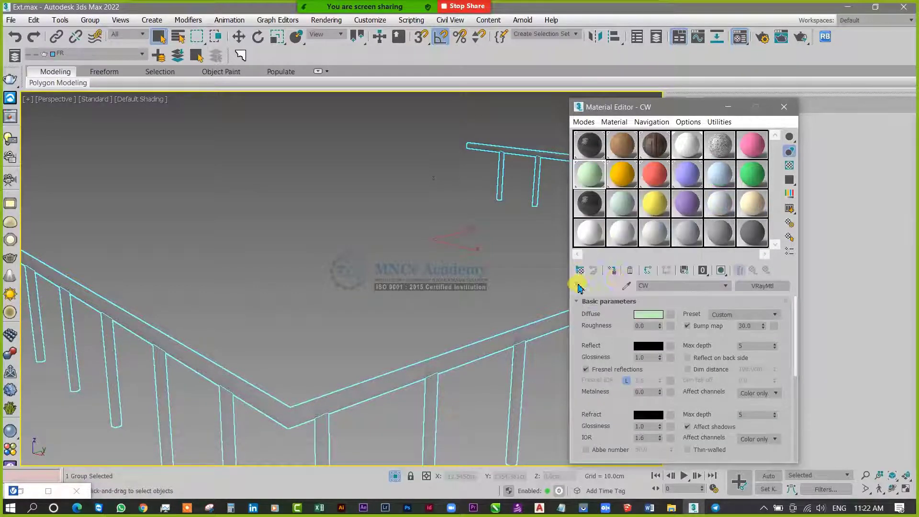
{"action": "left_click", "coordinate": [631, 271]}
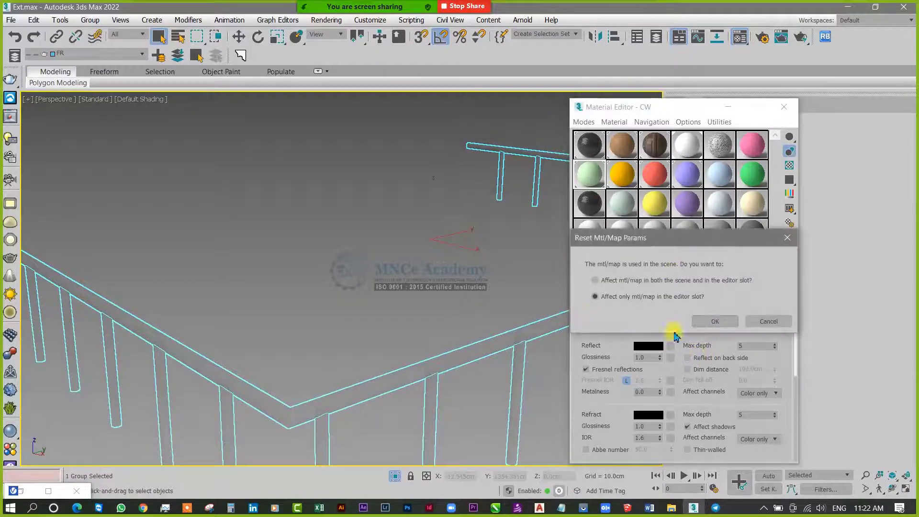
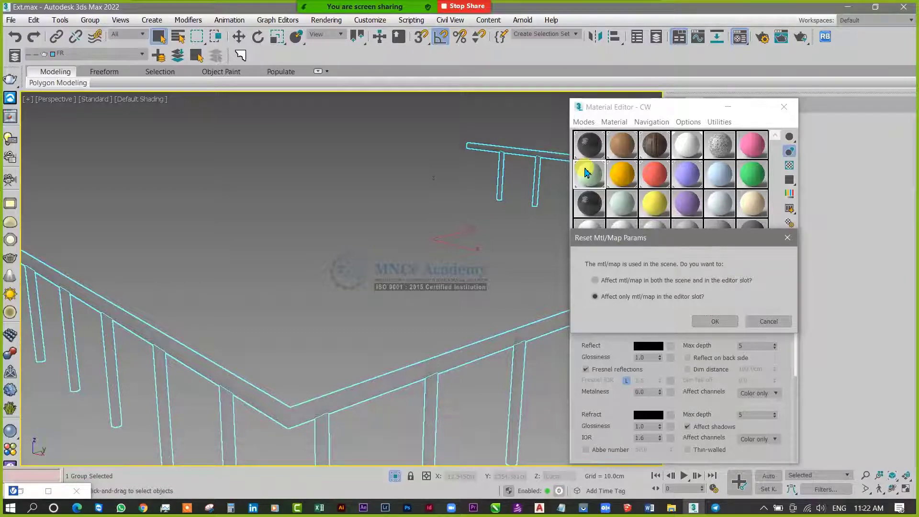
{"action": "left_click", "coordinate": [767, 322]}
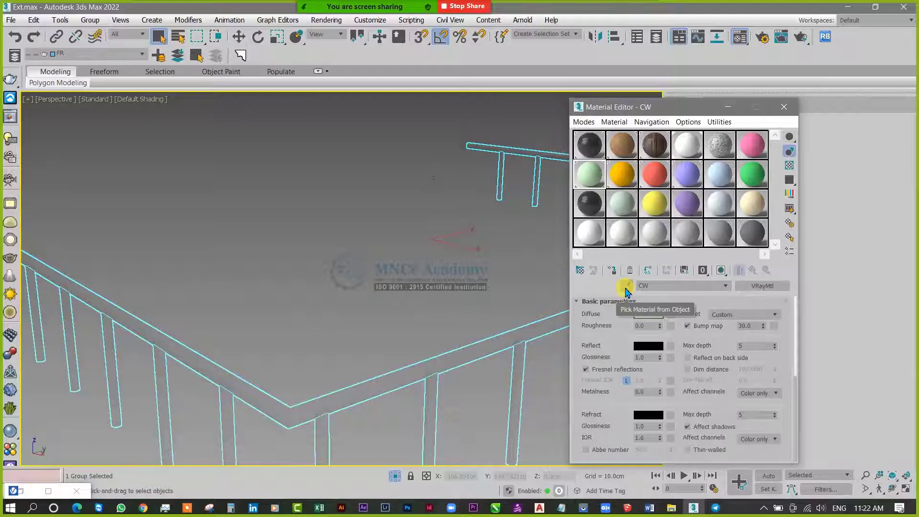
- Assign the Canjiquinha material to the selected roof railing
{"action": "left_click", "coordinate": [626, 288]}
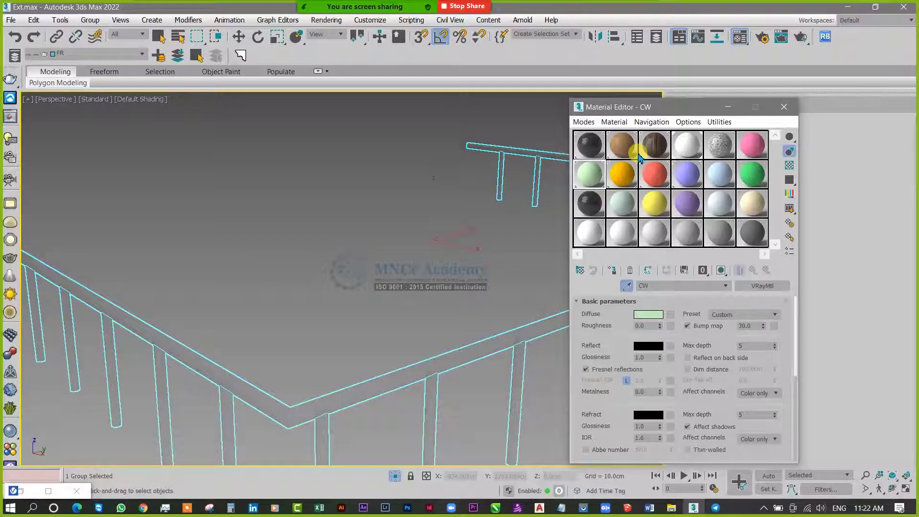
{"action": "left_click", "coordinate": [719, 152]}
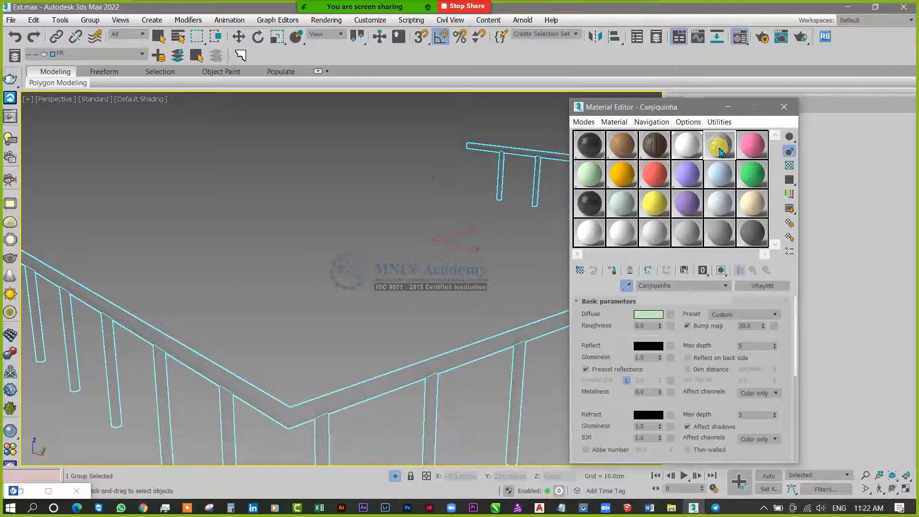
{"action": "left_click", "coordinate": [612, 270]}
{"action": "middle_click_drag", "start_coordinate": [477, 326], "coordinate": [450, 293]}
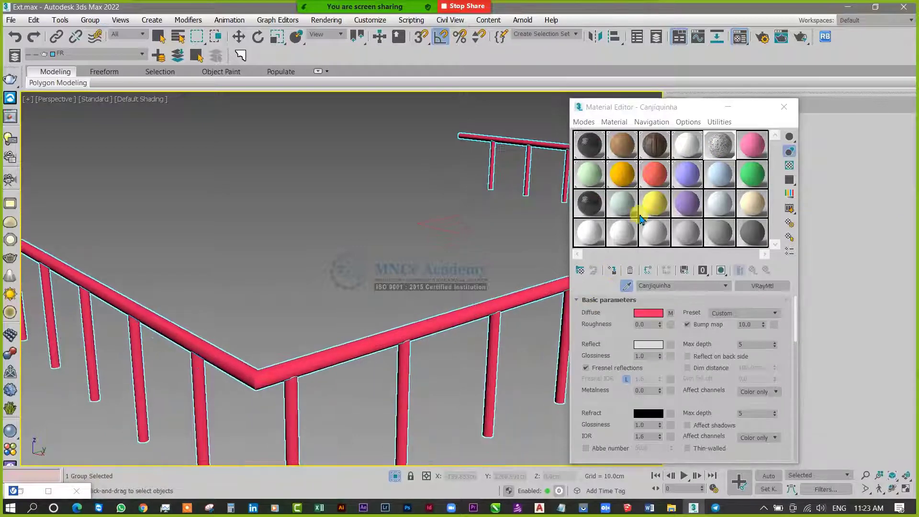
{"action": "left_click", "coordinate": [717, 151]}
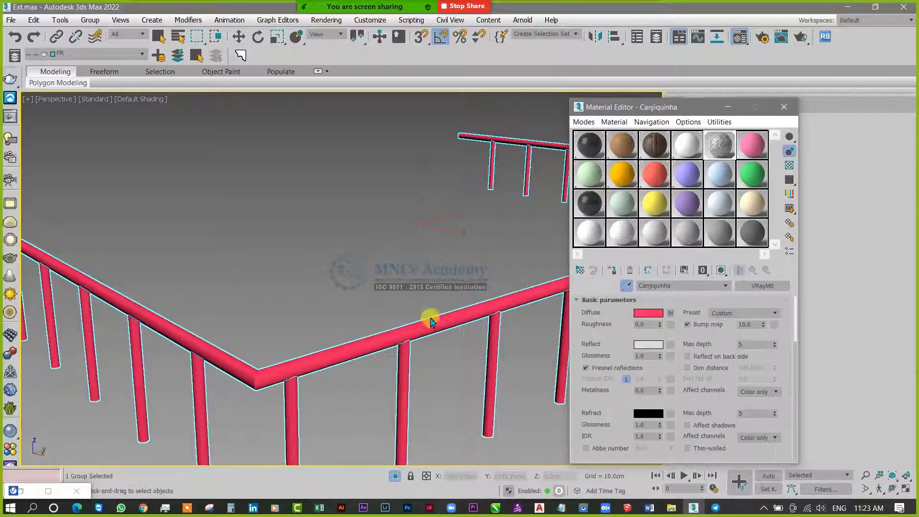
- Browse the Metal category of the V-Ray Material Library for a finish suited to the roof railing
{"action": "scroll", "coordinate": [431, 318], "scroll_direction": "down", "scroll_amount": 5}
{"action": "middle_click_drag", "start_coordinate": [441, 325], "coordinate": [459, 338], "text": "alt"}
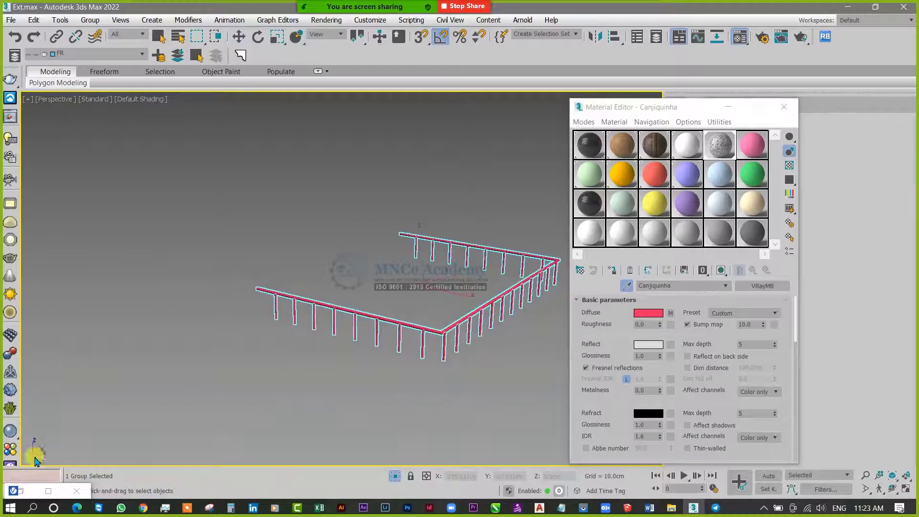
{"action": "left_click", "coordinate": [22, 491]}
{"action": "left_click_drag", "start_coordinate": [281, 254], "coordinate": [489, 78]}
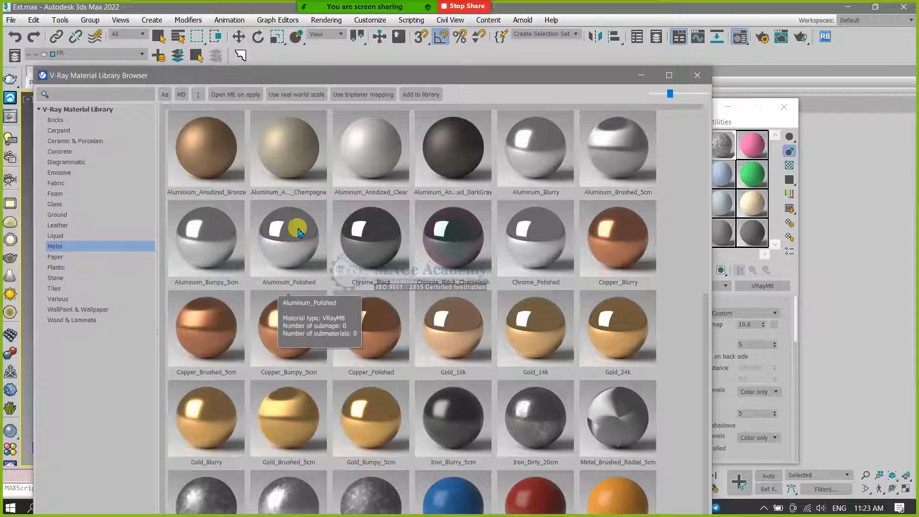
{"action": "scroll", "coordinate": [445, 280], "scroll_direction": "down", "scroll_amount": 6}
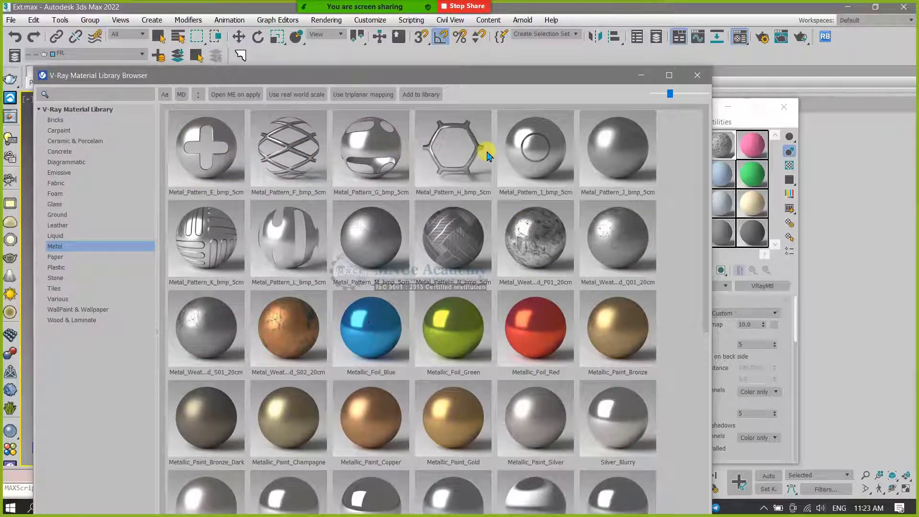
{"action": "scroll", "coordinate": [418, 299], "scroll_direction": "down", "scroll_amount": 2}
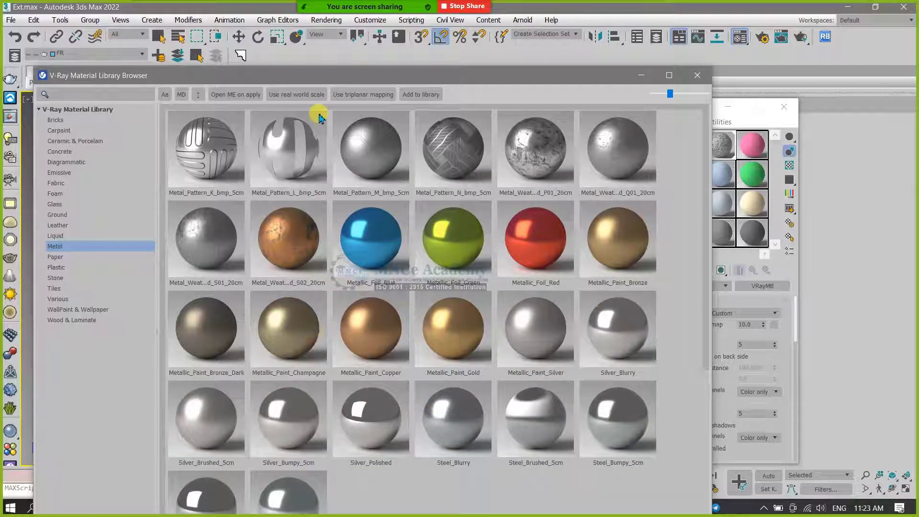
{"action": "left_click_drag", "start_coordinate": [353, 76], "coordinate": [346, 28]}
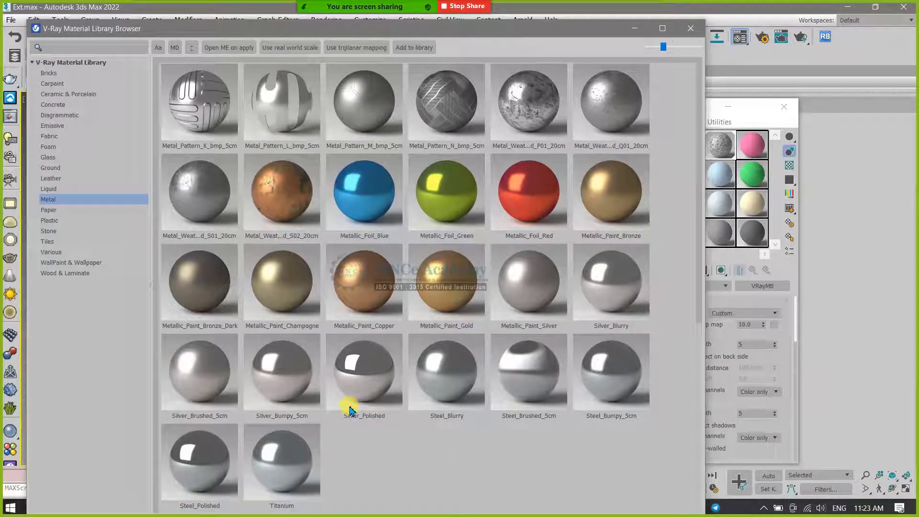
{"action": "mouse_move", "coordinate": [350, 410]}
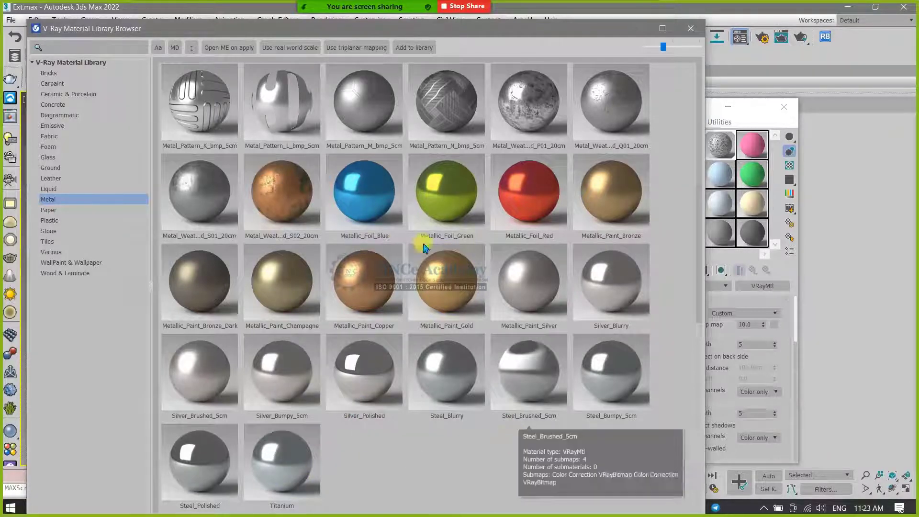
{"action": "scroll", "coordinate": [388, 274], "scroll_direction": "up", "scroll_amount": 3}
{"action": "scroll", "coordinate": [392, 296], "scroll_direction": "down", "scroll_amount": 2}
{"action": "scroll", "coordinate": [403, 343], "scroll_direction": "up", "scroll_amount": 5}
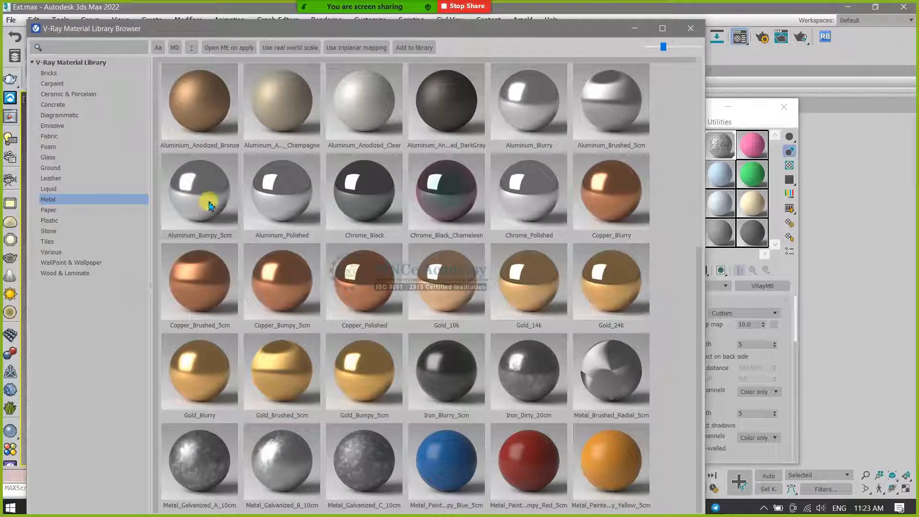
{"action": "right_click", "coordinate": [280, 196]}
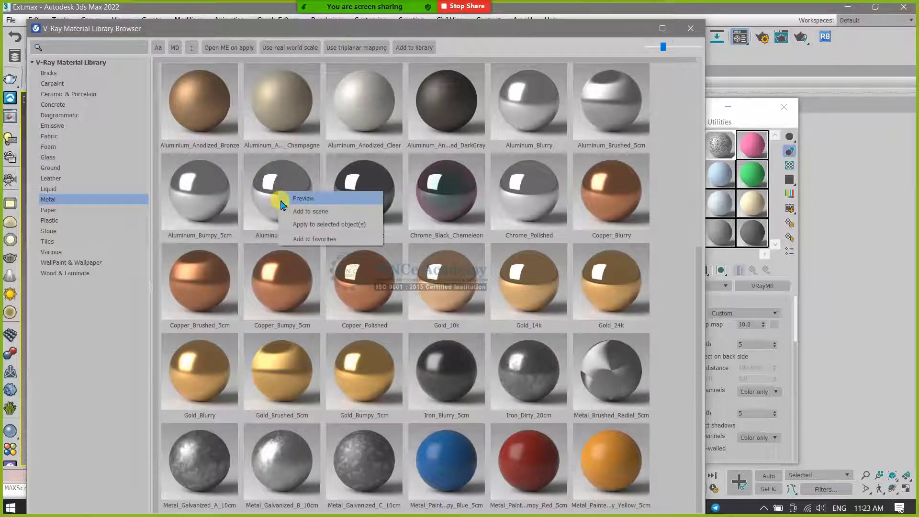
{"action": "left_click", "coordinate": [498, 38]}
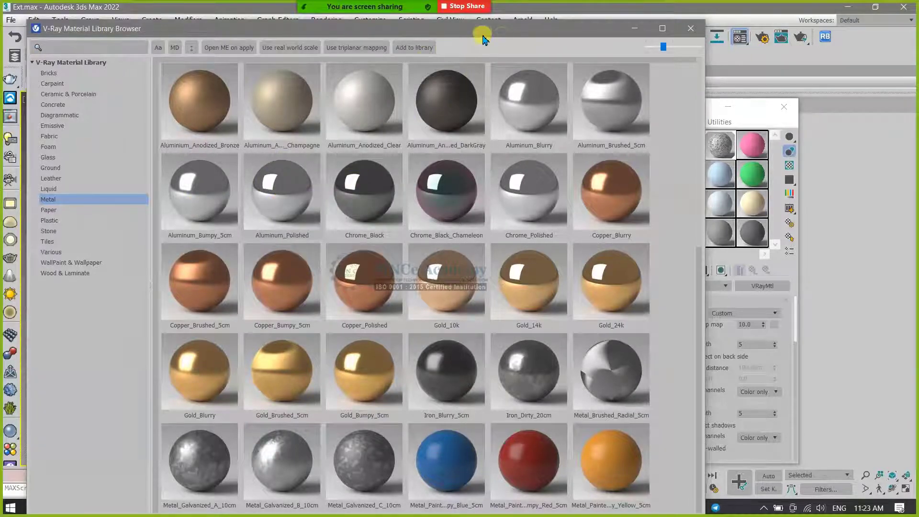
- Make the pink Material #6 slot active and preview the Aluminum_Polished material from the V-Ray library
{"action": "left_click_drag", "start_coordinate": [483, 39], "coordinate": [398, 66]}
{"action": "left_click_drag", "start_coordinate": [673, 117], "coordinate": [726, 88]}
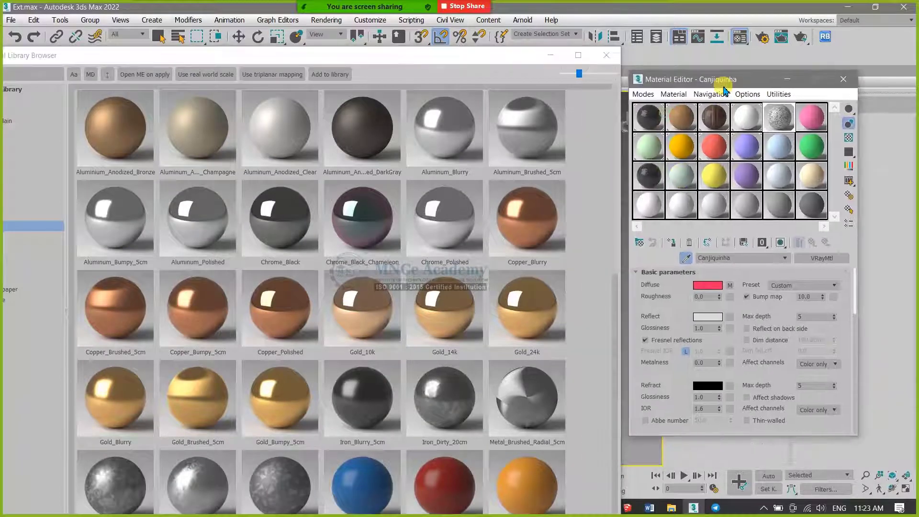
{"action": "left_click", "coordinate": [815, 118]}
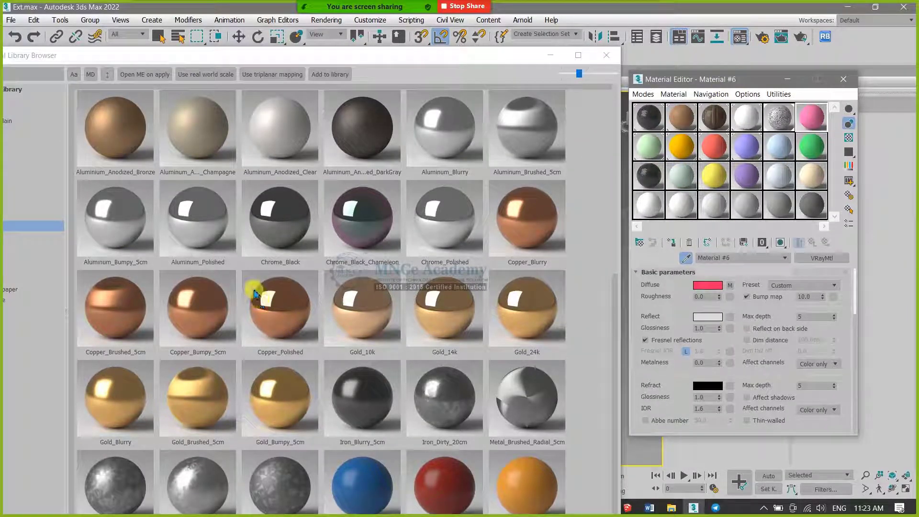
{"action": "left_click", "coordinate": [191, 230]}
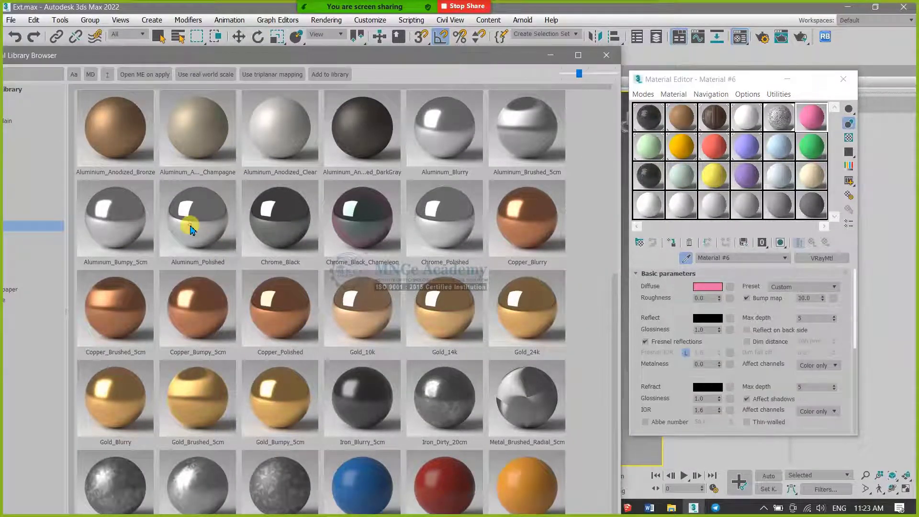
{"action": "right_click", "coordinate": [191, 230]}
{"action": "left_click", "coordinate": [204, 232]}
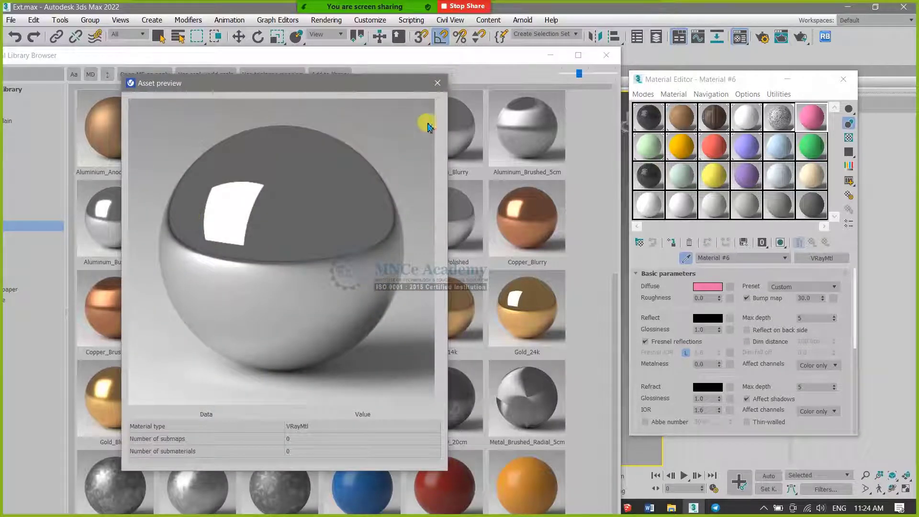
{"action": "left_click", "coordinate": [437, 83]}
- Add Aluminum_Polished to the scene, placing it in the material slot that held Material #6
{"action": "right_click", "coordinate": [191, 207]}
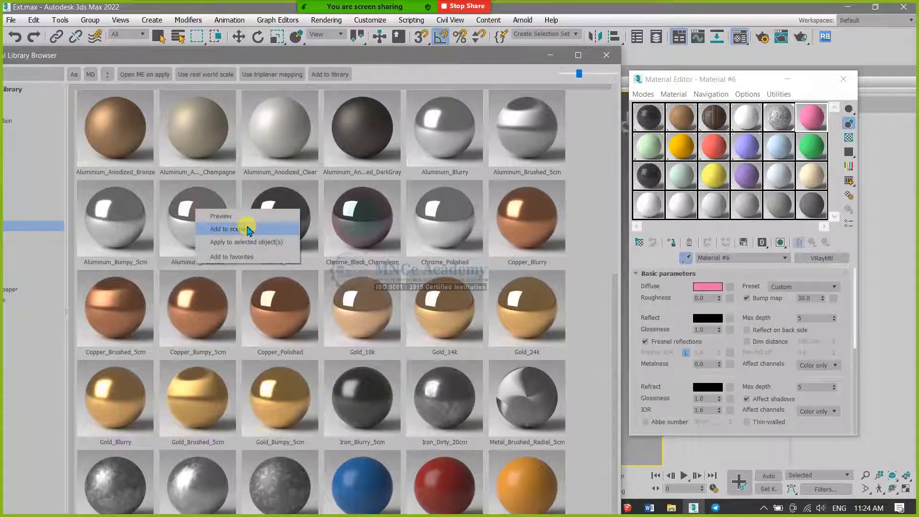
{"action": "left_click", "coordinate": [228, 229]}
{"action": "left_click", "coordinate": [813, 149]}
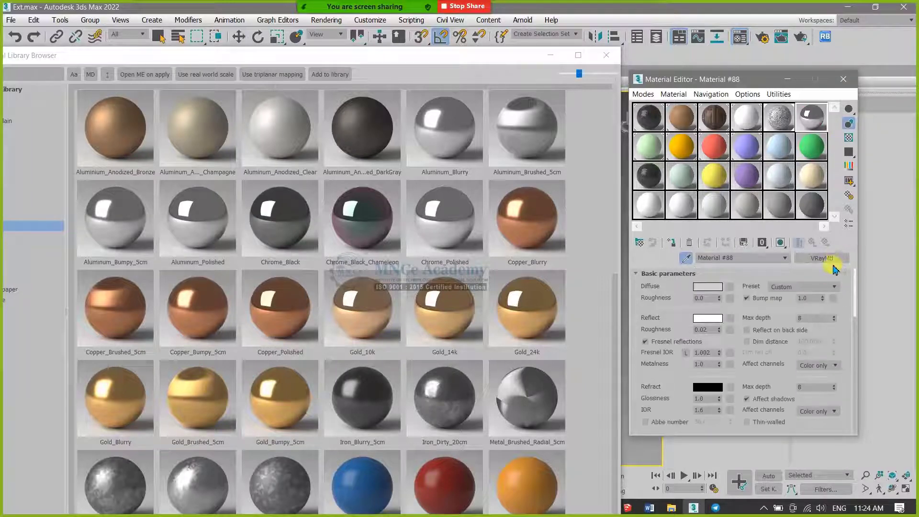
- Copy the polished aluminum material and paste it as a copy over the Canjiquinha material
{"action": "right_click", "coordinate": [826, 259]}
{"action": "left_click", "coordinate": [844, 279]}
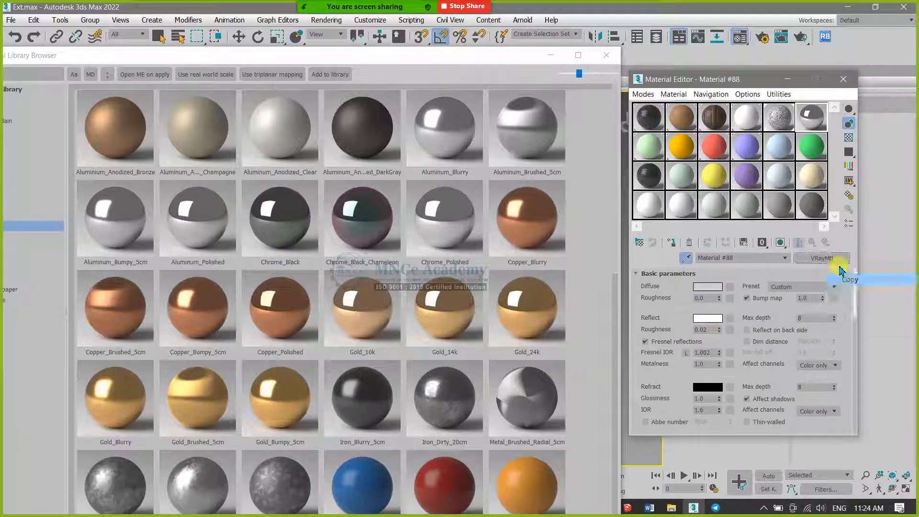
{"action": "left_click", "coordinate": [785, 126]}
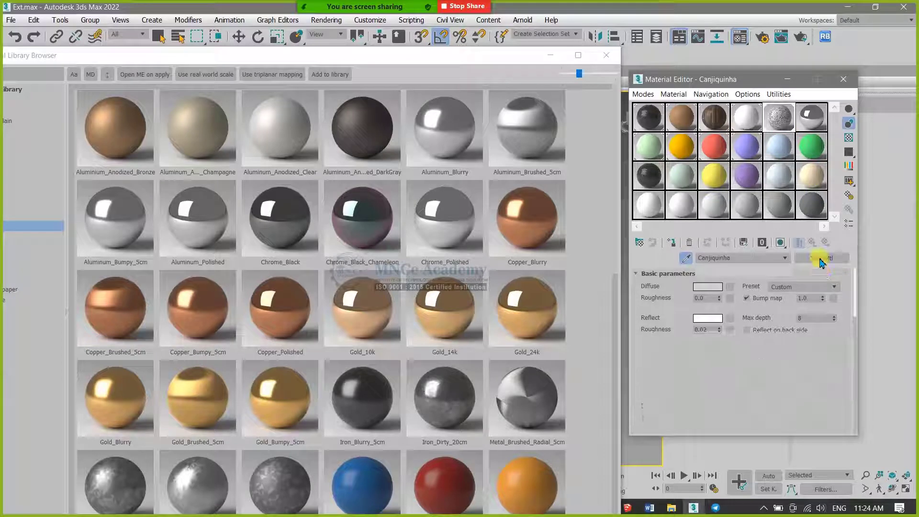
{"action": "right_click", "coordinate": [819, 260]}
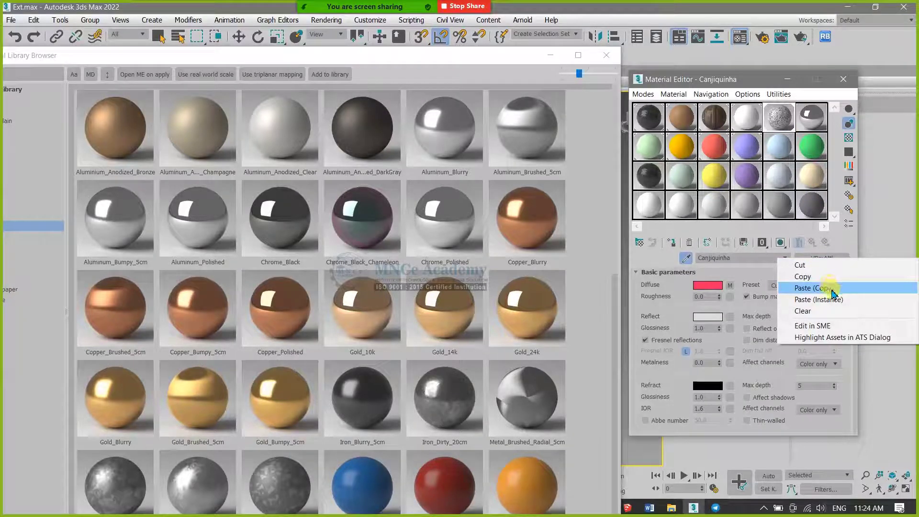
{"action": "left_click", "coordinate": [828, 288]}
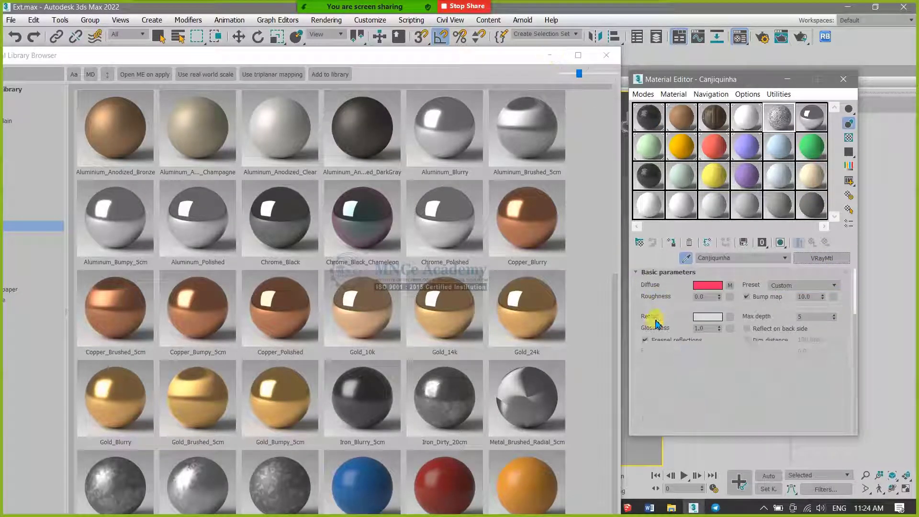
{"action": "left_click", "coordinate": [643, 356]}
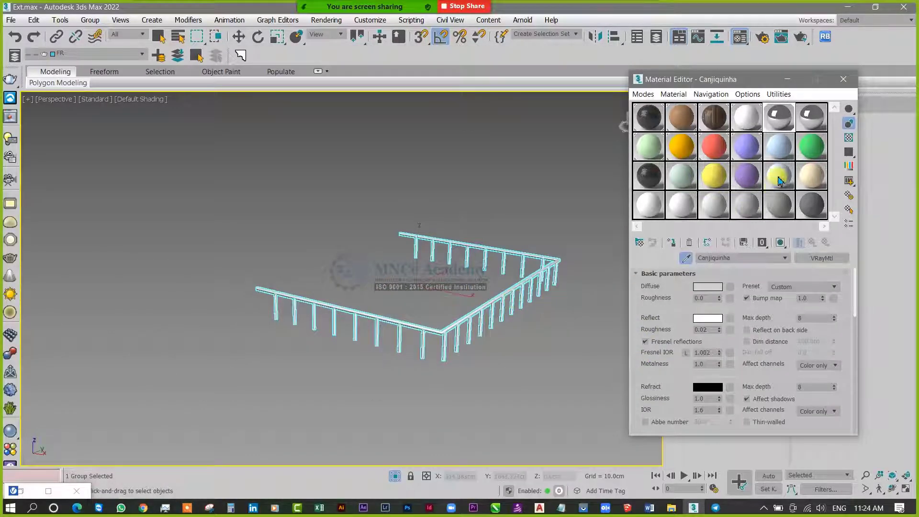
- Rename the Canjiquinha material to HR and assign it to the isolated roof railing
{"action": "left_click_drag", "start_coordinate": [781, 125], "coordinate": [520, 305]}
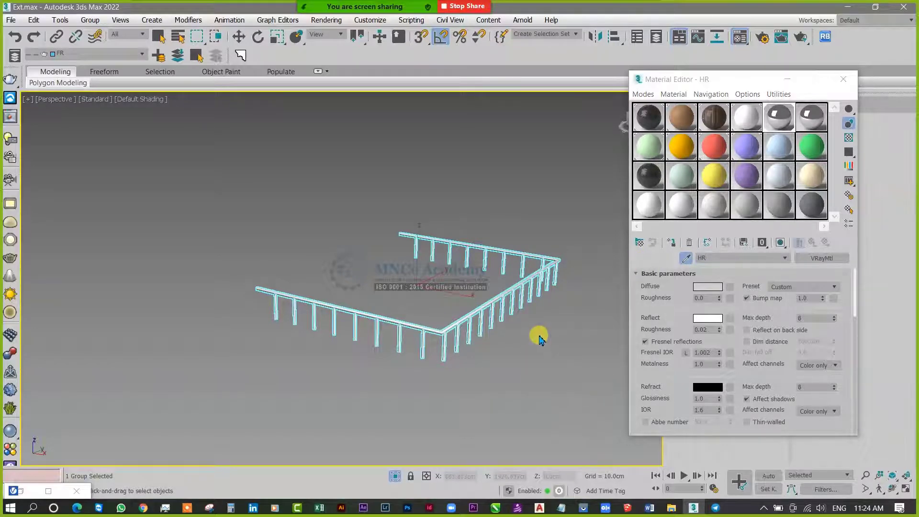
{"action": "middle_click_drag", "start_coordinate": [538, 335], "coordinate": [467, 362], "text": "alt"}
{"action": "scroll", "coordinate": [420, 328], "scroll_direction": "up", "scroll_amount": 5}
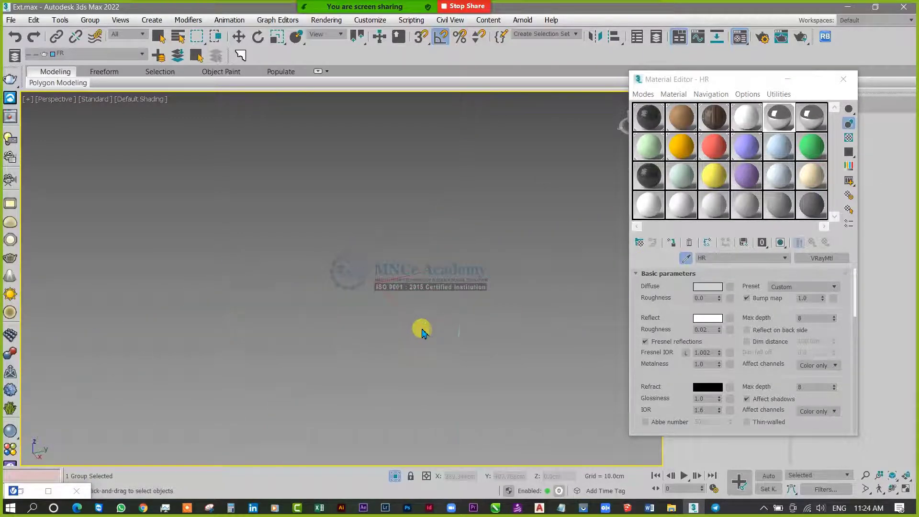
{"action": "scroll", "coordinate": [441, 303], "scroll_direction": "down", "scroll_amount": 6}
- End the railing's isolation, select the purple parapet group together with the front porch railing bars, and isolate both
{"action": "key", "text": "w"}
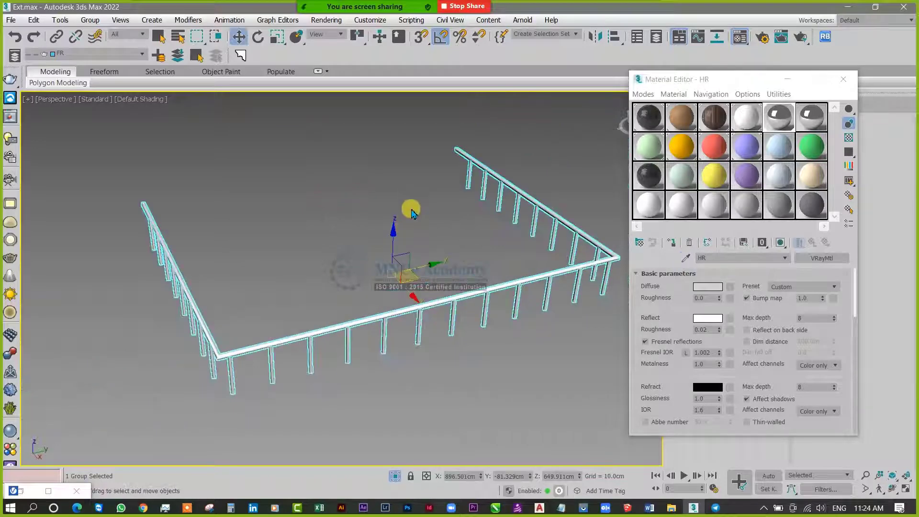
{"action": "right_click", "coordinate": [413, 212]}
{"action": "left_click", "coordinate": [431, 150]}
{"action": "middle_click_drag", "start_coordinate": [484, 361], "coordinate": [425, 389], "text": "alt"}
{"action": "left_click", "coordinate": [450, 256]}
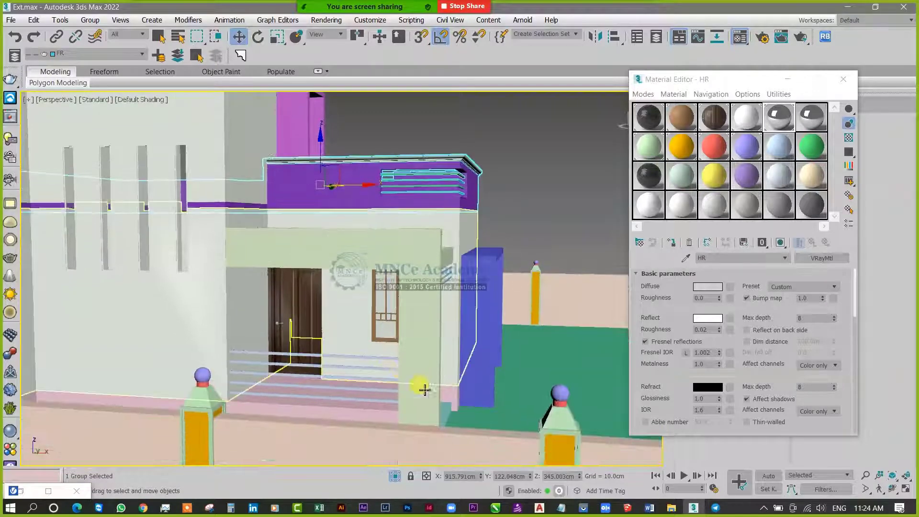
{"action": "left_click", "coordinate": [383, 371], "text": "ctrl"}
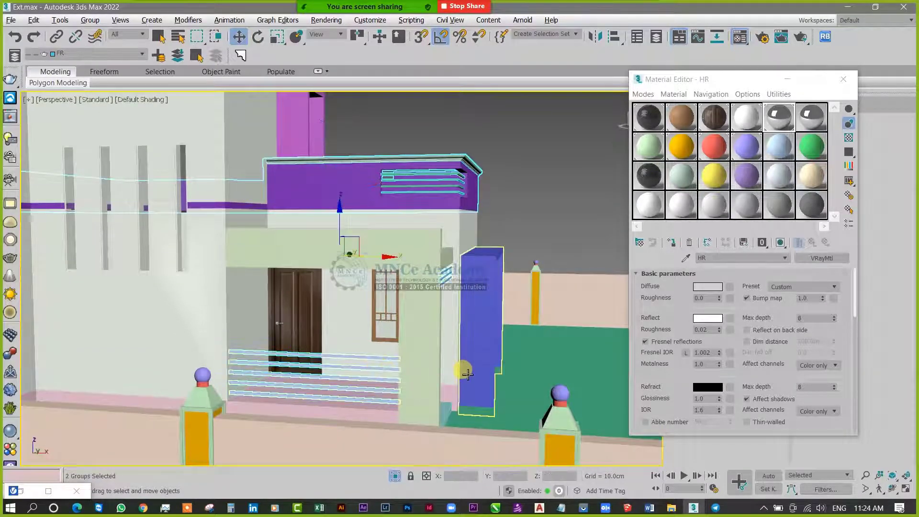
{"action": "key", "text": "alt+q"}
- Select the purple parapet group and open it so its members can be selected separately
{"action": "middle_click_drag", "start_coordinate": [493, 318], "coordinate": [472, 287], "text": "alt"}
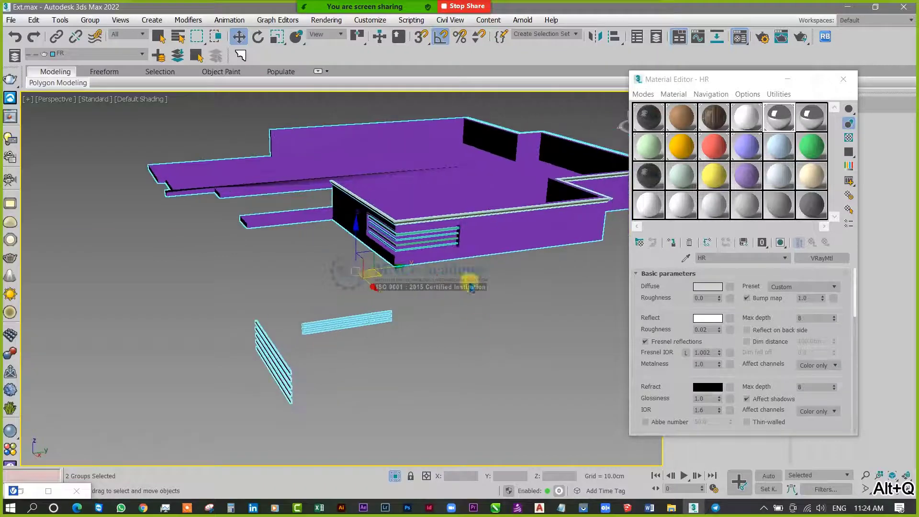
{"action": "left_click", "coordinate": [478, 248]}
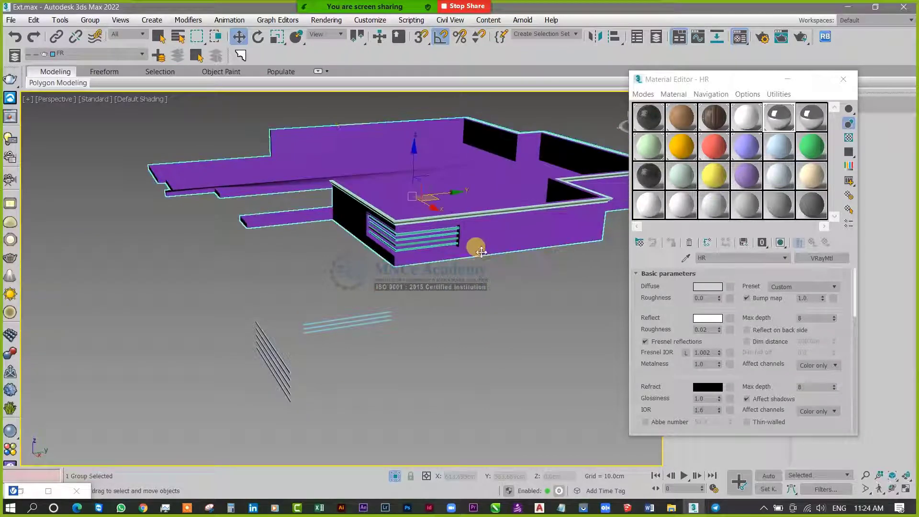
{"action": "left_click", "coordinate": [89, 22]}
{"action": "left_click", "coordinate": [98, 67]}
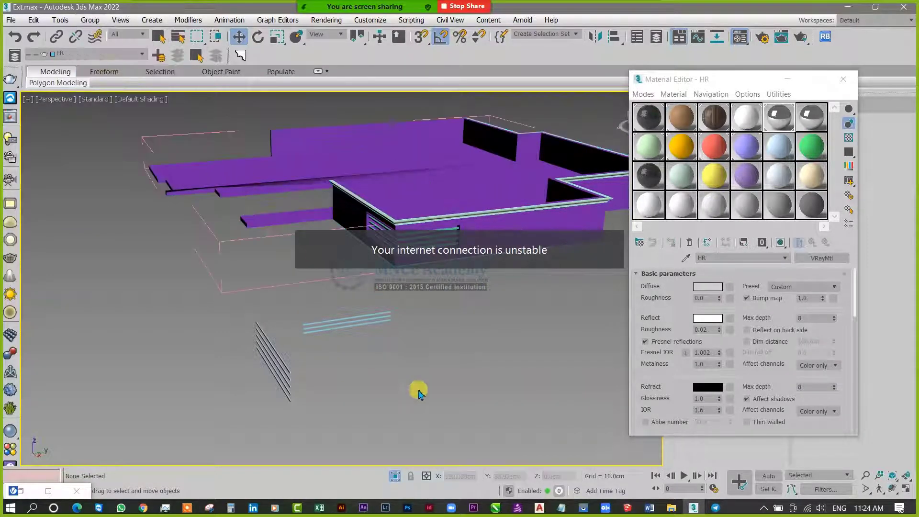
- Select the nested group containing the parapet and its horizontal bars and open it as well
{"action": "left_click", "coordinate": [405, 241]}
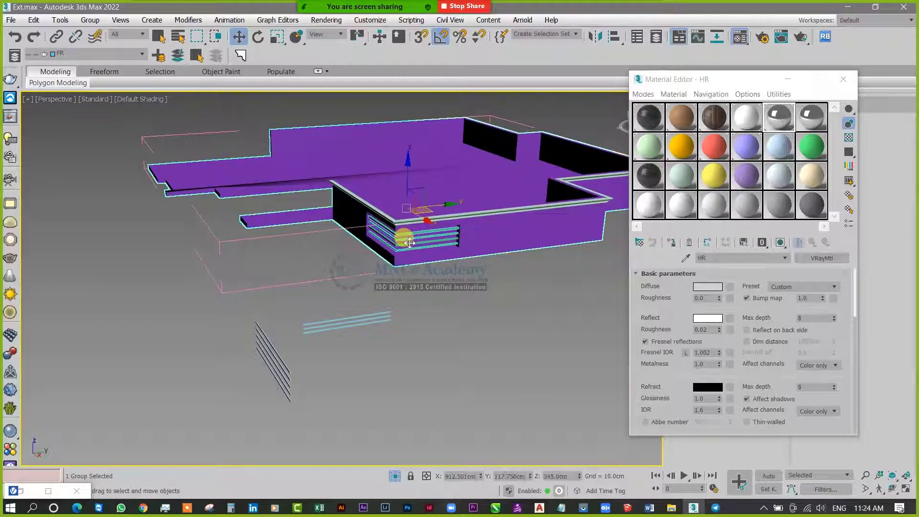
{"action": "middle_click_drag", "start_coordinate": [422, 317], "coordinate": [463, 330], "text": "alt"}
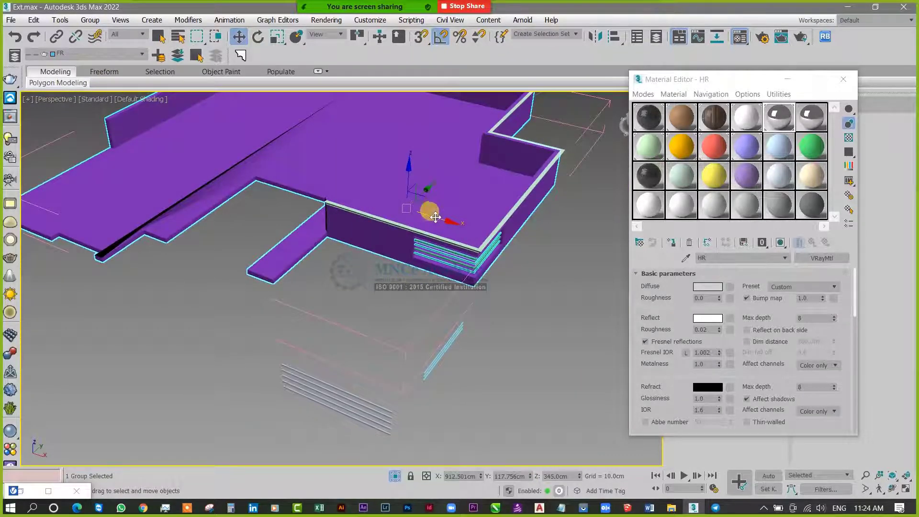
{"action": "key", "text": "ctrl+z"}
{"action": "key", "text": "ctrl+z"}
{"action": "key", "text": "ctrl+z"}
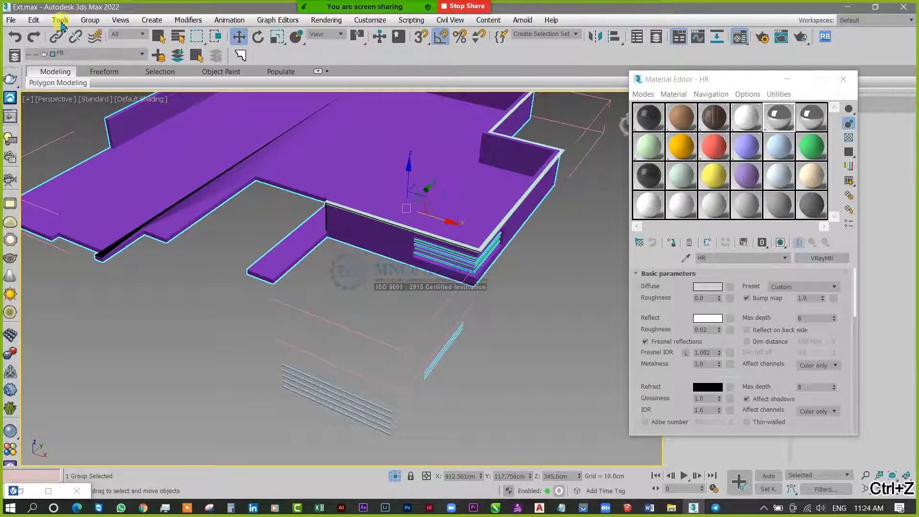
{"action": "left_click", "coordinate": [90, 20]}
{"action": "left_click", "coordinate": [104, 72]}
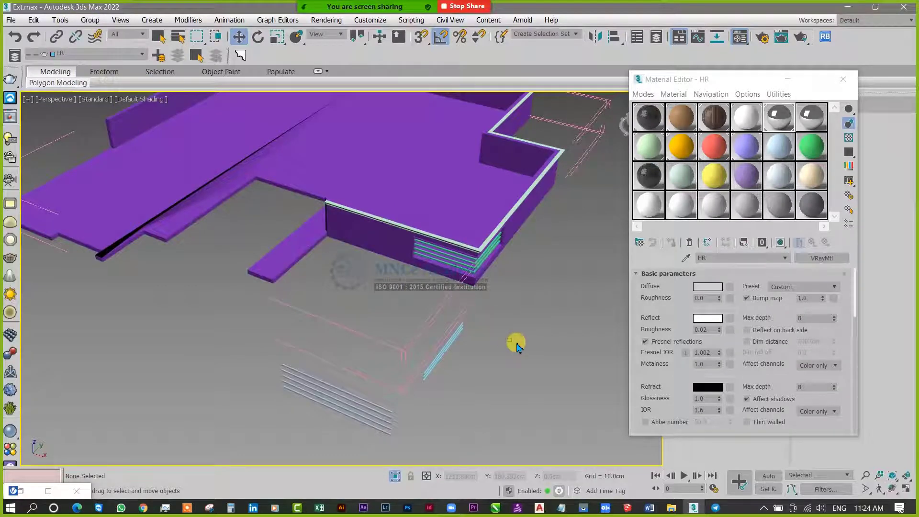
- Load Aluminum_Anodized_DarkGray from the V-Ray library's metals into the sixth sample slot and assign it to the front porch railing bars
{"action": "scroll", "coordinate": [479, 333], "scroll_direction": "up", "scroll_amount": 3}
{"action": "scroll", "coordinate": [382, 341], "scroll_direction": "up", "scroll_amount": 3}
{"action": "left_click", "coordinate": [382, 341]}
{"action": "scroll", "coordinate": [427, 398], "scroll_direction": "up", "scroll_amount": 3}
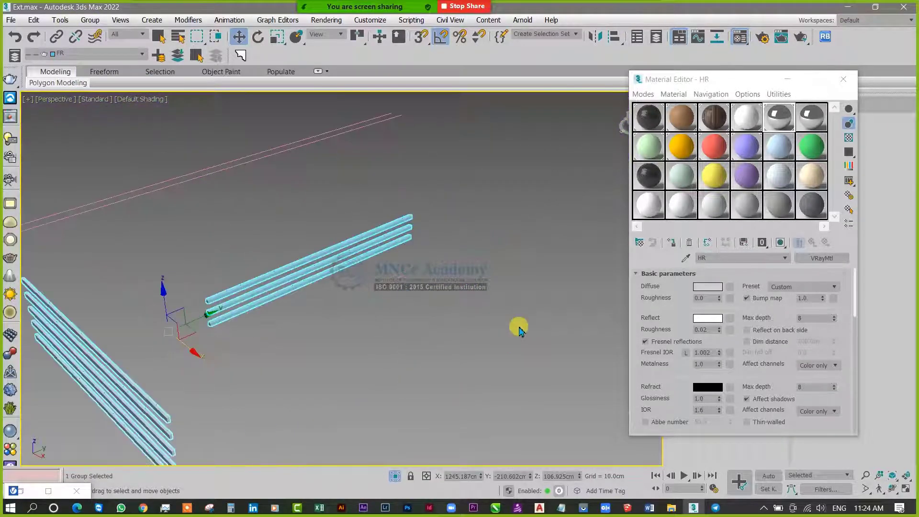
{"action": "left_click", "coordinate": [814, 121]}
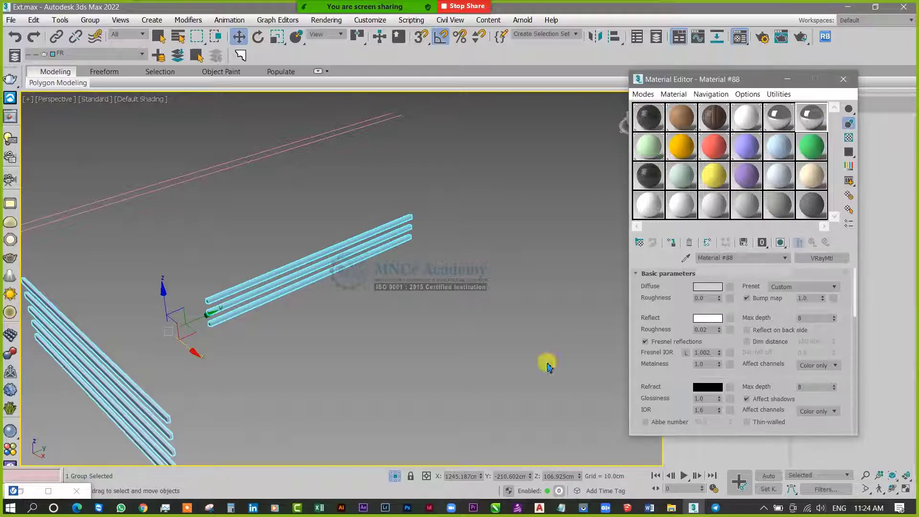
{"action": "left_click", "coordinate": [48, 491]}
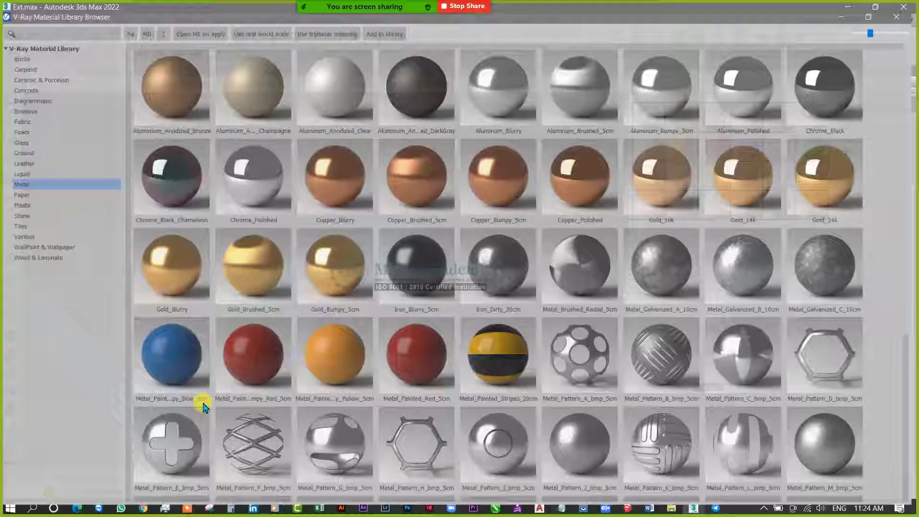
{"action": "double_click", "coordinate": [552, 5]}
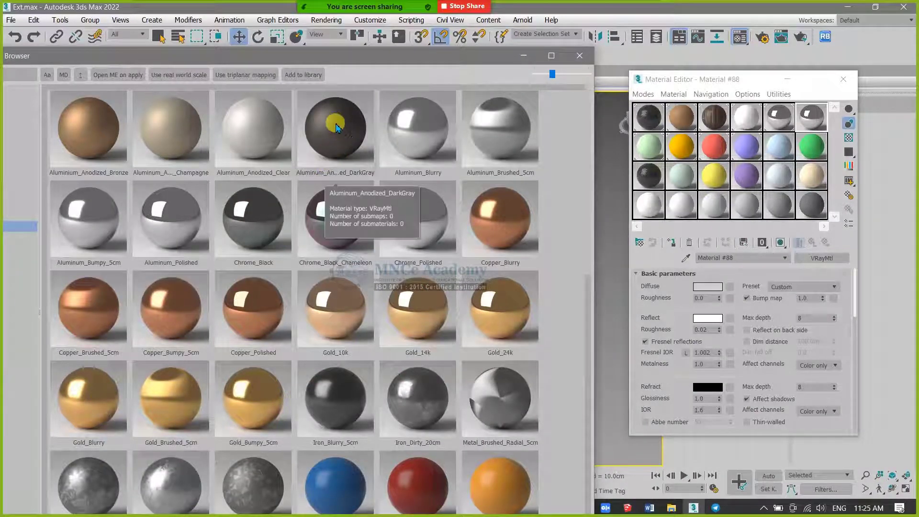
{"action": "right_click", "coordinate": [336, 125]}
{"action": "left_click", "coordinate": [376, 143]}
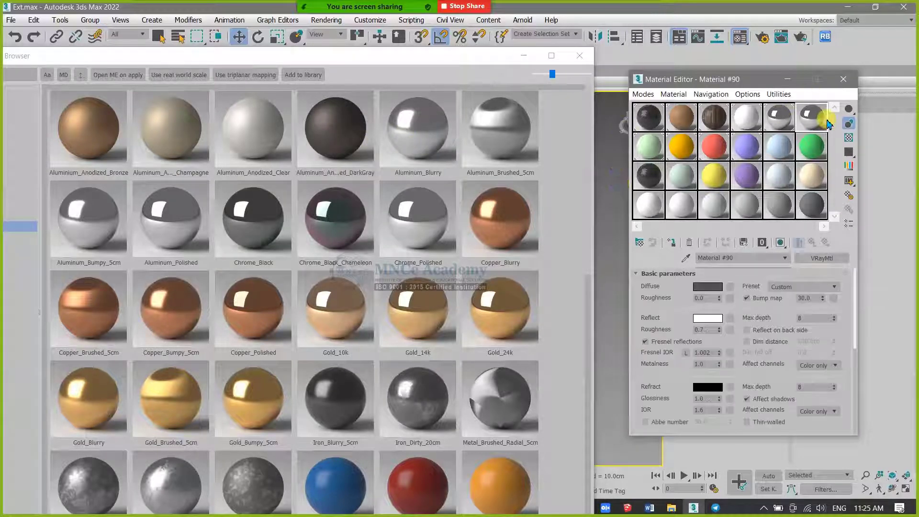
{"action": "left_click", "coordinate": [523, 55]}
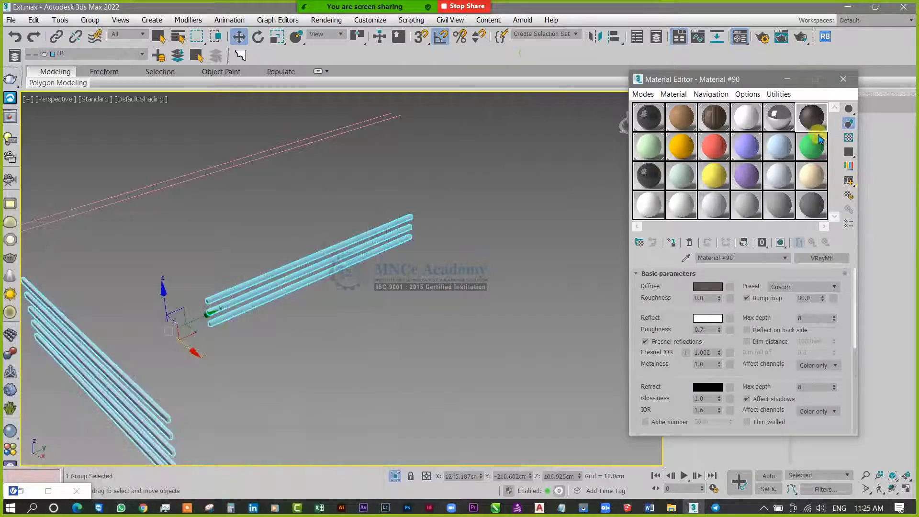
{"action": "left_click", "coordinate": [672, 242]}
- Select the four horizontal bars in the purple parapet's corner opening and assign them the same dark gray anodized aluminum material
{"action": "middle_click_drag", "start_coordinate": [232, 364], "coordinate": [314, 342]}
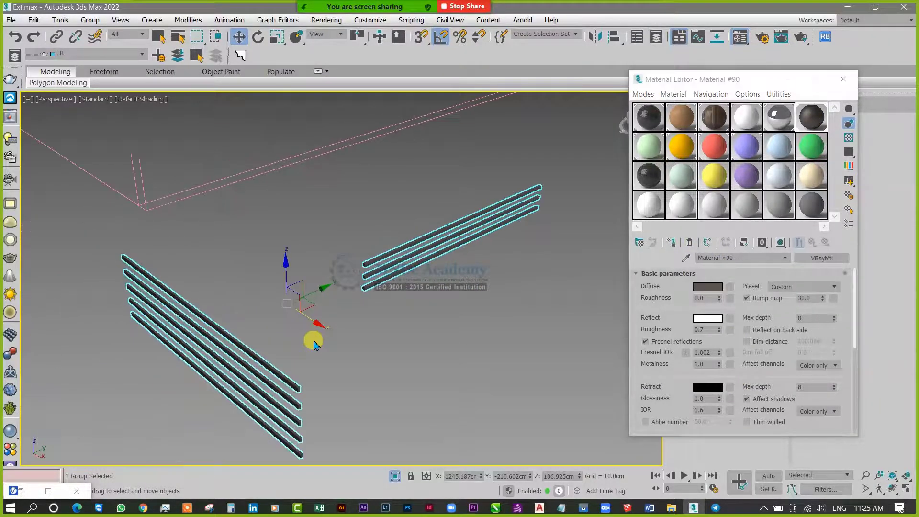
{"action": "middle_click_drag", "start_coordinate": [448, 267], "coordinate": [357, 416]}
{"action": "middle_click_drag", "start_coordinate": [448, 339], "coordinate": [415, 372]}
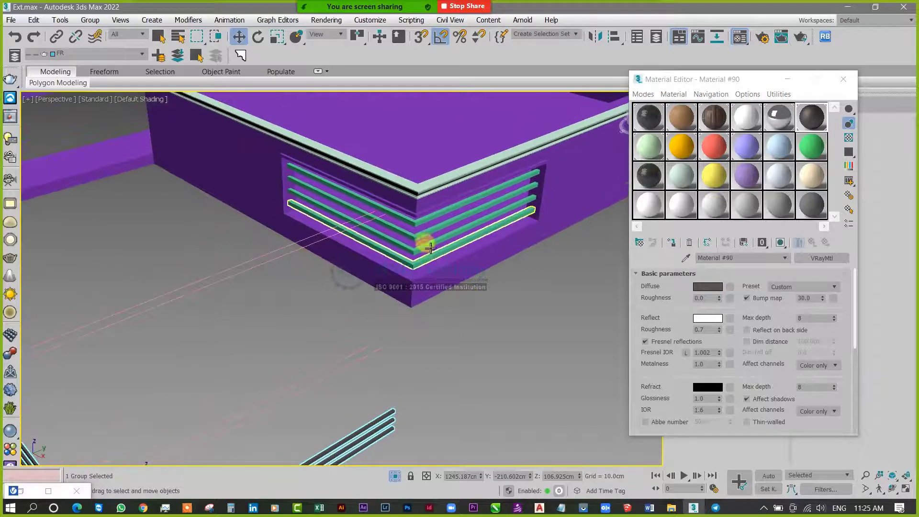
{"action": "left_click", "coordinate": [430, 248]}
{"action": "left_click", "coordinate": [423, 231], "text": "ctrl"}
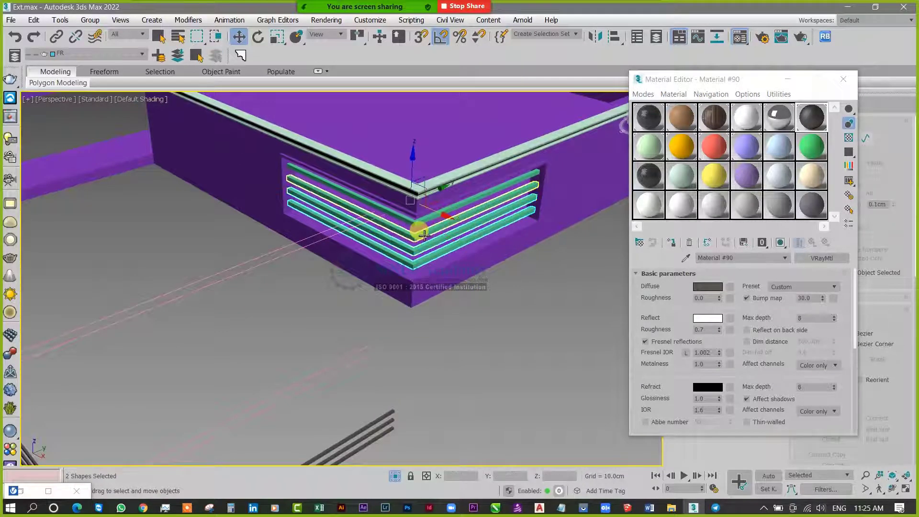
{"action": "left_click", "coordinate": [468, 200], "text": "ctrl"}
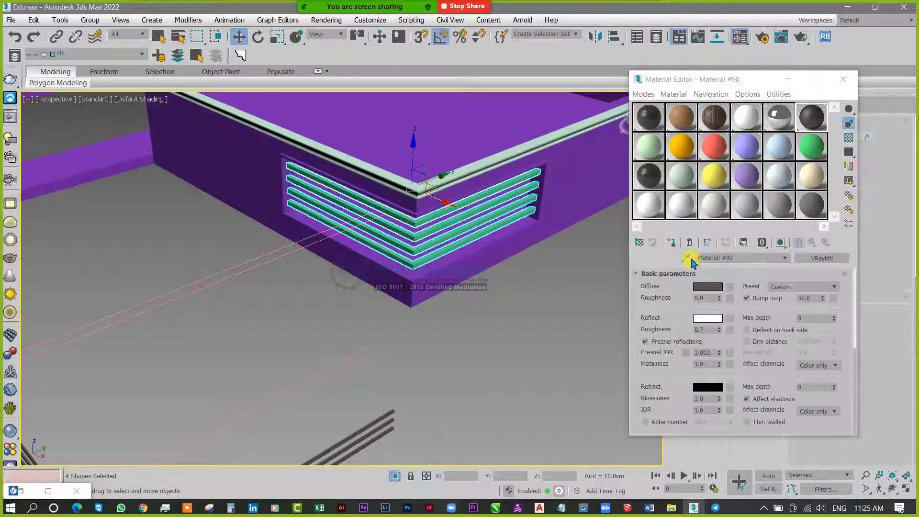
{"action": "left_click", "coordinate": [671, 243]}
{"action": "left_click", "coordinate": [562, 311]}
- Close the opened groups of the parapet and railing bars, and unhide all objects of the house scene
{"action": "scroll", "coordinate": [431, 311], "scroll_direction": "down", "scroll_amount": 5}
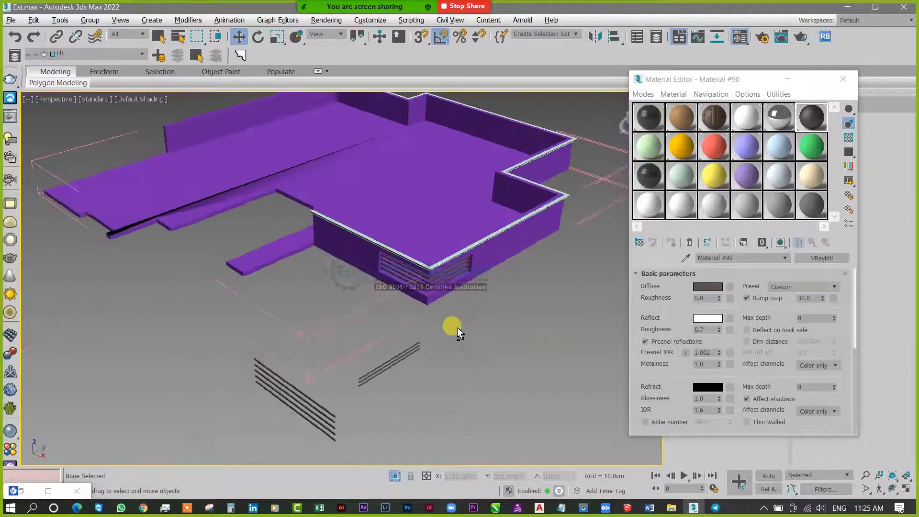
{"action": "middle_click_drag", "start_coordinate": [451, 328], "coordinate": [475, 370], "text": "alt"}
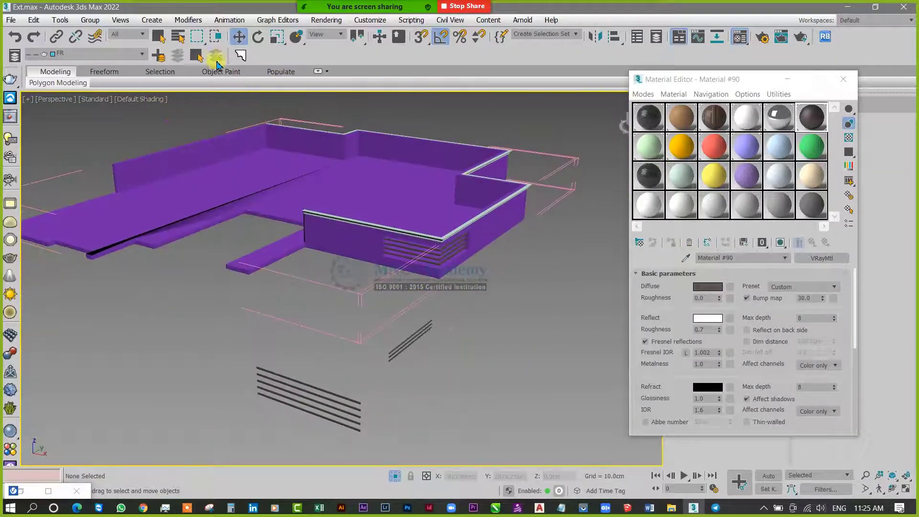
{"action": "left_click_drag", "start_coordinate": [434, 438], "coordinate": [182, 177]}
{"action": "left_click", "coordinate": [90, 20]}
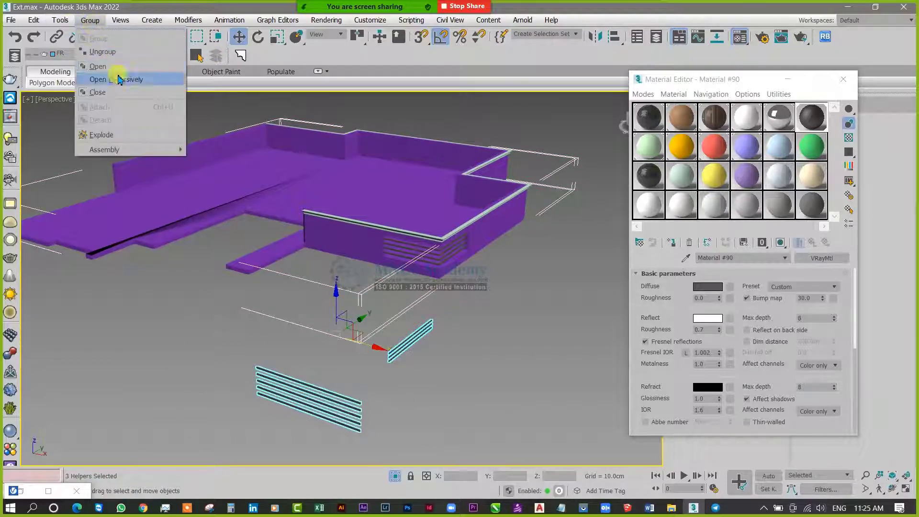
{"action": "left_click", "coordinate": [112, 92]}
{"action": "left_click", "coordinate": [459, 308]}
{"action": "right_click", "coordinate": [459, 302]}
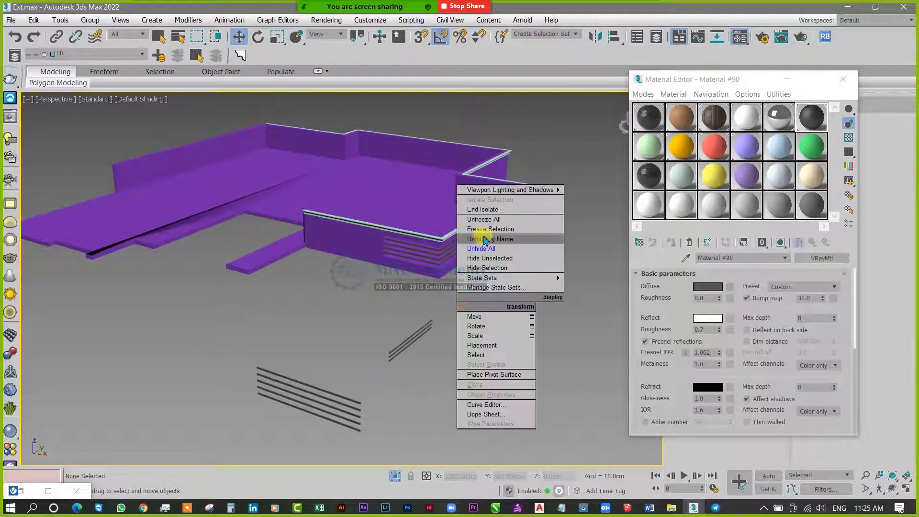
{"action": "left_click", "coordinate": [481, 248]}
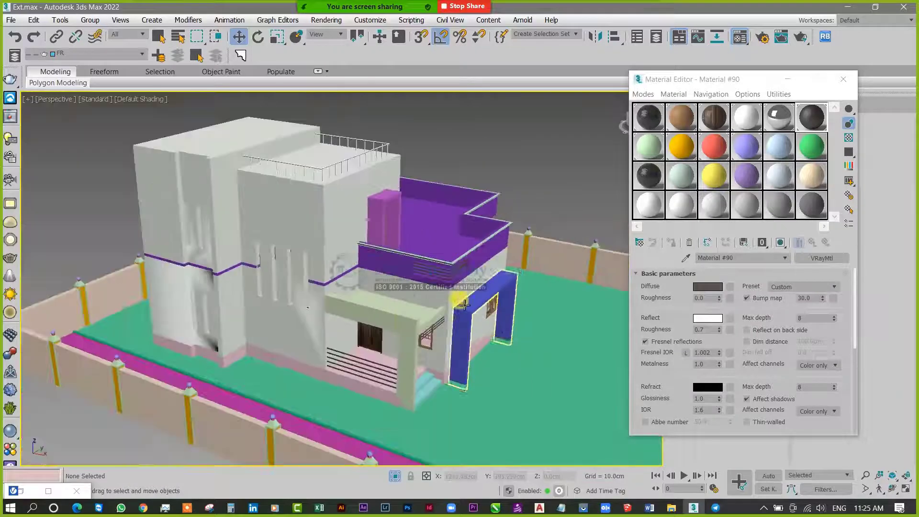
- Examine the house's porch, parapet and window frames and the boundary wall's pillars from several angles
{"action": "middle_click_drag", "start_coordinate": [501, 360], "coordinate": [458, 335], "text": "alt"}
{"action": "middle_click_drag", "start_coordinate": [370, 295], "coordinate": [437, 369], "text": "alt"}
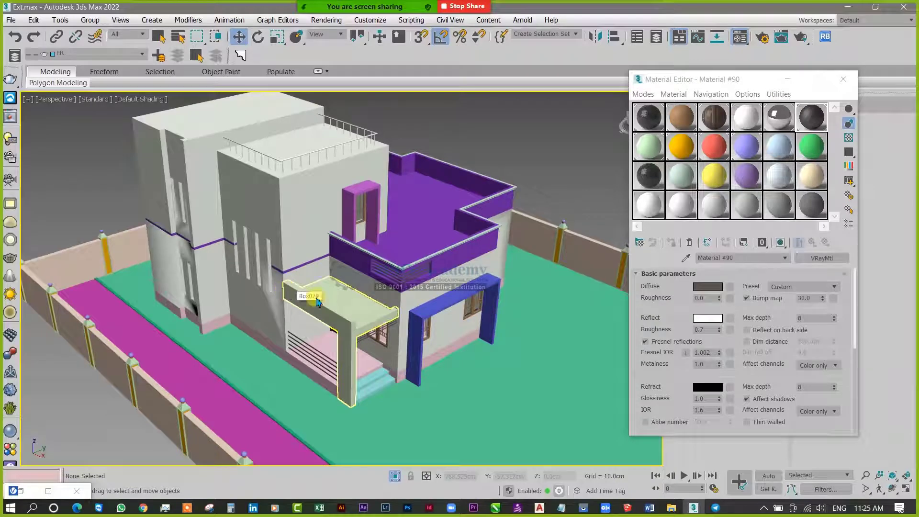
{"action": "middle_click_drag", "start_coordinate": [433, 299], "coordinate": [421, 310]}
{"action": "scroll", "coordinate": [553, 239], "scroll_direction": "up", "scroll_amount": 4}
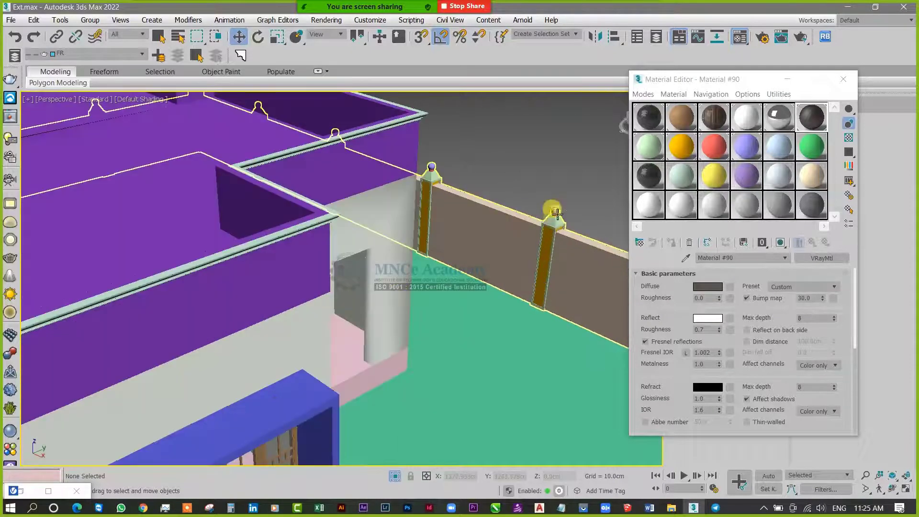
{"action": "scroll", "coordinate": [557, 213], "scroll_direction": "up", "scroll_amount": 5}
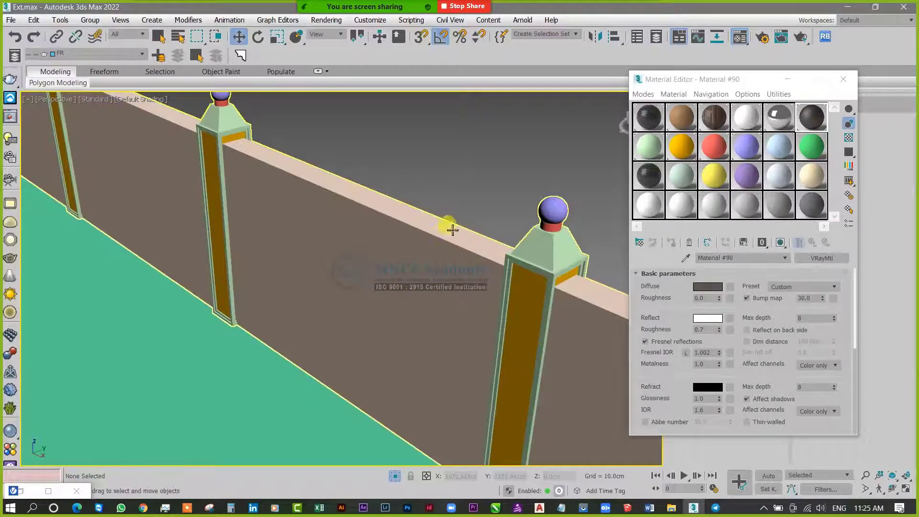
{"action": "scroll", "coordinate": [453, 230], "scroll_direction": "down", "scroll_amount": 6}
{"action": "scroll", "coordinate": [486, 248], "scroll_direction": "down", "scroll_amount": 4}
{"action": "middle_click_drag", "start_coordinate": [482, 281], "coordinate": [467, 283], "text": "alt"}
{"action": "scroll", "coordinate": [386, 268], "scroll_direction": "up", "scroll_amount": 3}
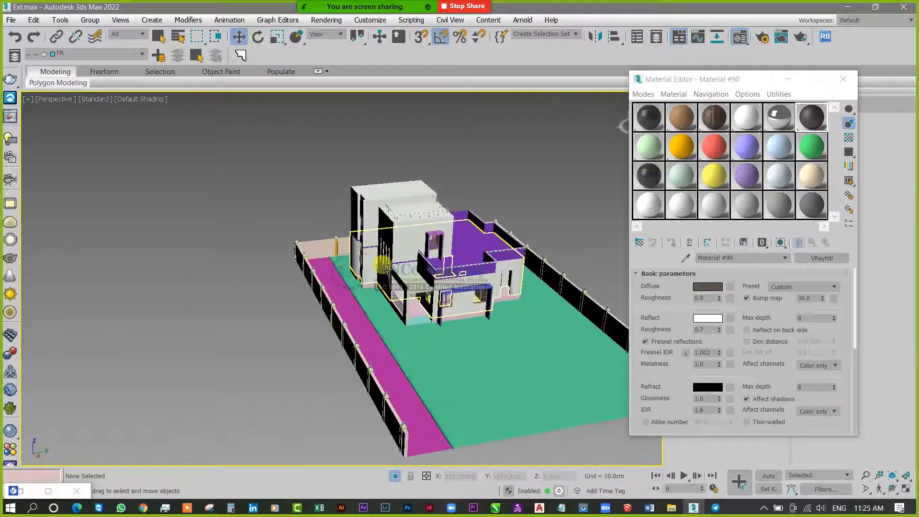
{"action": "mouse_move", "coordinate": [388, 294]}
{"action": "middle_mouse_down"}
{"action": "mouse_move", "coordinate": [356, 311]}
{"action": "mouse_move", "coordinate": [388, 307]}
{"action": "middle_mouse_up"}
{"action": "scroll", "coordinate": [376, 319], "scroll_direction": "up", "scroll_amount": 5}
{"action": "middle_click_drag", "start_coordinate": [429, 341], "coordinate": [389, 361]}
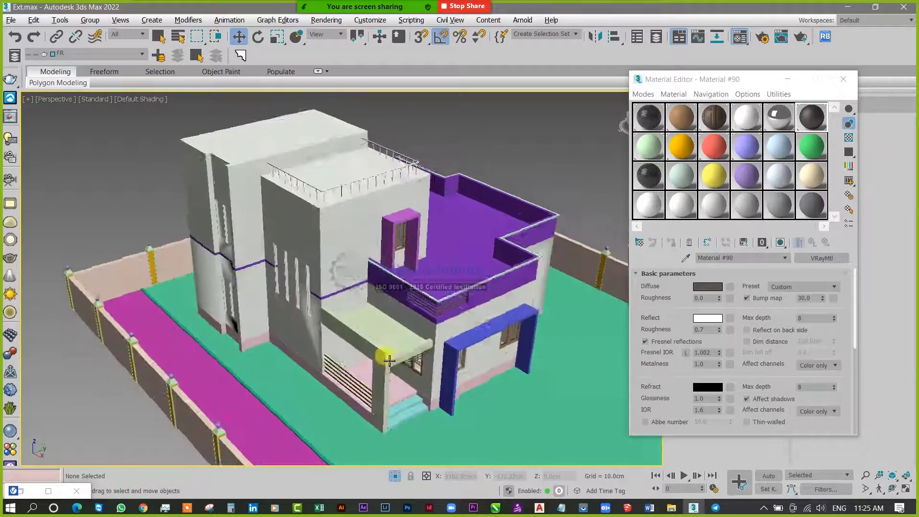
{"action": "scroll", "coordinate": [418, 323], "scroll_direction": "up", "scroll_amount": 5}
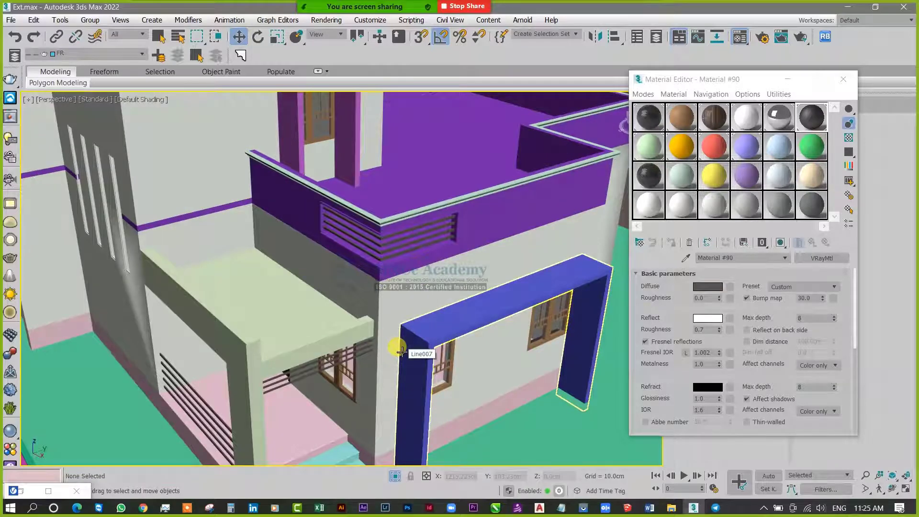
- Replace the dark Material #85 in the sample slots with the plain blue reflective wall paint from the library's WallPaint & Wallpaper category
{"action": "left_click", "coordinate": [651, 185]}
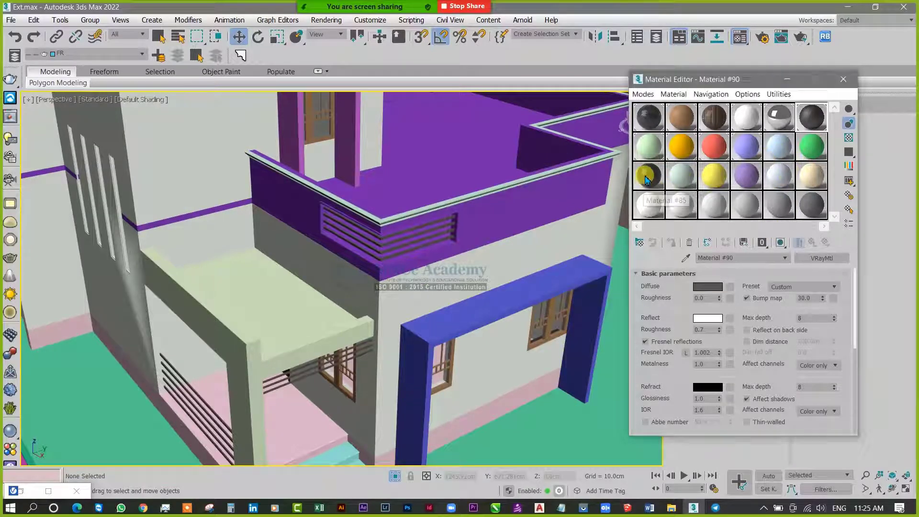
{"action": "left_click", "coordinate": [21, 493]}
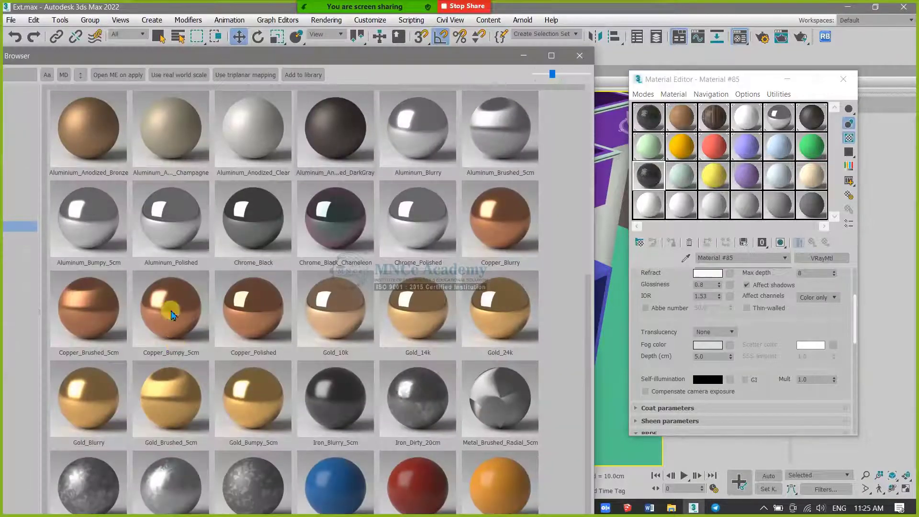
{"action": "left_click_drag", "start_coordinate": [254, 63], "coordinate": [369, 35]}
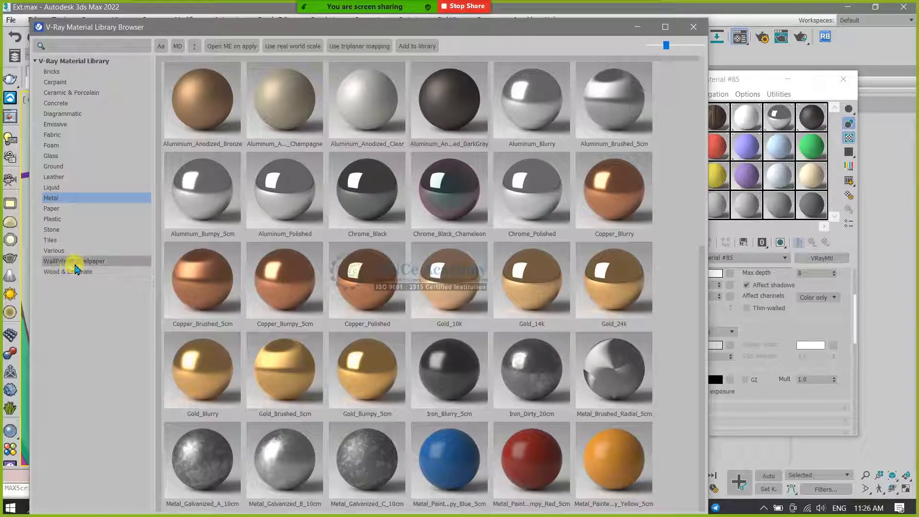
{"action": "left_click", "coordinate": [94, 262]}
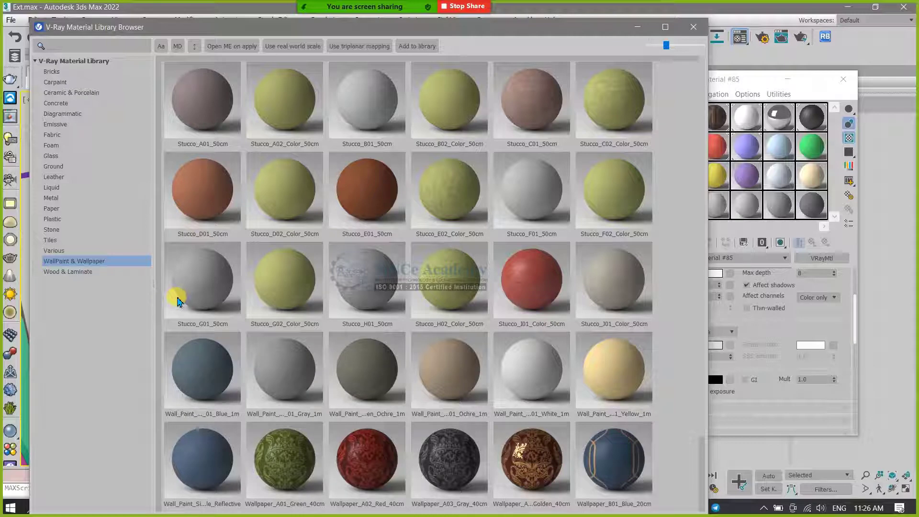
{"action": "left_click_drag", "start_coordinate": [412, 26], "coordinate": [393, 19]}
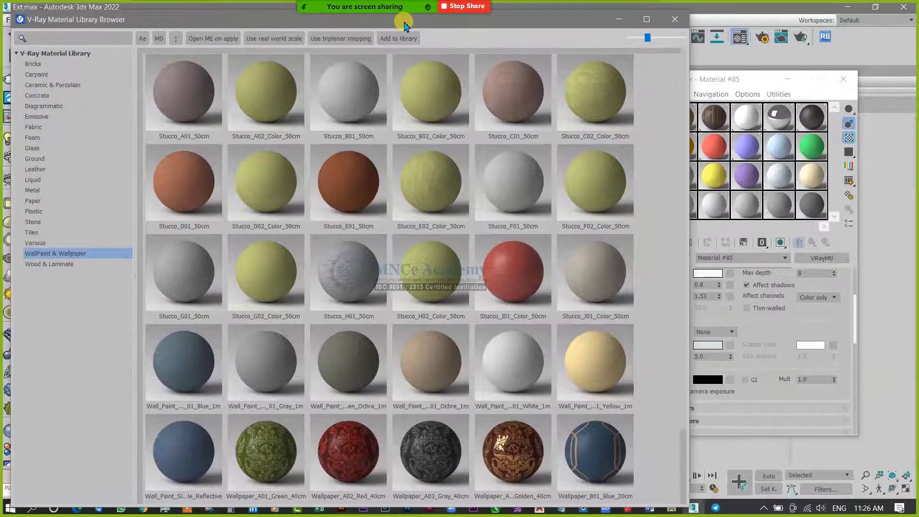
{"action": "scroll", "coordinate": [467, 363], "scroll_direction": "down", "scroll_amount": 3}
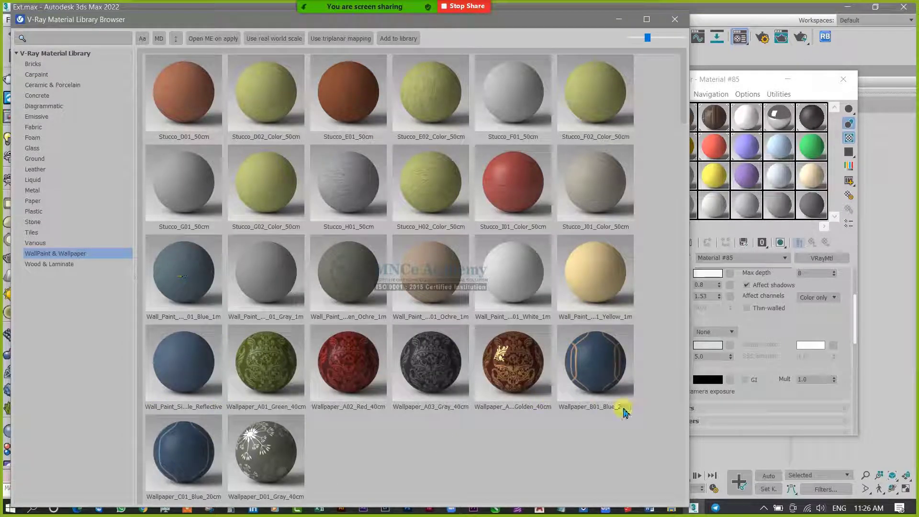
{"action": "right_click", "coordinate": [187, 360]}
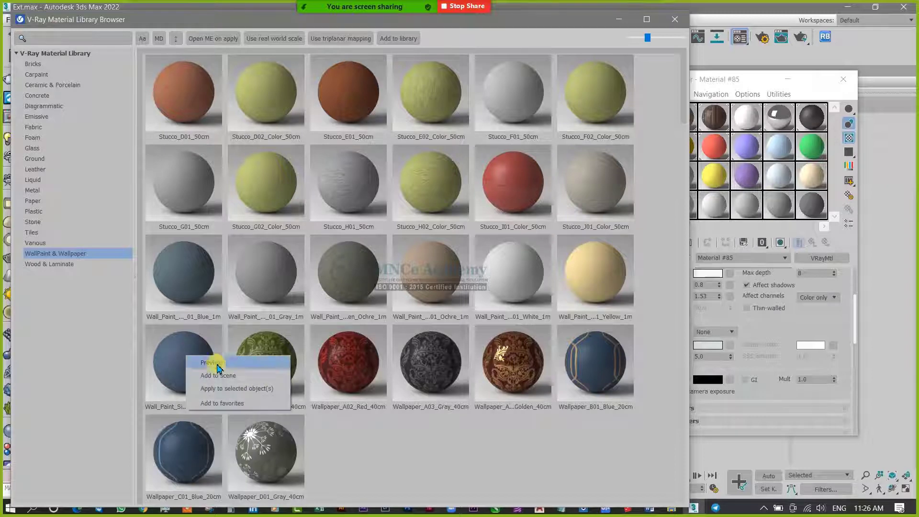
{"action": "left_click", "coordinate": [225, 377]}
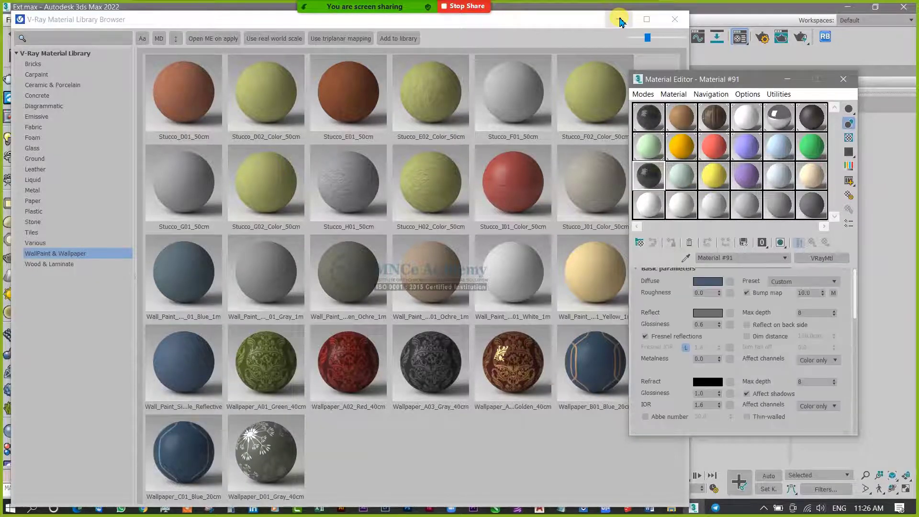
{"action": "left_click", "coordinate": [620, 19]}
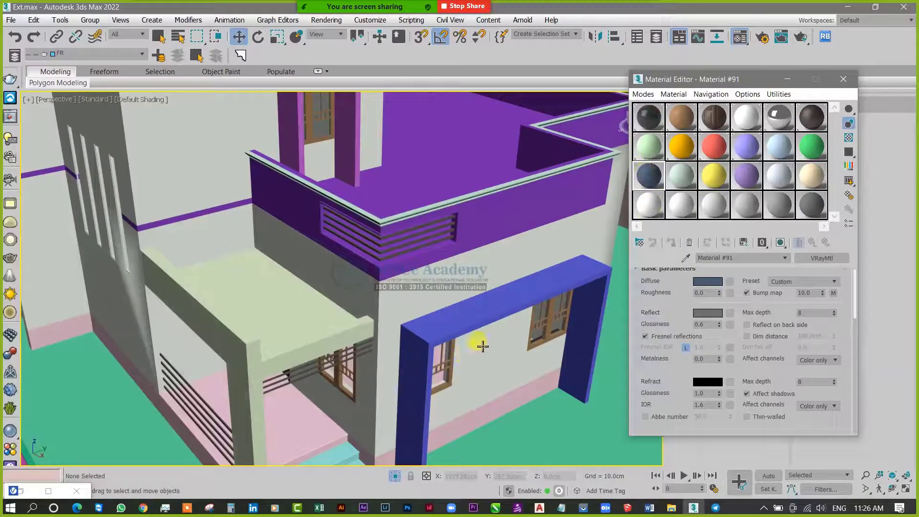
- Select the blue frame around the ground-floor windows and the pink upper-floor frame, and assign both the blue wall paint material
{"action": "left_click", "coordinate": [574, 288]}
{"action": "scroll", "coordinate": [570, 292], "scroll_direction": "down", "scroll_amount": 3}
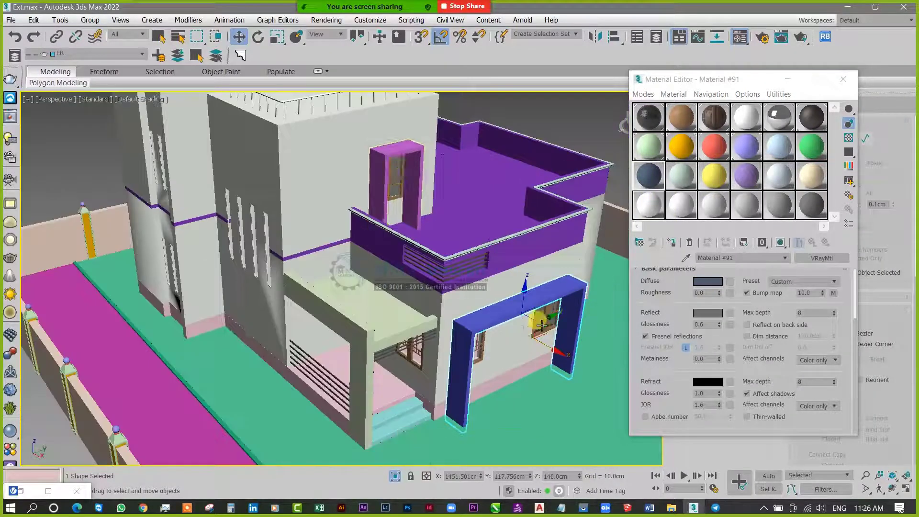
{"action": "left_click", "coordinate": [396, 153], "text": "ctrl"}
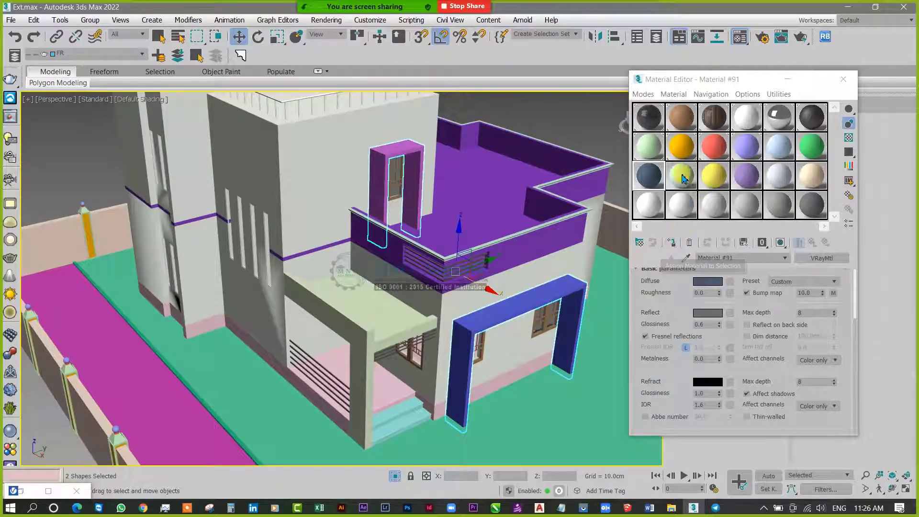
{"action": "left_click", "coordinate": [671, 243]}
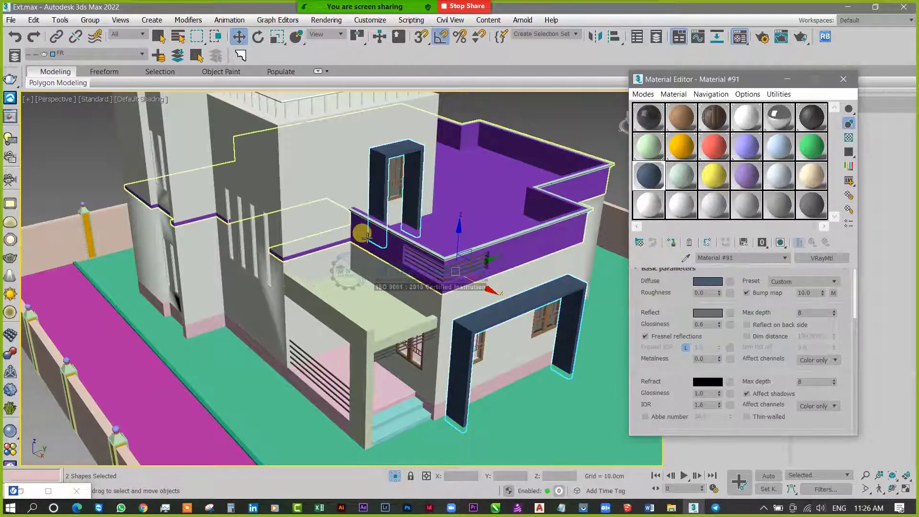
- Select the pale green porch canopy with its column and assign it the same blue wall paint material
{"action": "middle_click_drag", "start_coordinate": [439, 437], "coordinate": [446, 339], "text": "alt"}
{"action": "left_click", "coordinate": [446, 334]}
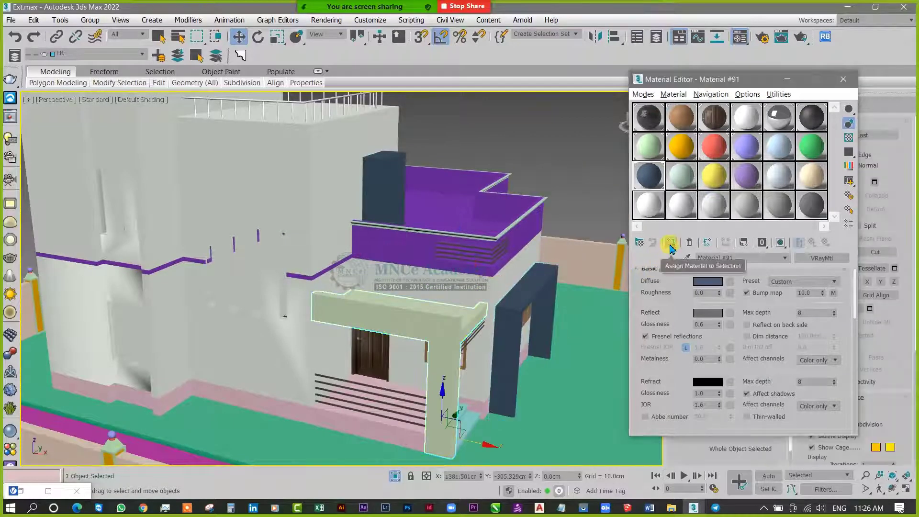
{"action": "left_click", "coordinate": [671, 242]}
{"action": "middle_click_drag", "start_coordinate": [365, 375], "coordinate": [359, 339], "text": "alt"}
{"action": "scroll", "coordinate": [359, 339], "scroll_direction": "down", "scroll_amount": 3}
{"action": "middle_click_drag", "start_coordinate": [393, 364], "coordinate": [350, 360], "text": "alt"}
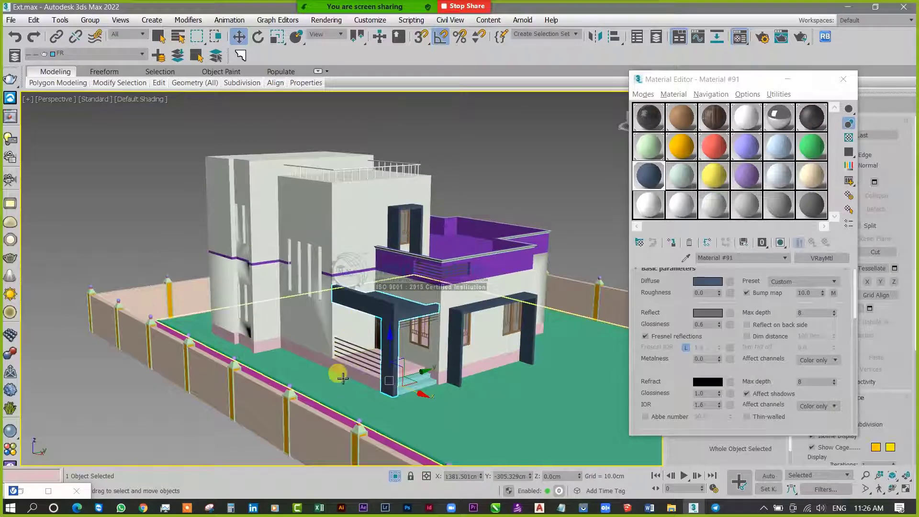
- Ungroup the purple balcony parapet and assign the blue wall paint material to the pale green coping along its top edge
{"action": "scroll", "coordinate": [359, 380], "scroll_direction": "up", "scroll_amount": 10}
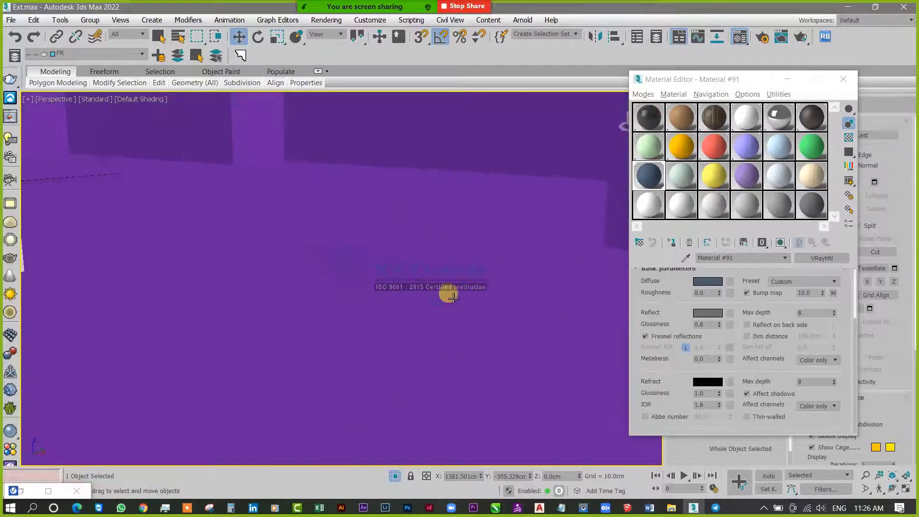
{"action": "scroll", "coordinate": [453, 298], "scroll_direction": "down", "scroll_amount": 5}
{"action": "left_click", "coordinate": [462, 335]}
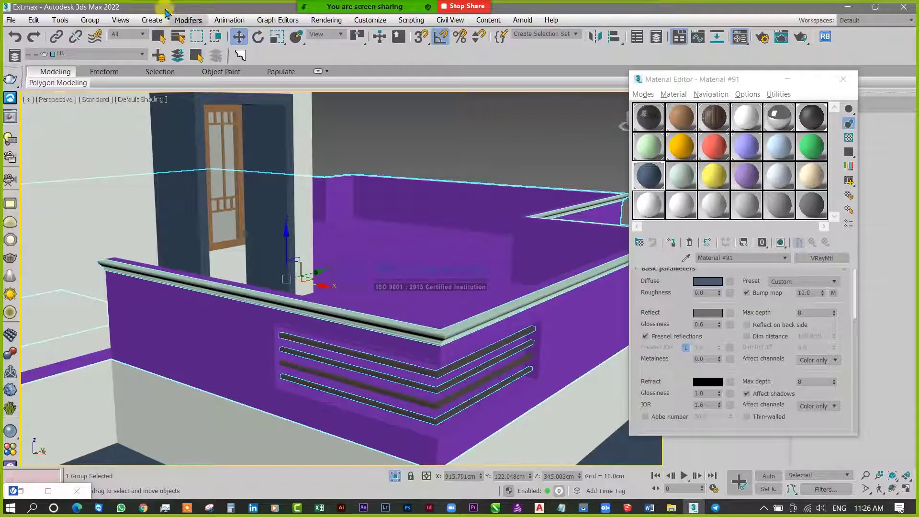
{"action": "left_click", "coordinate": [90, 20]}
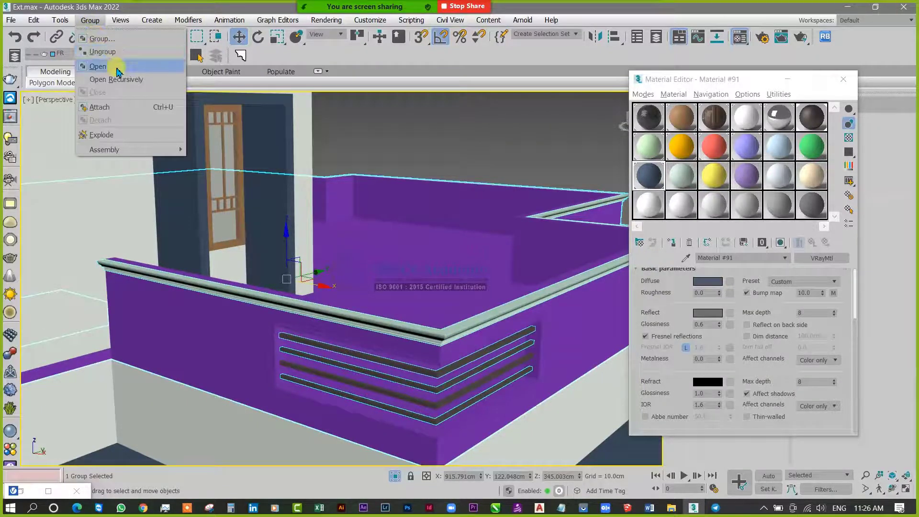
{"action": "left_click", "coordinate": [113, 53]}
{"action": "left_click", "coordinate": [434, 337]}
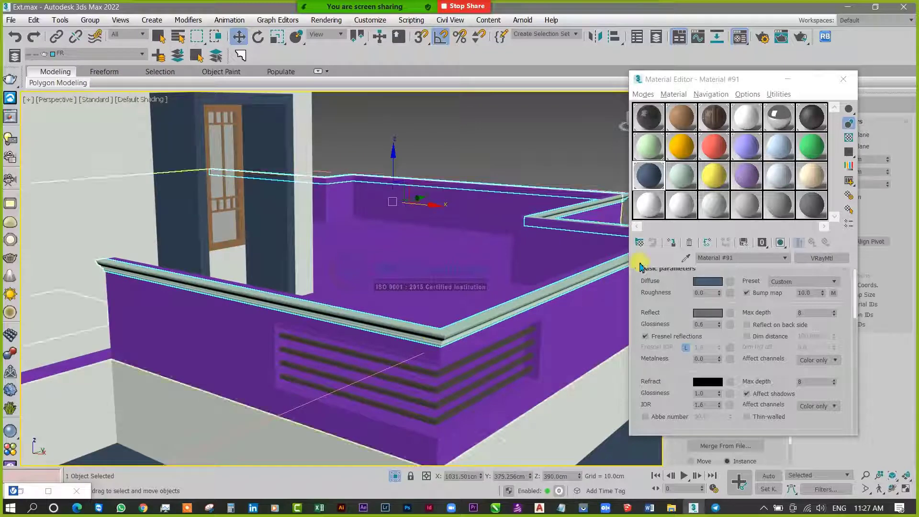
{"action": "left_click", "coordinate": [672, 242]}
- Isolate the remaining purple parapet group with its recessed horizontal bars and select it
{"action": "left_click", "coordinate": [438, 357]}
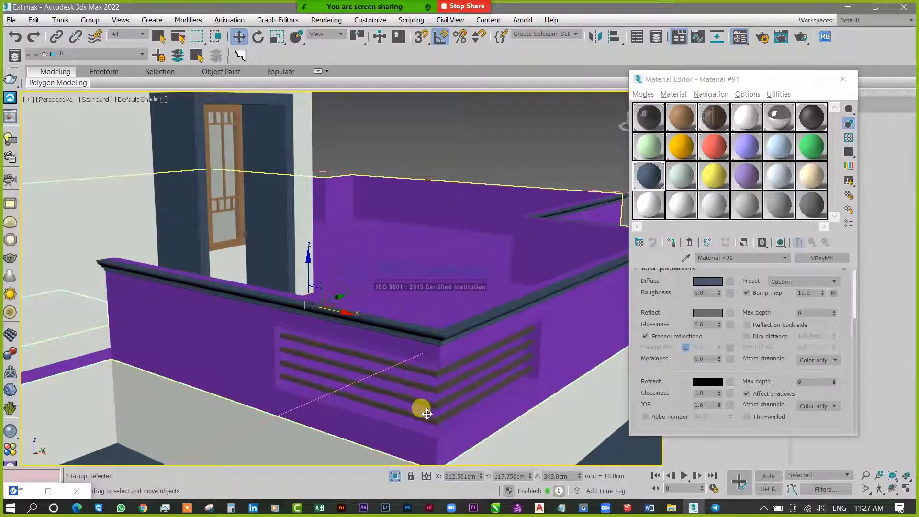
{"action": "key", "text": "alt+q"}
{"action": "left_click", "coordinate": [485, 383]}
{"action": "scroll", "coordinate": [492, 342], "scroll_direction": "up", "scroll_amount": 3}
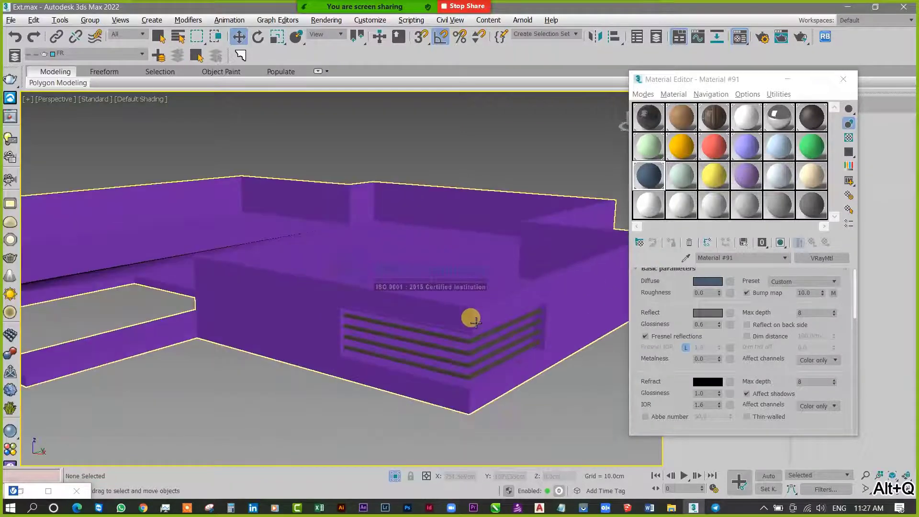
{"action": "left_click", "coordinate": [478, 338]}
{"action": "scroll", "coordinate": [514, 433], "scroll_direction": "up", "scroll_amount": 3}
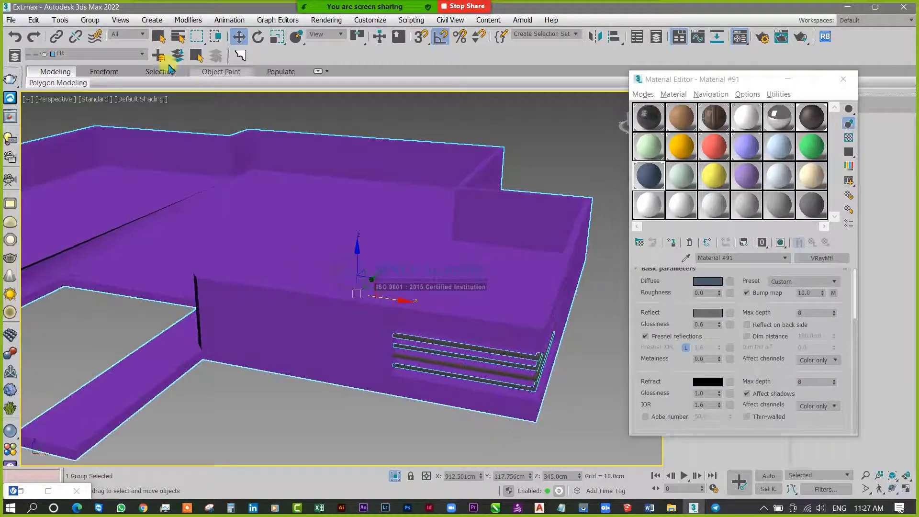
- Ungroup the selected roof slab group, select the slab-and-parapet object, and isolate it
{"action": "left_click", "coordinate": [90, 20]}
{"action": "left_click", "coordinate": [107, 63]}
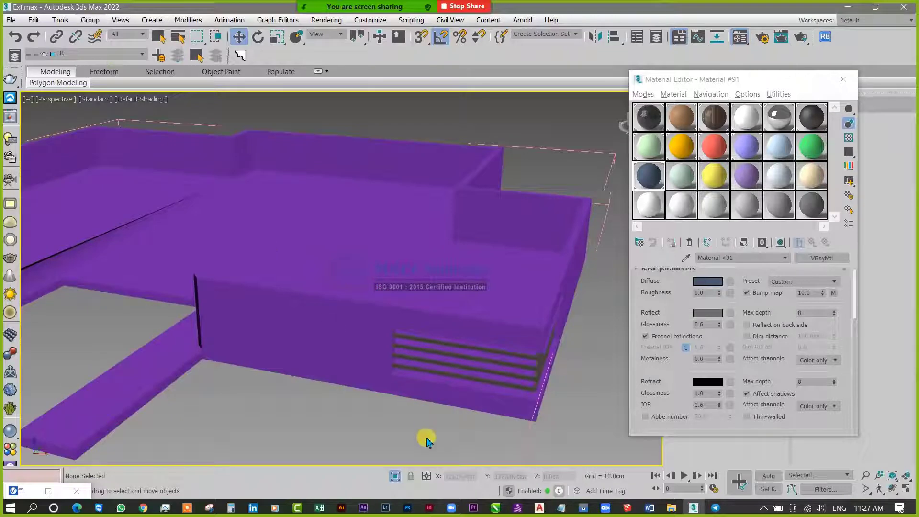
{"action": "left_click", "coordinate": [480, 329]}
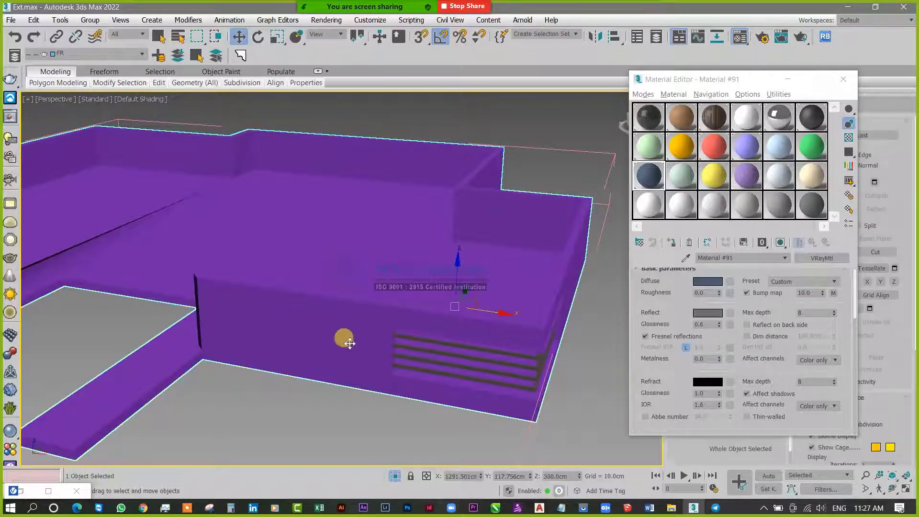
{"action": "key", "text": "alt+q"}
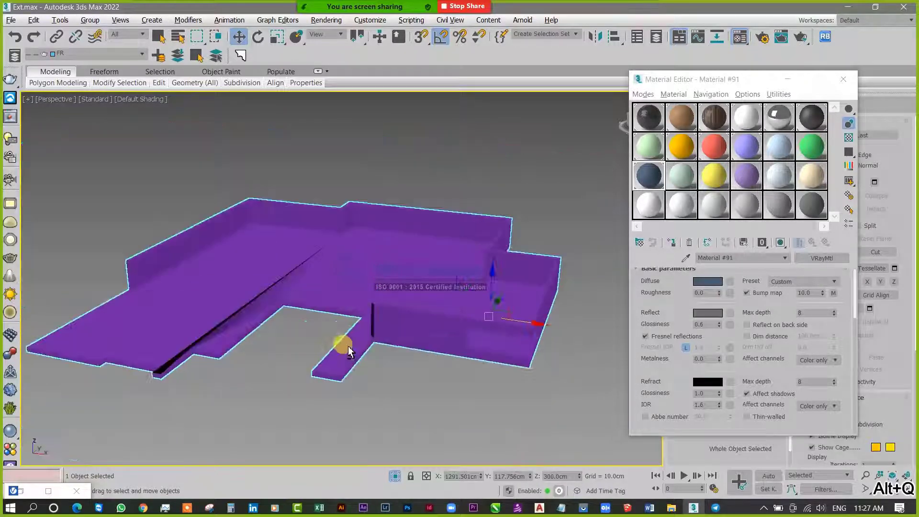
- Assign the dark blue Material #91 to the six thin frame polygons around the slab's recessed corner opening
{"action": "left_click", "coordinate": [548, 395]}
{"action": "middle_click_drag", "start_coordinate": [549, 394], "coordinate": [516, 367], "text": "alt"}
{"action": "scroll", "coordinate": [454, 298], "scroll_direction": "up", "scroll_amount": 4}
{"action": "left_click", "coordinate": [462, 297]}
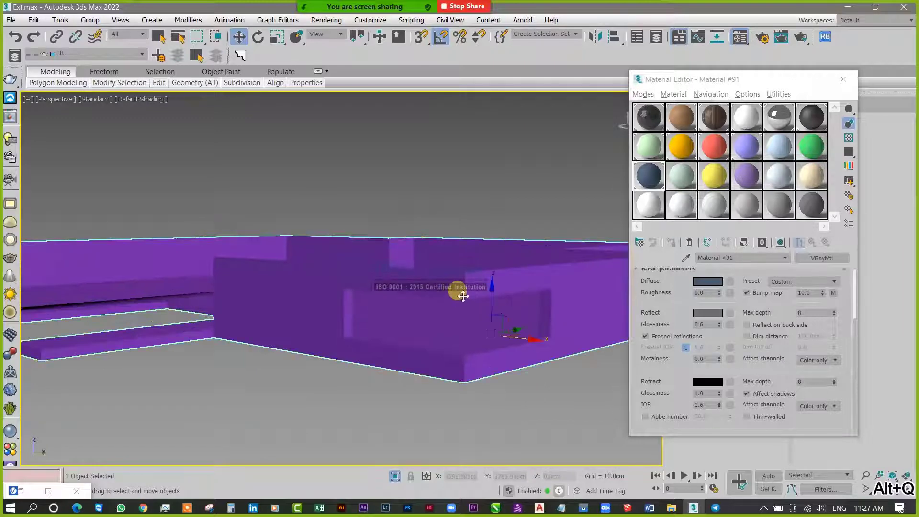
{"action": "key", "text": "4"}
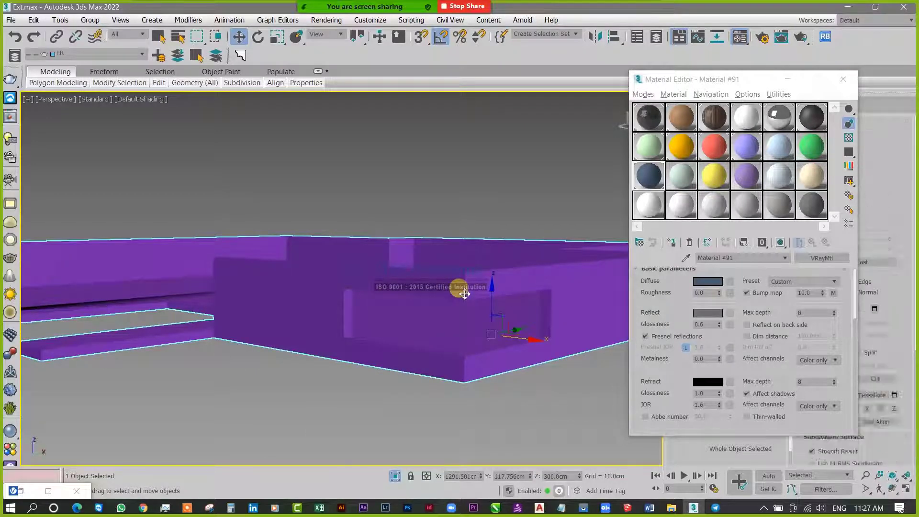
{"action": "left_click", "coordinate": [460, 293]}
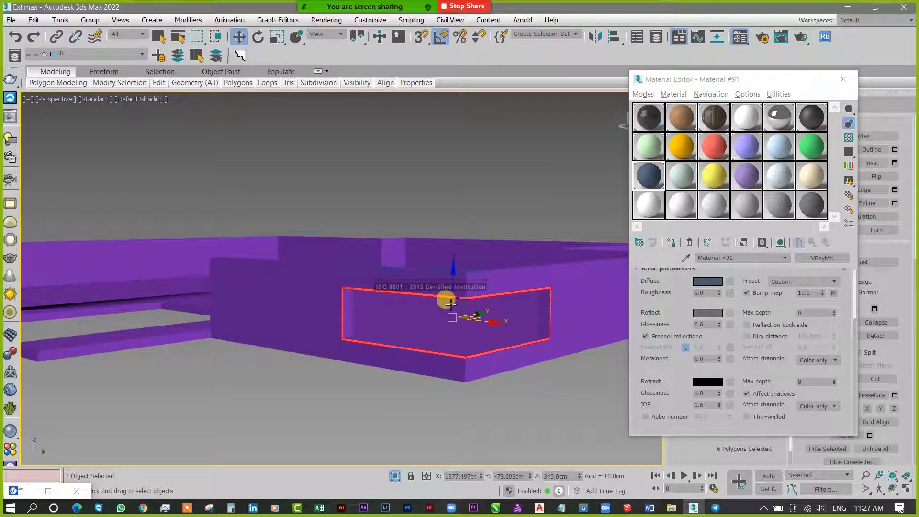
{"action": "middle_click_drag", "start_coordinate": [446, 300], "coordinate": [575, 321], "text": "alt"}
{"action": "left_click_drag", "start_coordinate": [670, 167], "coordinate": [513, 302]}
{"action": "scroll", "coordinate": [446, 291], "scroll_direction": "down", "scroll_amount": 4}
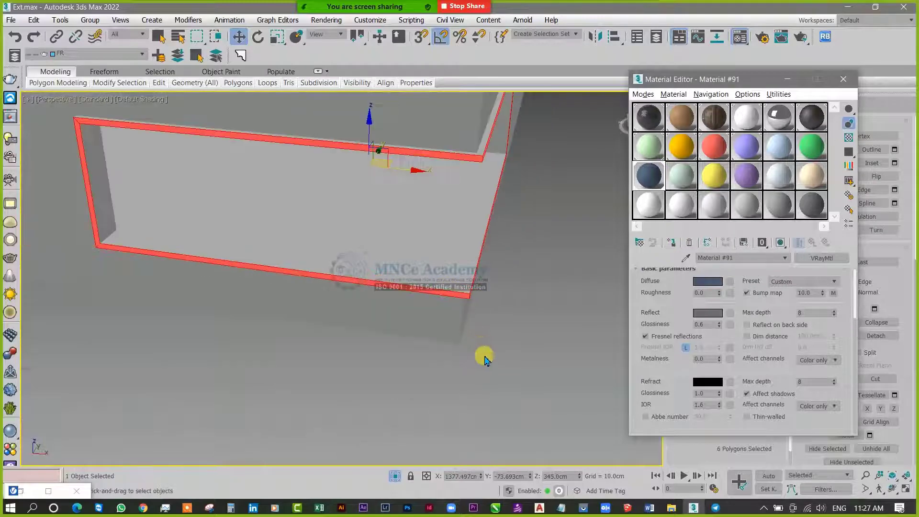
{"action": "scroll", "coordinate": [471, 355], "scroll_direction": "down", "scroll_amount": 5}
{"action": "middle_click_drag", "start_coordinate": [472, 358], "coordinate": [465, 380], "text": "alt"}
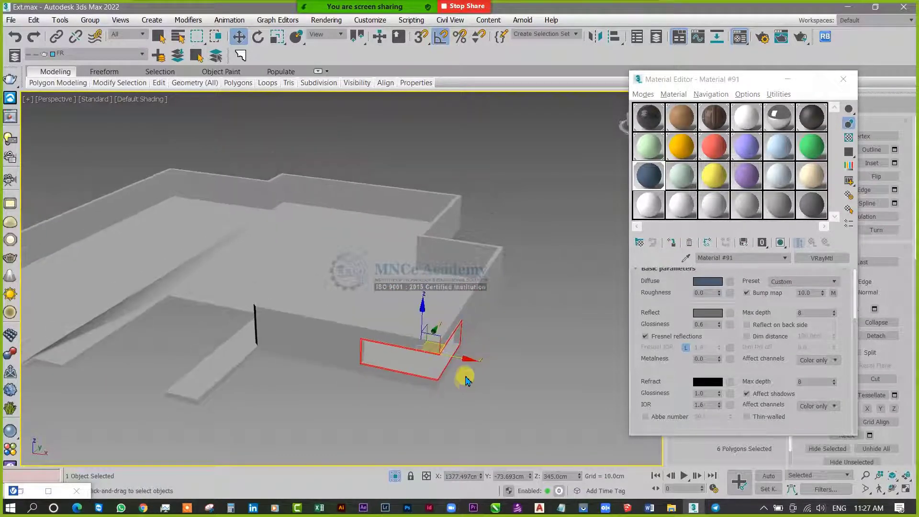
- Invert the polygon selection, assign Material #14 to all polygons outside the corner frame, and leave polygon editing
{"action": "key", "text": "ctrl+i"}
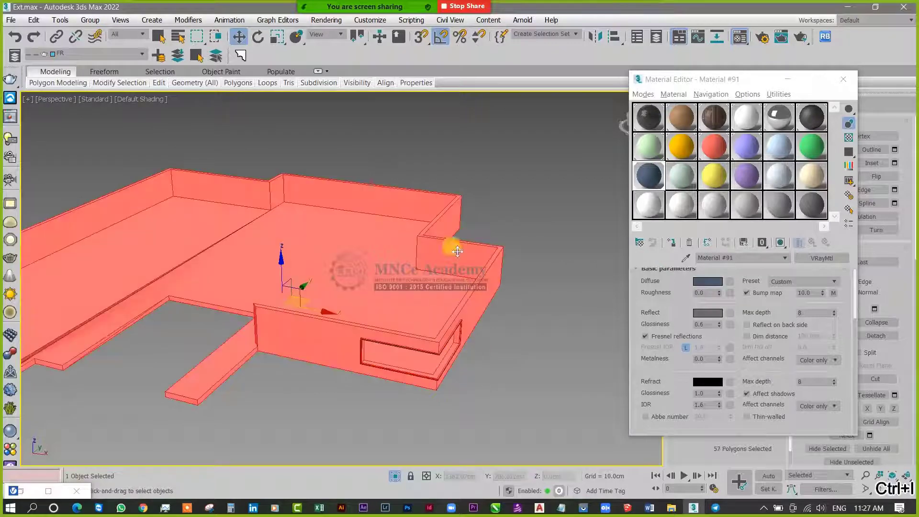
{"action": "scroll", "coordinate": [415, 334], "scroll_direction": "up", "scroll_amount": 6}
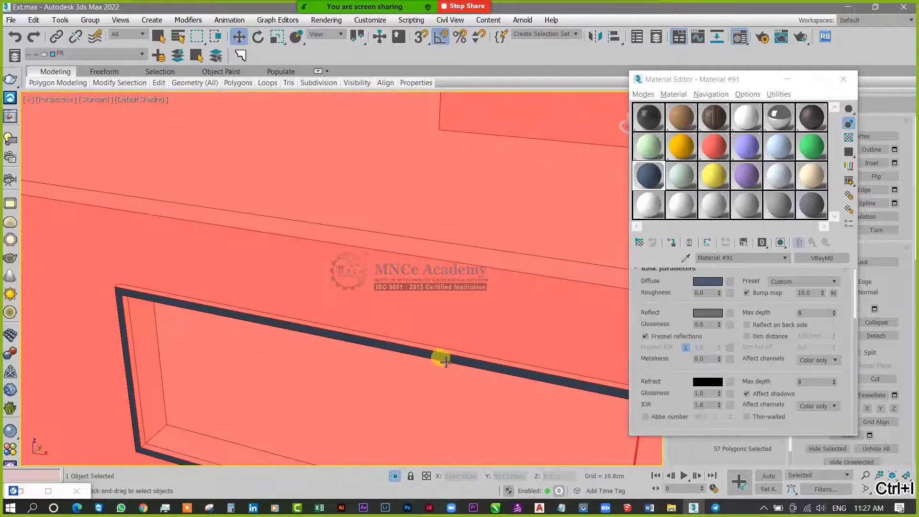
{"action": "left_click", "coordinate": [681, 182]}
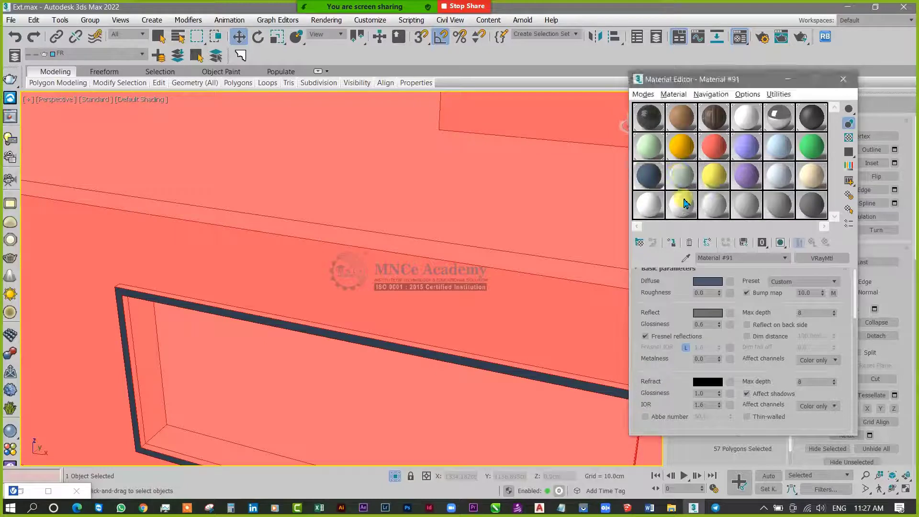
{"action": "left_click", "coordinate": [673, 243]}
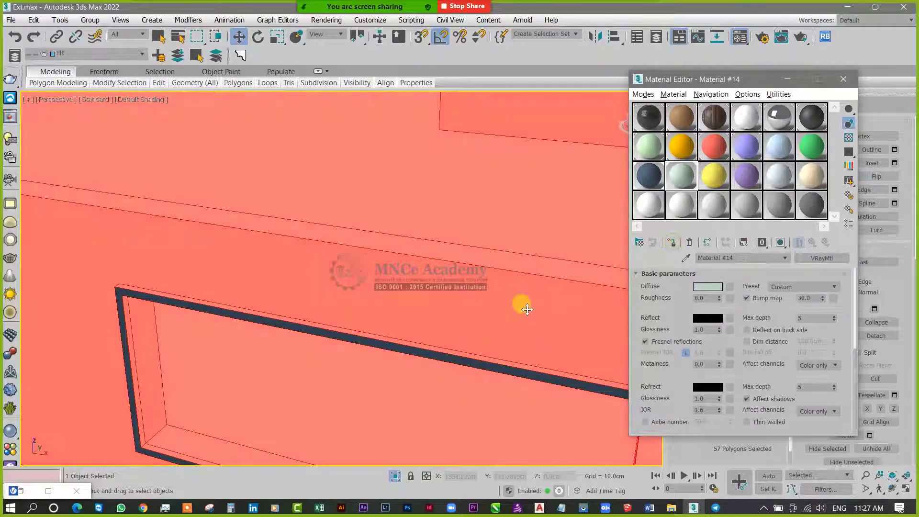
{"action": "scroll", "coordinate": [361, 285], "scroll_direction": "down", "scroll_amount": 4}
{"action": "middle_click_drag", "start_coordinate": [494, 335], "coordinate": [526, 349]}
{"action": "key", "text": "6"}
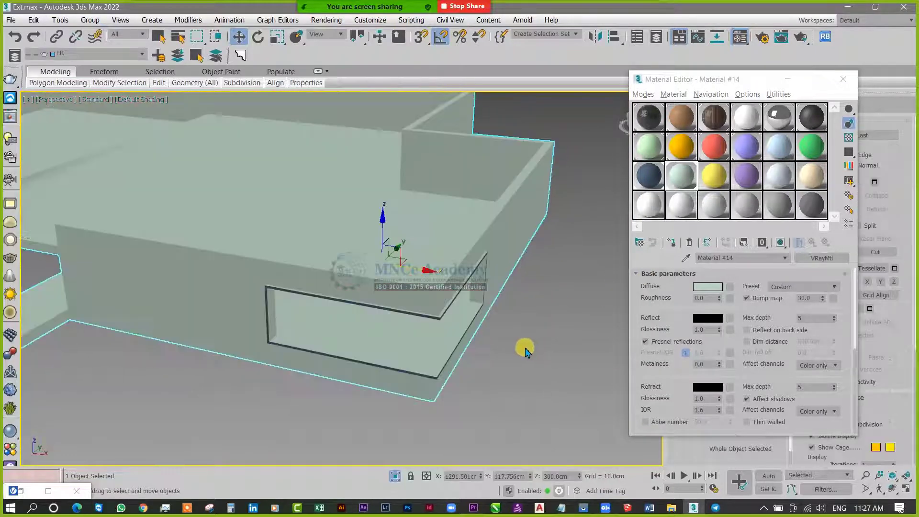
- Copy the VRayMtl settings of Material #91 and paste them as a copy into Material #14
{"action": "left_click", "coordinate": [651, 179]}
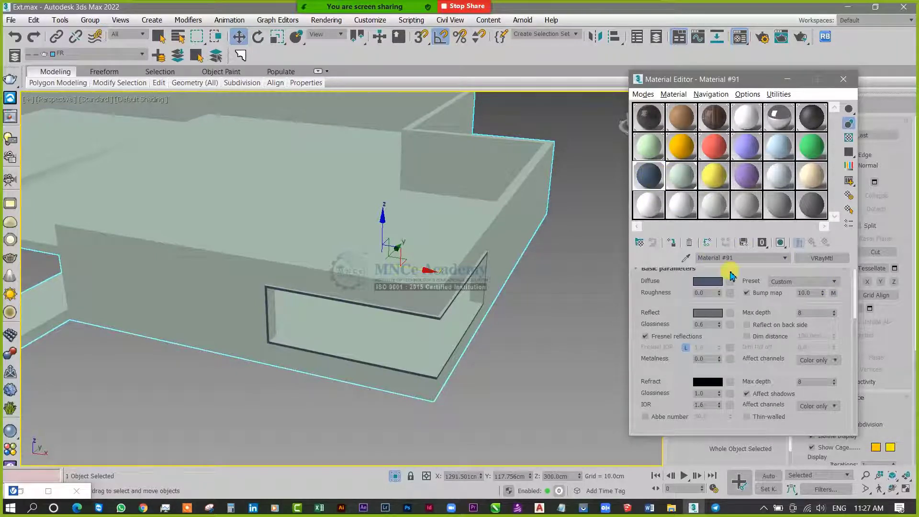
{"action": "left_click_drag", "start_coordinate": [684, 178], "coordinate": [393, 244]}
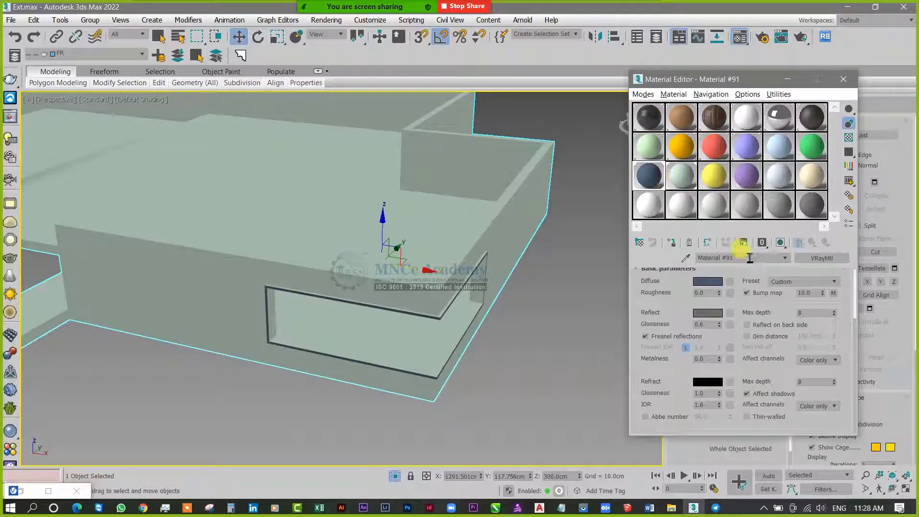
{"action": "left_click", "coordinate": [821, 261]}
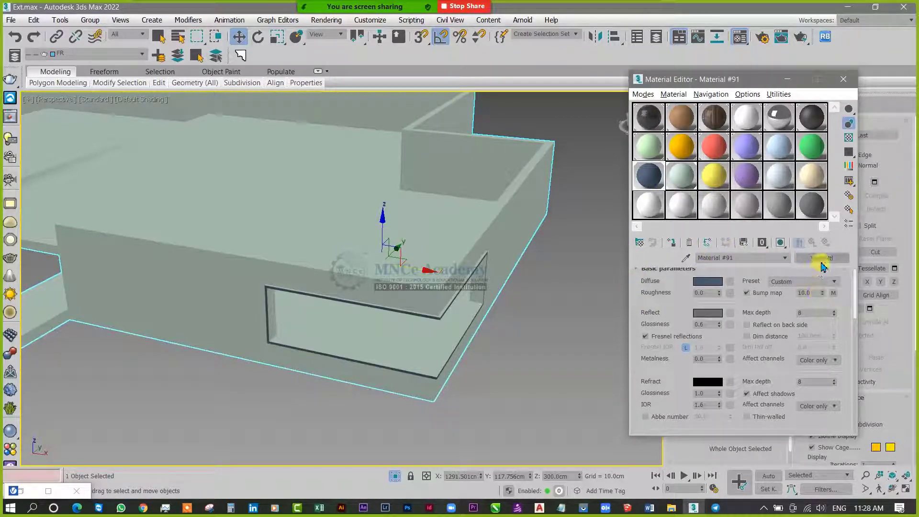
{"action": "right_click", "coordinate": [823, 262]}
{"action": "left_click", "coordinate": [843, 275]}
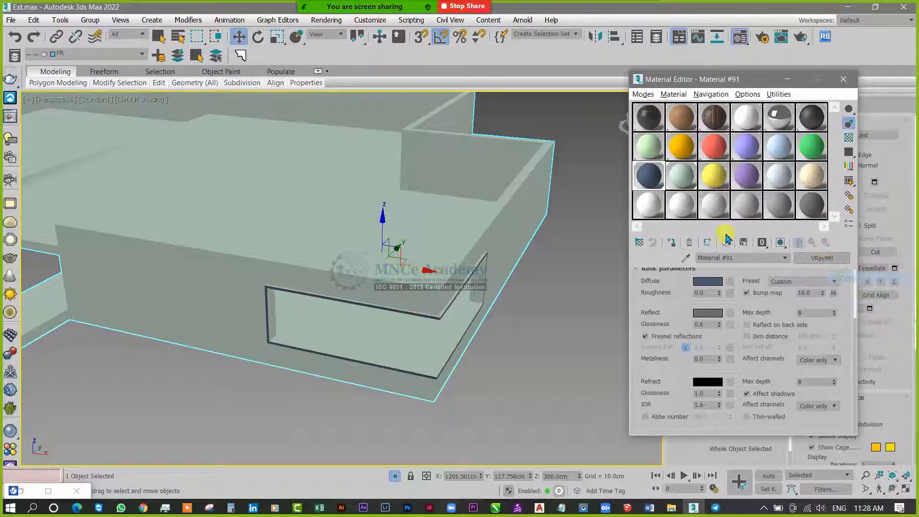
{"action": "left_click", "coordinate": [719, 211]}
{"action": "left_click", "coordinate": [683, 177]}
{"action": "left_click", "coordinate": [813, 282]}
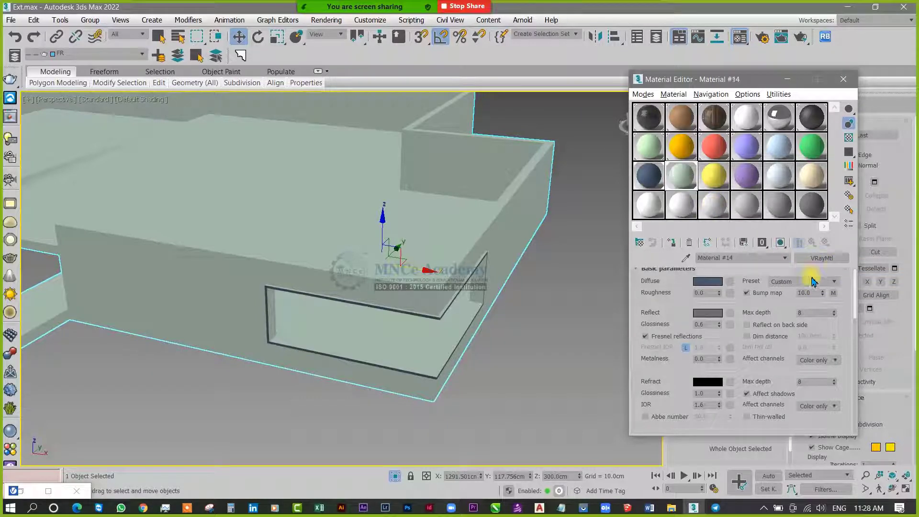
{"action": "right_click", "coordinate": [828, 264]}
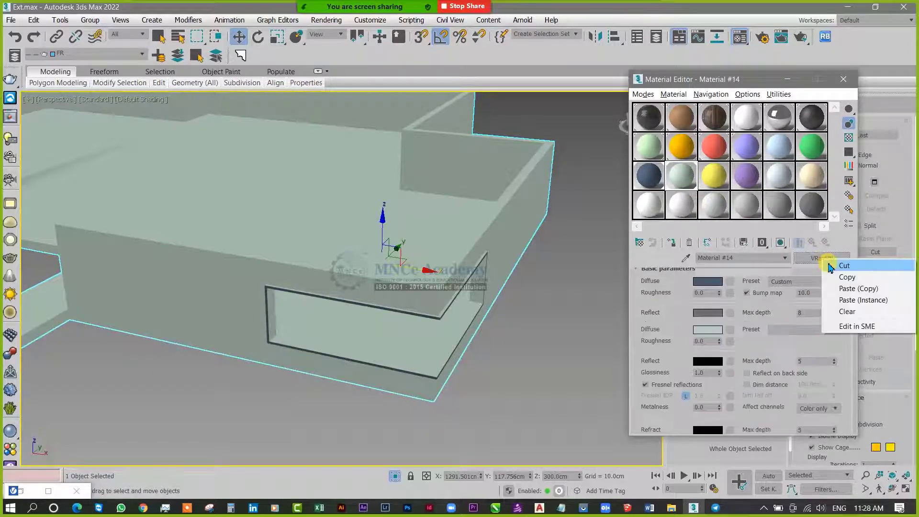
{"action": "left_click", "coordinate": [847, 289]}
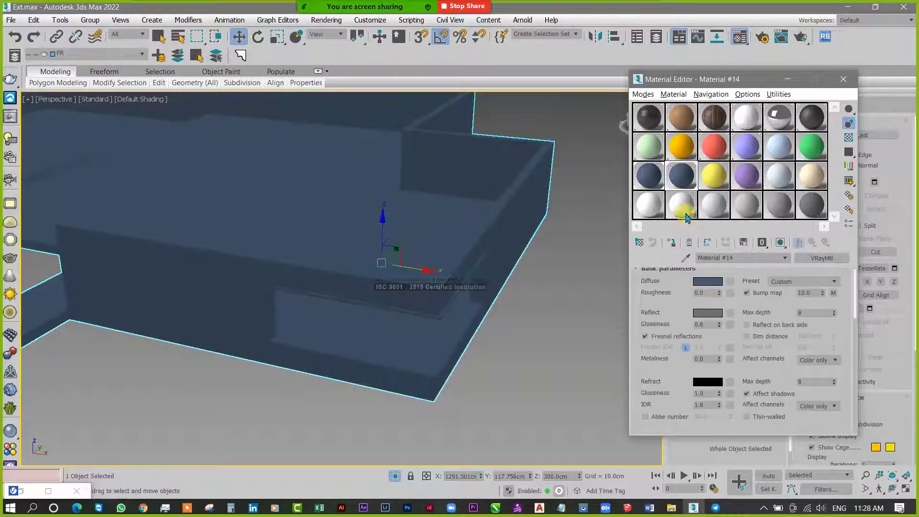
- Set the diffuse colour of Material #14 to a light grey with red, green and blue at 202
{"action": "left_click", "coordinate": [707, 282]}
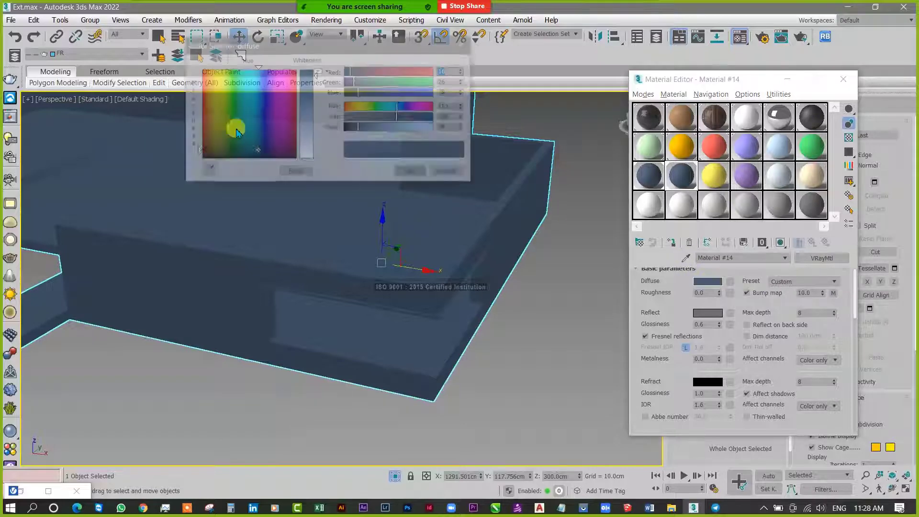
{"action": "left_click", "coordinate": [252, 150]}
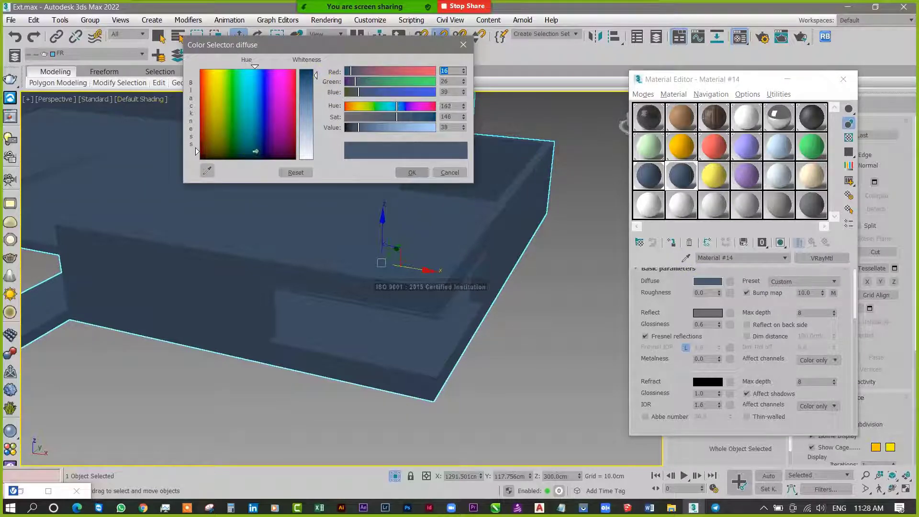
{"action": "left_click_drag", "start_coordinate": [256, 151], "coordinate": [256, 159]}
{"action": "left_click_drag", "start_coordinate": [316, 76], "coordinate": [319, 145]}
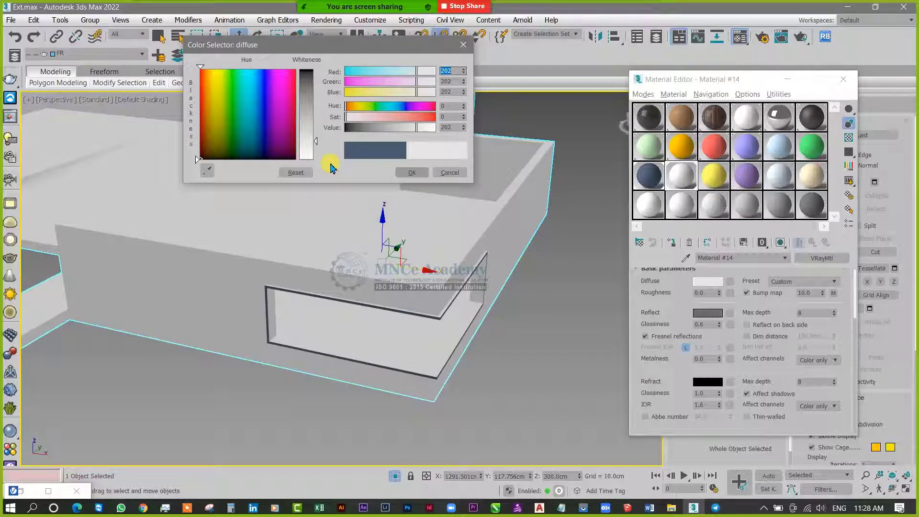
{"action": "left_click", "coordinate": [413, 174]}
- End the isolation of the roof slab object to bring back the whole house
{"action": "scroll", "coordinate": [483, 321], "scroll_direction": "down", "scroll_amount": 5}
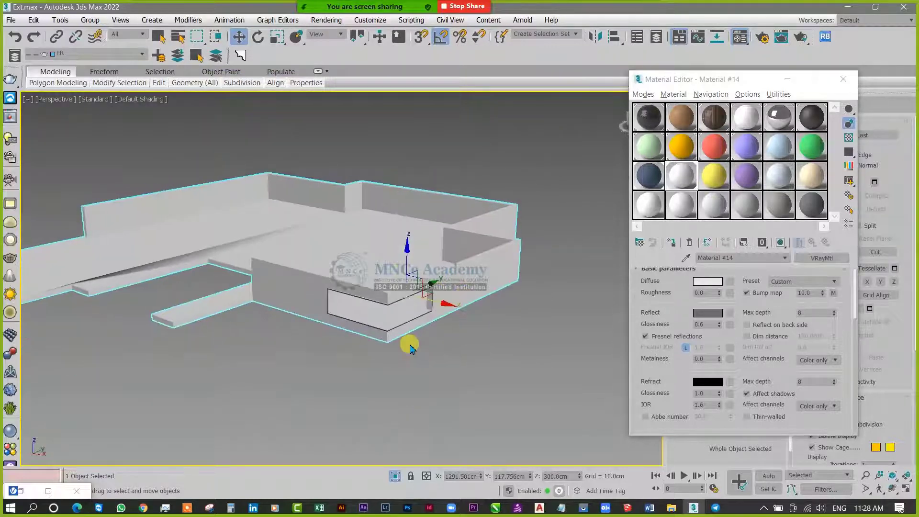
{"action": "scroll", "coordinate": [482, 309], "scroll_direction": "up", "scroll_amount": 5}
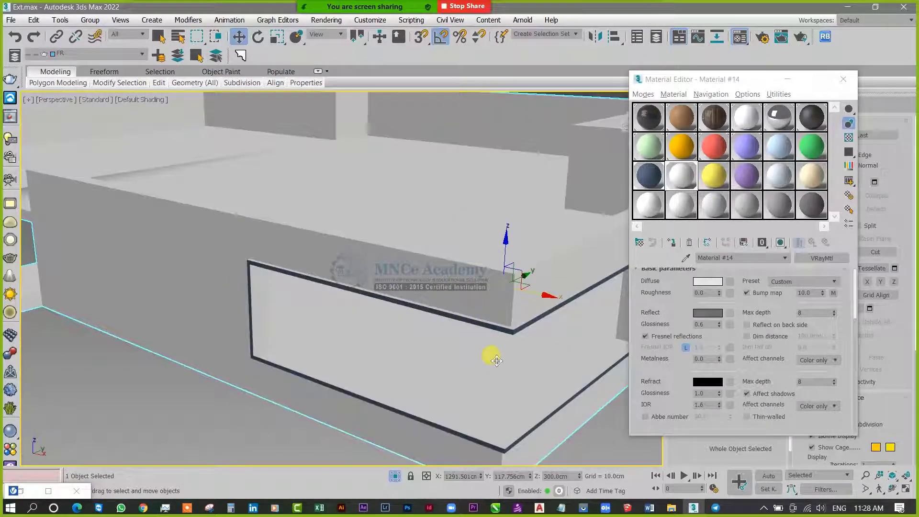
{"action": "scroll", "coordinate": [484, 362], "scroll_direction": "down", "scroll_amount": 3}
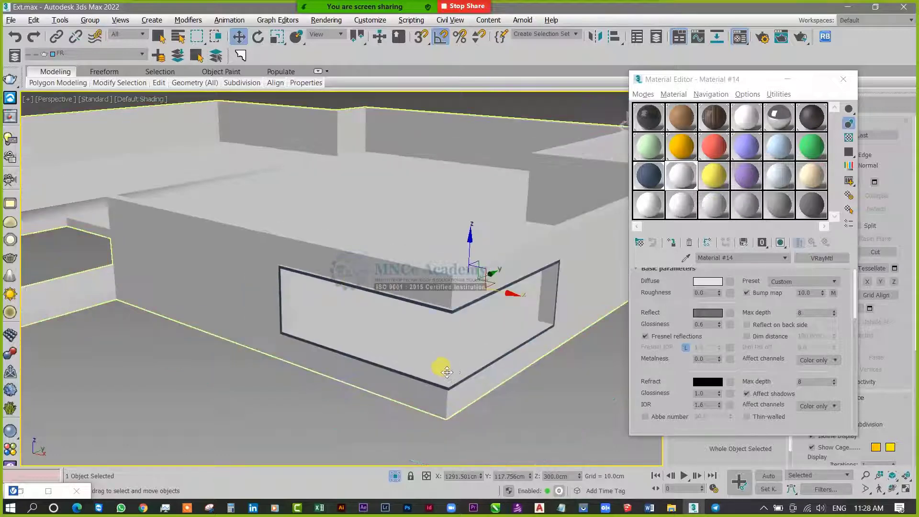
{"action": "middle_click_drag", "start_coordinate": [327, 355], "coordinate": [318, 304], "text": "alt"}
{"action": "right_click", "coordinate": [317, 304]}
{"action": "left_click", "coordinate": [359, 243]}
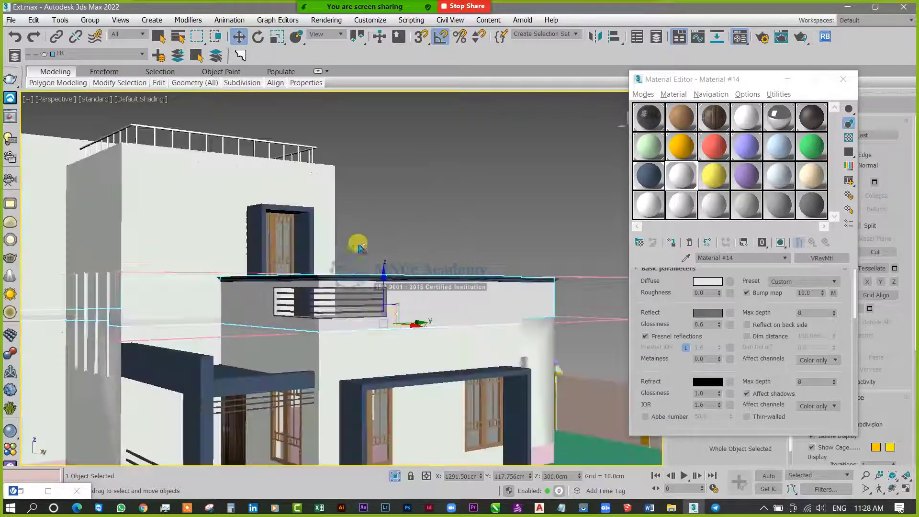
{"action": "scroll", "coordinate": [412, 258], "scroll_direction": "down", "scroll_amount": 4}
{"action": "middle_click_drag", "start_coordinate": [413, 269], "coordinate": [448, 359], "text": "alt"}
{"action": "scroll", "coordinate": [448, 360], "scroll_direction": "up", "scroll_amount": 5}
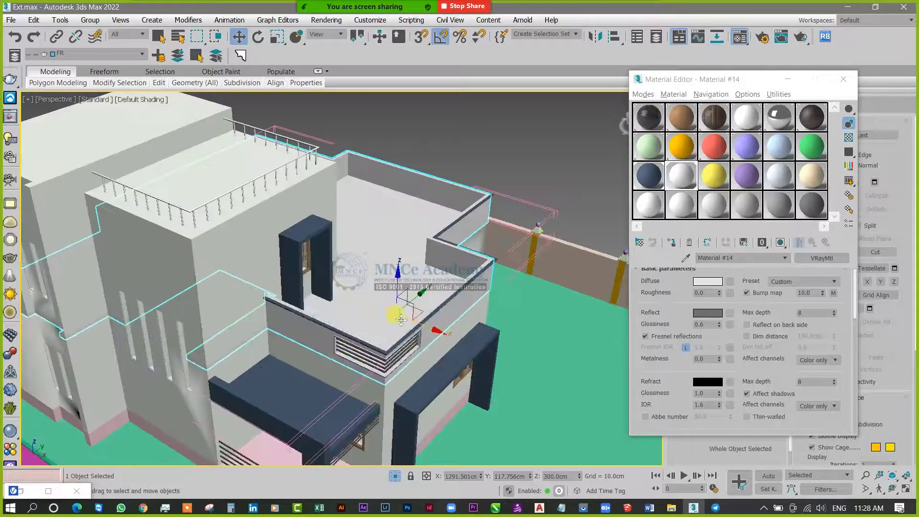
{"action": "middle_click_drag", "start_coordinate": [411, 329], "coordinate": [429, 322], "text": "alt"}
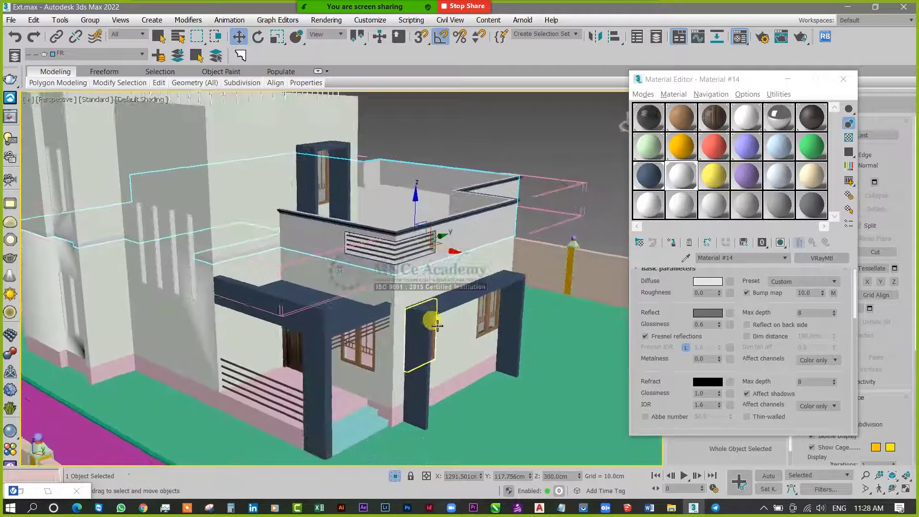
- Select the ground-floor walls object and isolate it
{"action": "left_click", "coordinate": [434, 287]}
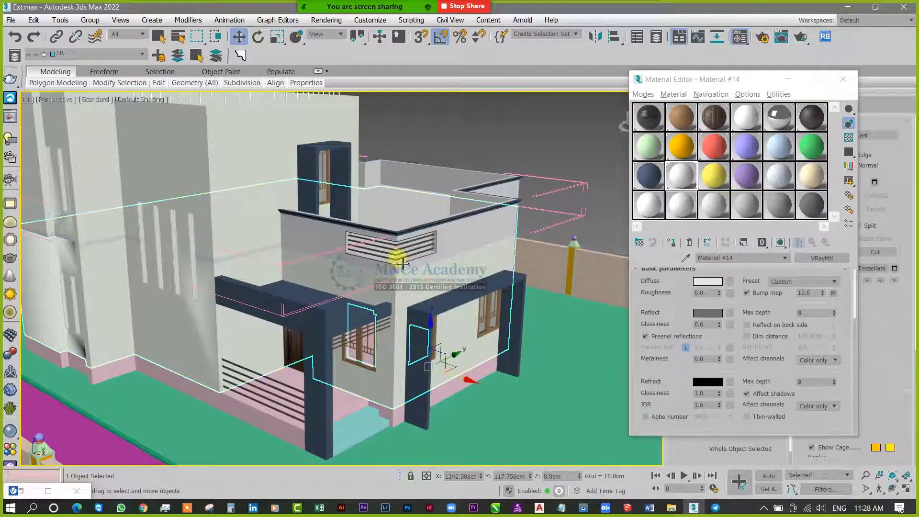
{"action": "key", "text": "alt+q"}
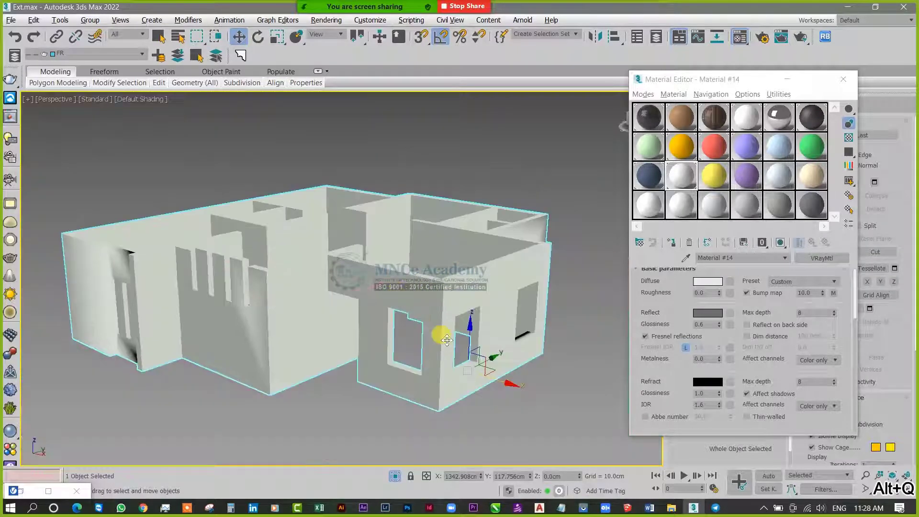
{"action": "middle_click_drag", "start_coordinate": [464, 364], "coordinate": [488, 359], "text": "alt"}
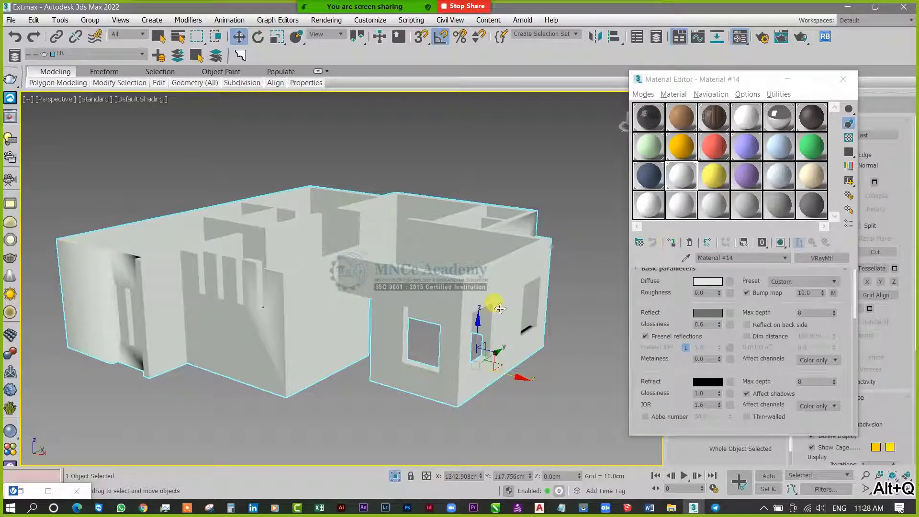
- Select the projecting front room's outer wall polygons together with the wall tops, and assign Material #14 to them
{"action": "key", "text": "4"}
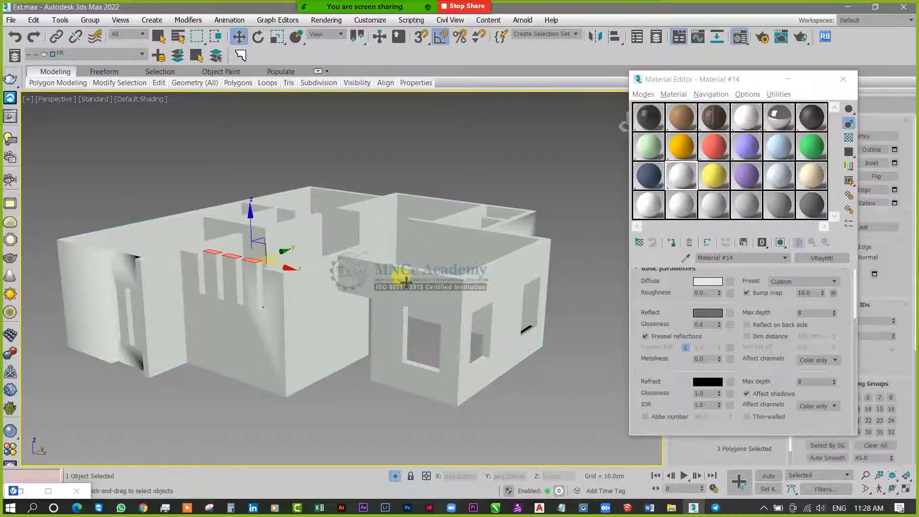
{"action": "middle_click_drag", "start_coordinate": [404, 301], "coordinate": [455, 321], "text": "alt"}
{"action": "left_click_drag", "start_coordinate": [530, 395], "coordinate": [334, 109]}
{"action": "middle_click_drag", "start_coordinate": [423, 221], "coordinate": [459, 298], "text": "alt"}
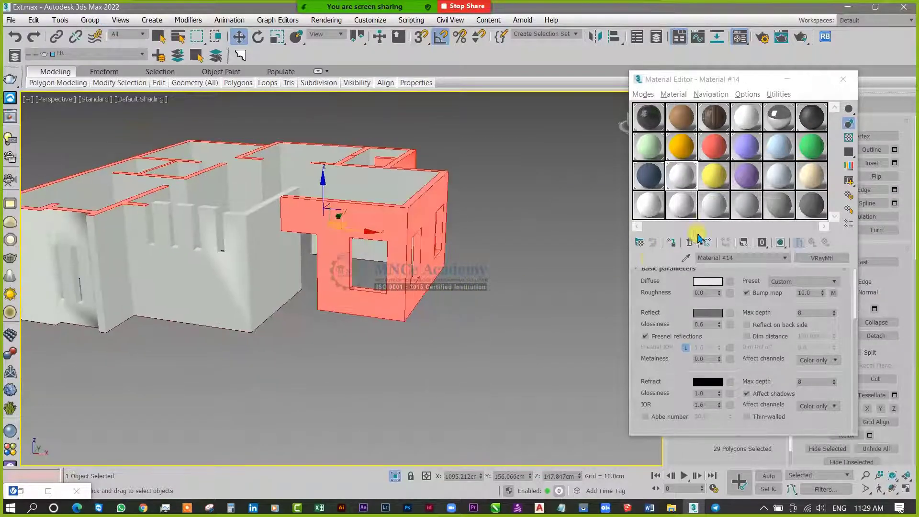
{"action": "left_click", "coordinate": [679, 246]}
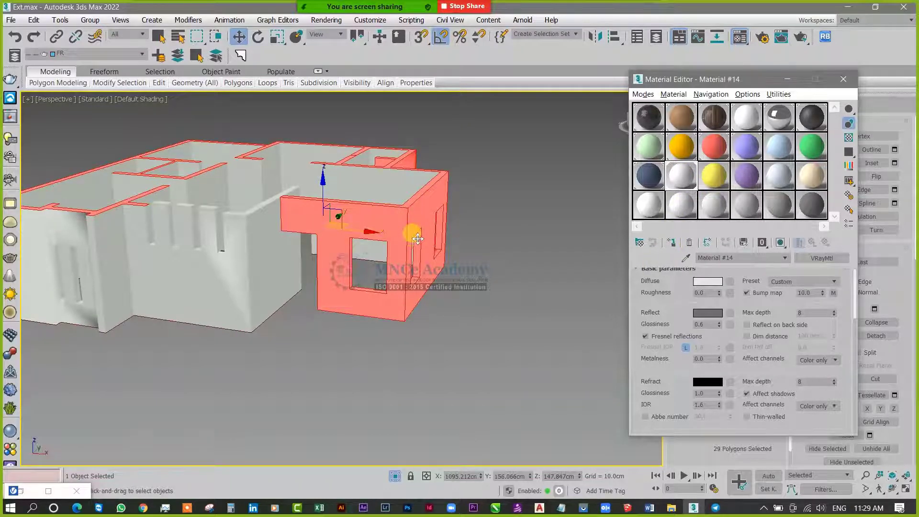
- Paste a copy of the dark blue V-Ray material onto the yellow Material #15
{"action": "right_click", "coordinate": [491, 207]}
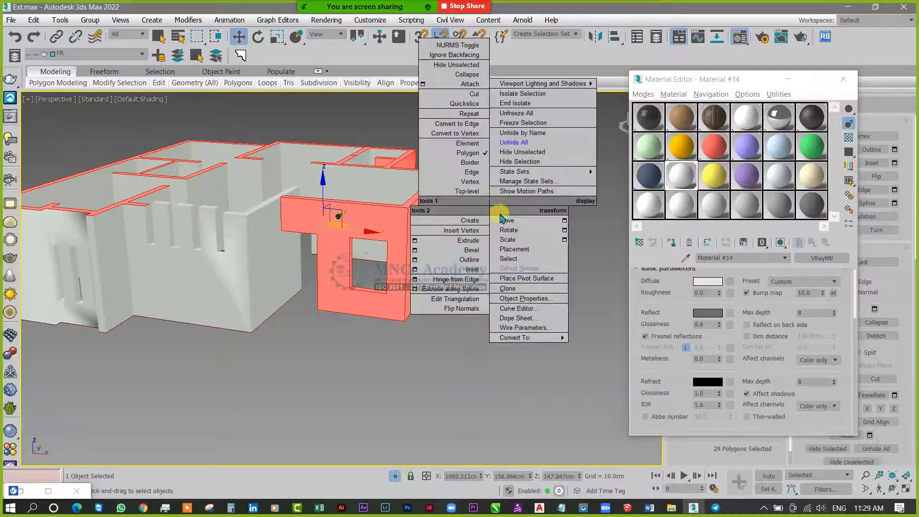
{"action": "left_click", "coordinate": [462, 358]}
{"action": "middle_click_drag", "start_coordinate": [476, 335], "coordinate": [417, 323], "text": "alt"}
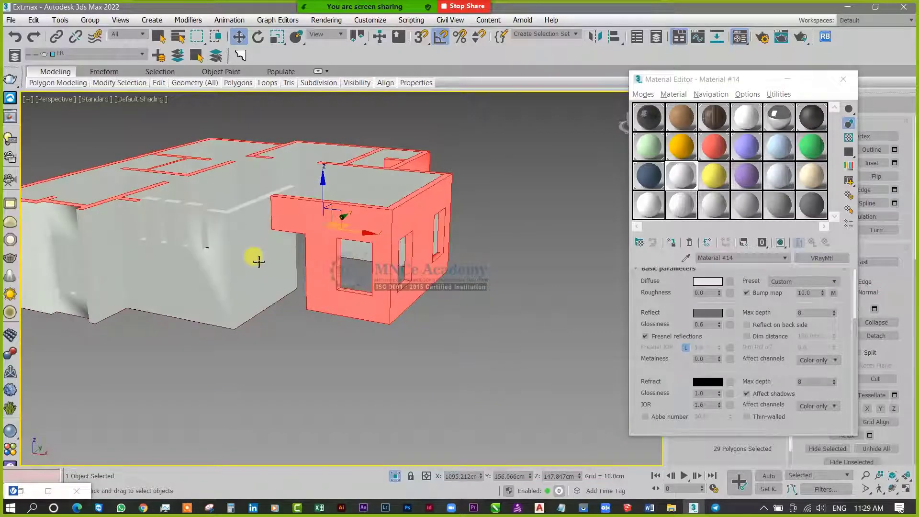
{"action": "middle_click_drag", "start_coordinate": [250, 296], "coordinate": [329, 338]}
{"action": "scroll", "coordinate": [205, 292], "scroll_direction": "up", "scroll_amount": 3}
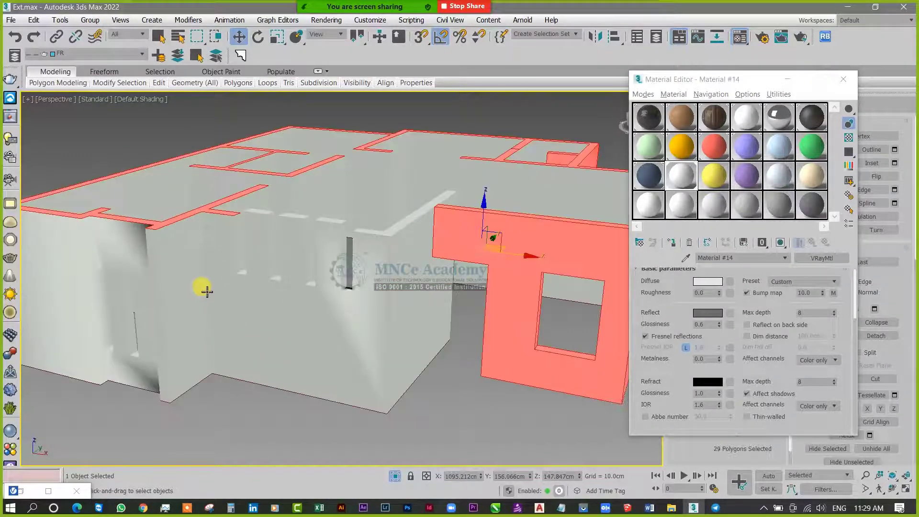
{"action": "middle_click_drag", "start_coordinate": [287, 304], "coordinate": [314, 308]}
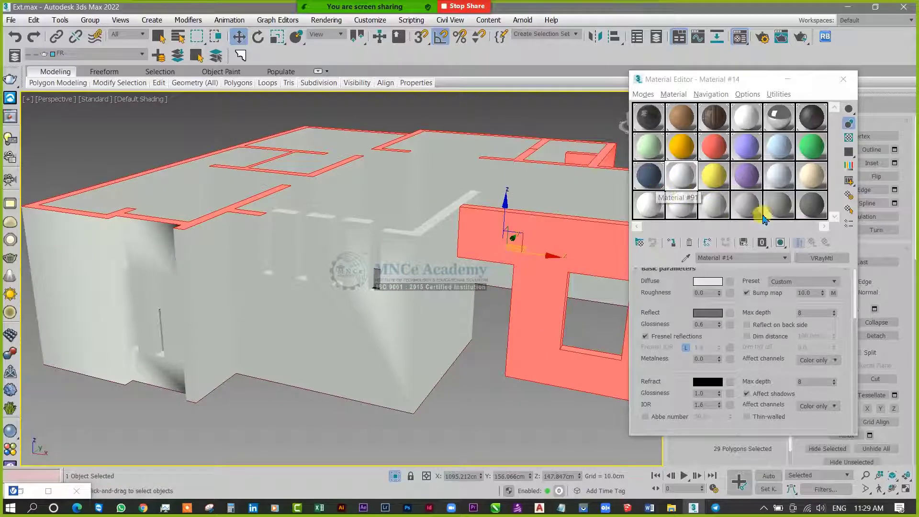
{"action": "left_click", "coordinate": [716, 176]}
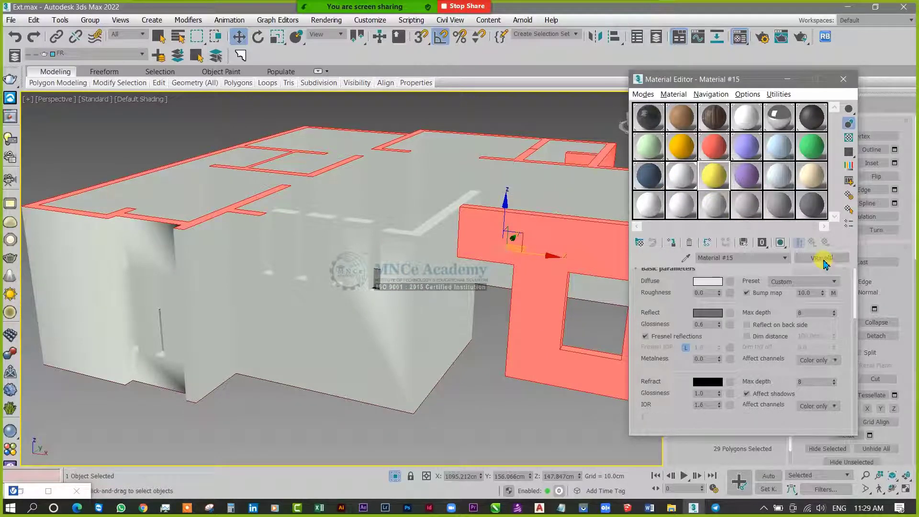
{"action": "right_click", "coordinate": [824, 261]}
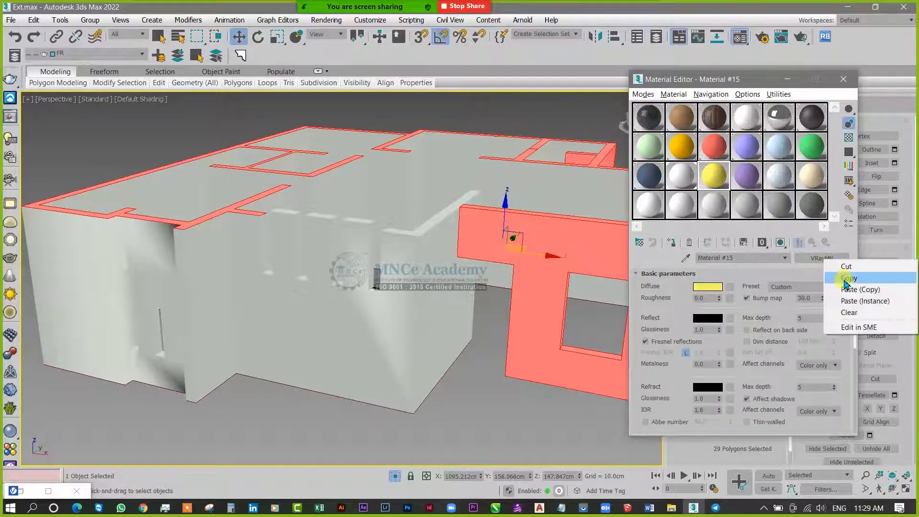
{"action": "left_click", "coordinate": [846, 281]}
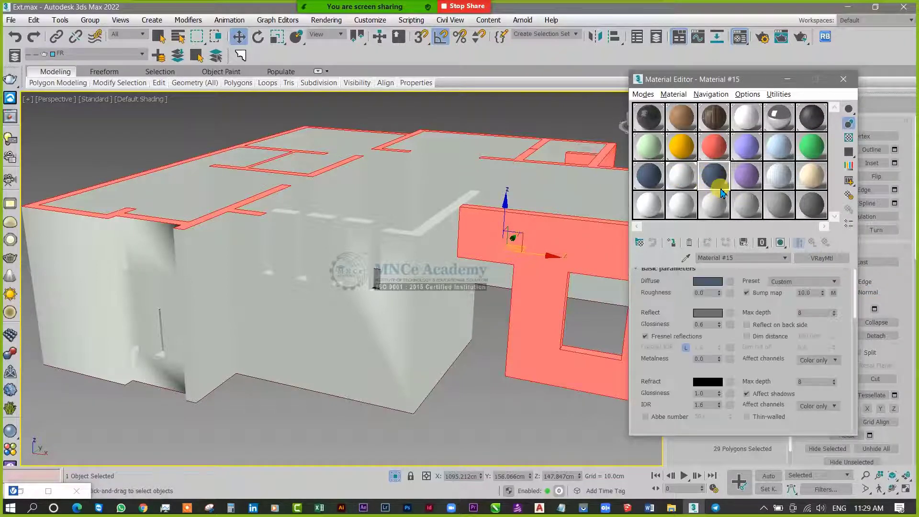
- Set the diffuse colour of Material #15 to a purple with red 57, green 16 and blue 161
{"action": "left_click", "coordinate": [708, 281]}
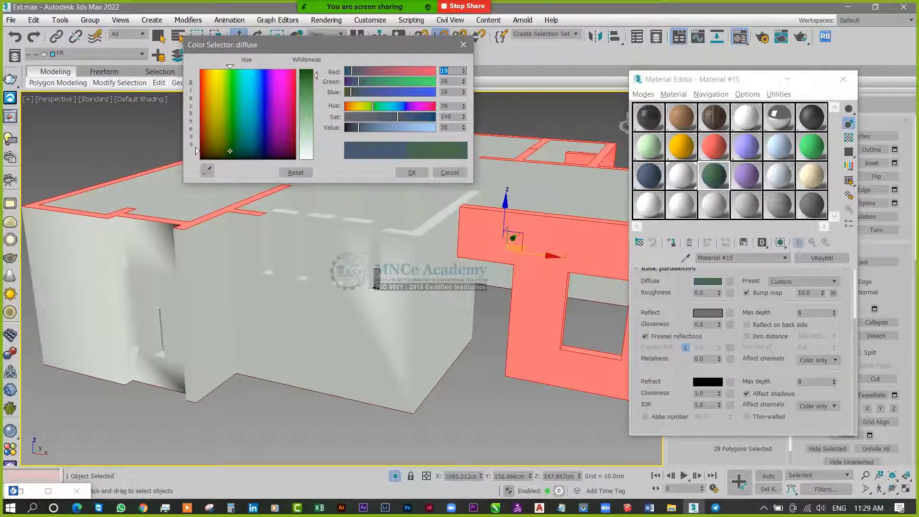
{"action": "left_click_drag", "start_coordinate": [238, 151], "coordinate": [214, 151]}
{"action": "left_click", "coordinate": [197, 150]}
{"action": "left_click_drag", "start_coordinate": [196, 149], "coordinate": [197, 144]}
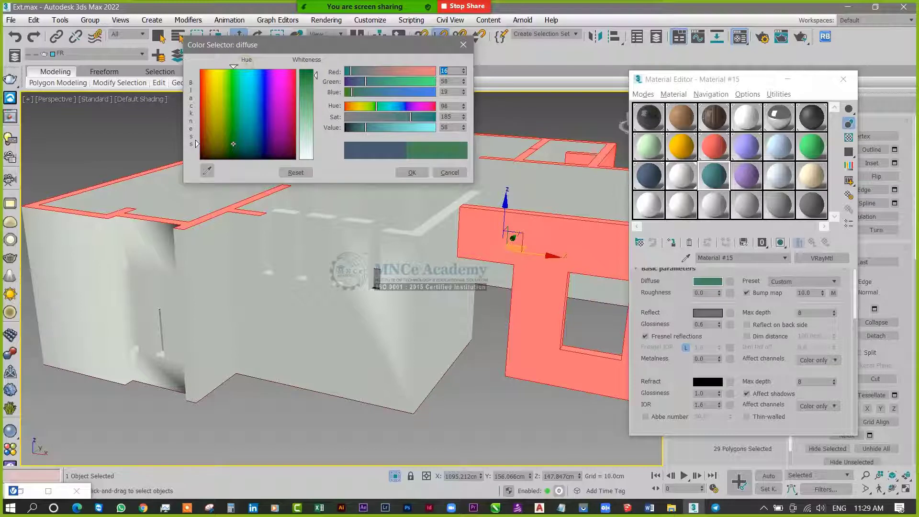
{"action": "left_click_drag", "start_coordinate": [234, 66], "coordinate": [273, 66]}
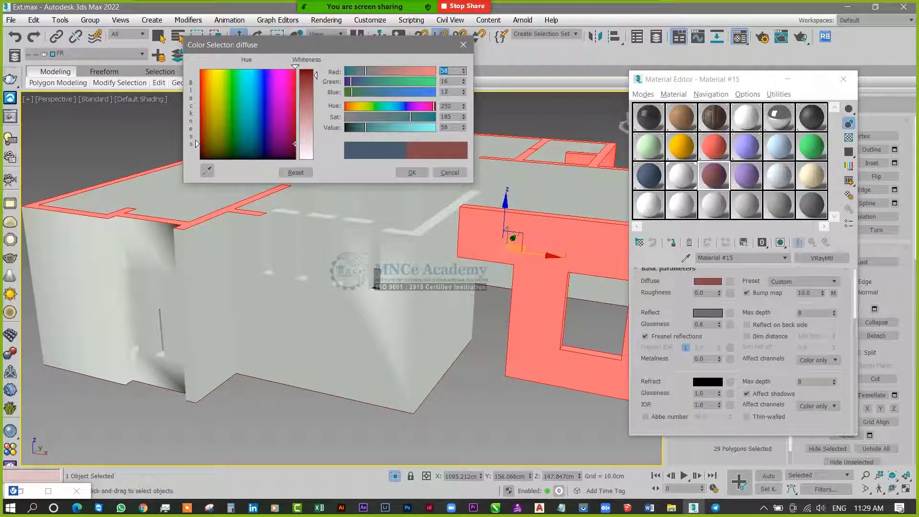
{"action": "left_click_drag", "start_coordinate": [276, 66], "coordinate": [241, 66]}
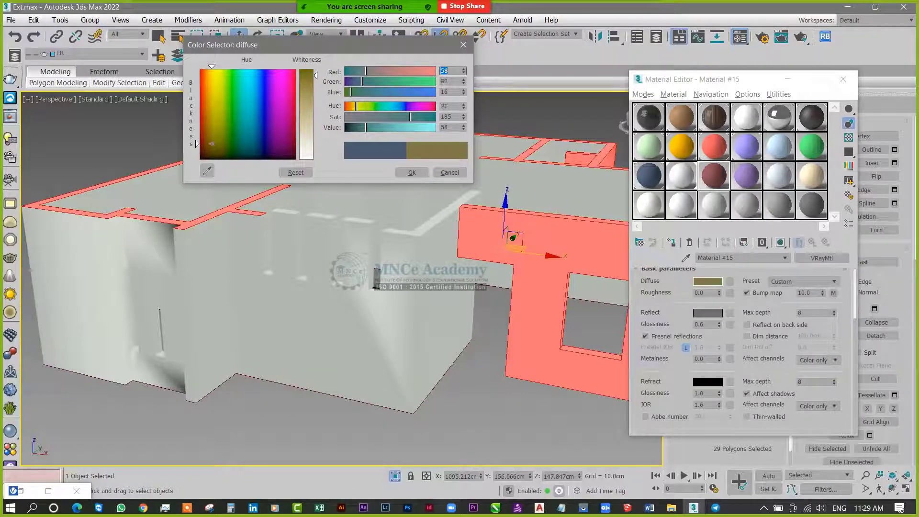
{"action": "mouse_move", "coordinate": [207, 144]}
{"action": "left_mouse_down"}
{"action": "mouse_move", "coordinate": [265, 150]}
{"action": "mouse_move", "coordinate": [257, 100]}
{"action": "mouse_move", "coordinate": [267, 96]}
{"action": "mouse_move", "coordinate": [257, 86]}
{"action": "mouse_move", "coordinate": [269, 112]}
{"action": "mouse_move", "coordinate": [269, 105]}
{"action": "left_mouse_up"}
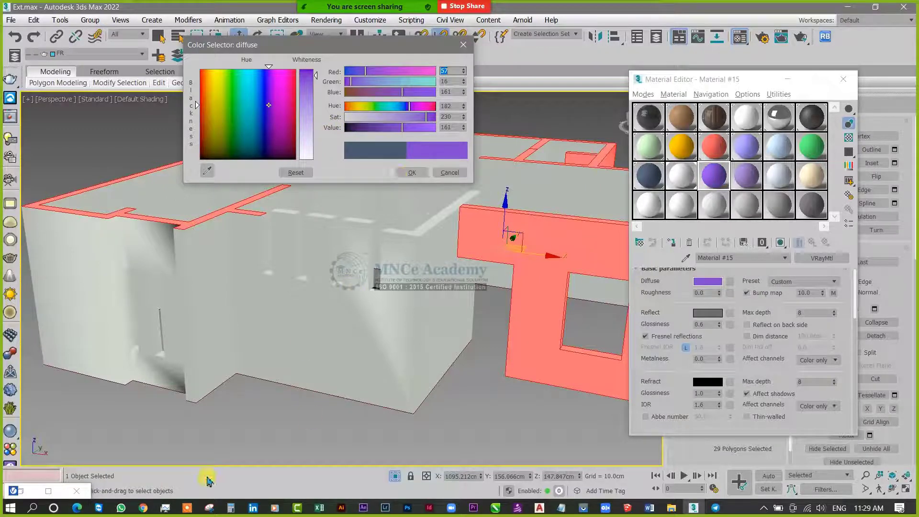
- Switch to Chrome and open the bookmarked Color Codes page from the My Work bookmarks
{"action": "left_click", "coordinate": [143, 508]}
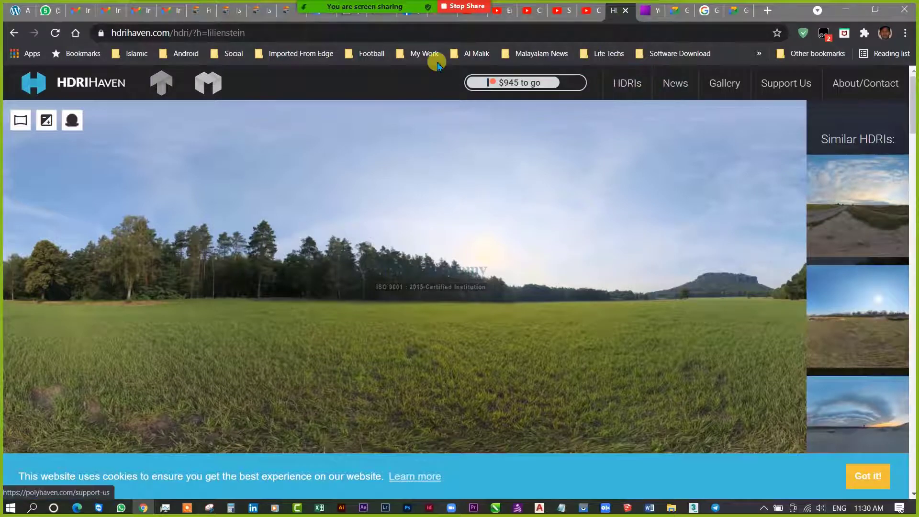
{"action": "left_click", "coordinate": [422, 54]}
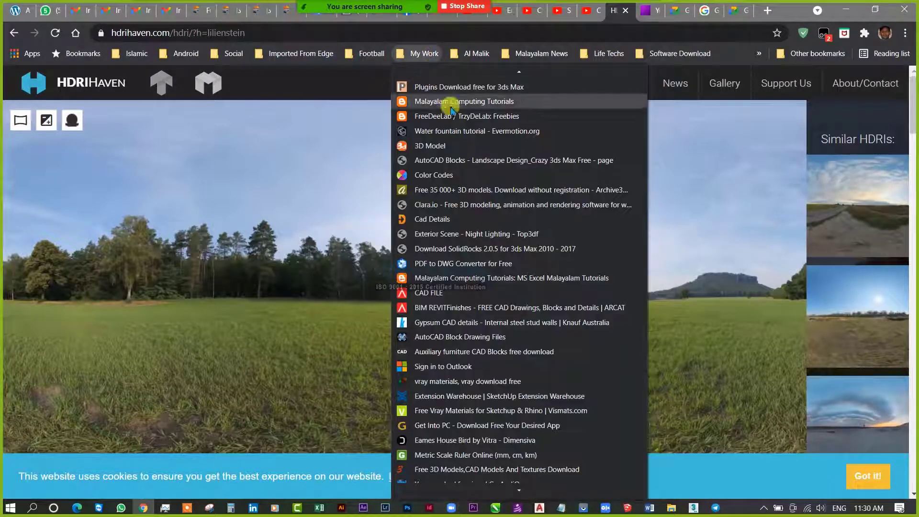
{"action": "left_click", "coordinate": [450, 179]}
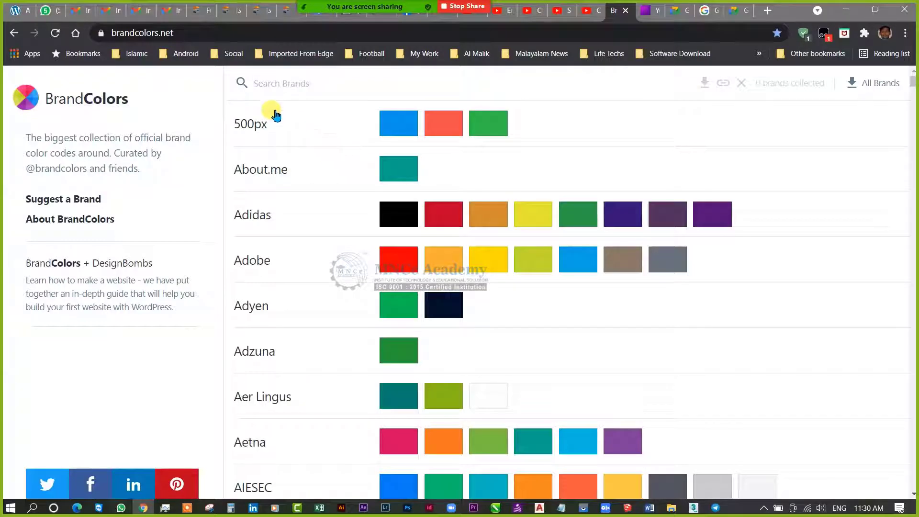
- Look through the swatches of the brands beginning with A to C on BrandColors for a suitable wall colour
{"action": "left_click", "coordinate": [265, 95]}
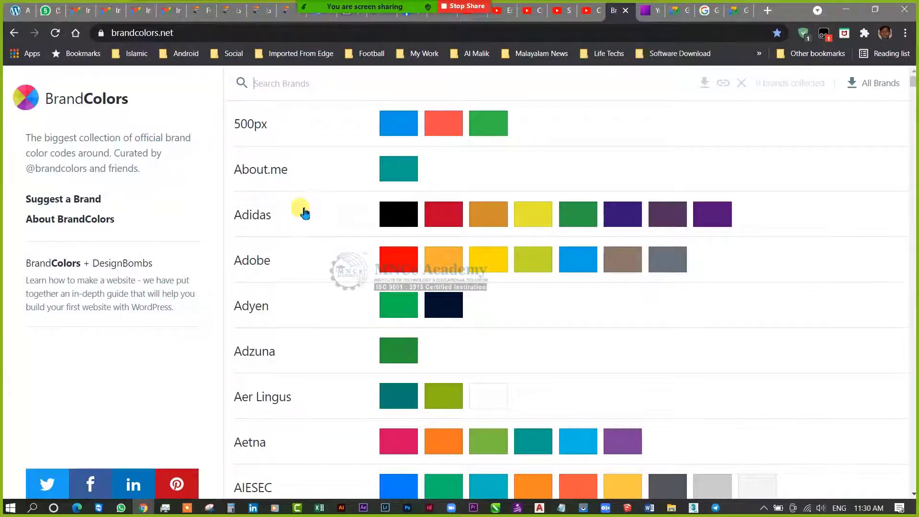
{"action": "scroll", "coordinate": [207, 310], "scroll_direction": "down", "scroll_amount": 5}
{"action": "scroll", "coordinate": [326, 311], "scroll_direction": "up", "scroll_amount": 5}
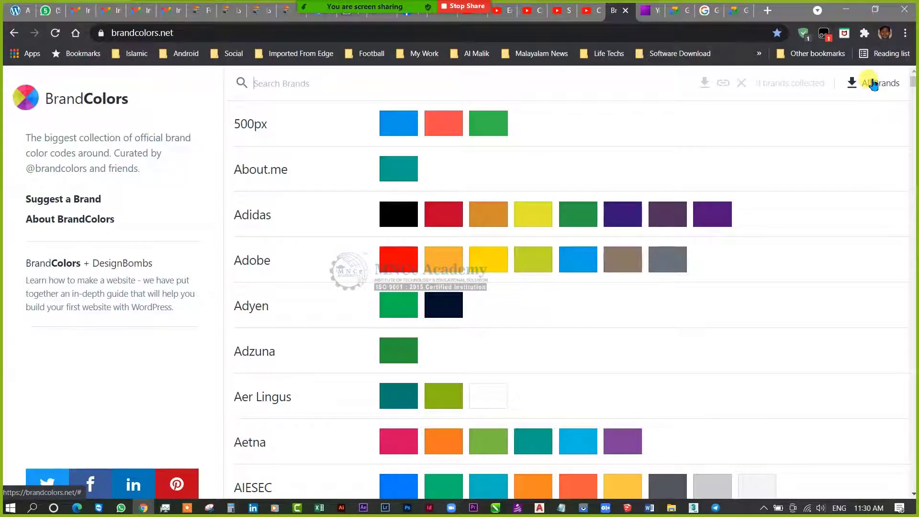
{"action": "scroll", "coordinate": [320, 185], "scroll_direction": "down", "scroll_amount": 6}
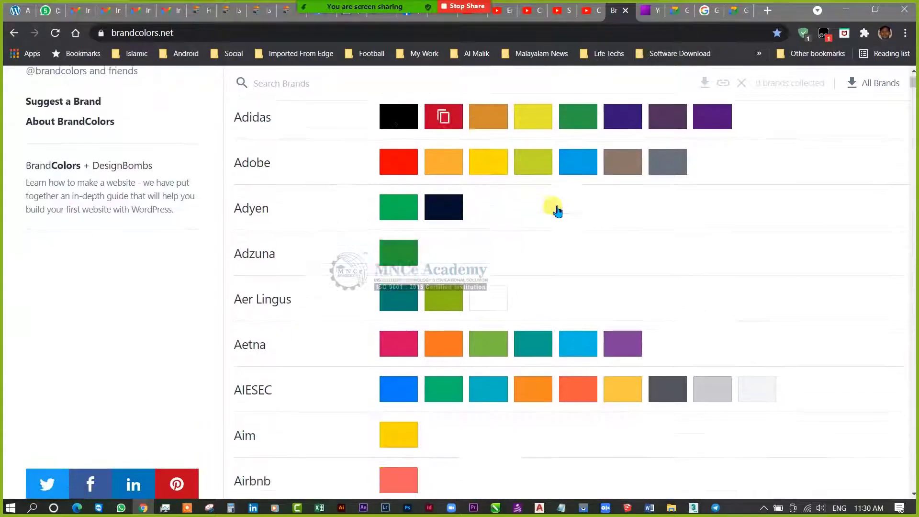
{"action": "scroll", "coordinate": [407, 278], "scroll_direction": "down", "scroll_amount": 2}
{"action": "scroll", "coordinate": [335, 273], "scroll_direction": "down", "scroll_amount": 3}
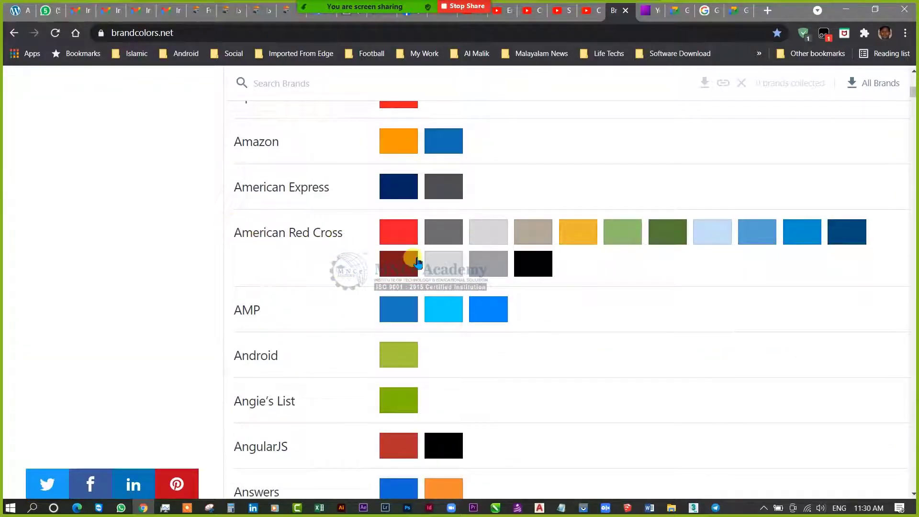
{"action": "scroll", "coordinate": [472, 286], "scroll_direction": "down", "scroll_amount": 15}
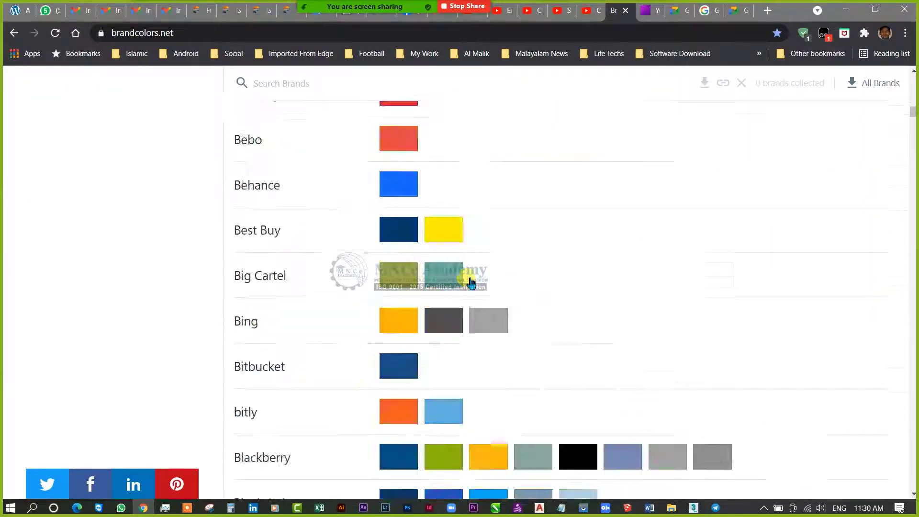
{"action": "scroll", "coordinate": [471, 286], "scroll_direction": "up", "scroll_amount": 12}
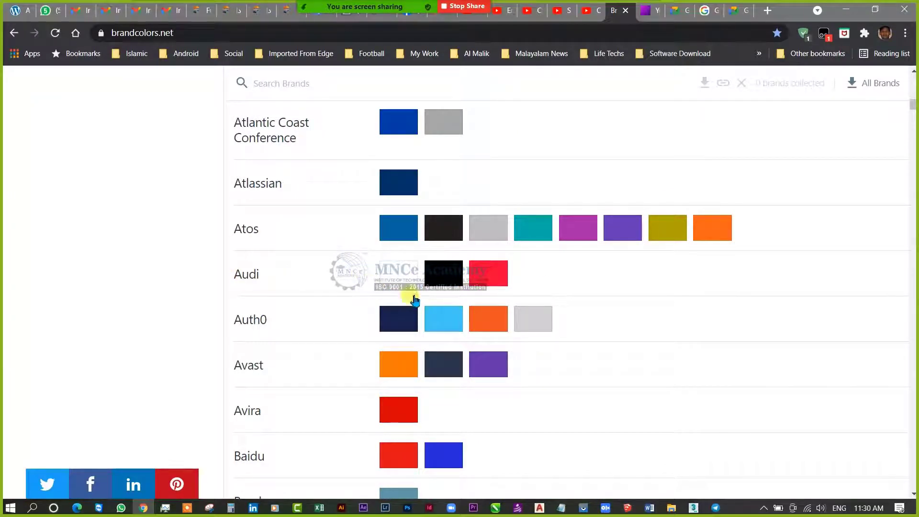
{"action": "scroll", "coordinate": [464, 310], "scroll_direction": "down", "scroll_amount": 9}
{"action": "scroll", "coordinate": [468, 314], "scroll_direction": "down", "scroll_amount": 20}
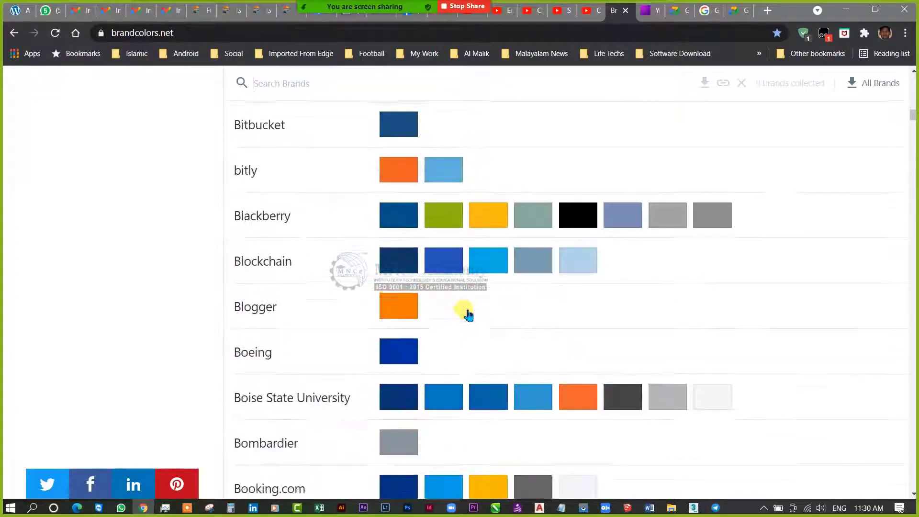
{"action": "scroll", "coordinate": [450, 280], "scroll_direction": "down", "scroll_amount": 1}
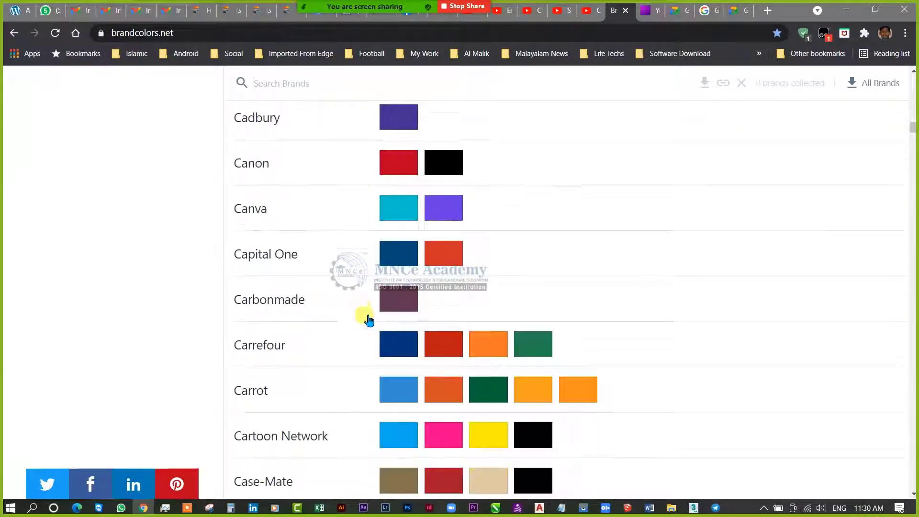
{"action": "scroll", "coordinate": [366, 317], "scroll_direction": "up", "scroll_amount": 5}
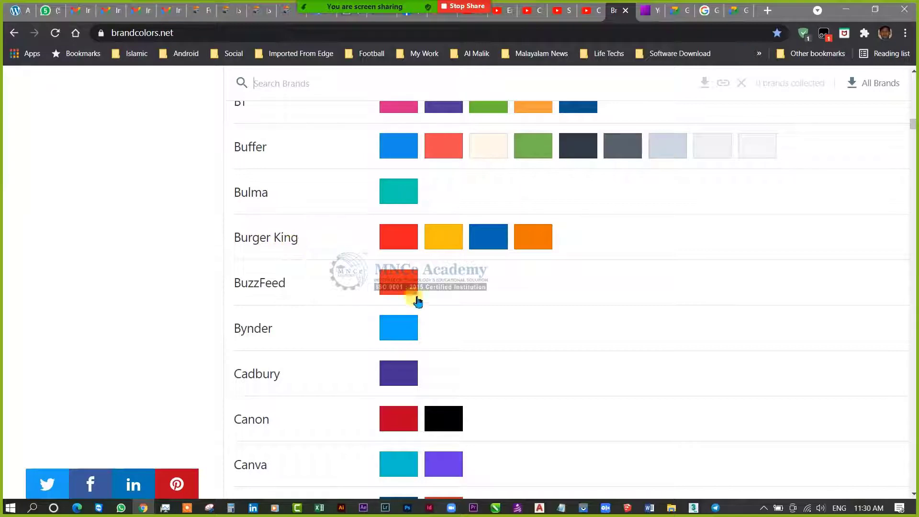
{"action": "mouse_move", "coordinate": [417, 273]}
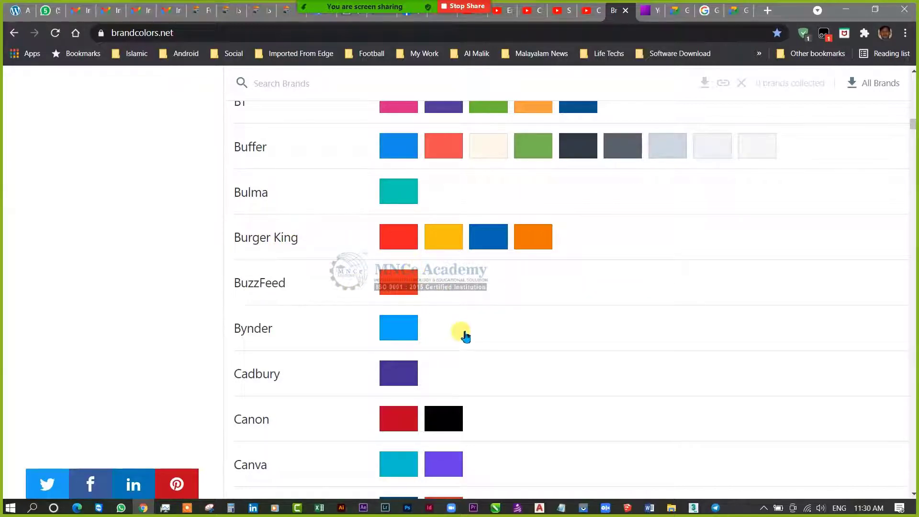
- Copy the colour code of the pale, fourth swatch in the British Airways row
{"action": "scroll", "coordinate": [464, 334], "scroll_direction": "up", "scroll_amount": 5}
{"action": "scroll", "coordinate": [512, 338], "scroll_direction": "down", "scroll_amount": 2}
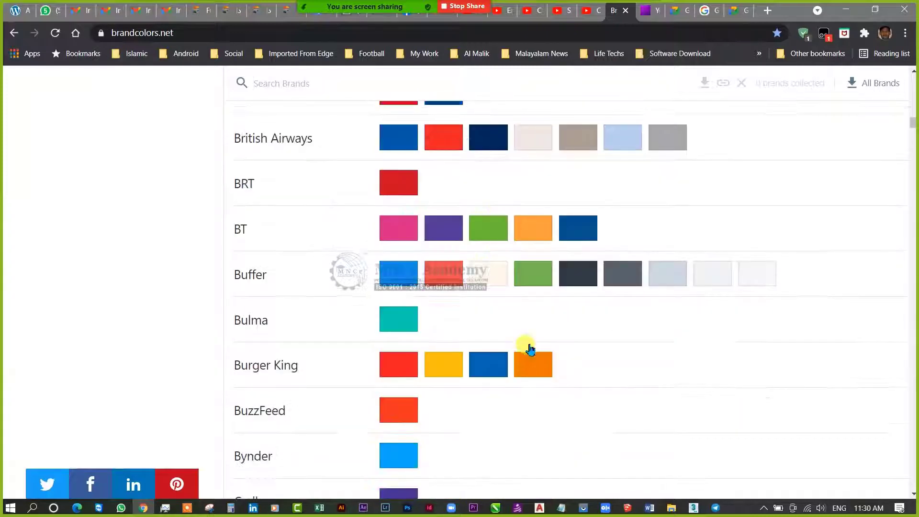
{"action": "mouse_move", "coordinate": [671, 283]}
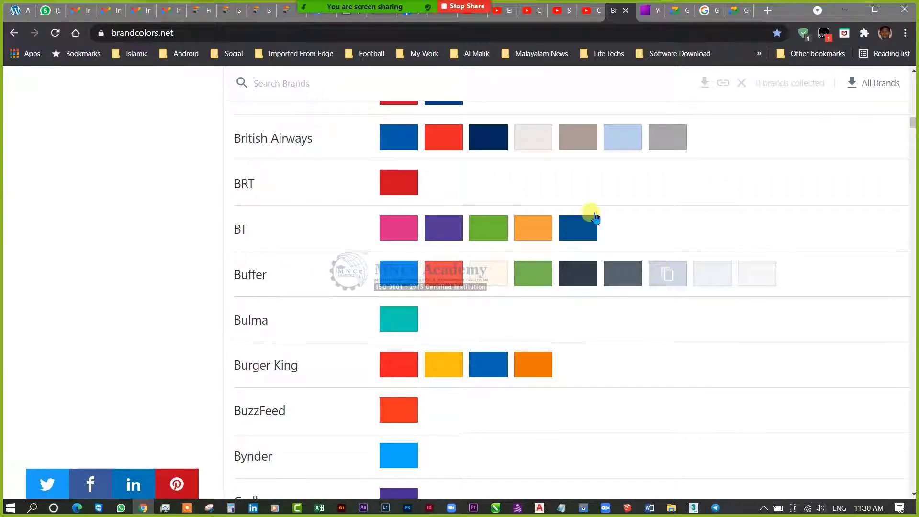
{"action": "left_click", "coordinate": [533, 139]}
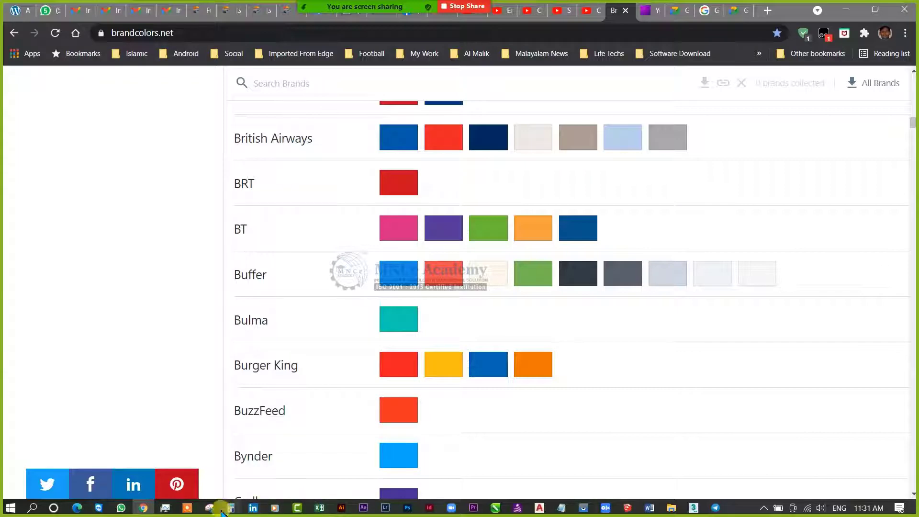
- Return to 3ds Max and launch Adobe Photoshop from there
{"action": "left_click", "coordinate": [693, 509]}
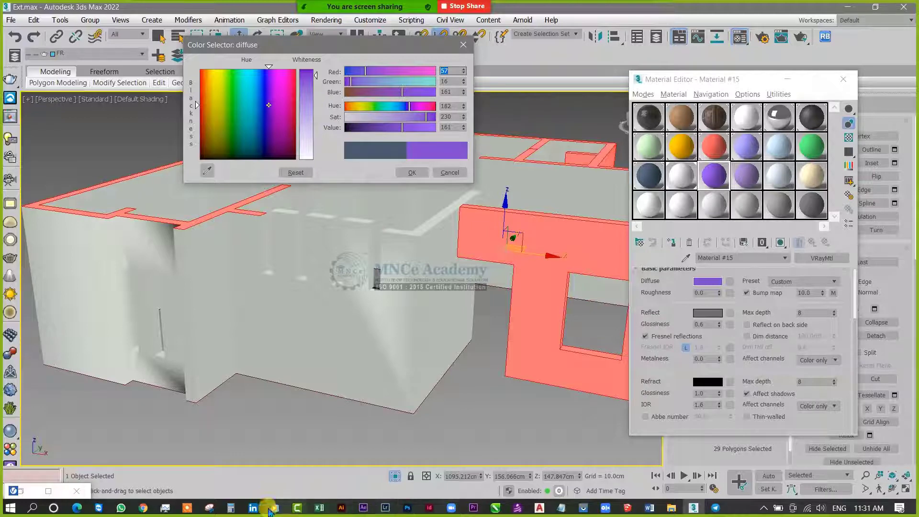
{"action": "left_click", "coordinate": [412, 513]}
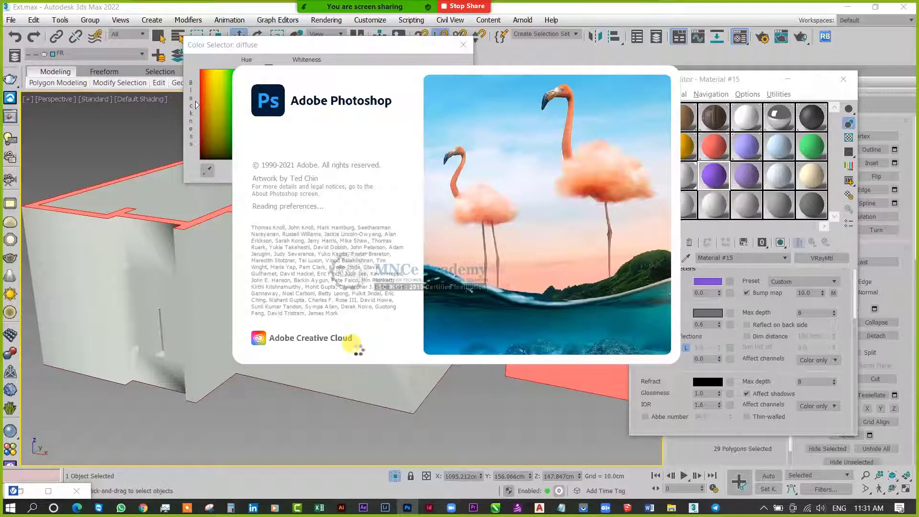
{"action": "left_click", "coordinate": [143, 507]}
{"action": "left_click", "coordinate": [51, 10]}
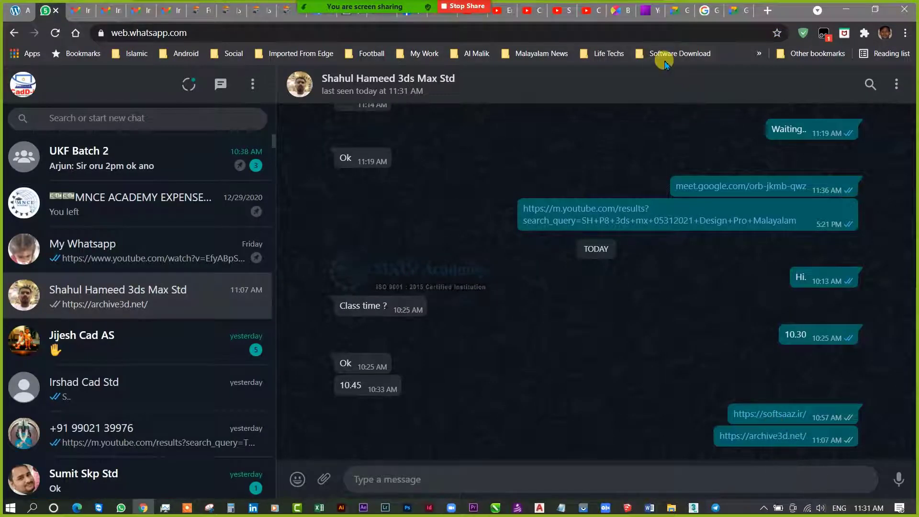
{"action": "left_click", "coordinate": [846, 9]}
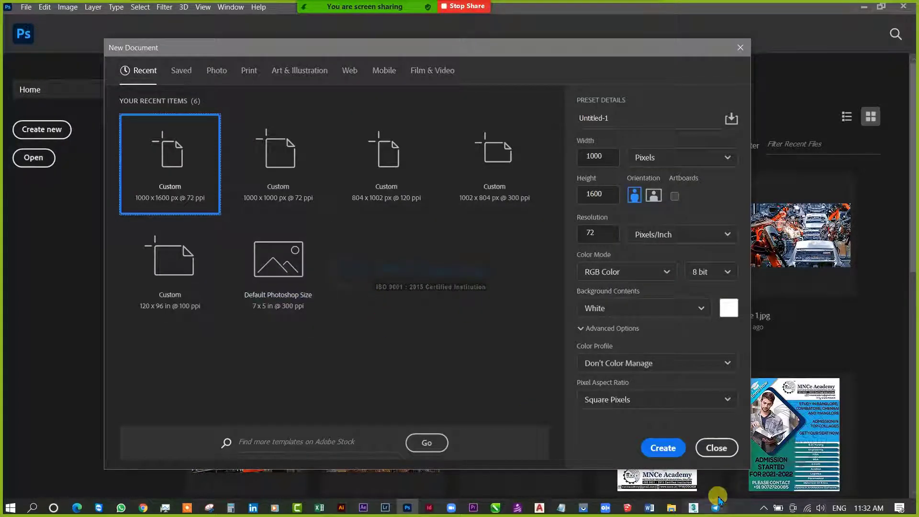
- Create a 1000 x 1600 px document and enter efe9e5 as the foreground colour code to read its RGB values
{"action": "left_click", "coordinate": [664, 448]}
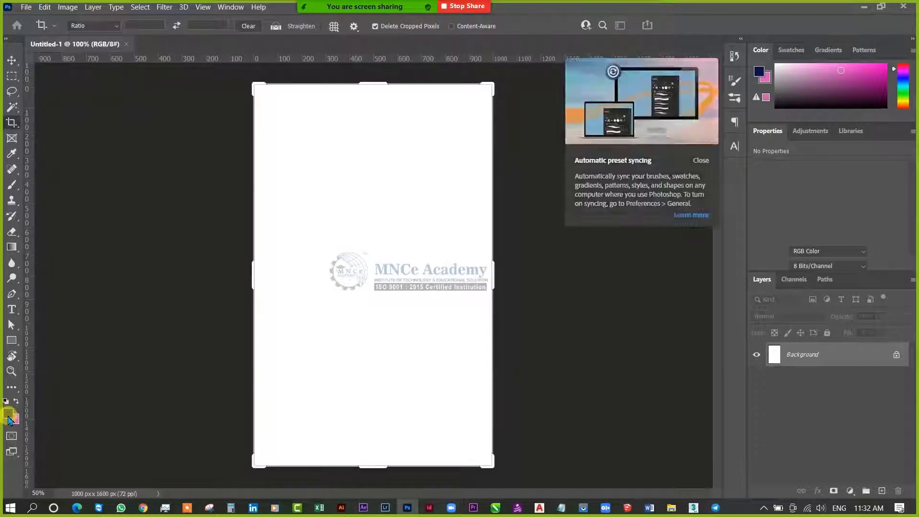
{"action": "left_click", "coordinate": [9, 418]}
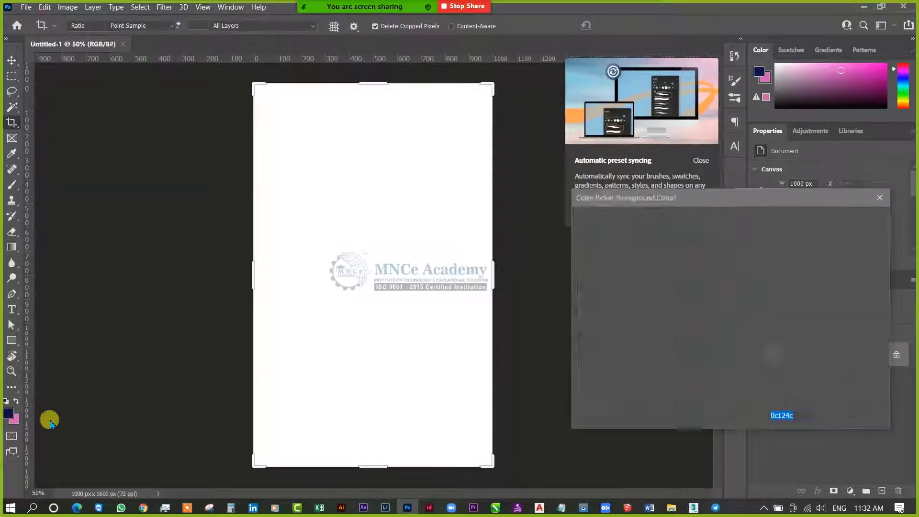
{"action": "left_click_drag", "start_coordinate": [760, 198], "coordinate": [319, 129]}
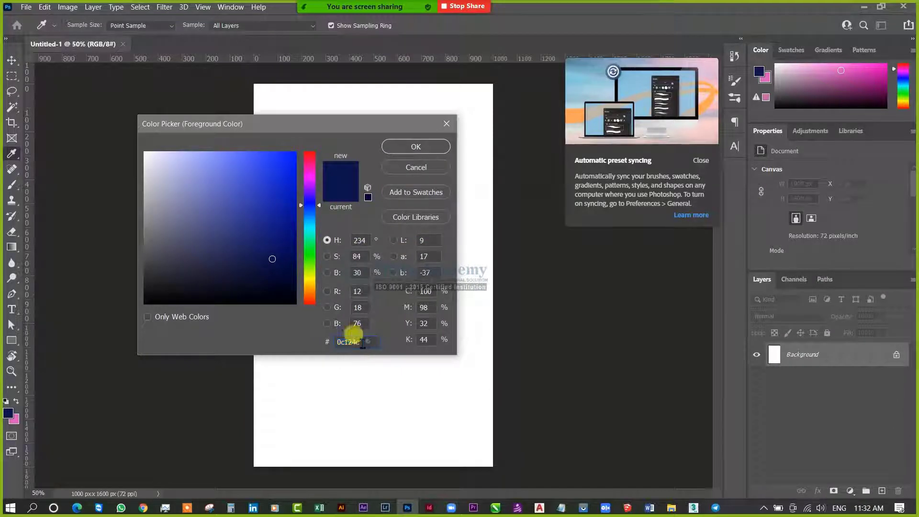
{"action": "key", "text": "ctrl+v"}
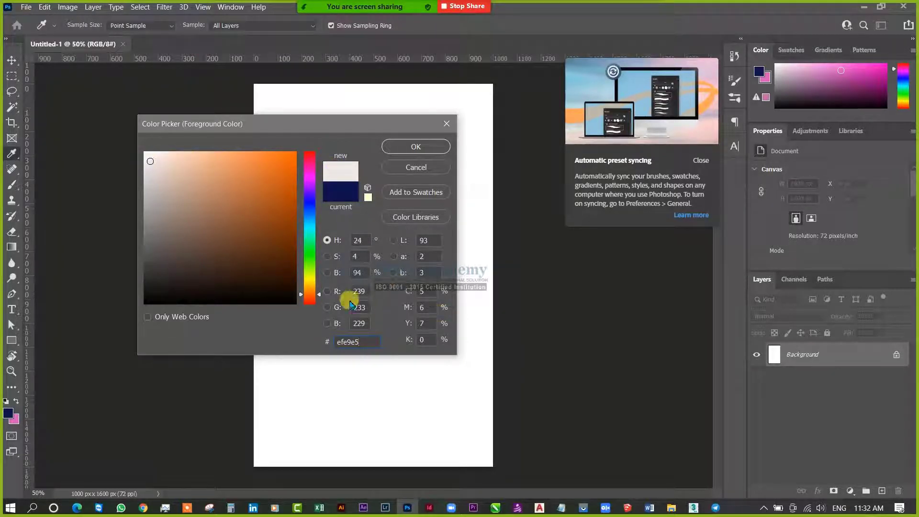
{"action": "left_click_drag", "start_coordinate": [367, 293], "coordinate": [340, 329]}
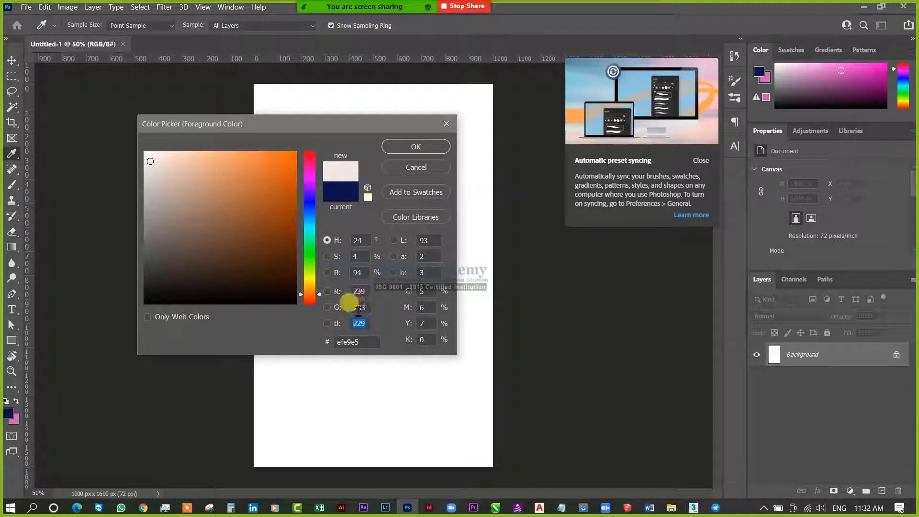
{"action": "left_click", "coordinate": [367, 328]}
{"action": "double_click", "coordinate": [368, 327]}
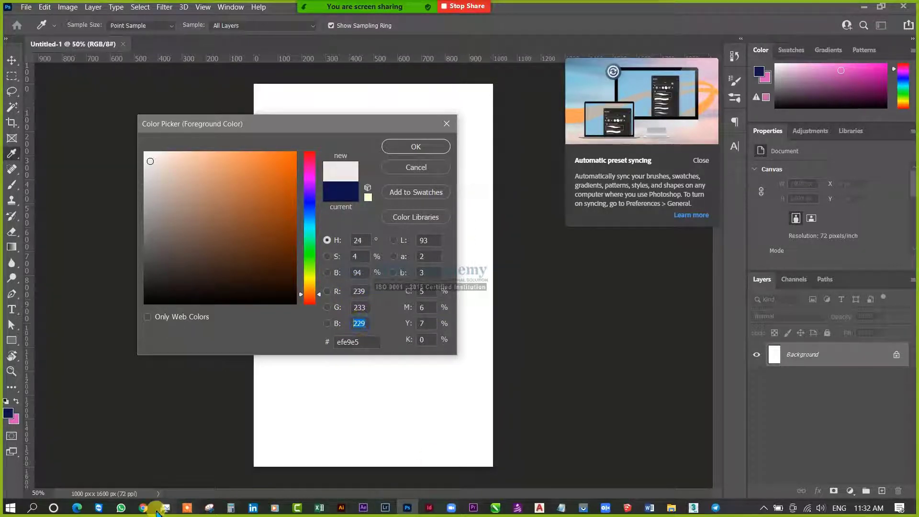
- Return to 3ds Max and set the diffuse colour of Material #15 to red 239, green 233, blue 229
{"action": "left_click", "coordinate": [696, 514]}
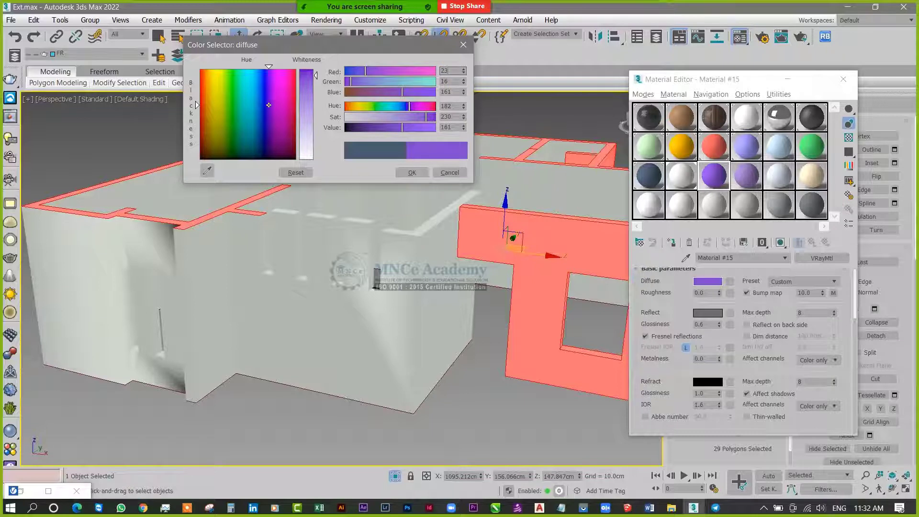
{"action": "left_click", "coordinate": [457, 71]}
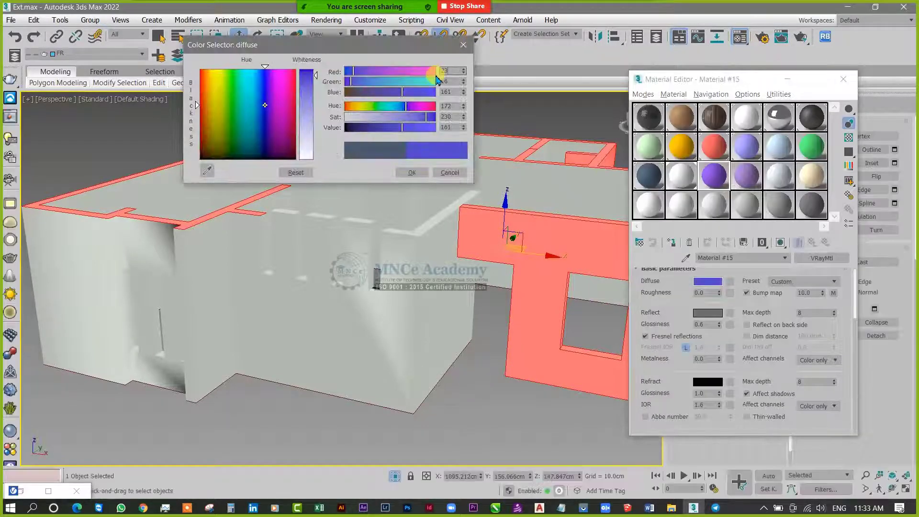
{"action": "type", "text": "9"}
{"action": "key", "text": "Tab"}
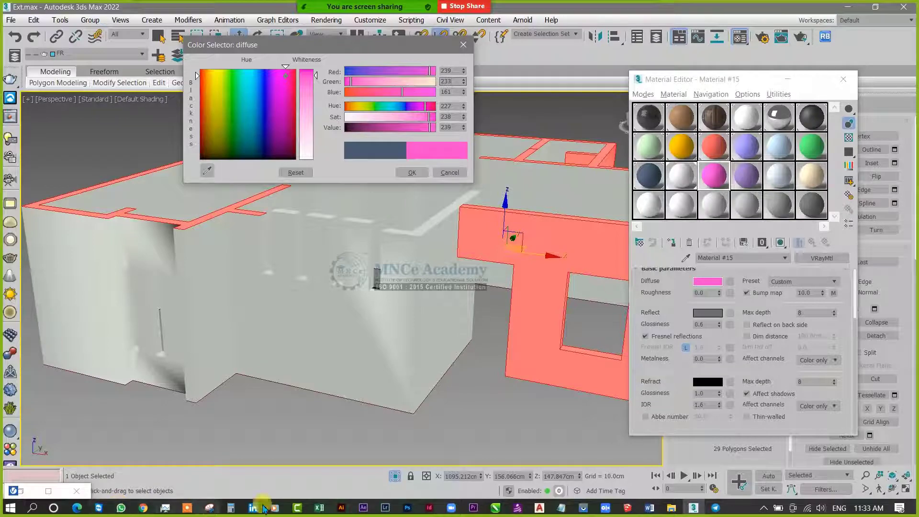
{"action": "left_click", "coordinate": [407, 509]}
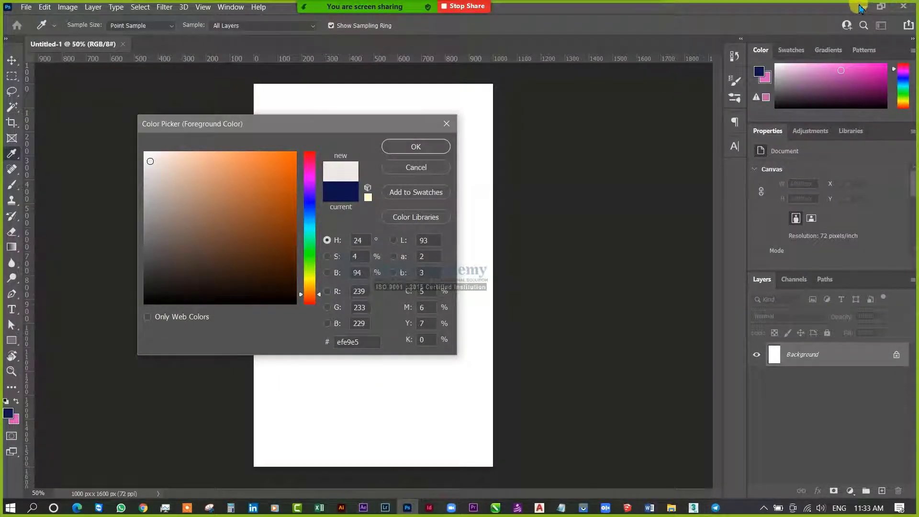
{"action": "left_click", "coordinate": [694, 509]}
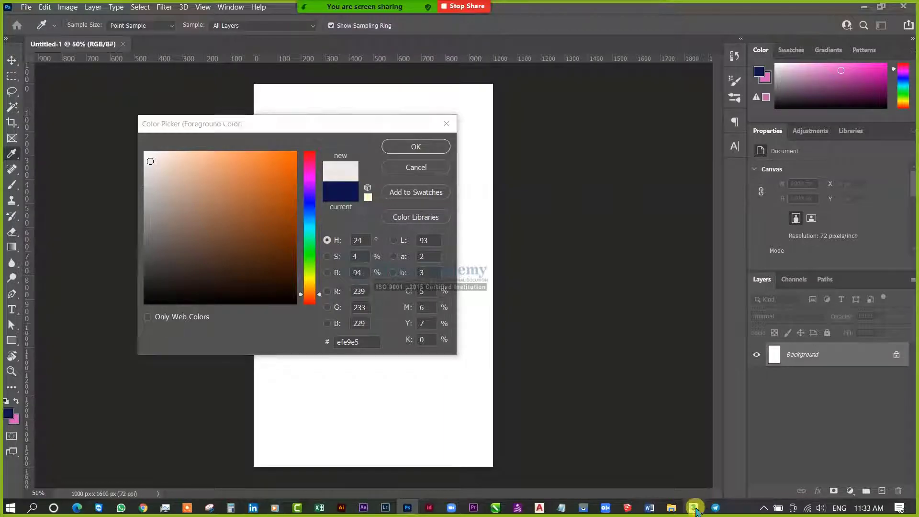
{"action": "left_click_drag", "start_coordinate": [456, 92], "coordinate": [415, 102]}
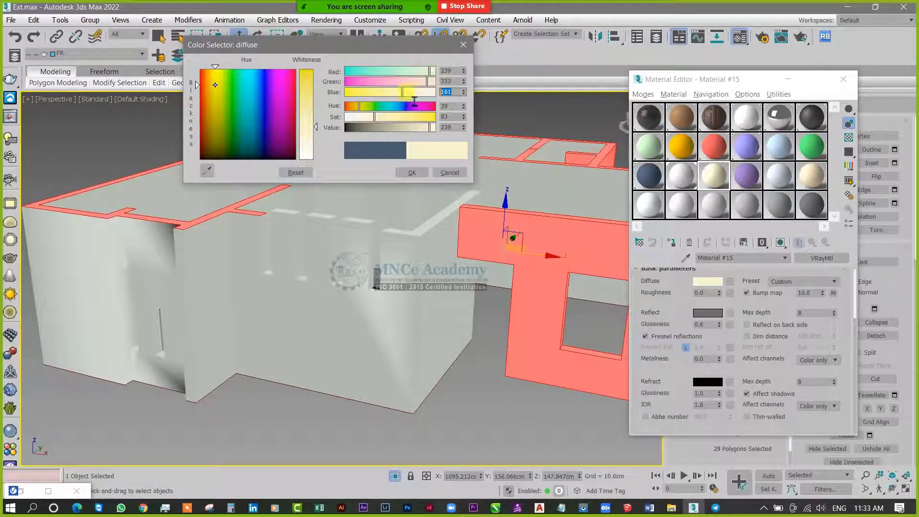
{"action": "type", "text": "229"}
{"action": "key", "text": "Return"}
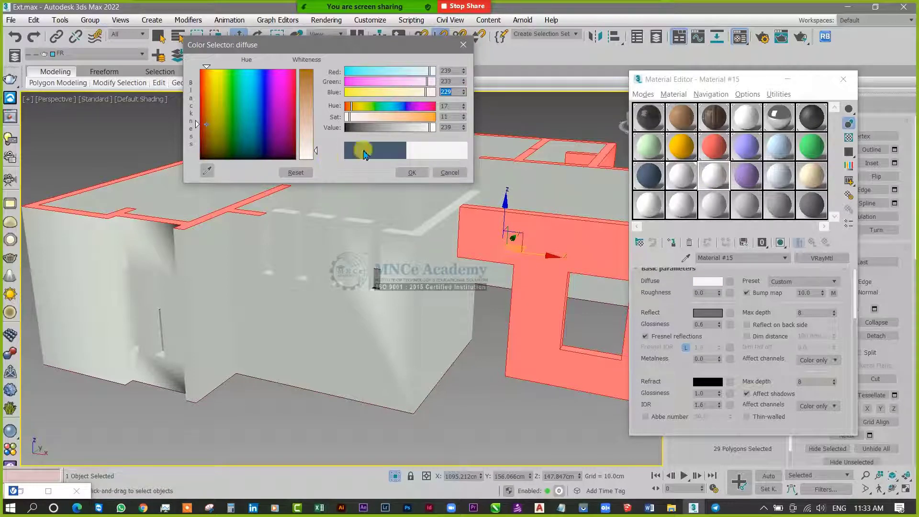
- Reduce the diffuse colour's whiteness to a warmer beige of about RGB 190, 165, 148 and accept it
{"action": "left_click", "coordinate": [315, 152]}
{"action": "left_click_drag", "start_coordinate": [315, 149], "coordinate": [315, 129]}
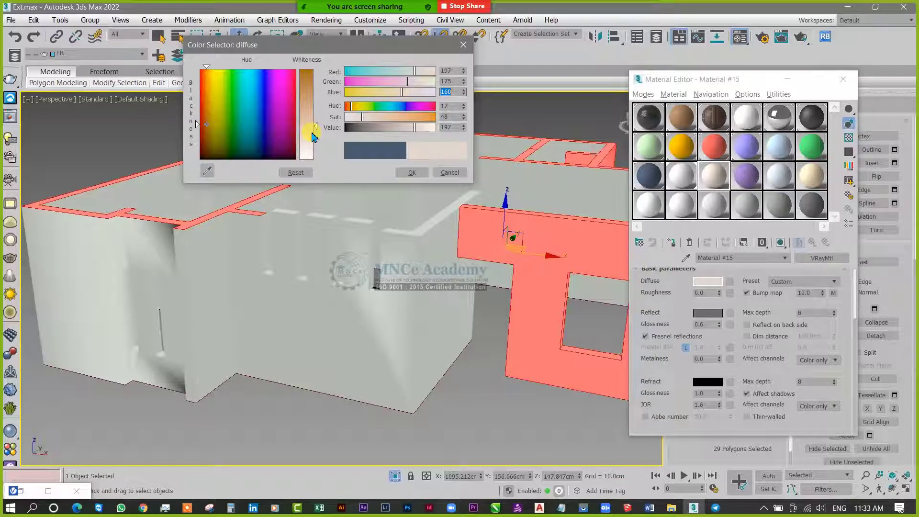
{"action": "left_click_drag", "start_coordinate": [316, 126], "coordinate": [316, 122]}
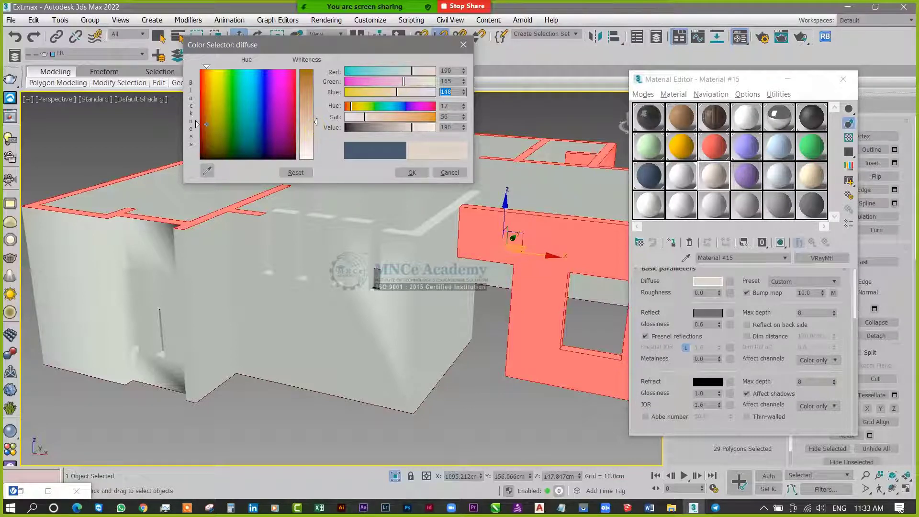
{"action": "left_click", "coordinate": [415, 174]}
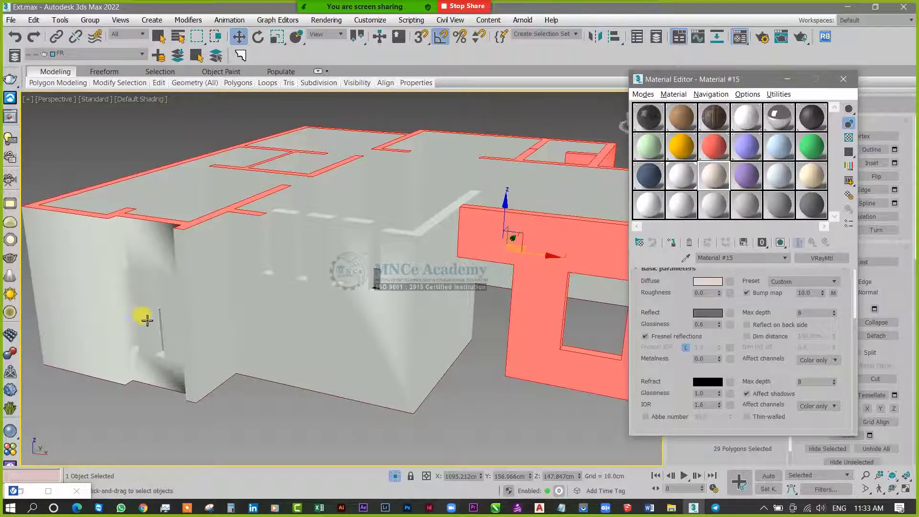
- Select the five outer wall polygons on both sides of the narrow slotted front wall and assign Material #15 to them
{"action": "left_click", "coordinate": [100, 292]}
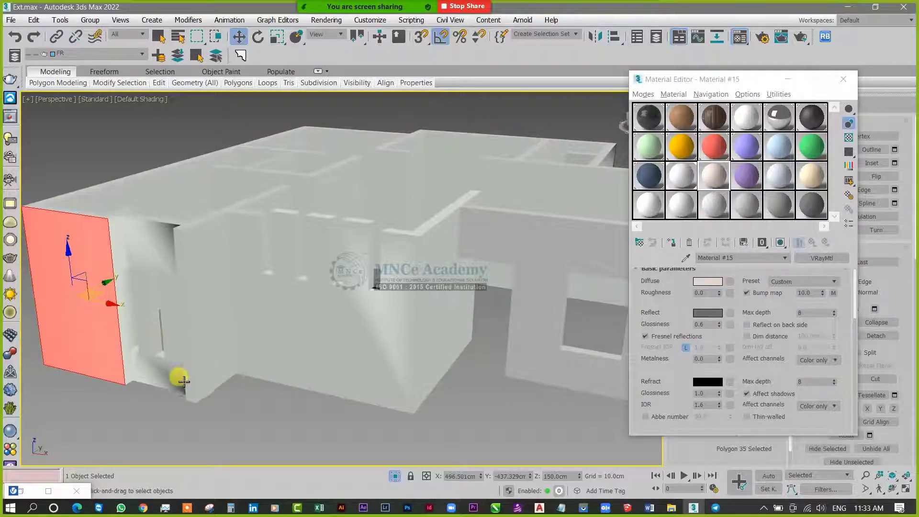
{"action": "left_click", "coordinate": [194, 364], "text": "ctrl"}
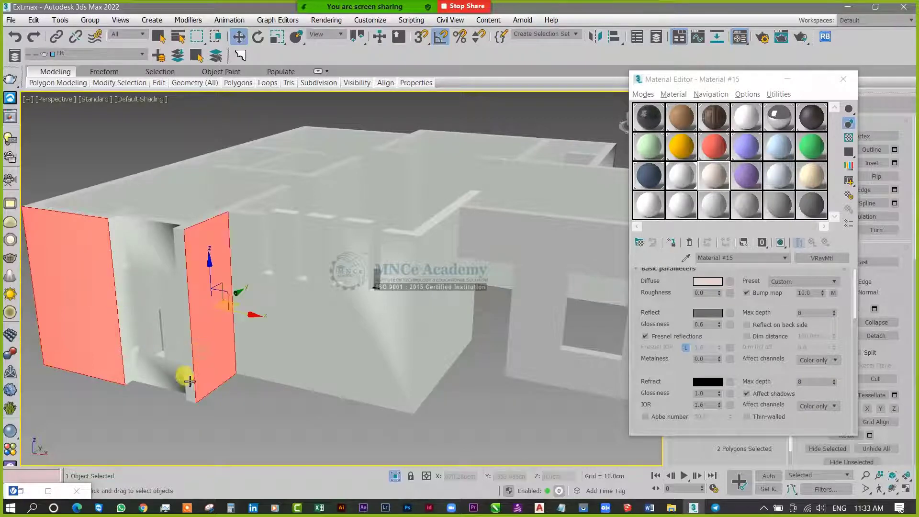
{"action": "middle_click_drag", "start_coordinate": [180, 376], "coordinate": [134, 328], "text": "alt"}
{"action": "left_click", "coordinate": [207, 357], "text": "ctrl"}
{"action": "left_click", "coordinate": [136, 336], "text": "ctrl"}
{"action": "middle_click_drag", "start_coordinate": [150, 364], "coordinate": [373, 310], "text": "alt"}
{"action": "left_click", "coordinate": [164, 224], "text": "ctrl"}
{"action": "left_click", "coordinate": [676, 244]}
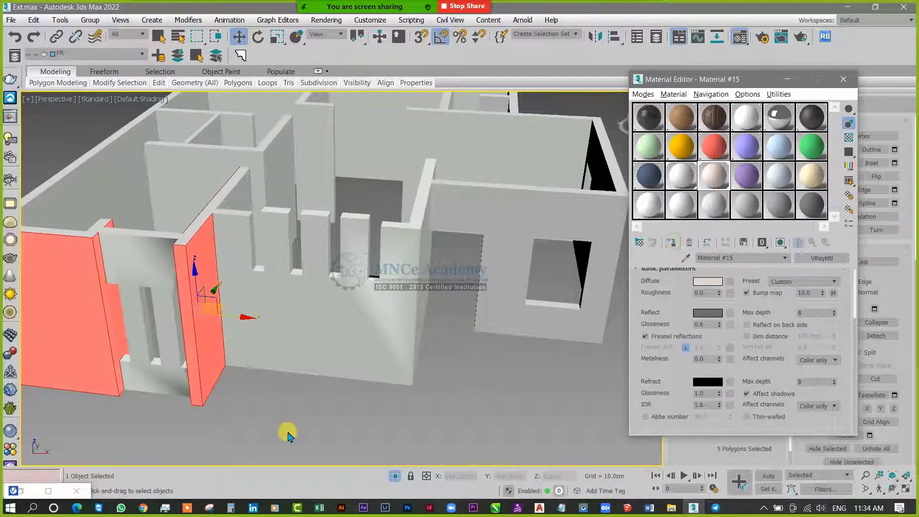
- Rename the dark blue, white and beige wall materials as Wall DB, Wall White and Wall Warm
{"action": "middle_click_drag", "start_coordinate": [318, 408], "coordinate": [423, 308], "text": "alt"}
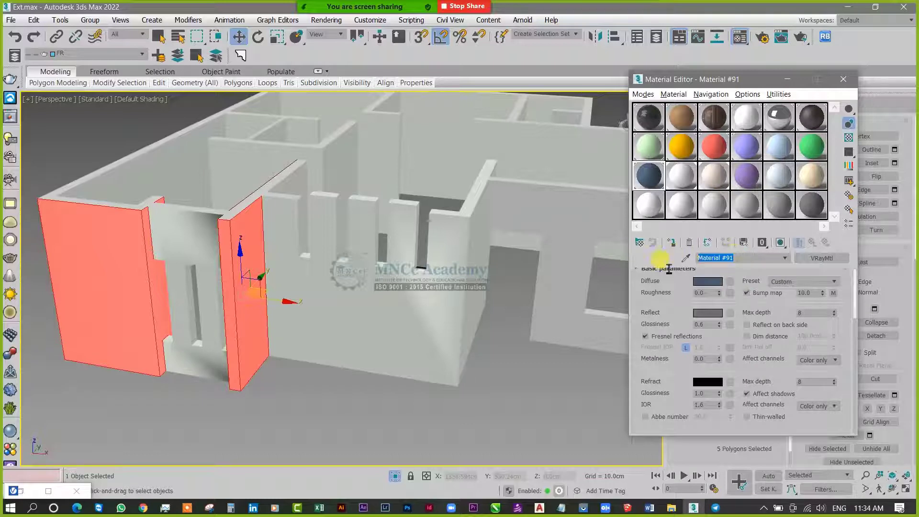
{"action": "type", "text": "Wall DB"}
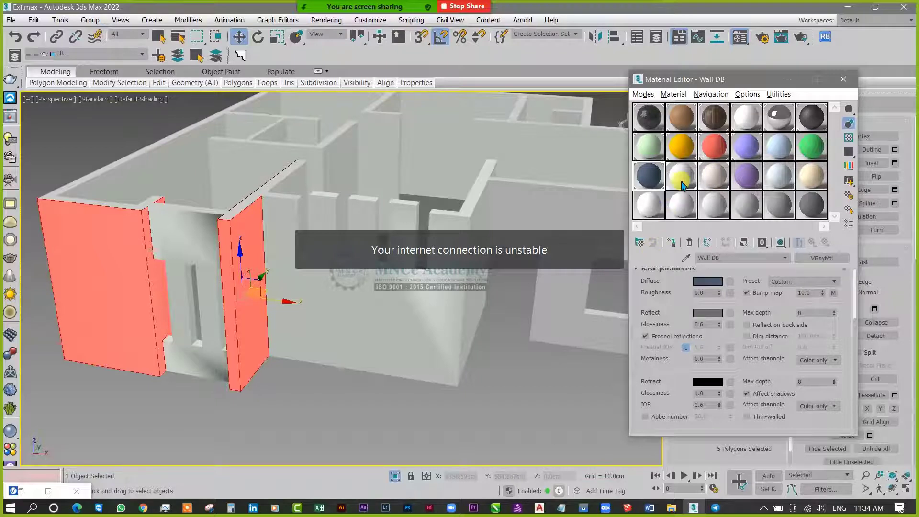
{"action": "left_click", "coordinate": [705, 216]}
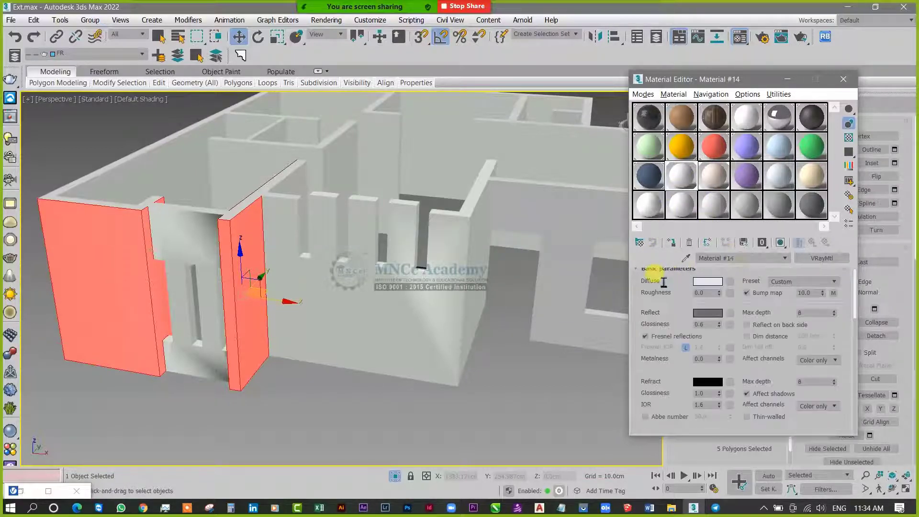
{"action": "type", "text": "Wall White"}
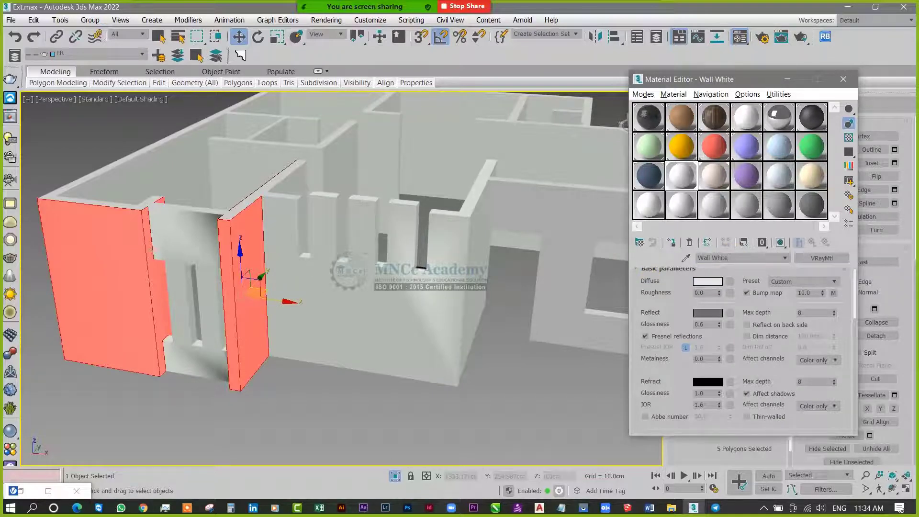
{"action": "left_click", "coordinate": [717, 179]}
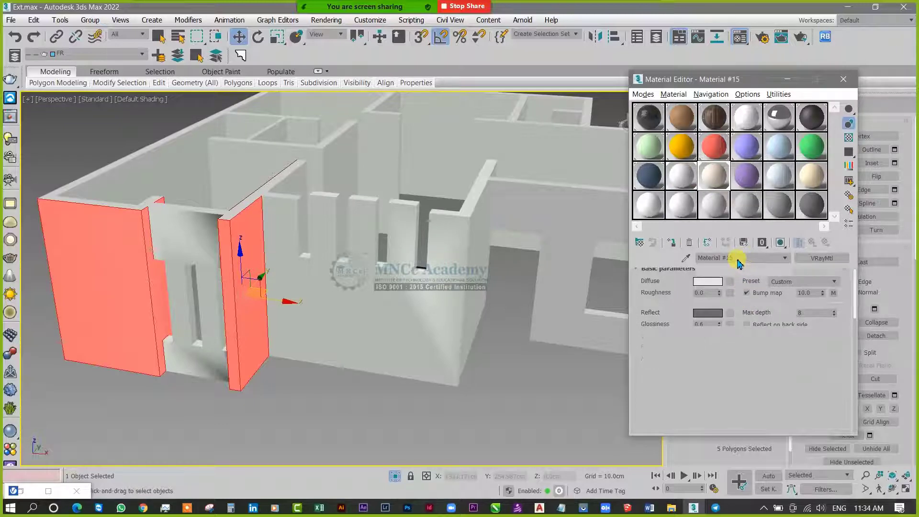
{"action": "left_click_drag", "start_coordinate": [736, 258], "coordinate": [653, 281]}
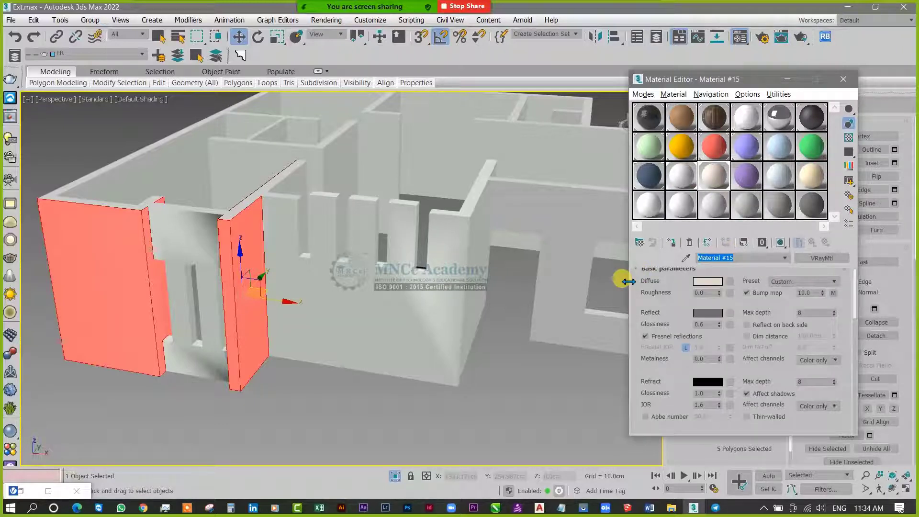
{"action": "type", "text": "Wall Warm"}
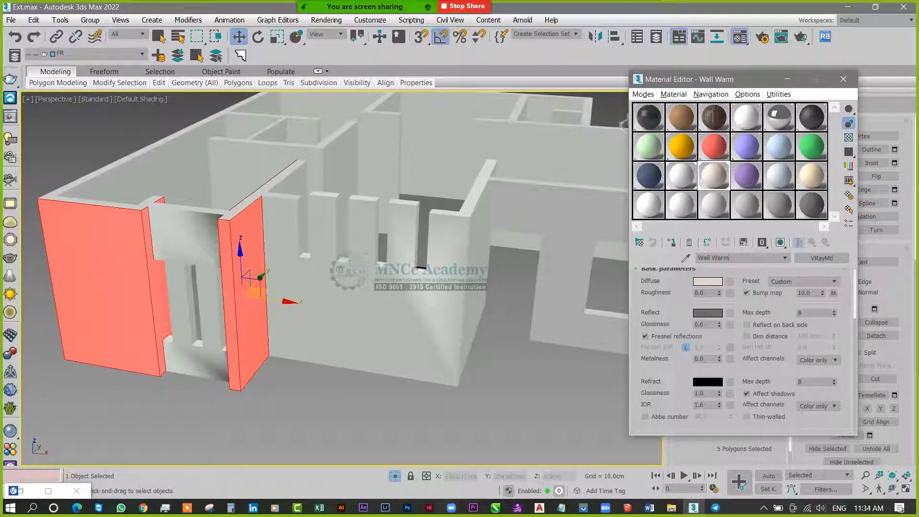
- Copy the Wall DB material and paste it as a copy over the purple Material #16
{"action": "left_click", "coordinate": [760, 206]}
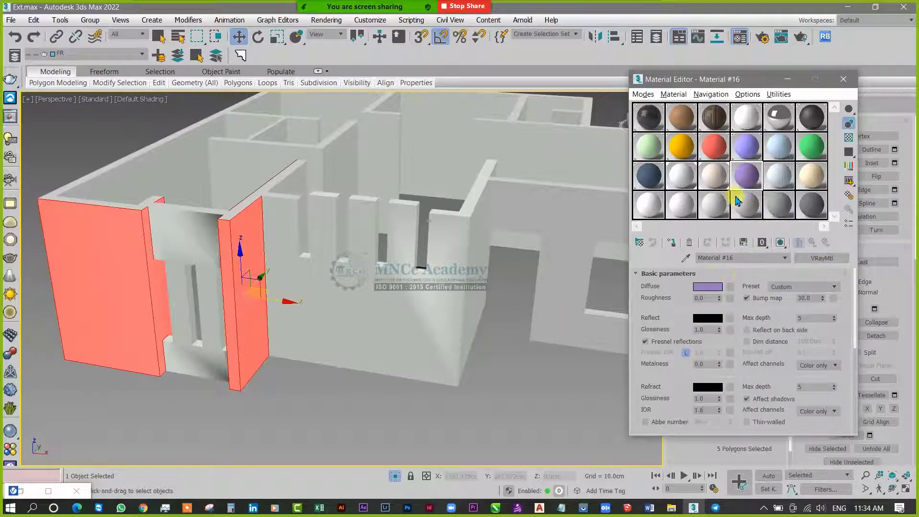
{"action": "left_click", "coordinate": [716, 182]}
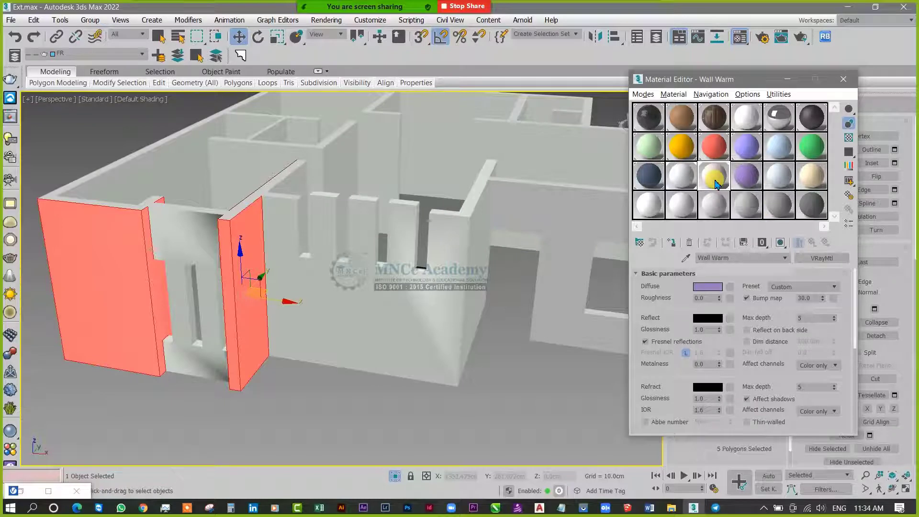
{"action": "left_click", "coordinate": [651, 176]}
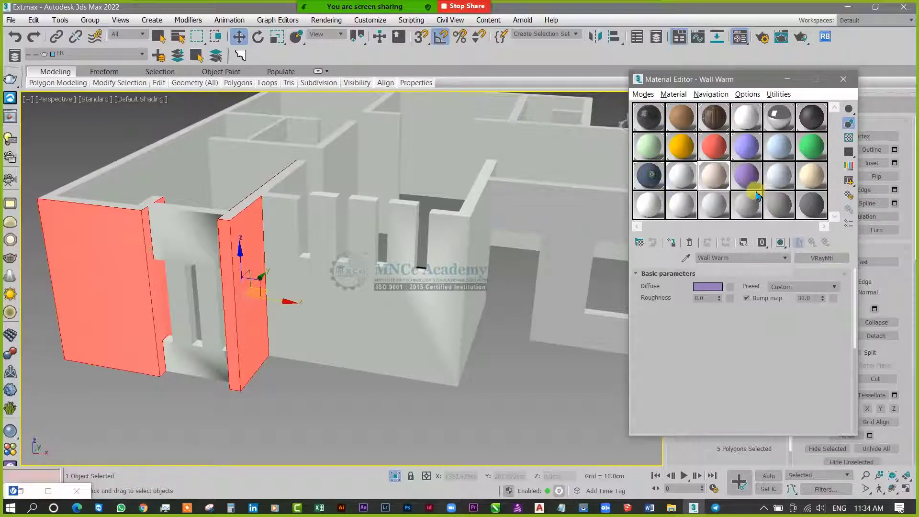
{"action": "right_click", "coordinate": [819, 264]}
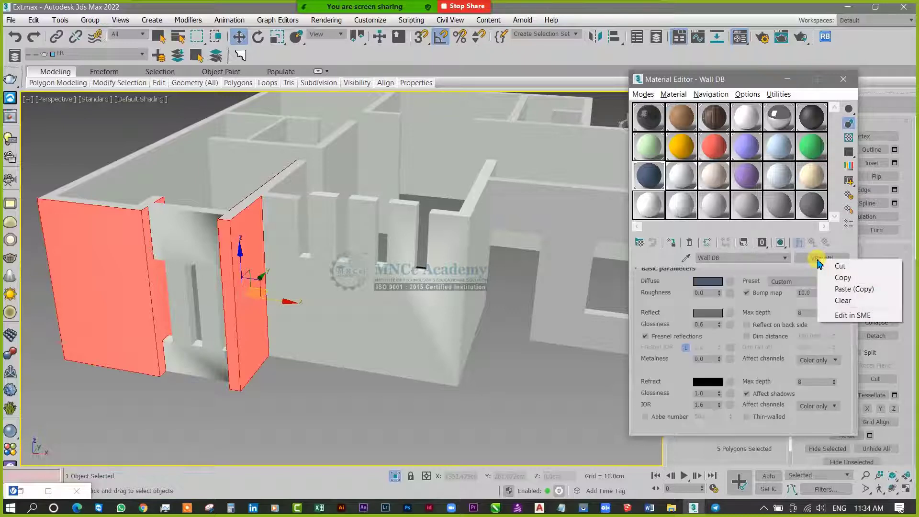
{"action": "left_click", "coordinate": [748, 184]}
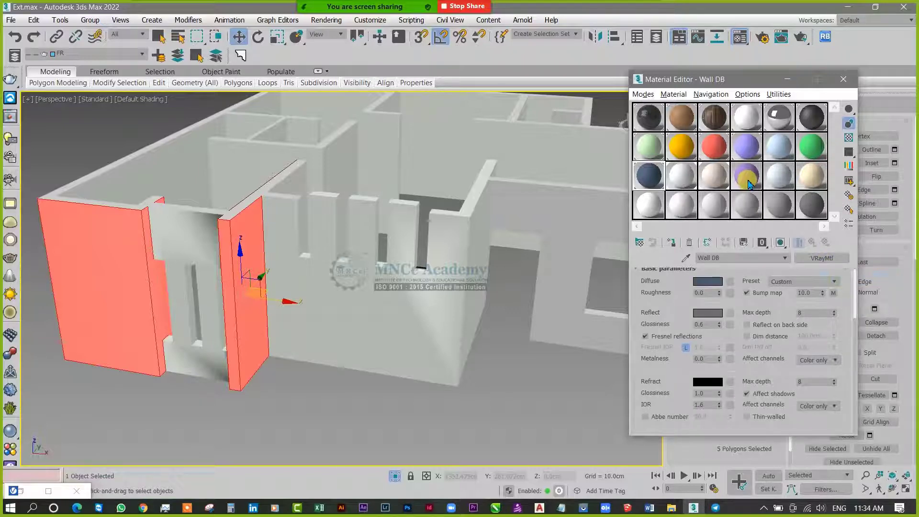
{"action": "left_click", "coordinate": [748, 183]}
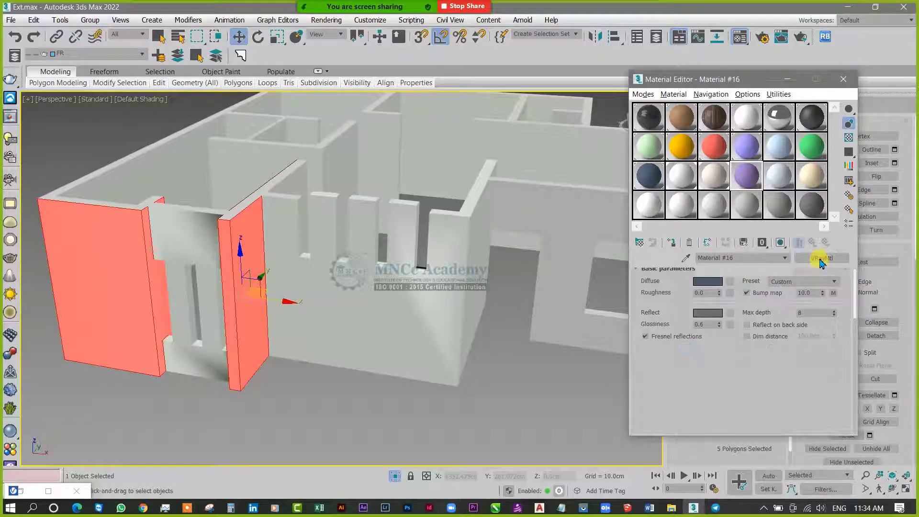
{"action": "right_click", "coordinate": [820, 264]}
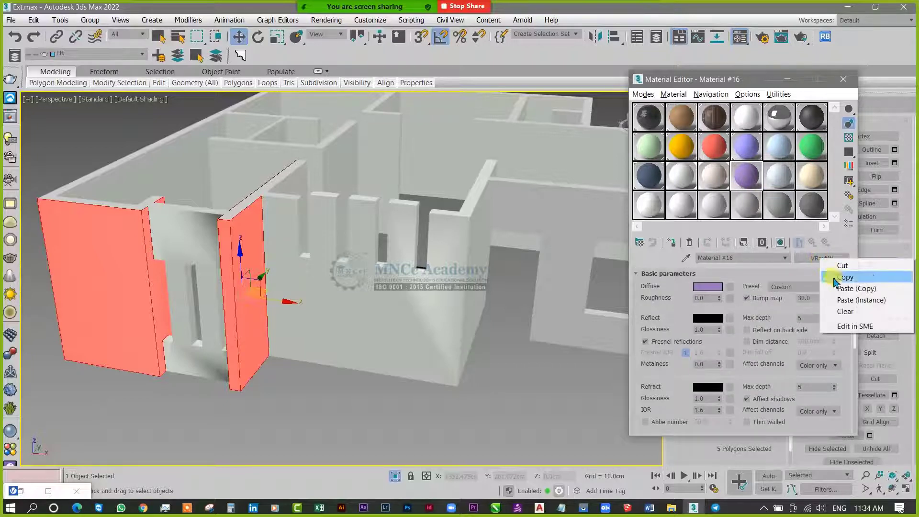
{"action": "left_click", "coordinate": [843, 286]}
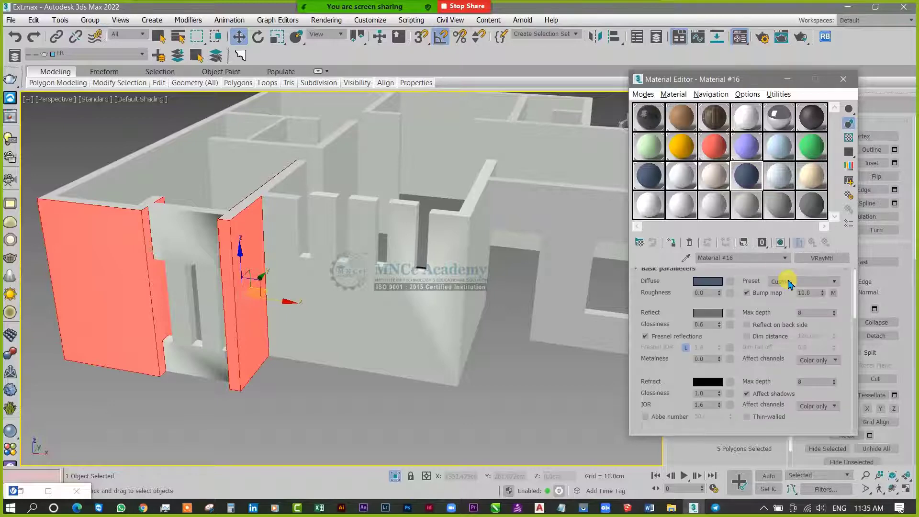
- Shift Material #16's diffuse hue to a dark green of RGB 16, 38, 23 and rename the material WAll DG
{"action": "left_click", "coordinate": [707, 282]}
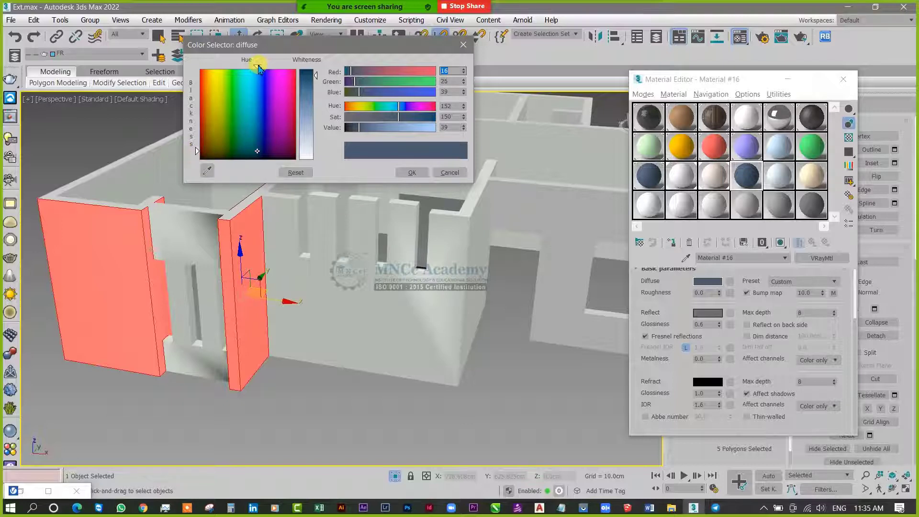
{"action": "left_click_drag", "start_coordinate": [259, 68], "coordinate": [250, 67]}
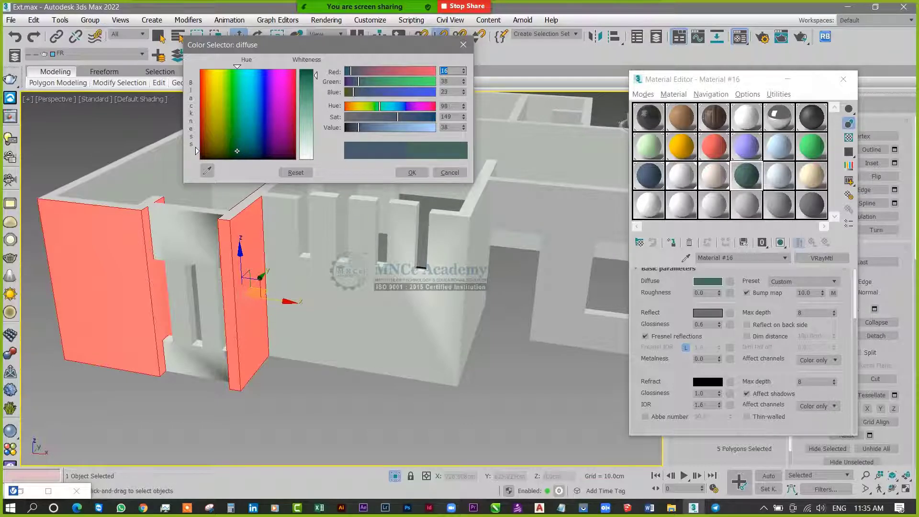
{"action": "left_click", "coordinate": [412, 172]}
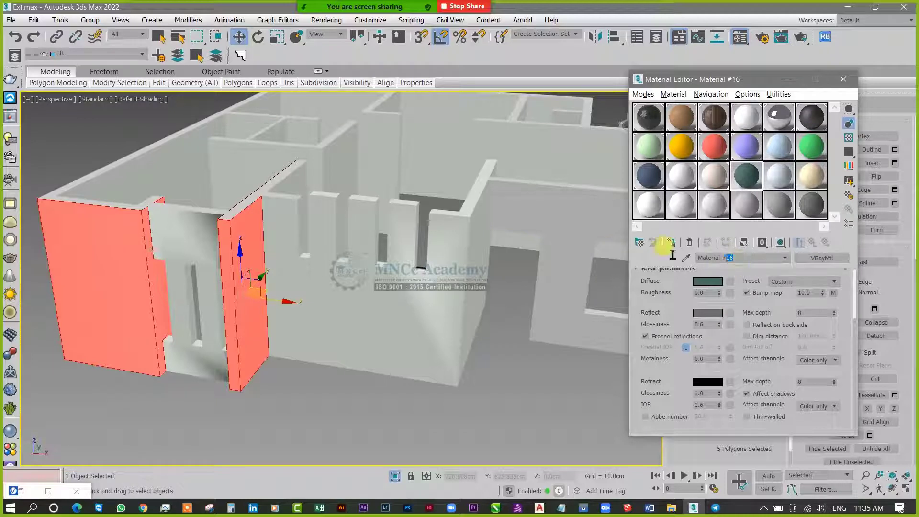
{"action": "left_click_drag", "start_coordinate": [673, 255], "coordinate": [606, 248]}
{"action": "type", "text": "WAll DG"}
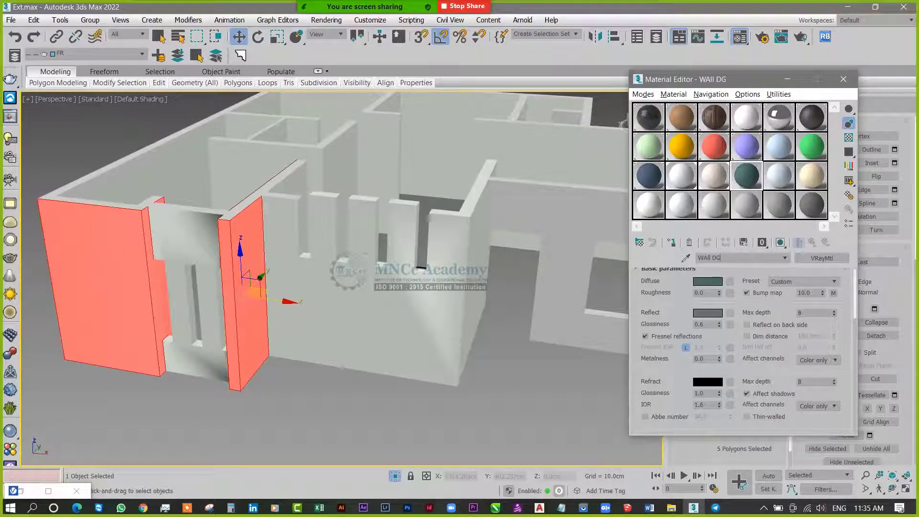
- Select the two outer polygons of the ground-floor room with four window slots and assign WAll DG to them
{"action": "left_click", "coordinate": [433, 331]}
{"action": "middle_click_drag", "start_coordinate": [496, 392], "coordinate": [467, 349], "text": "alt"}
{"action": "left_click", "coordinate": [467, 346], "text": "ctrl"}
{"action": "scroll", "coordinate": [390, 302], "scroll_direction": "down", "scroll_amount": 5}
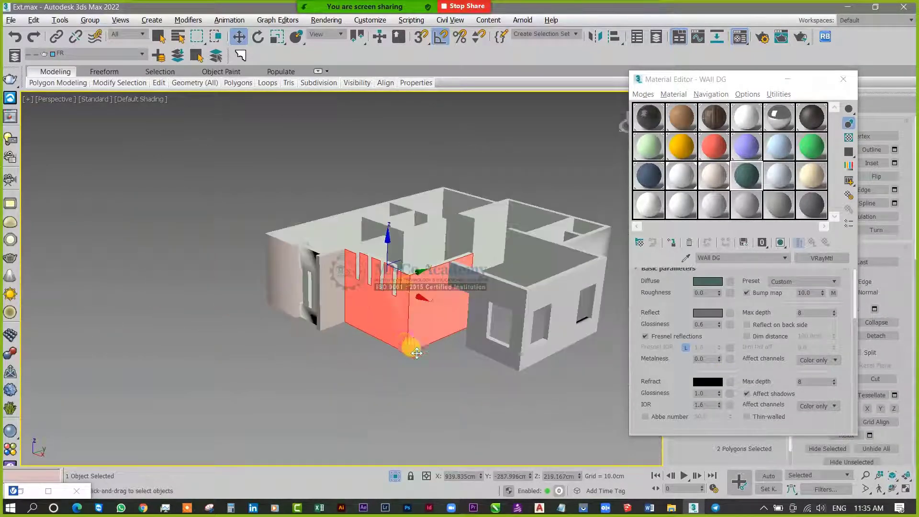
{"action": "middle_click_drag", "start_coordinate": [412, 349], "coordinate": [443, 383], "text": "alt"}
{"action": "left_click", "coordinate": [671, 243]}
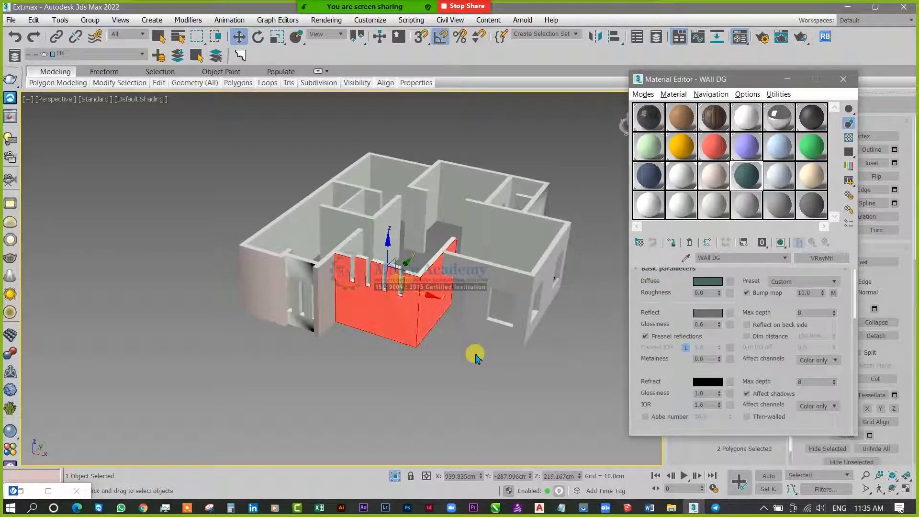
- Assign the Wall DB material to the narrow slotted front wall polygon between the beige walls and finish polygon editing
{"action": "mouse_move", "coordinate": [443, 393]}
{"action": "middle_mouse_down", "text": "alt"}
{"action": "mouse_move", "coordinate": [462, 380]}
{"action": "mouse_move", "coordinate": [441, 383]}
{"action": "middle_mouse_up", "text": "alt"}
{"action": "middle_click_drag", "start_coordinate": [304, 384], "coordinate": [332, 387], "text": "alt"}
{"action": "scroll", "coordinate": [291, 294], "scroll_direction": "up", "scroll_amount": 3}
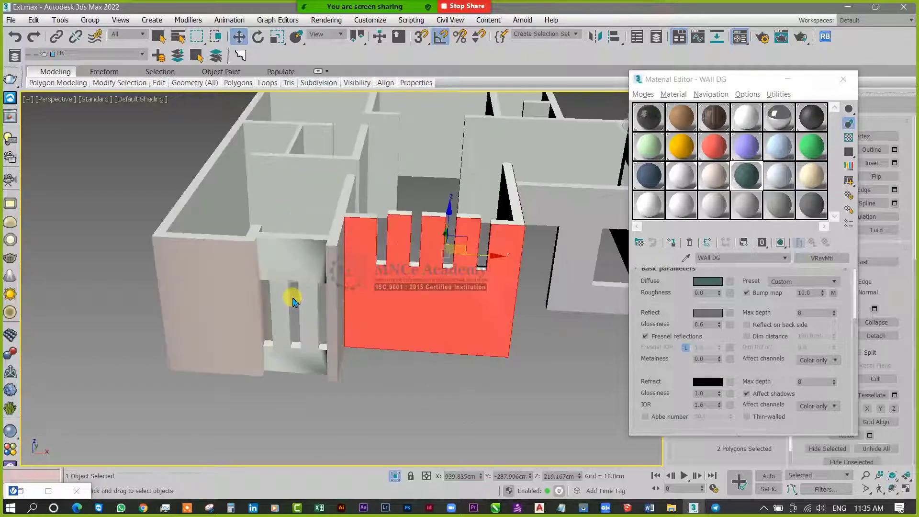
{"action": "left_click", "coordinate": [291, 269]}
{"action": "left_click", "coordinate": [649, 176]}
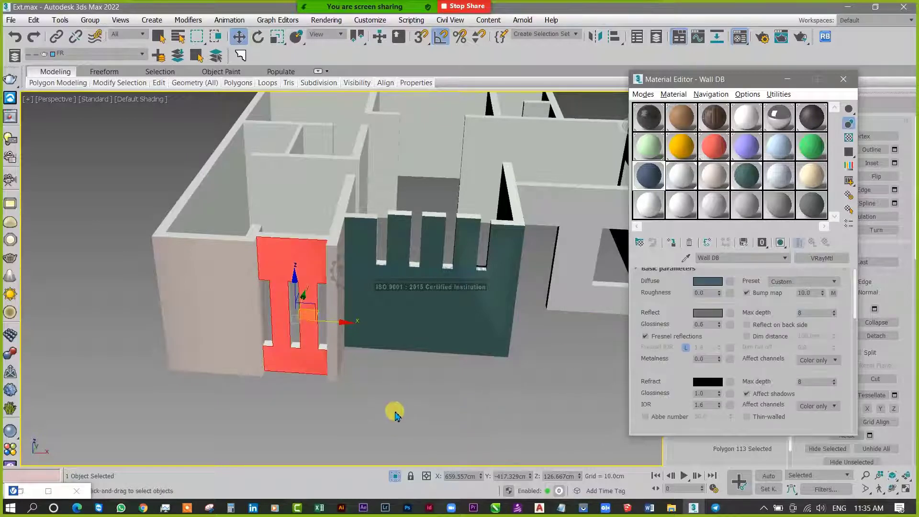
{"action": "left_click", "coordinate": [452, 376]}
{"action": "key", "text": "4"}
- End the isolation of the ground-floor walls and isolate the upper-floor wall object for polygon editing
{"action": "left_click", "coordinate": [391, 407]}
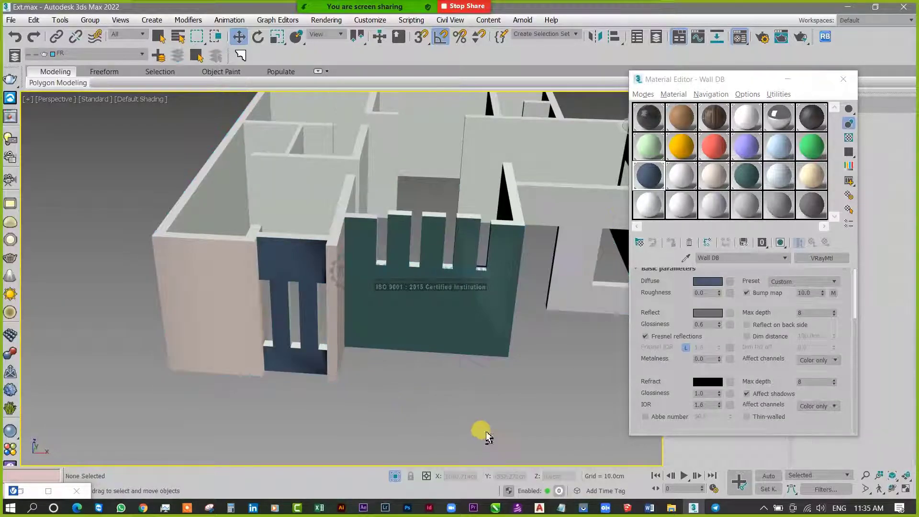
{"action": "middle_click_drag", "start_coordinate": [480, 431], "coordinate": [386, 396], "text": "alt"}
{"action": "right_click", "coordinate": [386, 376]}
{"action": "left_click", "coordinate": [431, 320]}
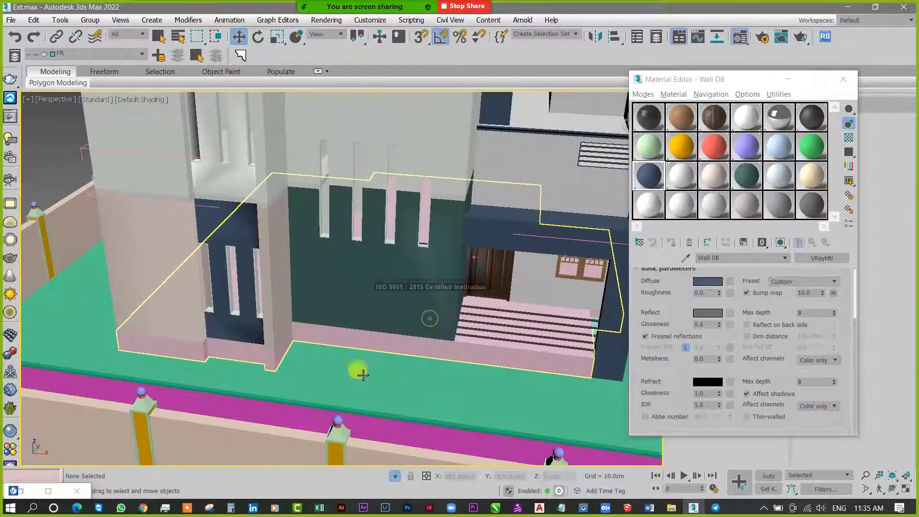
{"action": "scroll", "coordinate": [350, 371], "scroll_direction": "down", "scroll_amount": 4}
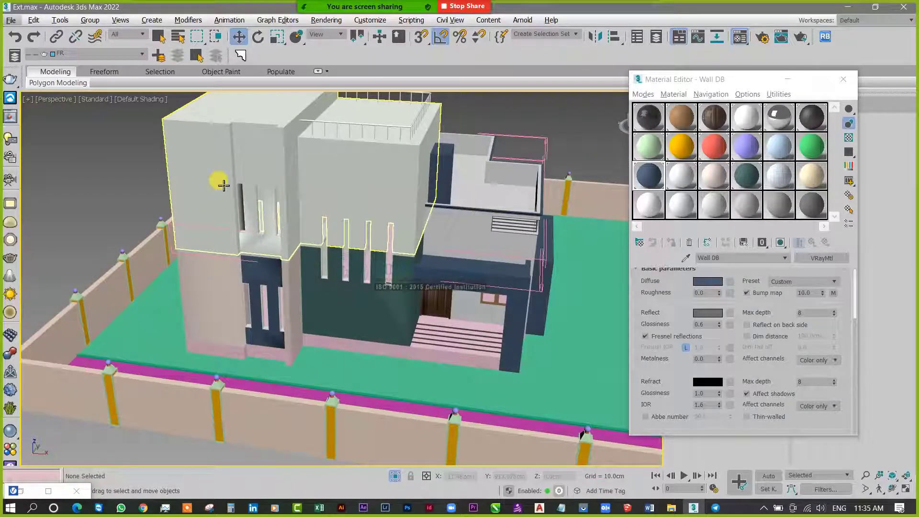
{"action": "left_click", "coordinate": [350, 234]}
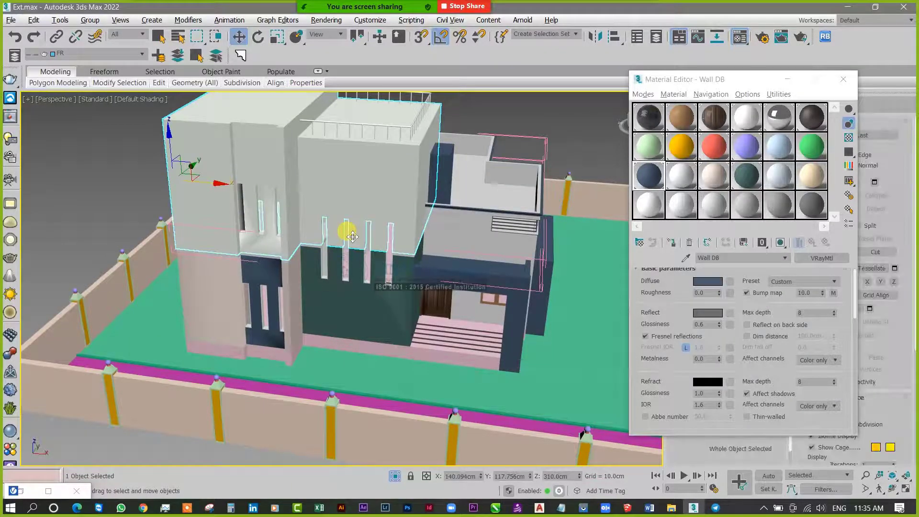
{"action": "key", "text": "alt+q"}
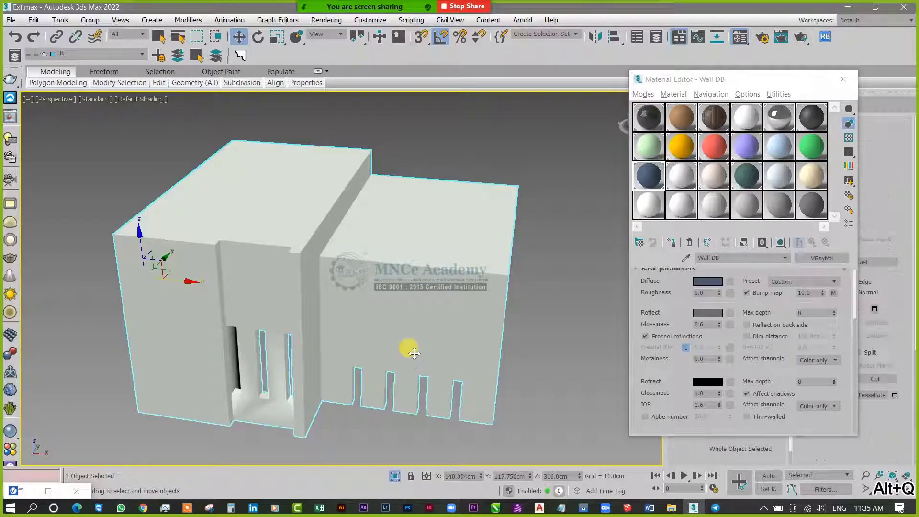
{"action": "key", "text": "4"}
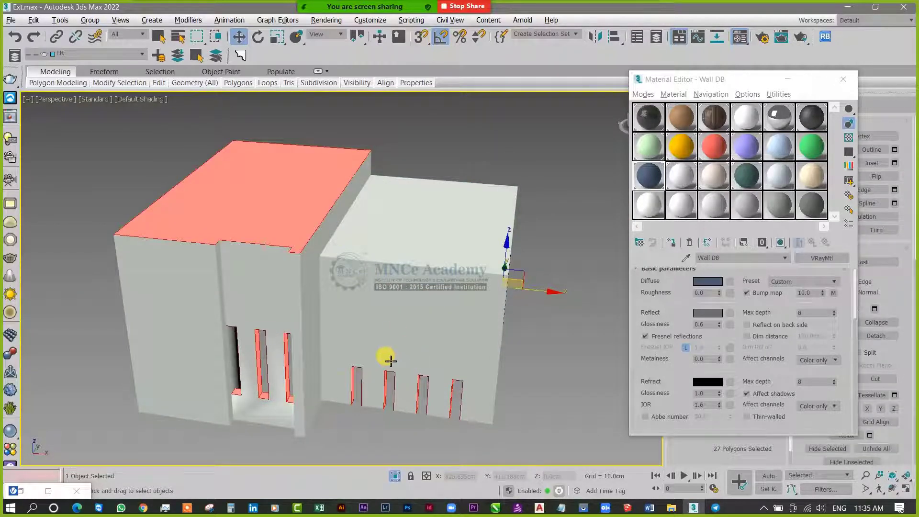
- Select the 16 outer wall polygons on both sides of the upper floor's narrow slotted front wall and assign Wall Warm to them
{"action": "left_click", "coordinate": [204, 329]}
{"action": "left_click", "coordinate": [224, 312], "text": "ctrl"}
{"action": "left_click", "coordinate": [198, 278], "text": "ctrl"}
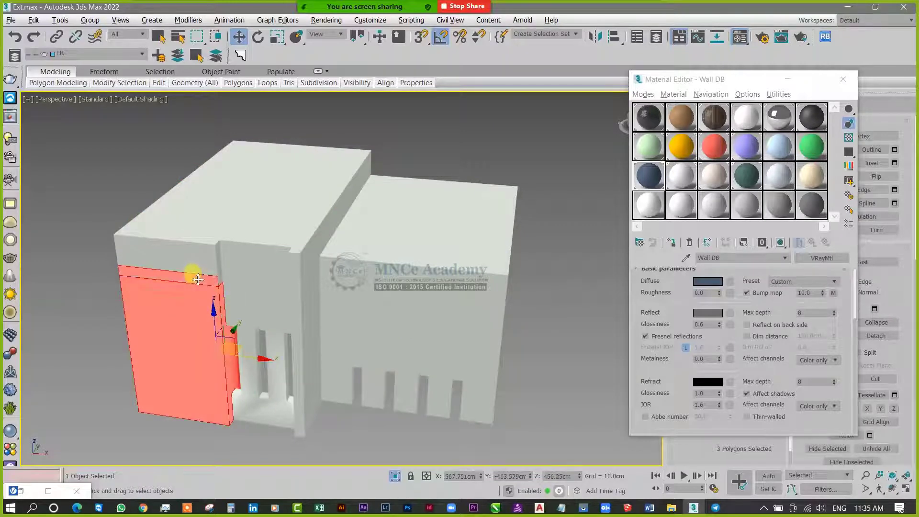
{"action": "left_click", "coordinate": [220, 261], "text": "ctrl"}
{"action": "left_click", "coordinate": [195, 259], "text": "ctrl"}
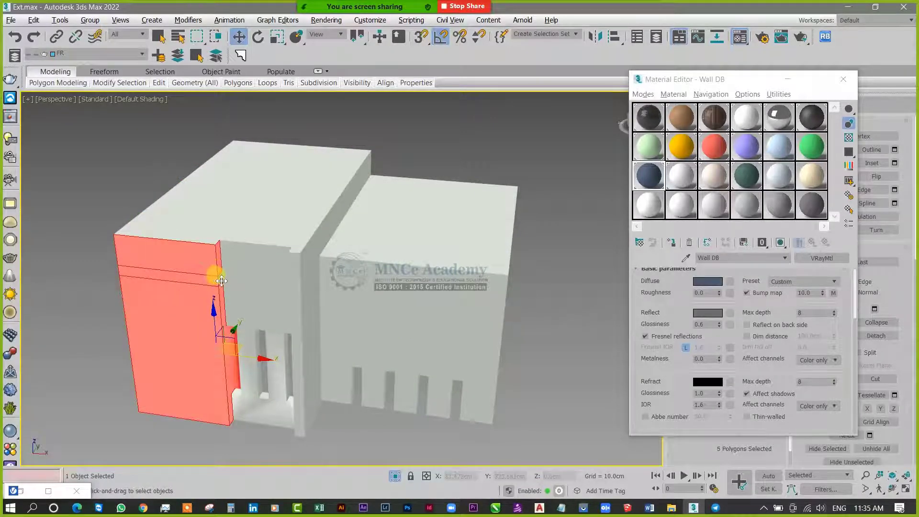
{"action": "left_click", "coordinate": [295, 290], "text": "ctrl"}
{"action": "left_click", "coordinate": [298, 278], "text": "ctrl"}
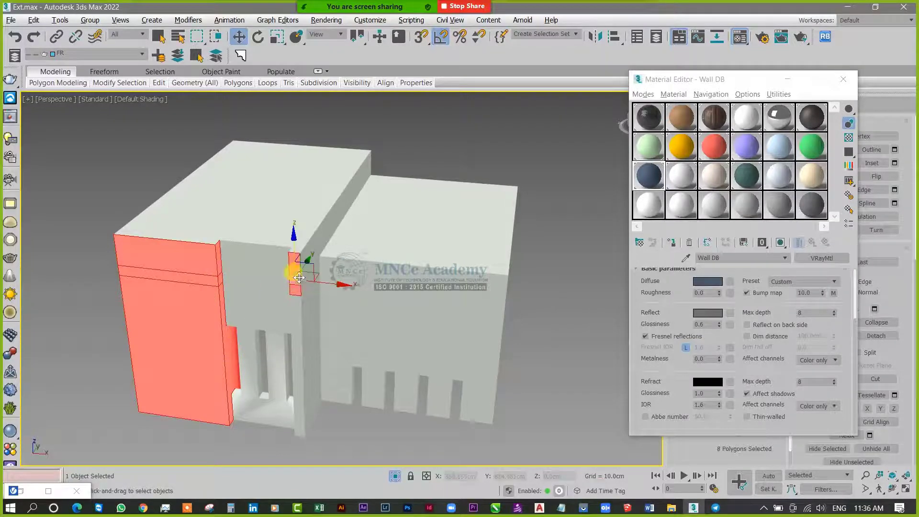
{"action": "left_click", "coordinate": [294, 325], "text": "ctrl"}
{"action": "left_click", "coordinate": [308, 328], "text": "ctrl"}
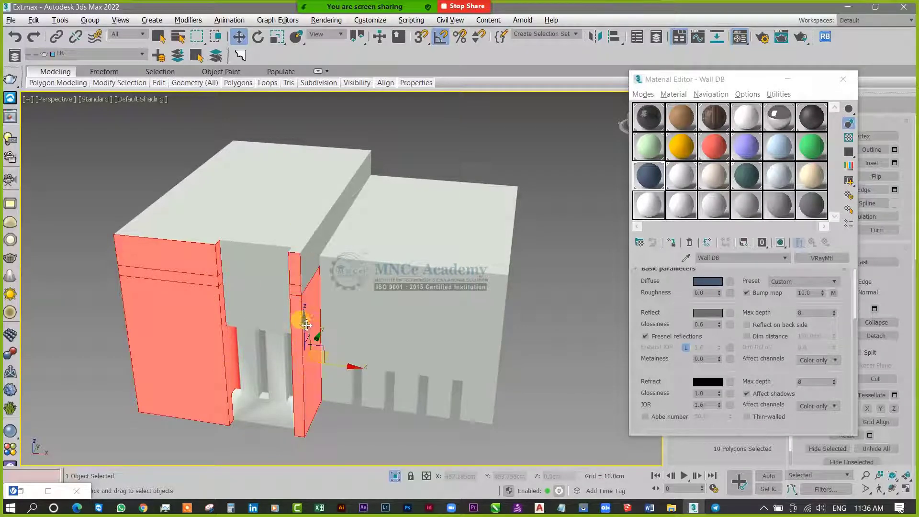
{"action": "left_click", "coordinate": [309, 280], "text": "ctrl"}
{"action": "left_click", "coordinate": [303, 277], "text": "ctrl"}
{"action": "left_click", "coordinate": [324, 237], "text": "ctrl"}
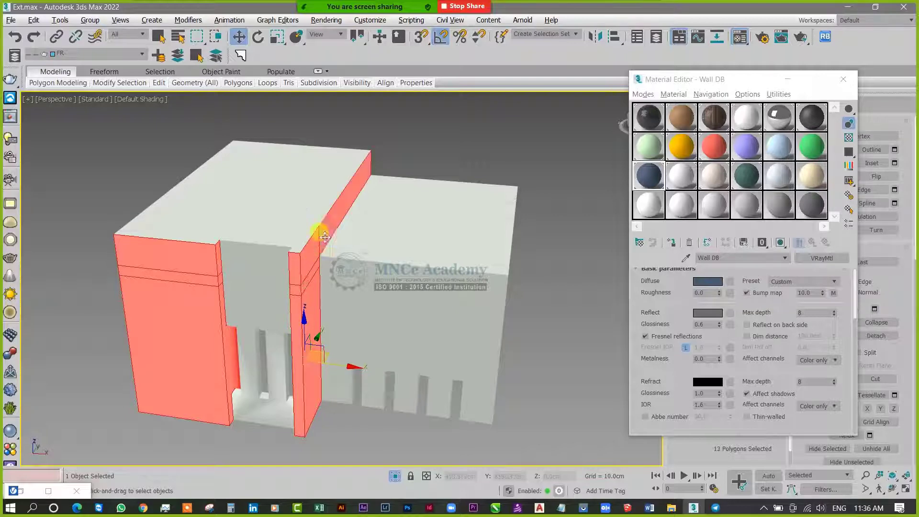
{"action": "middle_click_drag", "start_coordinate": [246, 380], "coordinate": [319, 358], "text": "alt"}
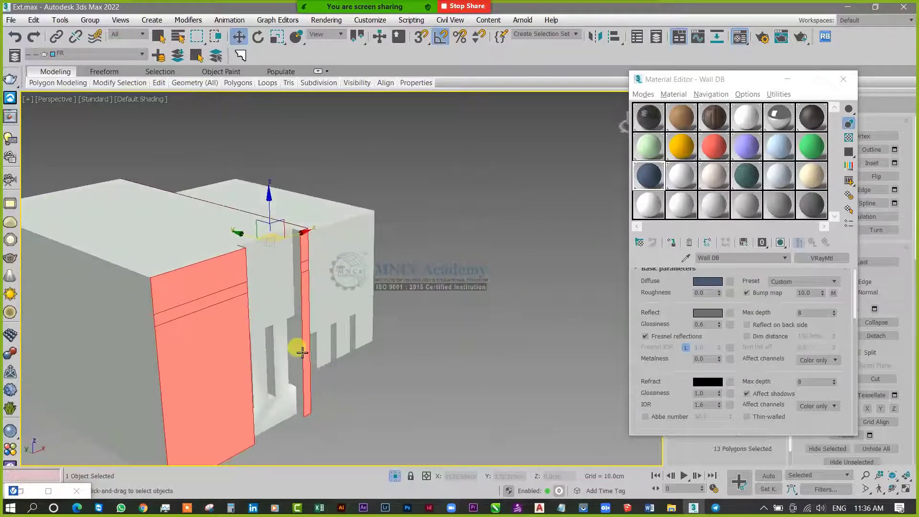
{"action": "left_click", "coordinate": [300, 312], "text": "ctrl"}
{"action": "left_click", "coordinate": [297, 264], "text": "ctrl"}
{"action": "left_click", "coordinate": [298, 247], "text": "ctrl"}
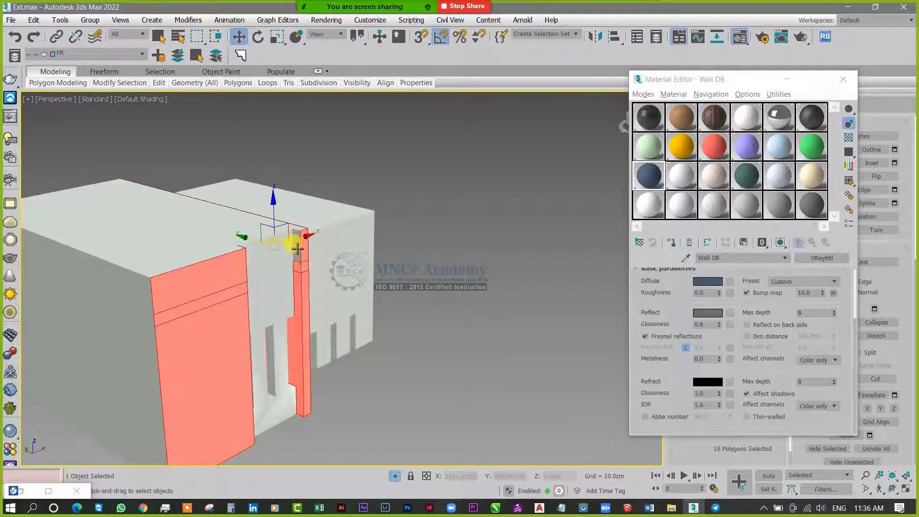
{"action": "middle_click_drag", "start_coordinate": [332, 350], "coordinate": [295, 419], "text": "alt"}
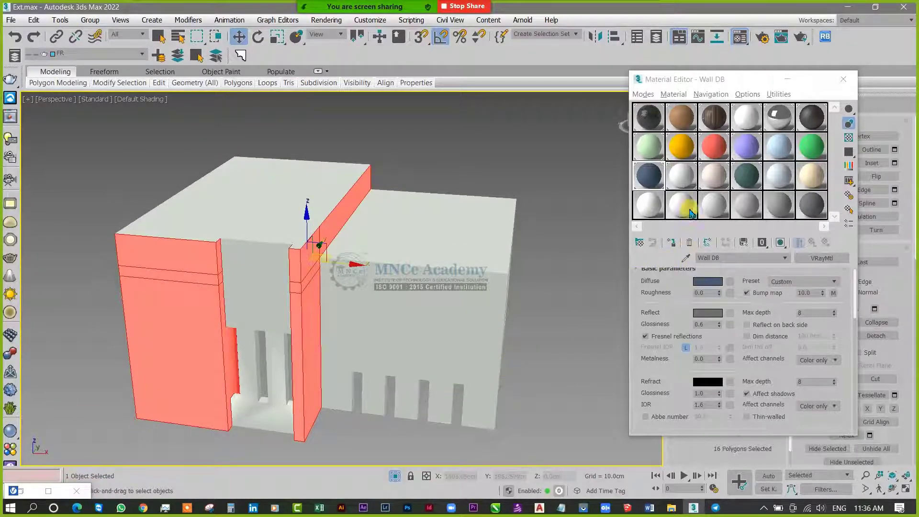
{"action": "left_click", "coordinate": [729, 182]}
{"action": "left_click", "coordinate": [671, 243]}
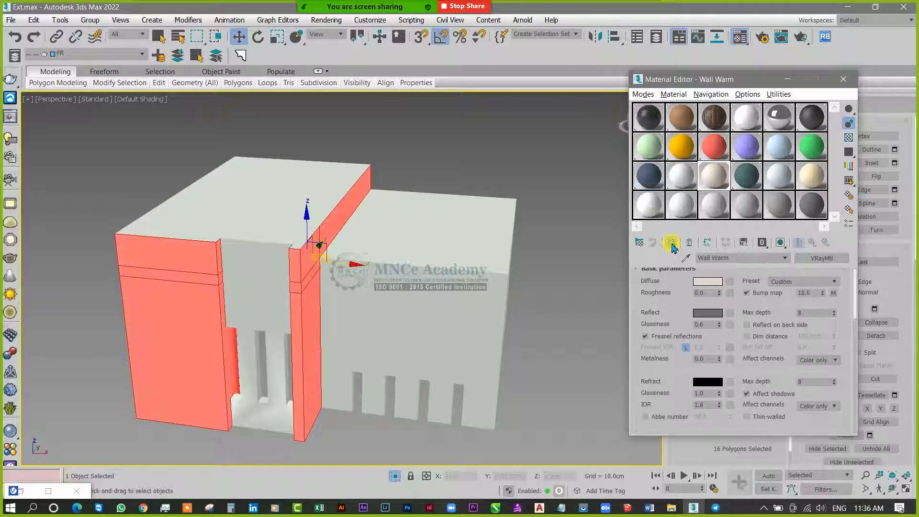
{"action": "left_click", "coordinate": [452, 376]}
- Select the three stacked polygons of the upper floor's narrow slotted front wall and assign Wall DB to them
{"action": "left_click", "coordinate": [267, 301]}
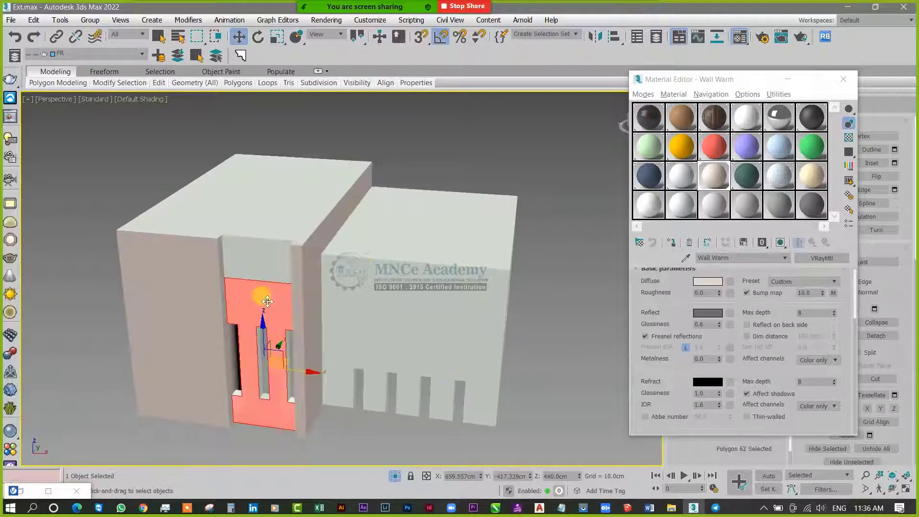
{"action": "left_click", "coordinate": [267, 273], "text": "ctrl"}
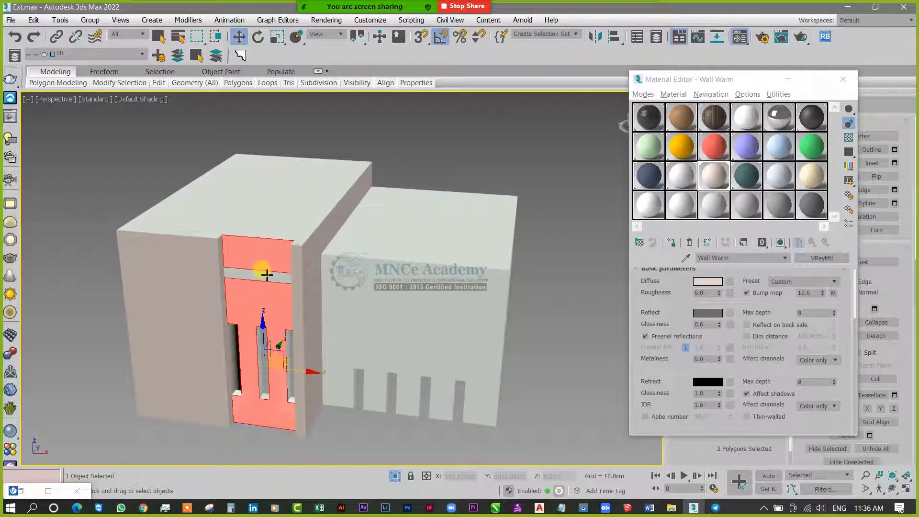
{"action": "left_click", "coordinate": [266, 274], "text": "ctrl"}
{"action": "left_click", "coordinate": [658, 174]}
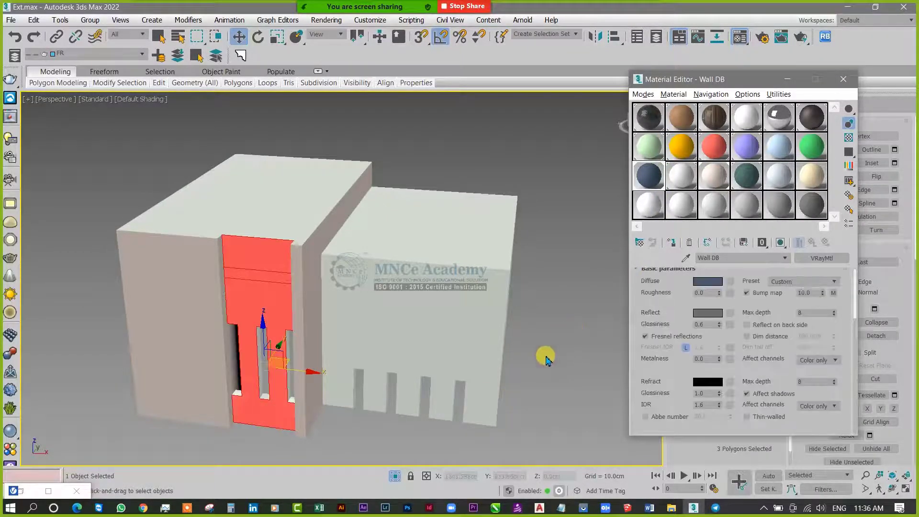
{"action": "middle_click_drag", "start_coordinate": [546, 357], "coordinate": [530, 353]}
- Select the four front and side wall polygons of the lower block, including the upper bands, and assign WAll DG to them
{"action": "left_click", "coordinate": [345, 289]}
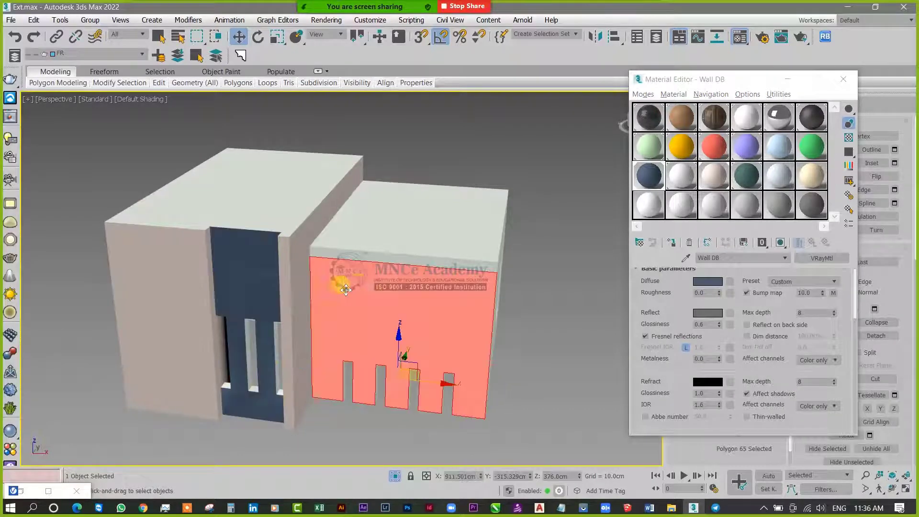
{"action": "left_click", "coordinate": [417, 258], "text": "ctrl"}
{"action": "middle_click_drag", "start_coordinate": [508, 323], "coordinate": [490, 318], "text": "alt"}
{"action": "left_click", "coordinate": [542, 321], "text": "ctrl"}
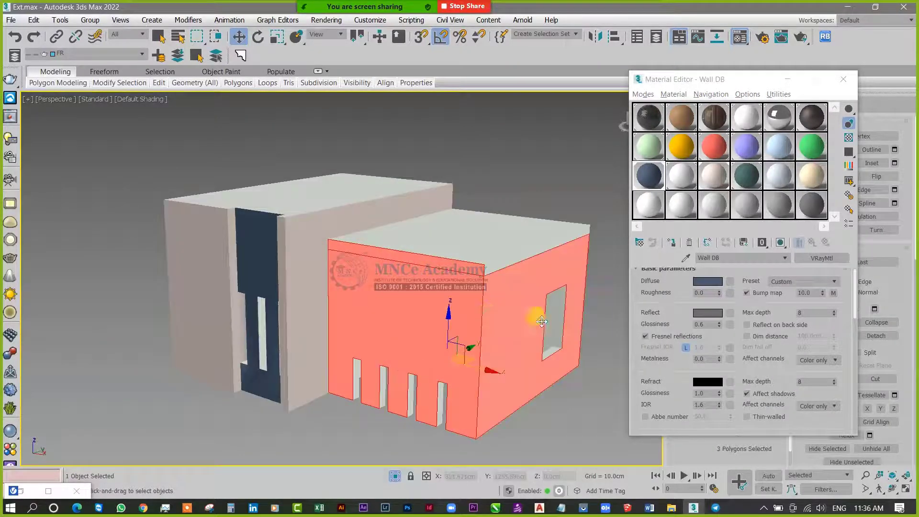
{"action": "left_click", "coordinate": [520, 257], "text": "ctrl"}
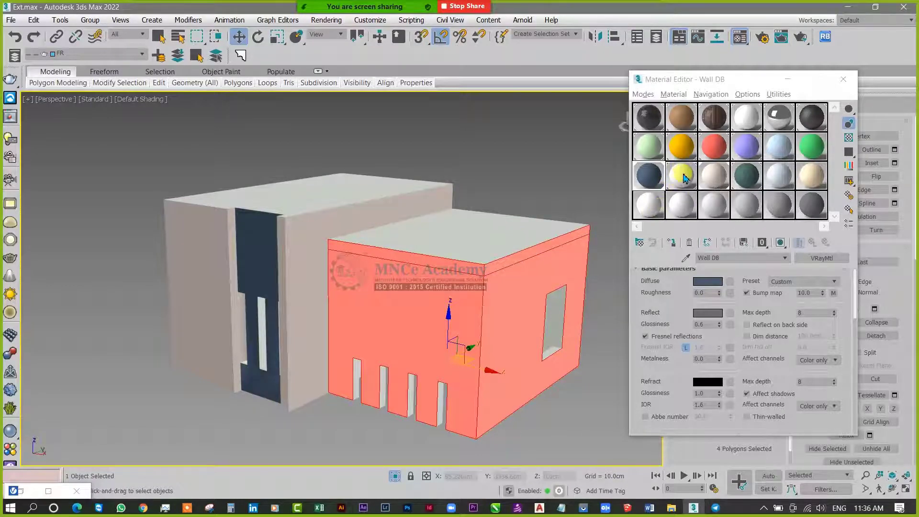
{"action": "left_click", "coordinate": [746, 183]}
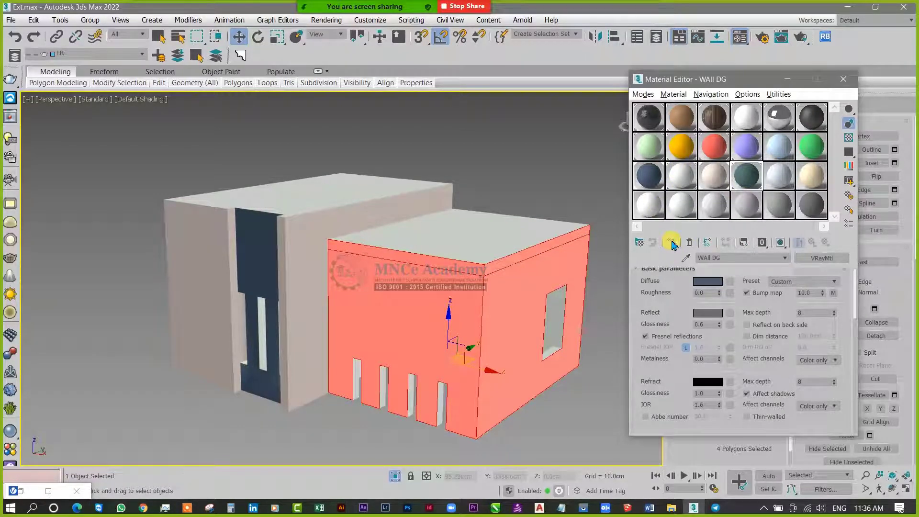
{"action": "left_click", "coordinate": [673, 243]}
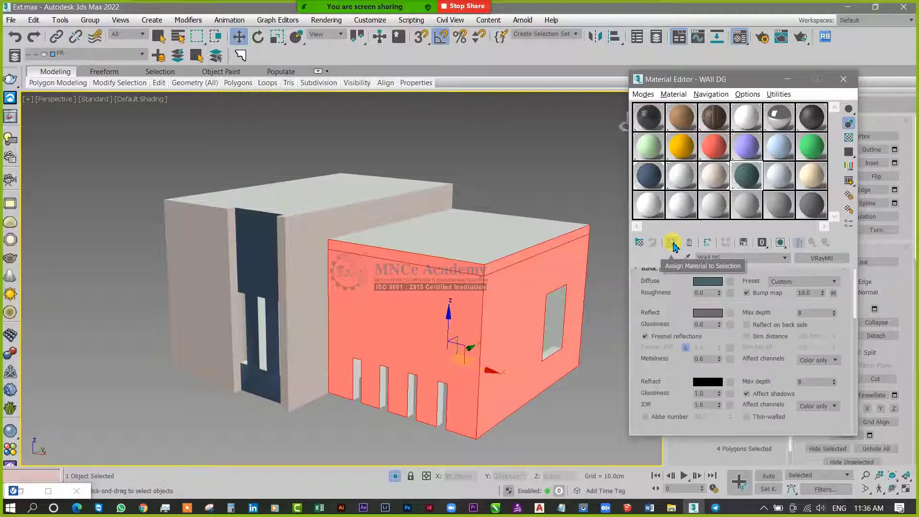
- Select the two roof polygons of the upper-floor object and assign Wall White to them
{"action": "left_click", "coordinate": [493, 224]}
{"action": "middle_click_drag", "start_coordinate": [437, 256], "coordinate": [361, 214], "text": "alt"}
{"action": "left_click", "coordinate": [356, 213], "text": "ctrl"}
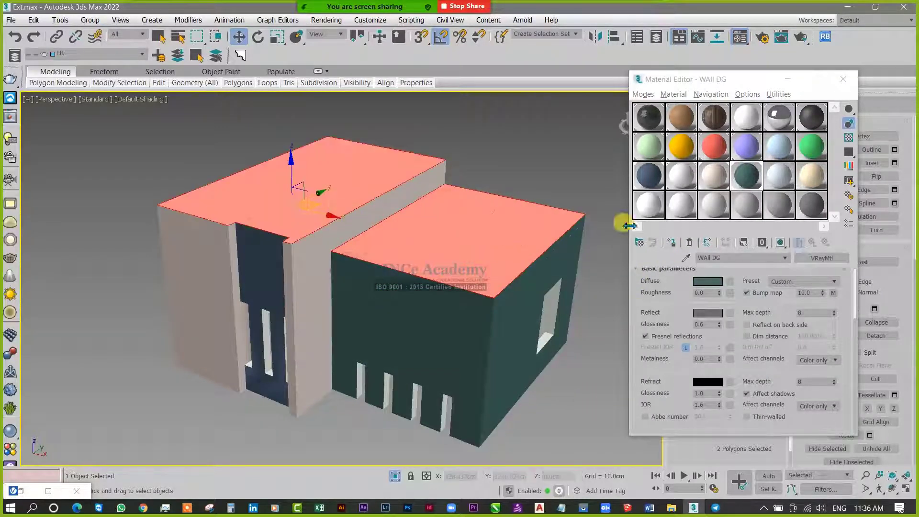
{"action": "left_click", "coordinate": [685, 178]}
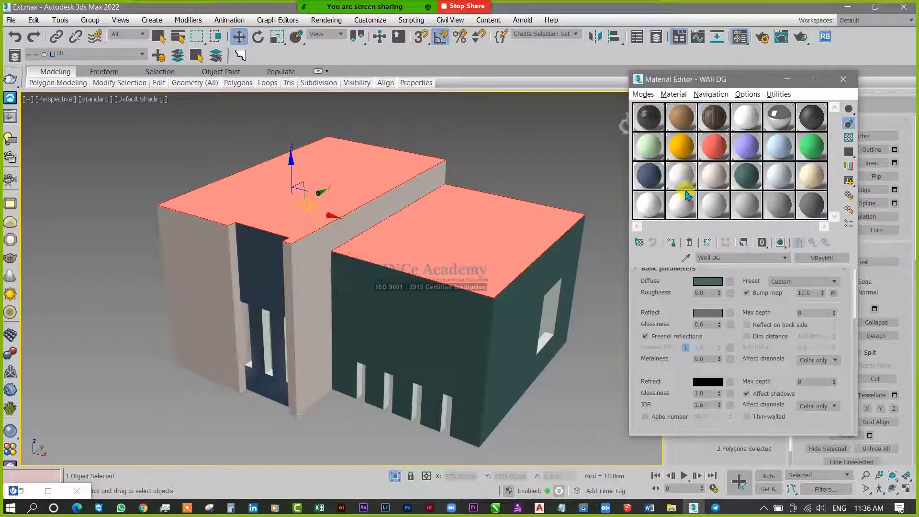
{"action": "left_click", "coordinate": [673, 245]}
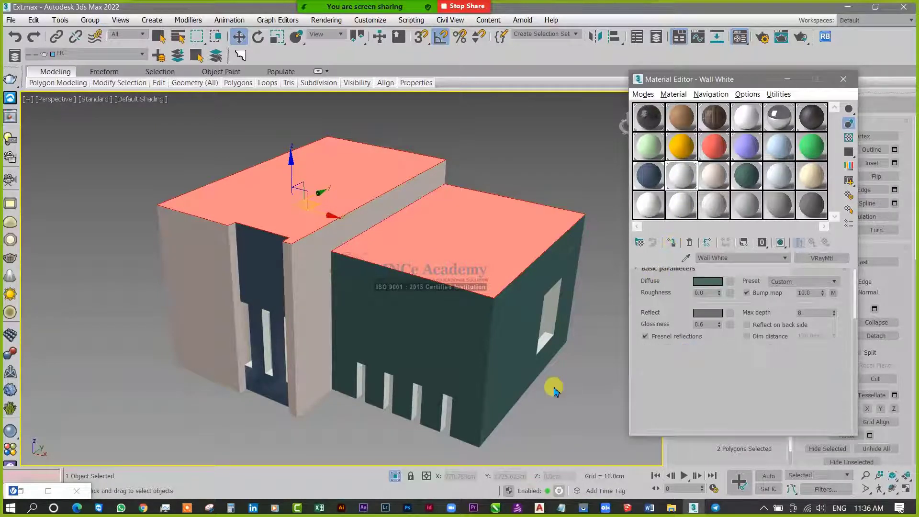
{"action": "left_click", "coordinate": [515, 337]}
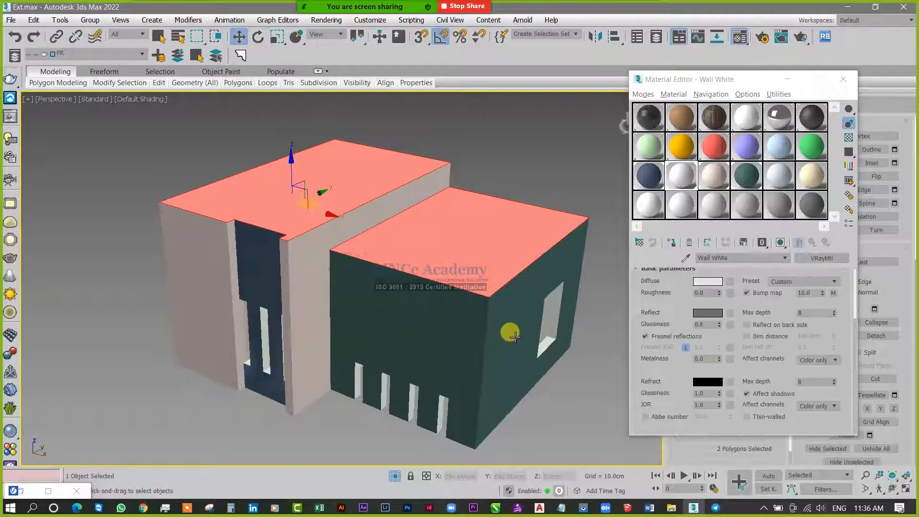
- Unhide all the house and site objects around the upper-floor walls
{"action": "middle_click_drag", "start_coordinate": [505, 343], "coordinate": [447, 304]}
{"action": "right_click", "coordinate": [472, 284]}
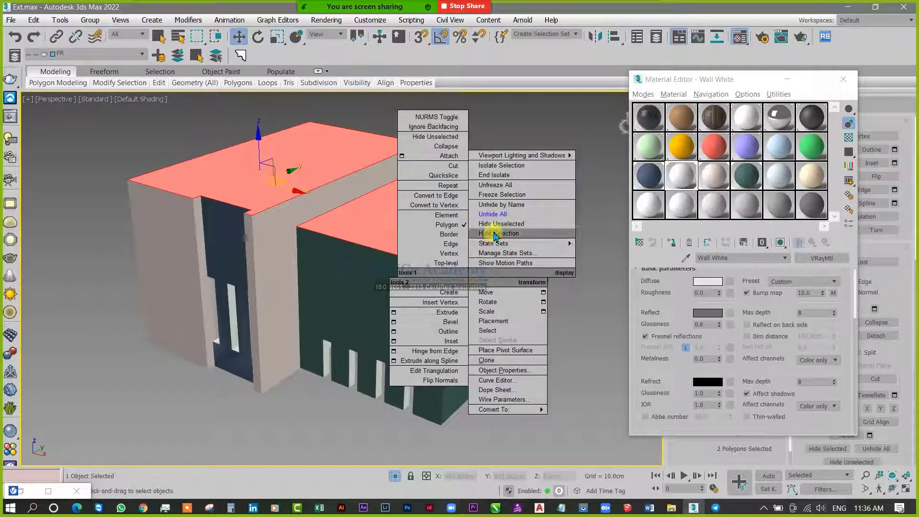
{"action": "left_click", "coordinate": [488, 229]}
- Select the floor slab's edge polygon beside the slotted windows of the dark green wall and assign WAll DG to it
{"action": "middle_click_drag", "start_coordinate": [437, 348], "coordinate": [430, 374]}
{"action": "scroll", "coordinate": [294, 338], "scroll_direction": "up", "scroll_amount": 6}
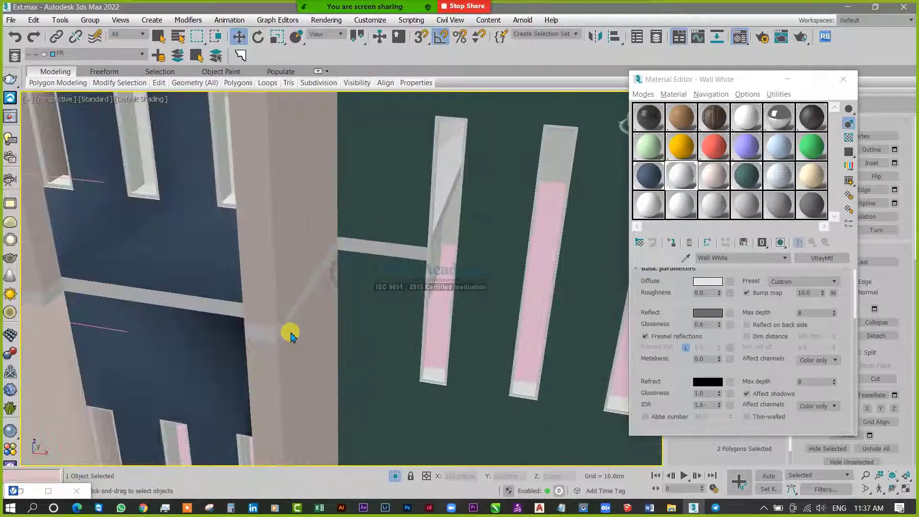
{"action": "key", "text": "4"}
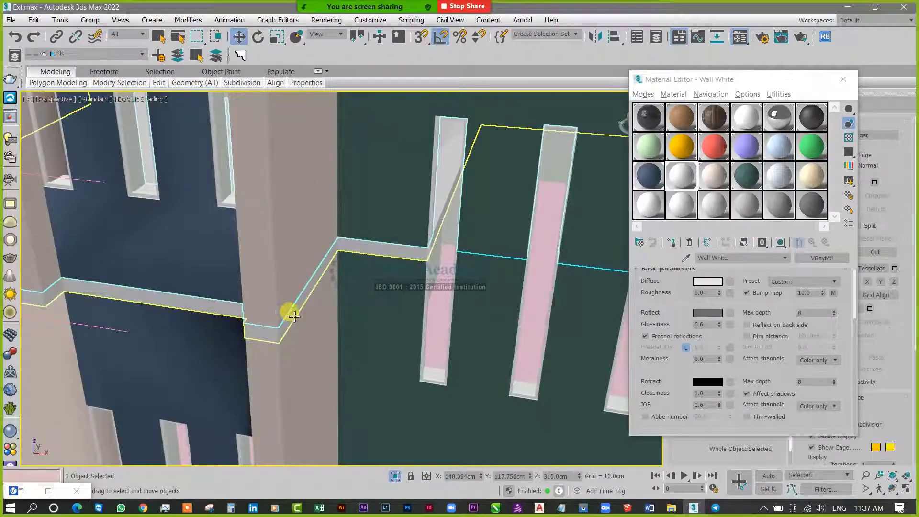
{"action": "left_click", "coordinate": [313, 307]}
{"action": "key", "text": "4"}
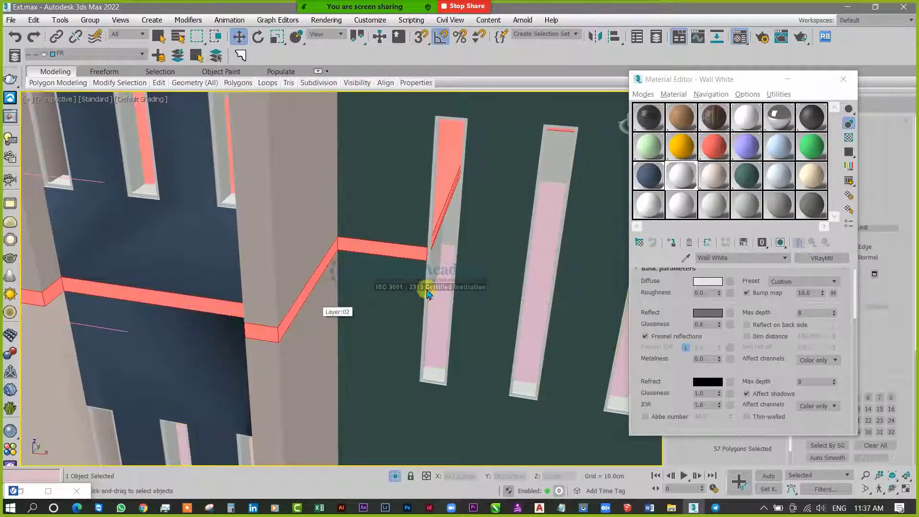
{"action": "left_click", "coordinate": [396, 253]}
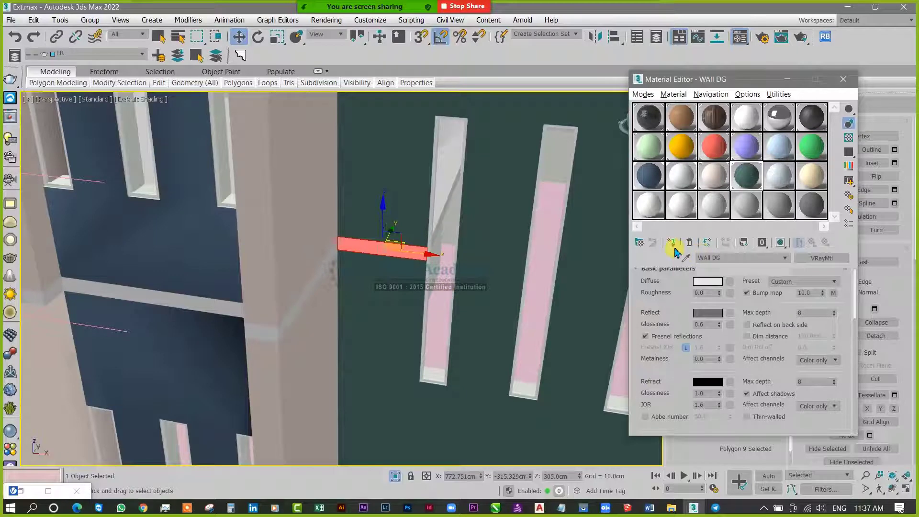
- Select the five floor-slab edge polygons running along the warm walls on both sides of the dark blue strip and assign Wall Warm
{"action": "left_click", "coordinate": [294, 318]}
{"action": "left_click", "coordinate": [263, 329], "text": "ctrl"}
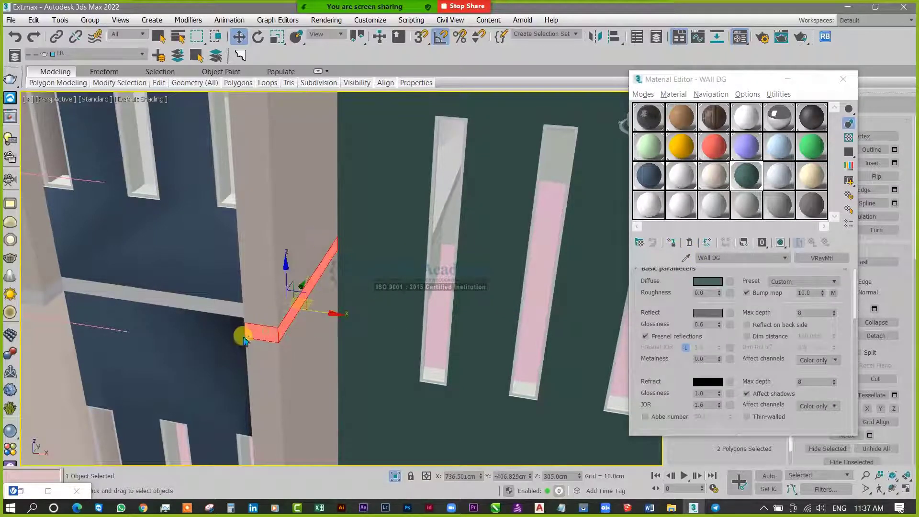
{"action": "middle_click_drag", "start_coordinate": [246, 322], "coordinate": [387, 311]}
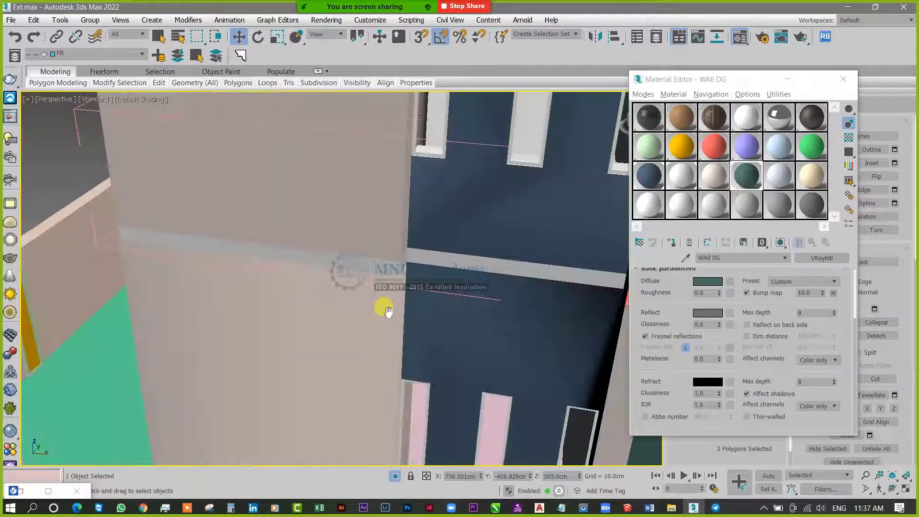
{"action": "left_click", "coordinate": [401, 269], "text": "ctrl"}
{"action": "middle_click_drag", "start_coordinate": [405, 275], "coordinate": [516, 271], "text": "alt"}
{"action": "left_click", "coordinate": [570, 220], "text": "ctrl"}
{"action": "middle_click_drag", "start_coordinate": [554, 309], "coordinate": [378, 306], "text": "alt"}
{"action": "left_click", "coordinate": [705, 204]}
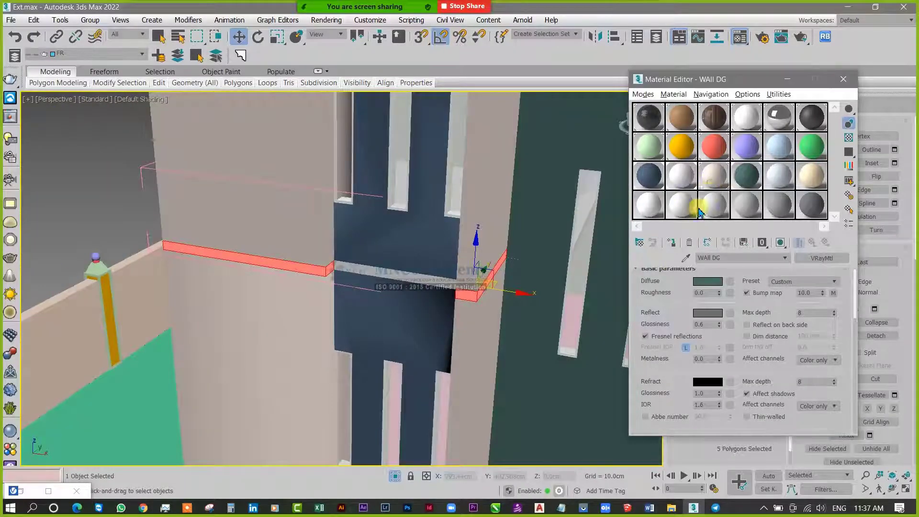
{"action": "left_click", "coordinate": [674, 242]}
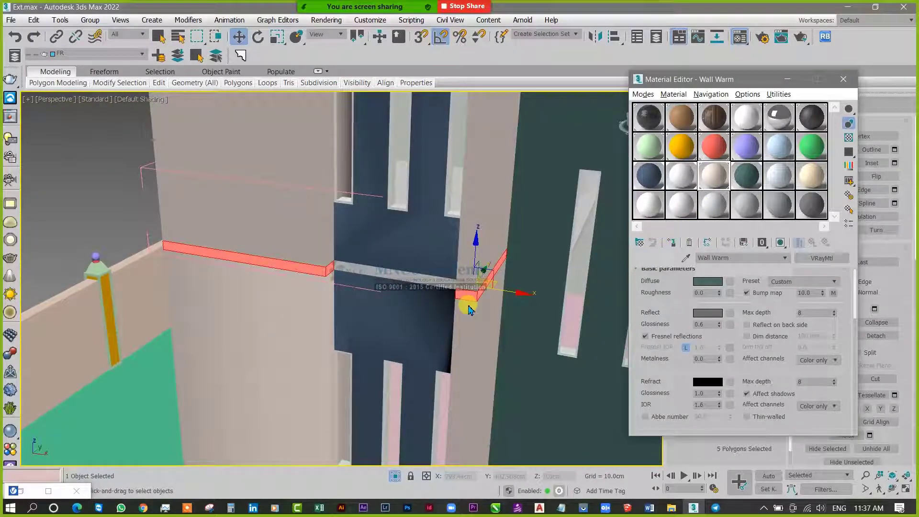
- Assign Wall DB to the slab edge across the dark blue strip and WAll DG to the two slab-edge polygons at the green block's terrace corner
{"action": "left_click", "coordinate": [406, 273]}
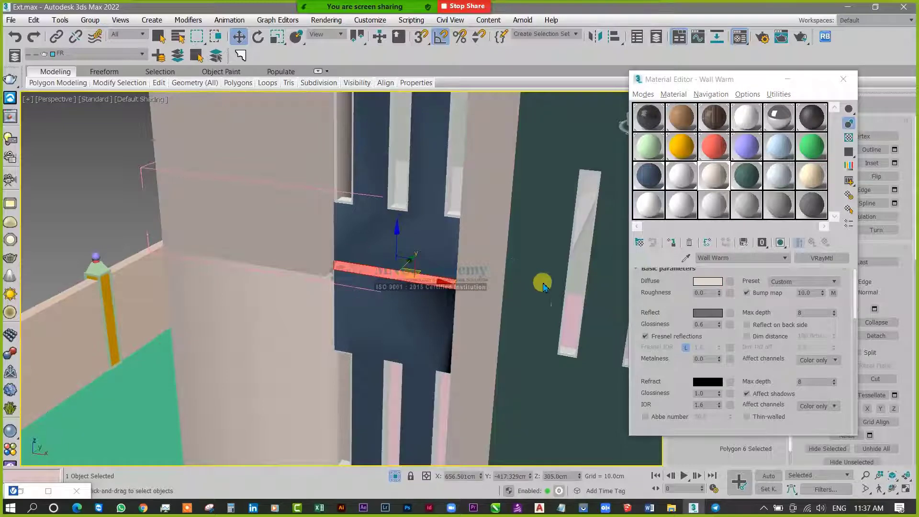
{"action": "left_click", "coordinate": [649, 180]}
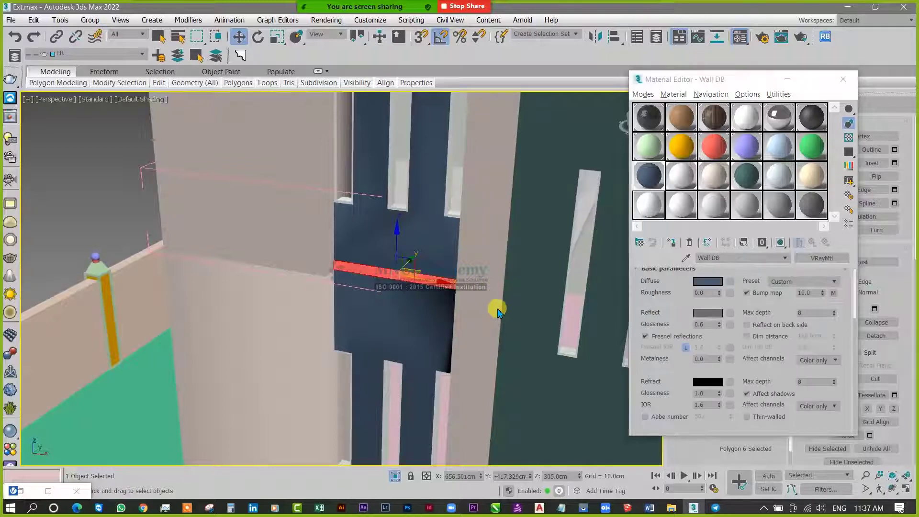
{"action": "middle_click_drag", "start_coordinate": [496, 309], "coordinate": [241, 290]}
{"action": "scroll", "coordinate": [242, 290], "scroll_direction": "down", "scroll_amount": 3}
{"action": "scroll", "coordinate": [365, 294], "scroll_direction": "up", "scroll_amount": 5}
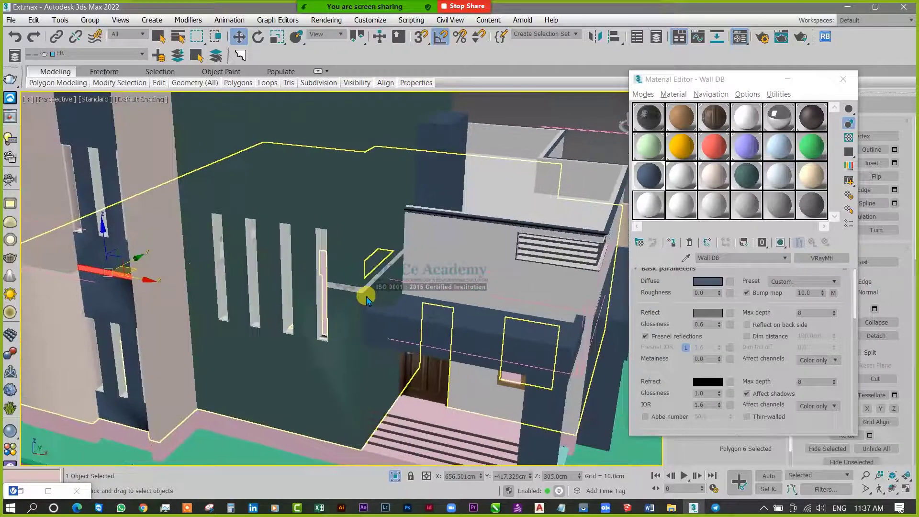
{"action": "left_click", "coordinate": [370, 279], "text": "ctrl"}
{"action": "left_click", "coordinate": [748, 175]}
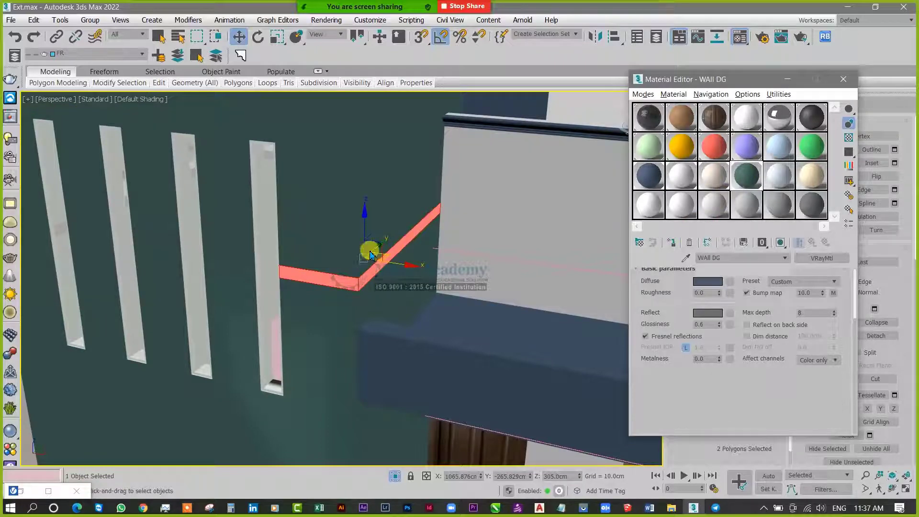
{"action": "scroll", "coordinate": [320, 246], "scroll_direction": "down", "scroll_amount": 6}
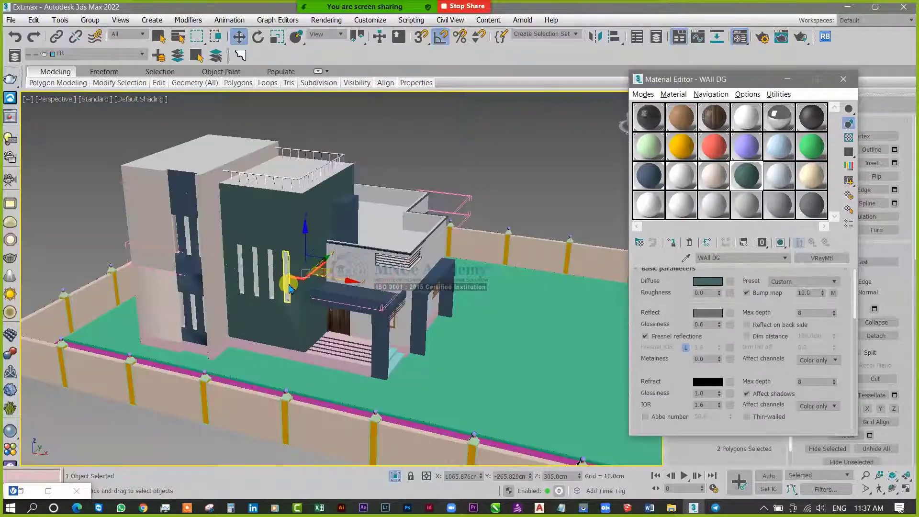
{"action": "key", "text": "4"}
{"action": "left_click", "coordinate": [551, 169]}
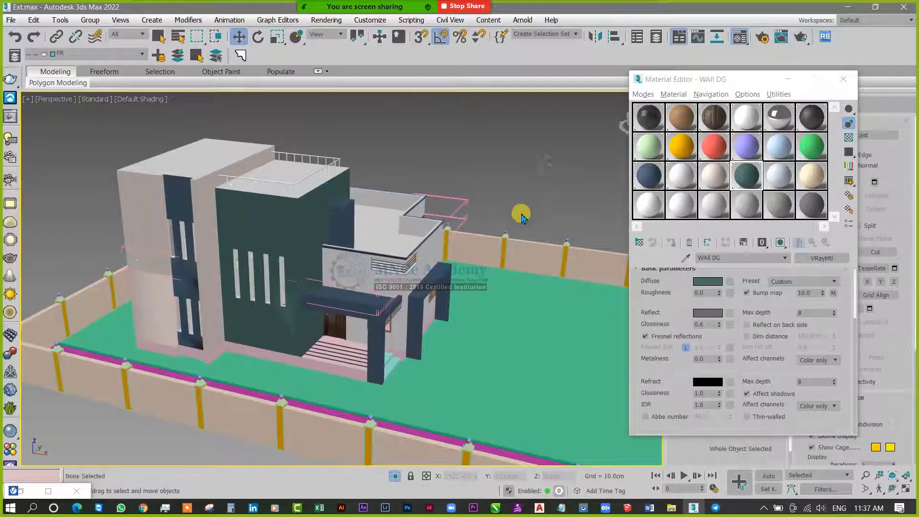
- Isolate the pink plinth slab and the entrance steps from the rest of the house
{"action": "middle_click_drag", "start_coordinate": [441, 371], "coordinate": [435, 335], "text": "alt"}
{"action": "scroll", "coordinate": [291, 252], "scroll_direction": "up", "scroll_amount": 5}
{"action": "scroll", "coordinate": [353, 288], "scroll_direction": "down", "scroll_amount": 5}
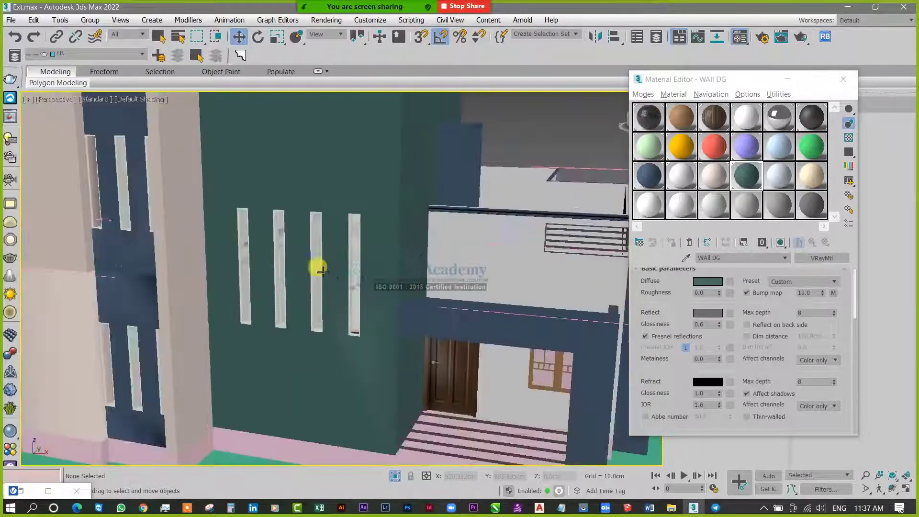
{"action": "scroll", "coordinate": [348, 316], "scroll_direction": "up", "scroll_amount": 4}
{"action": "middle_click_drag", "start_coordinate": [375, 304], "coordinate": [407, 366], "text": "alt"}
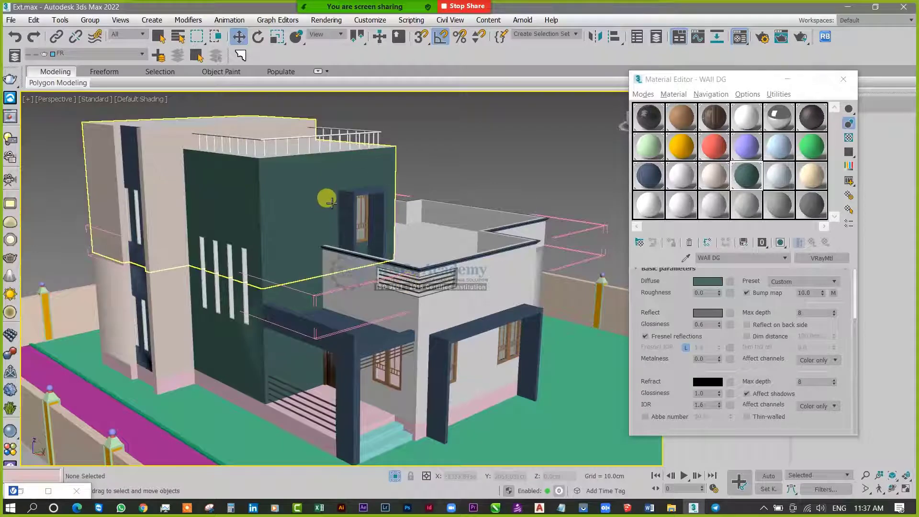
{"action": "middle_click_drag", "start_coordinate": [449, 415], "coordinate": [468, 371]}
{"action": "scroll", "coordinate": [467, 370], "scroll_direction": "up", "scroll_amount": 5}
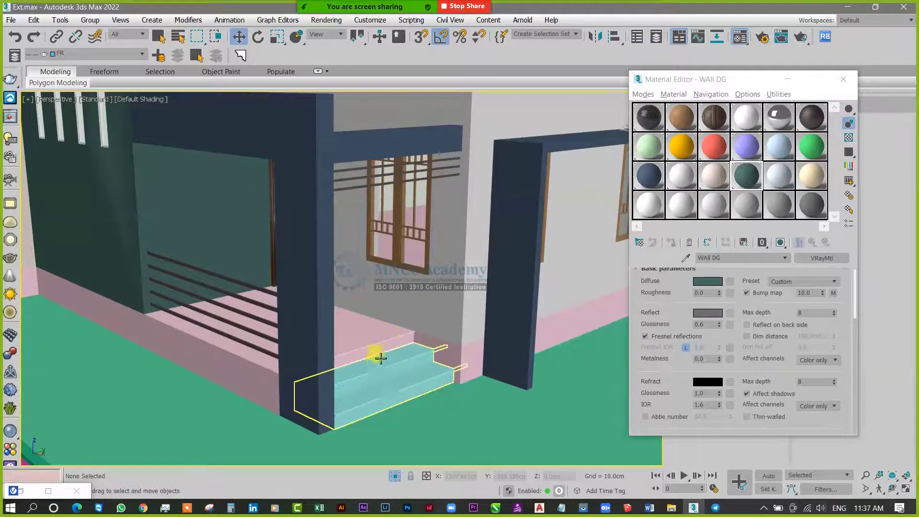
{"action": "left_click", "coordinate": [370, 335]}
{"action": "left_click", "coordinate": [394, 349], "text": "ctrl"}
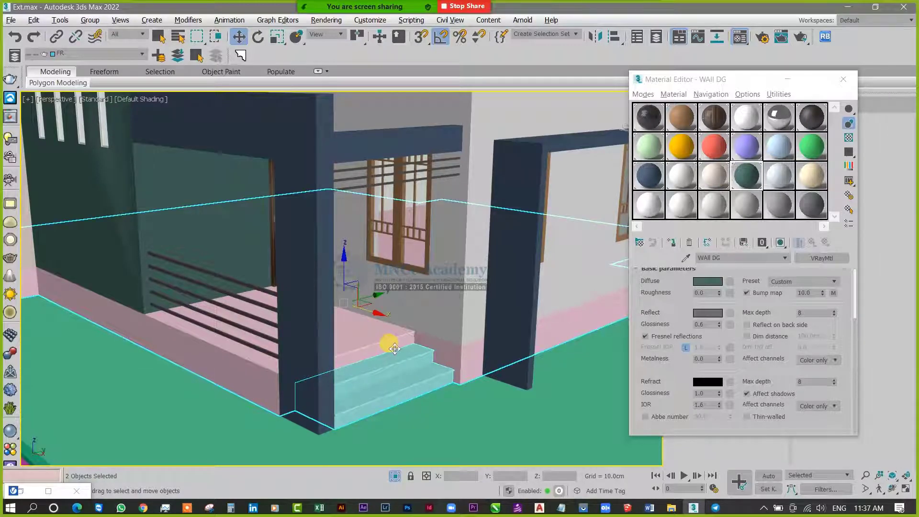
{"action": "key", "text": "alt+q"}
{"action": "left_click", "coordinate": [462, 404]}
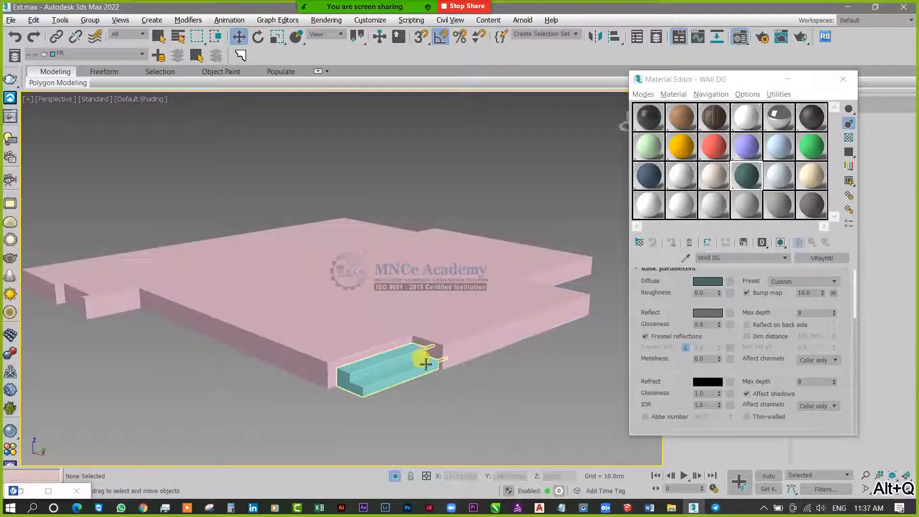
- Select the plinth slab and add Stone_F_100cm from the V-Ray material library's Stone category to the scene
{"action": "middle_click_drag", "start_coordinate": [427, 360], "coordinate": [472, 352], "text": "alt"}
{"action": "middle_click_drag", "start_coordinate": [477, 403], "coordinate": [491, 379], "text": "alt"}
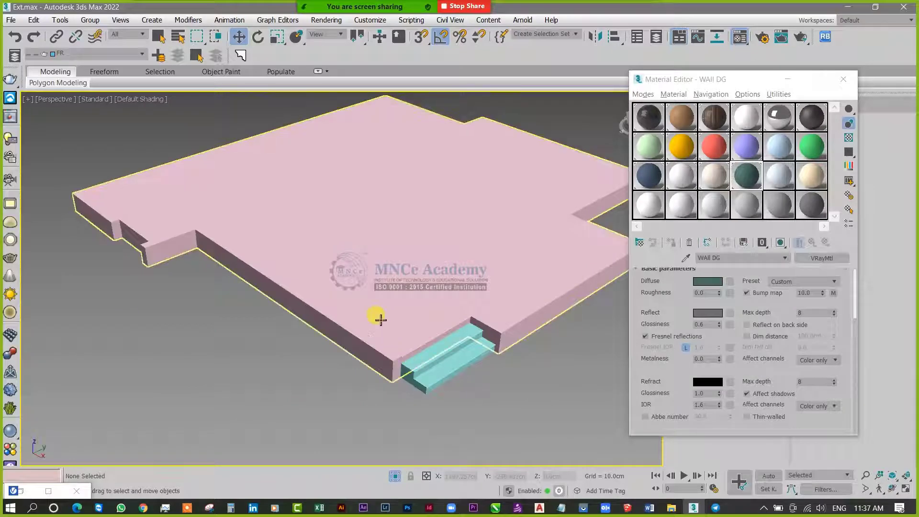
{"action": "left_click", "coordinate": [382, 349]}
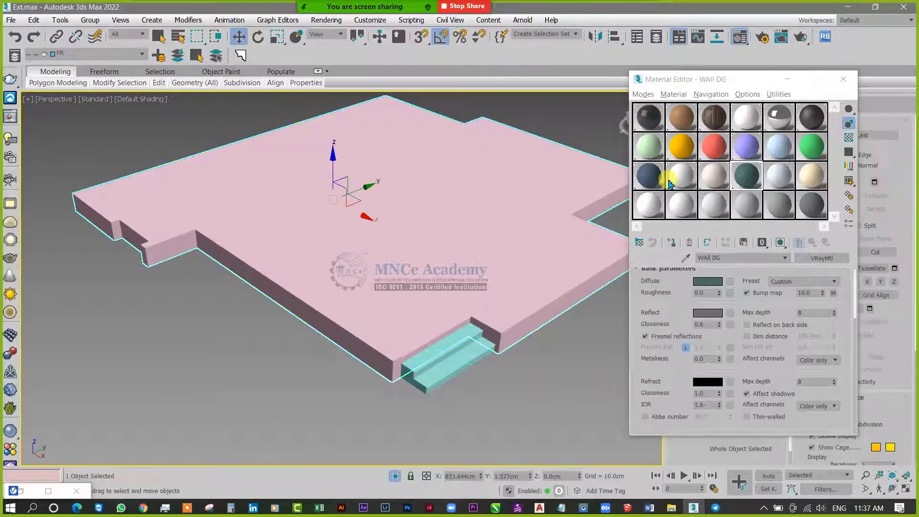
{"action": "left_click_drag", "start_coordinate": [718, 84], "coordinate": [674, 111]}
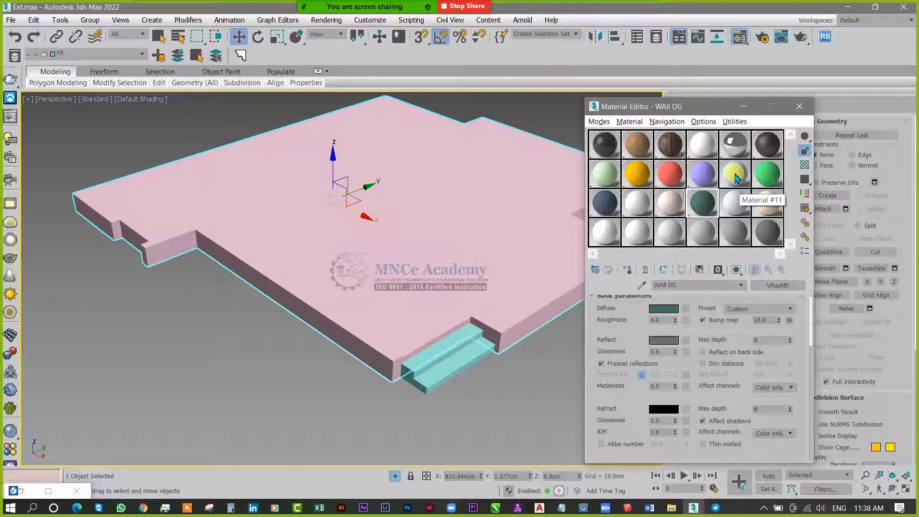
{"action": "left_click", "coordinate": [36, 492]}
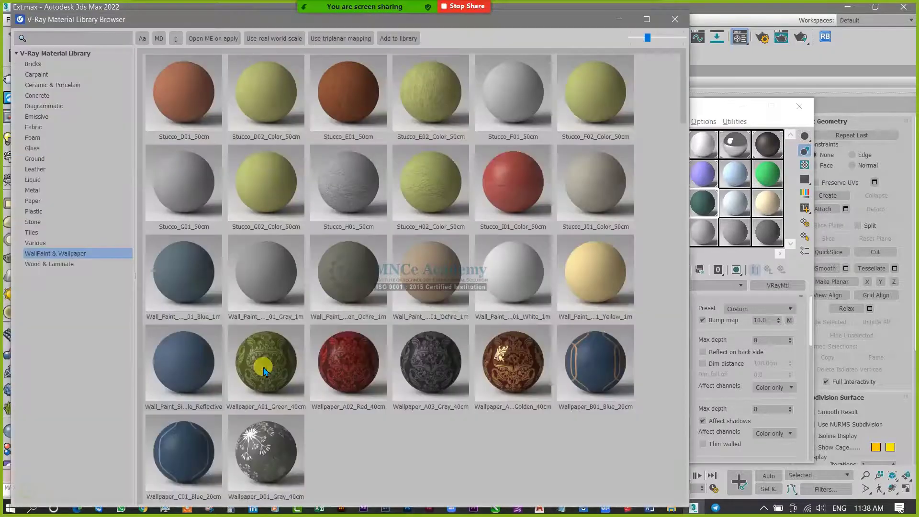
{"action": "left_click", "coordinate": [34, 221]}
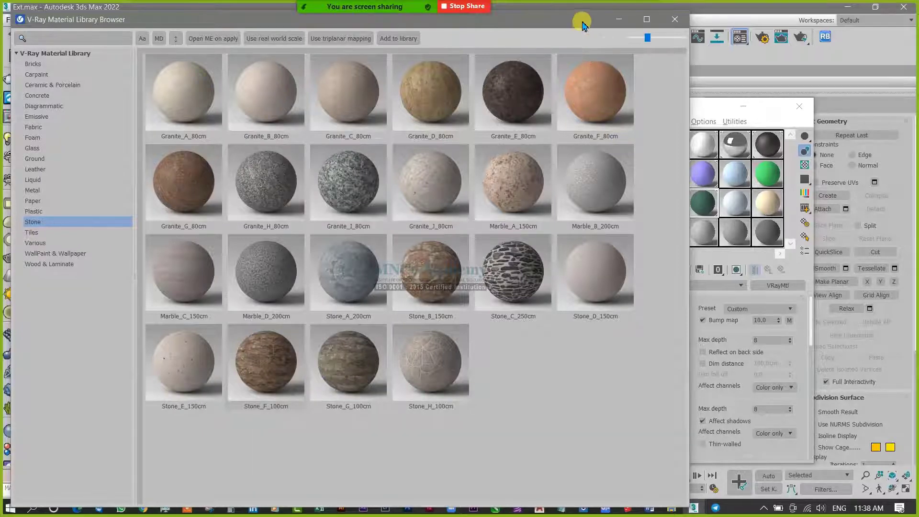
{"action": "left_click_drag", "start_coordinate": [583, 25], "coordinate": [502, 59]}
{"action": "right_click", "coordinate": [195, 400]}
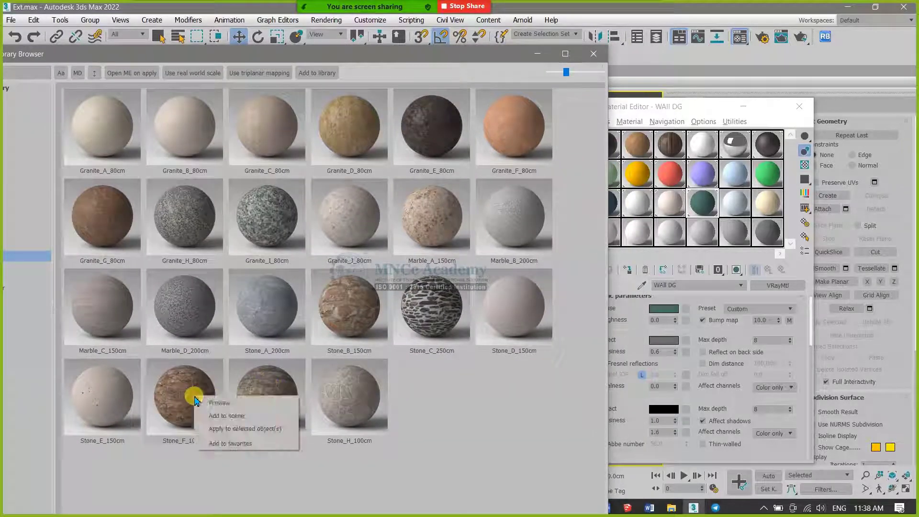
{"action": "left_click", "coordinate": [223, 410]}
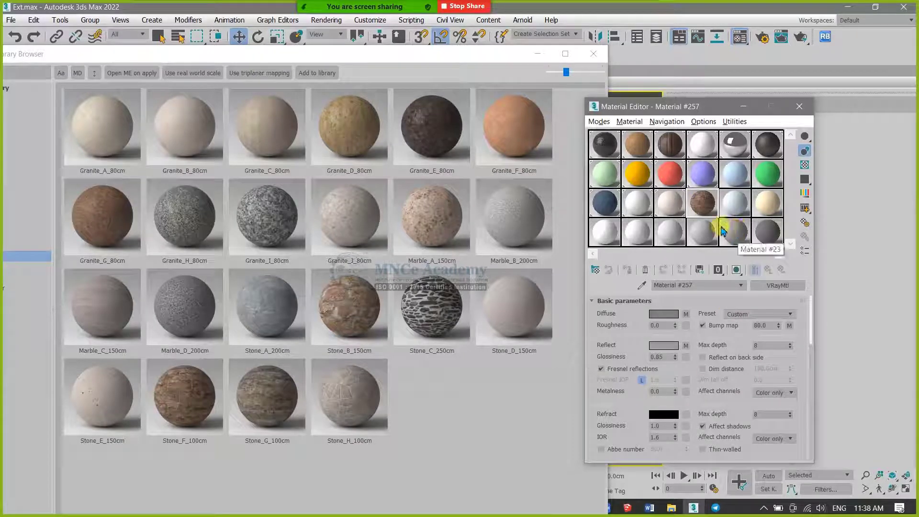
- Try to undo the stone material's replacement of the WAll DG sample in the Material Editor
{"action": "key", "text": "ctrl+z"}
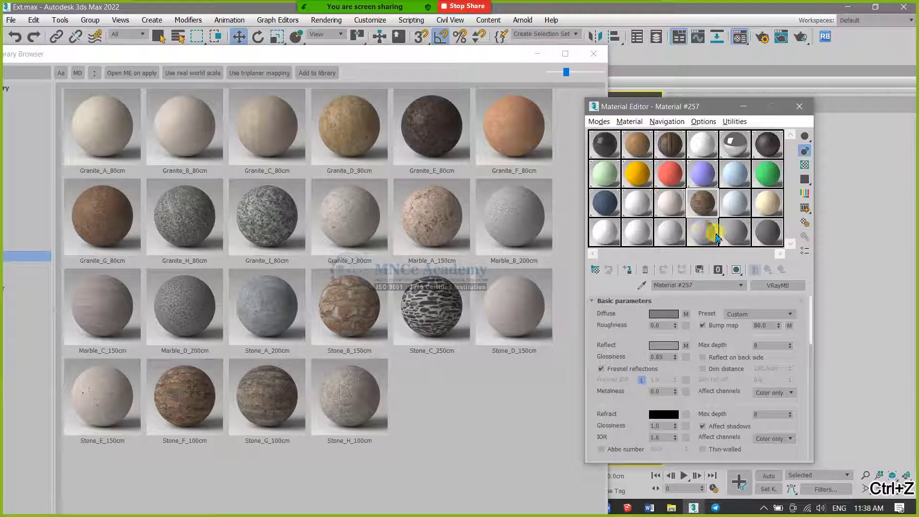
{"action": "left_click_drag", "start_coordinate": [700, 107], "coordinate": [762, 74]}
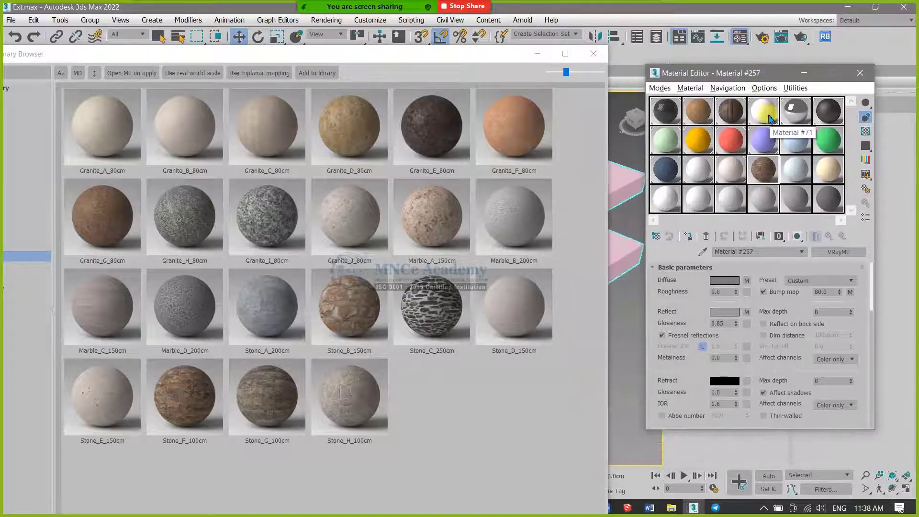
{"action": "key", "text": "ctrl+z"}
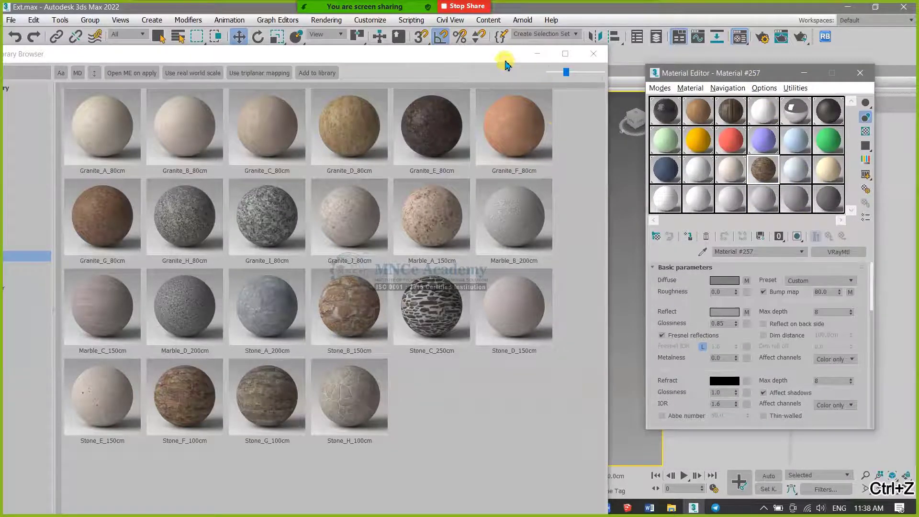
- Unhide all objects so the complete house and its surroundings are displayed, keeping the material library clear of the model
{"action": "left_click_drag", "start_coordinate": [504, 54], "coordinate": [502, 357]}
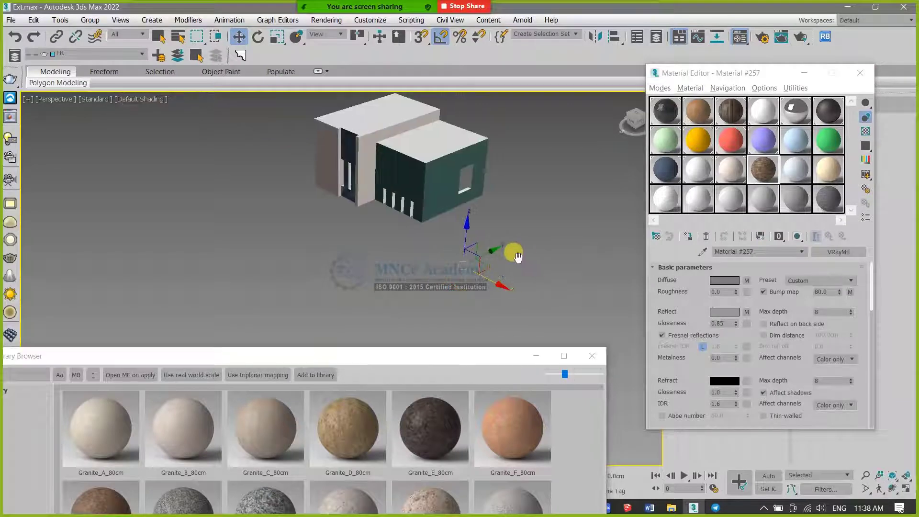
{"action": "scroll", "coordinate": [355, 225], "scroll_direction": "up", "scroll_amount": 5}
{"action": "right_click", "coordinate": [371, 256]}
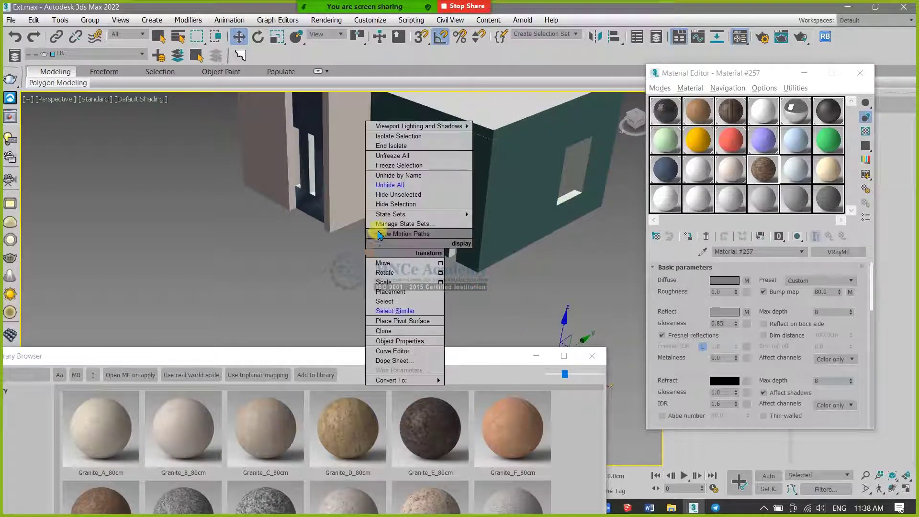
{"action": "left_click", "coordinate": [378, 231]}
{"action": "middle_click_drag", "start_coordinate": [403, 265], "coordinate": [544, 234], "text": "alt"}
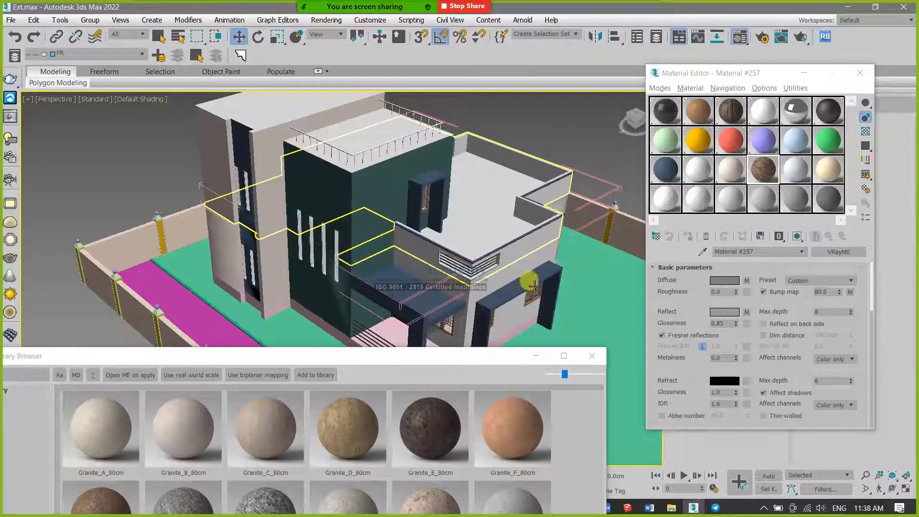
- Isolate the pink plinth slab together with the entrance steps, keeping the material library clear of them
{"action": "mouse_move", "coordinate": [410, 360]}
{"action": "left_mouse_down"}
{"action": "mouse_move", "coordinate": [426, 164]}
{"action": "mouse_move", "coordinate": [484, 82]}
{"action": "mouse_move", "coordinate": [396, 341]}
{"action": "mouse_move", "coordinate": [409, 369]}
{"action": "left_mouse_up"}
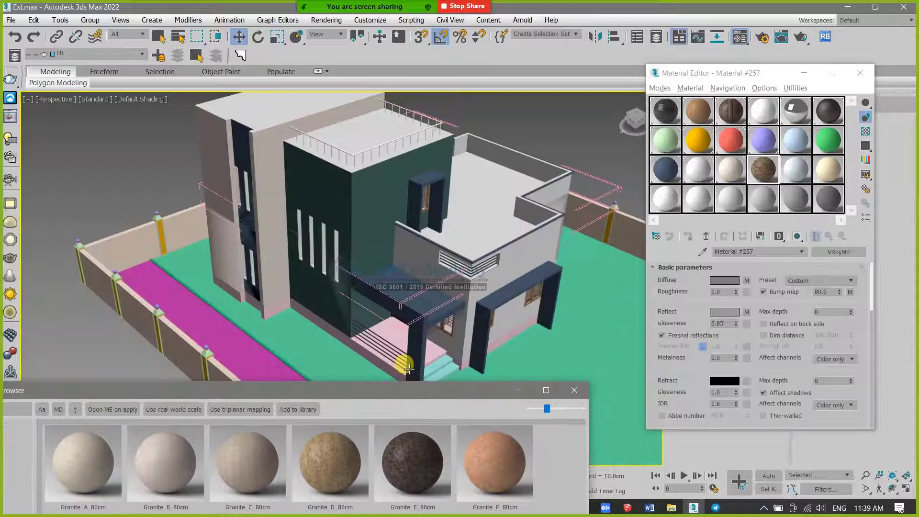
{"action": "left_click", "coordinate": [439, 368]}
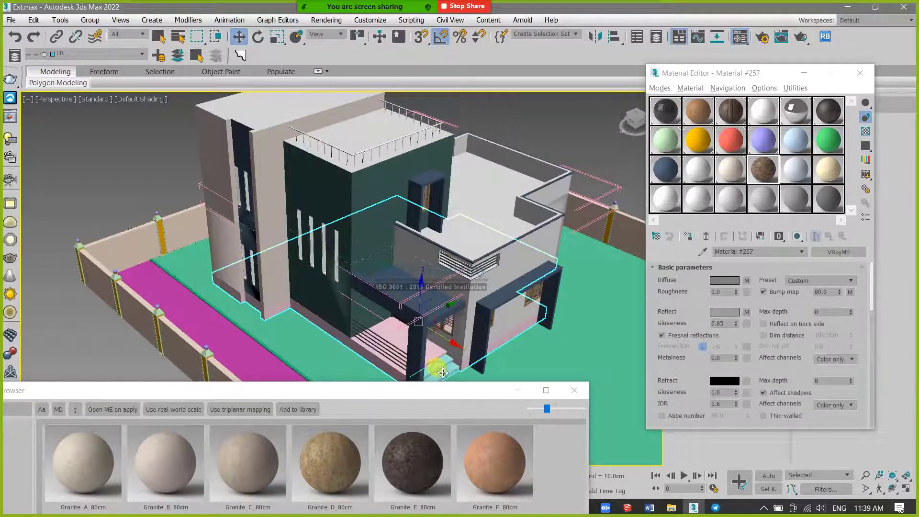
{"action": "key", "text": "alt+q"}
{"action": "middle_click_drag", "start_coordinate": [457, 323], "coordinate": [488, 235]}
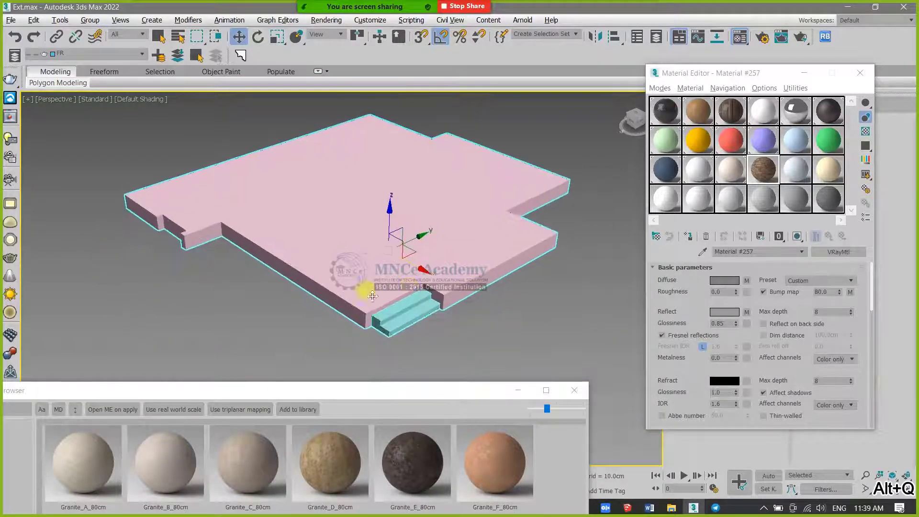
{"action": "scroll", "coordinate": [367, 291], "scroll_direction": "up", "scroll_amount": 3}
{"action": "middle_click_drag", "start_coordinate": [384, 288], "coordinate": [414, 273]}
{"action": "left_click", "coordinate": [406, 391]}
{"action": "left_click_drag", "start_coordinate": [406, 394], "coordinate": [470, 415]}
- Select the plinth slab alone and switch to polygon editing with its outer side faces selected
{"action": "left_click", "coordinate": [338, 275]}
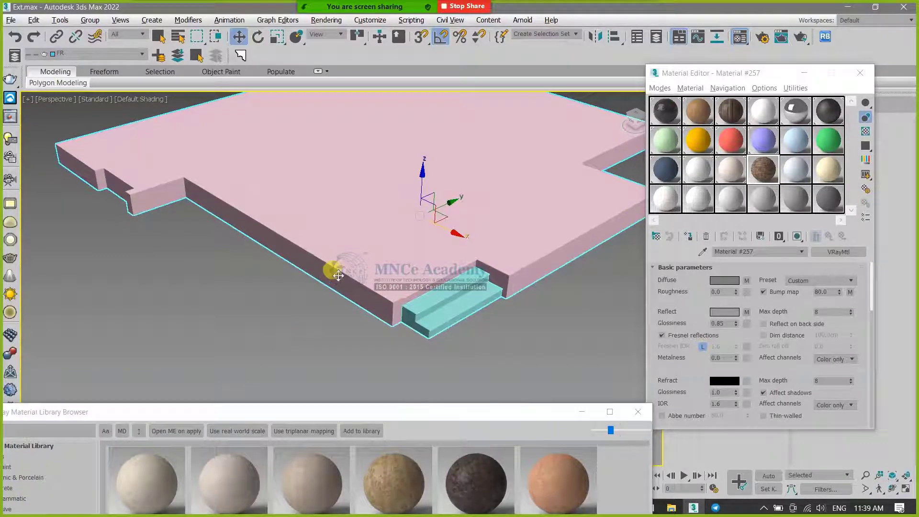
{"action": "left_click", "coordinate": [347, 240]}
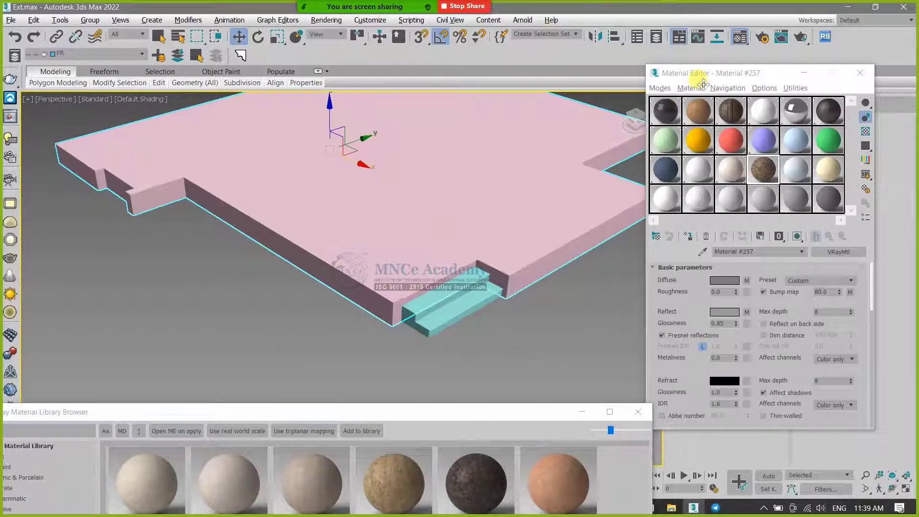
{"action": "left_click_drag", "start_coordinate": [700, 79], "coordinate": [615, 351]}
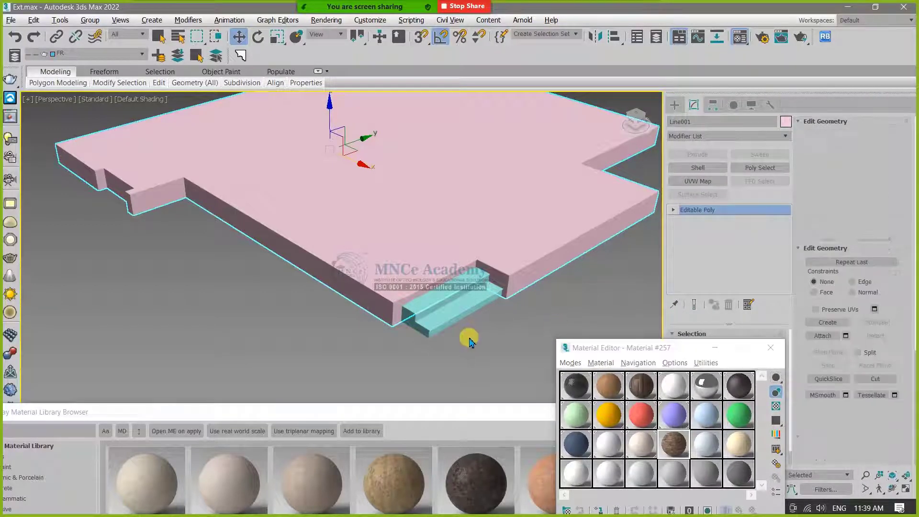
{"action": "key", "text": "4"}
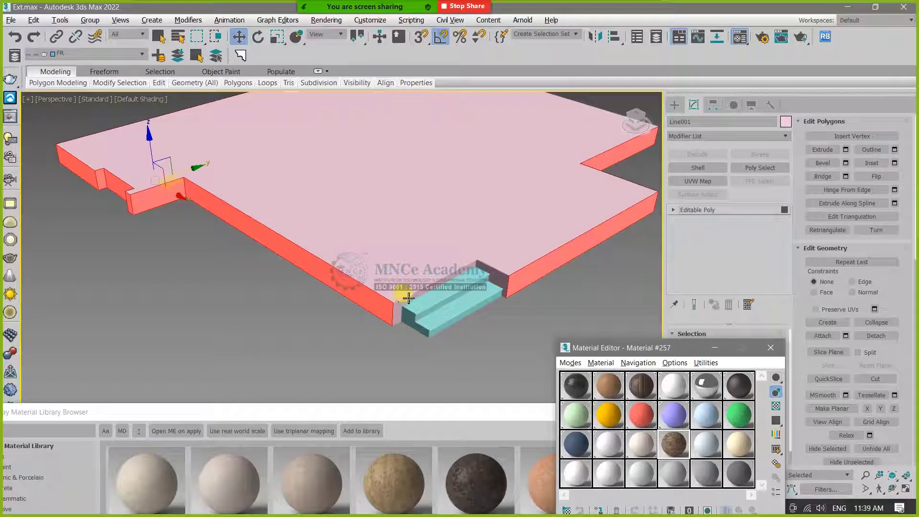
{"action": "scroll", "coordinate": [417, 263], "scroll_direction": "down", "scroll_amount": 2}
{"action": "mouse_move", "coordinate": [445, 284]}
{"action": "middle_mouse_down", "text": "alt"}
{"action": "mouse_move", "coordinate": [456, 282]}
{"action": "mouse_move", "coordinate": [431, 286]}
{"action": "middle_mouse_up", "text": "alt"}
{"action": "scroll", "coordinate": [415, 293], "scroll_direction": "up", "scroll_amount": 2}
- Assign the brown stone material to the slab's selected side faces and show its texture in the viewport
{"action": "left_click", "coordinate": [669, 450]}
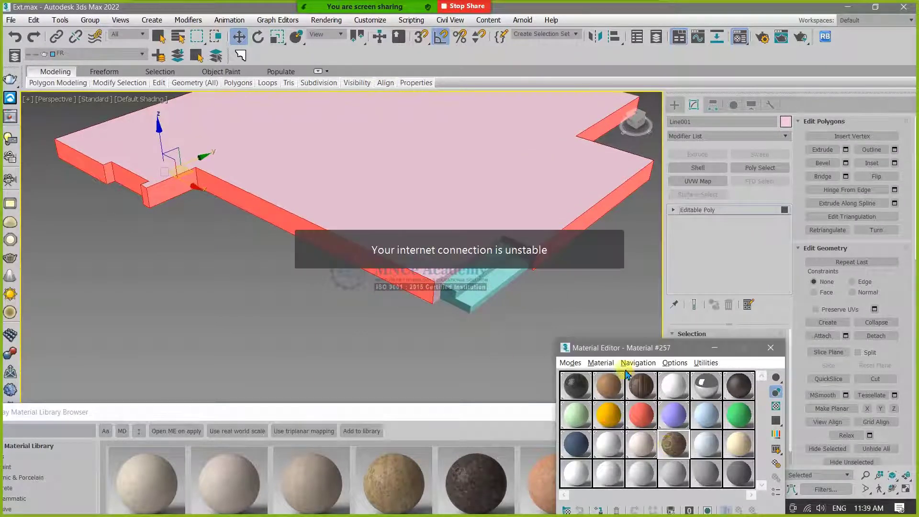
{"action": "left_click_drag", "start_coordinate": [628, 354], "coordinate": [619, 218]}
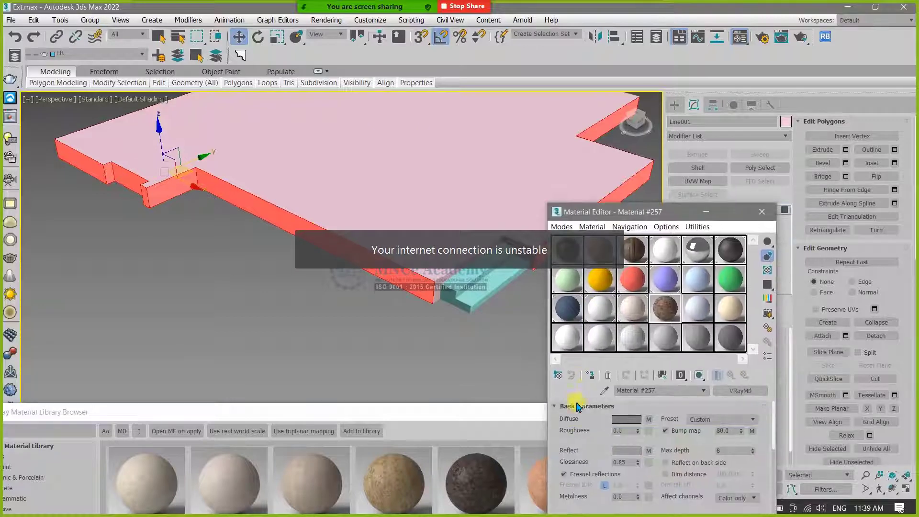
{"action": "left_click", "coordinate": [590, 376]}
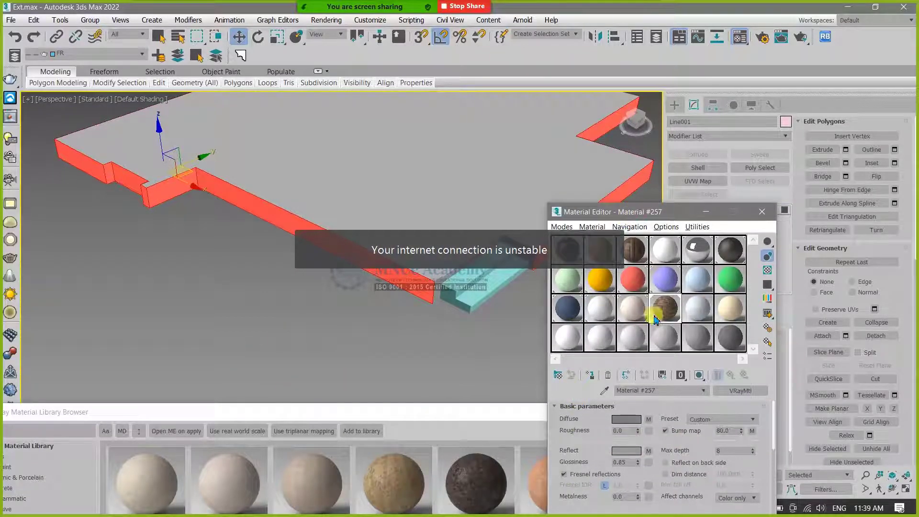
{"action": "left_click", "coordinate": [699, 375]}
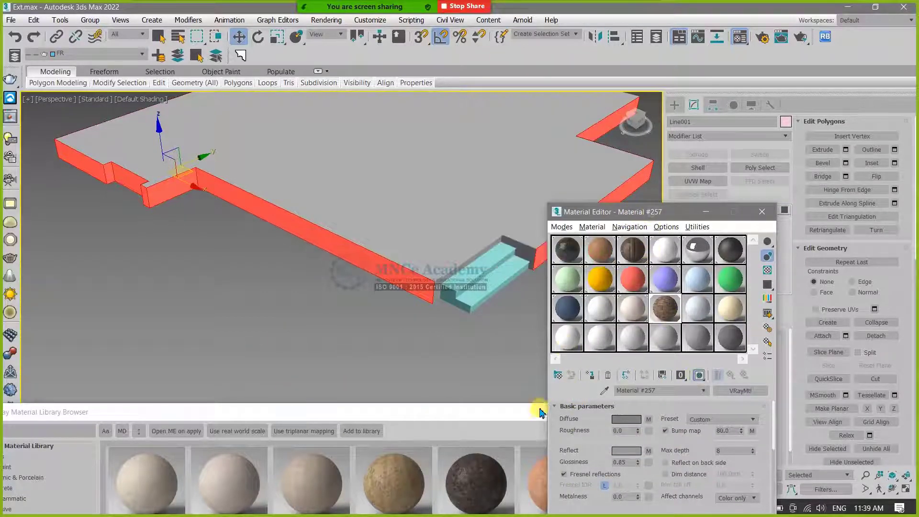
- Display the slab's selected side faces as outlines instead of red shading, close up at the recessed corner
{"action": "left_click_drag", "start_coordinate": [650, 213], "coordinate": [543, 400]}
{"action": "scroll", "coordinate": [397, 319], "scroll_direction": "up", "scroll_amount": 8}
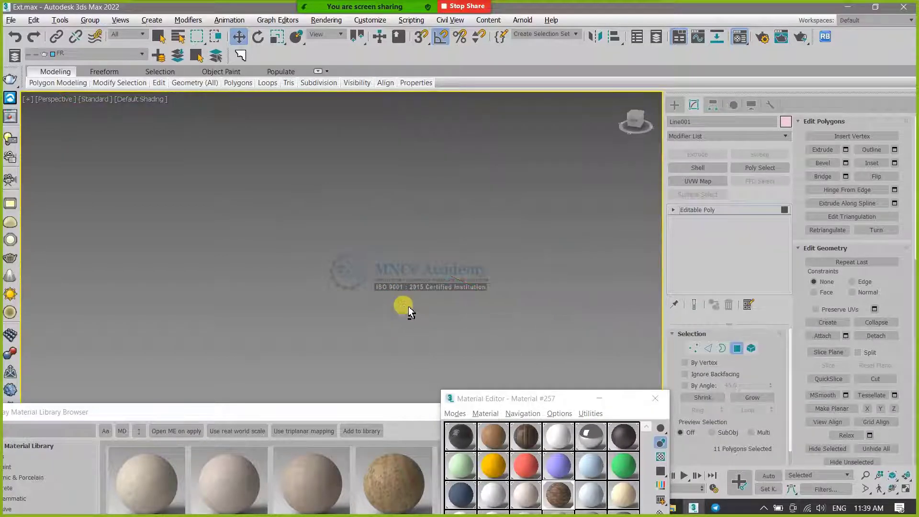
{"action": "scroll", "coordinate": [407, 332], "scroll_direction": "down", "scroll_amount": 6}
{"action": "scroll", "coordinate": [268, 380], "scroll_direction": "up", "scroll_amount": 6}
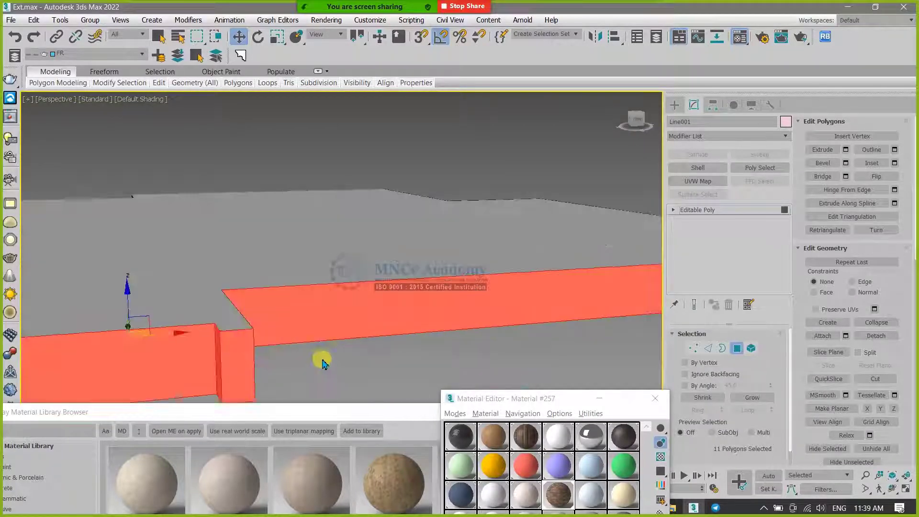
{"action": "middle_click_drag", "start_coordinate": [254, 363], "coordinate": [389, 307]}
{"action": "scroll", "coordinate": [350, 328], "scroll_direction": "up", "scroll_amount": 2}
{"action": "key", "text": "F2"}
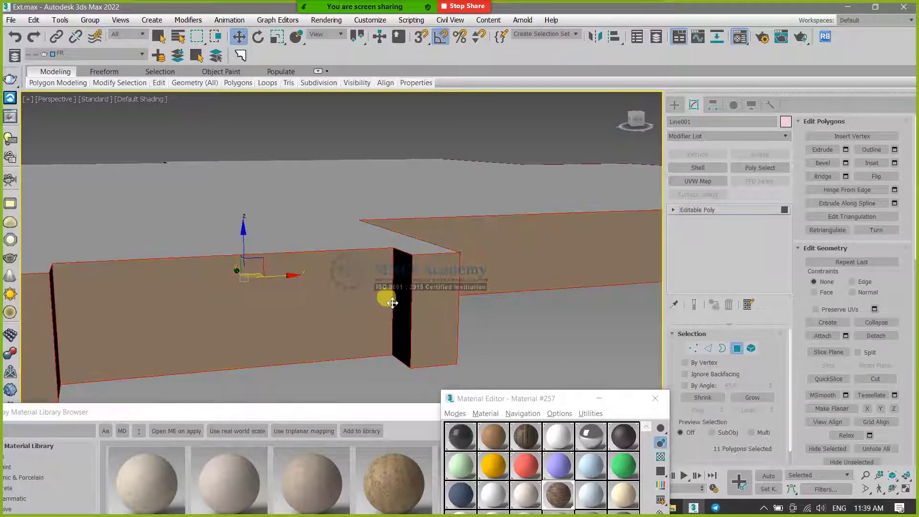
- Apply a UVW Map modifier with Box mapping to the side faces, with length, width and height of 100 cm
{"action": "left_click", "coordinate": [704, 182]}
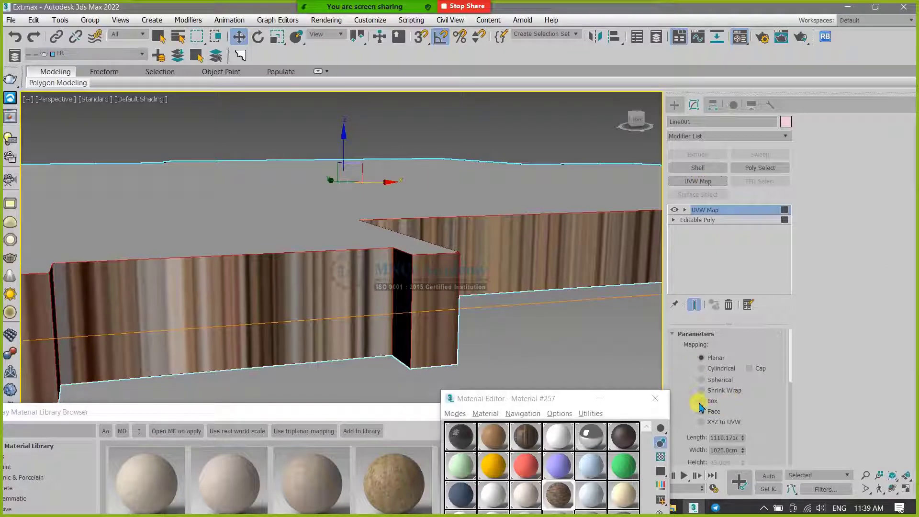
{"action": "left_click", "coordinate": [702, 401]}
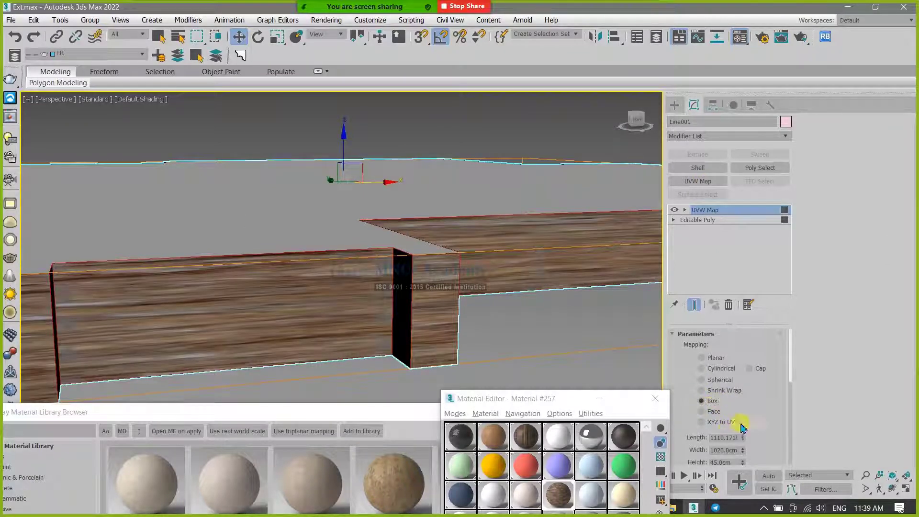
{"action": "left_click_drag", "start_coordinate": [742, 427], "coordinate": [752, 404]}
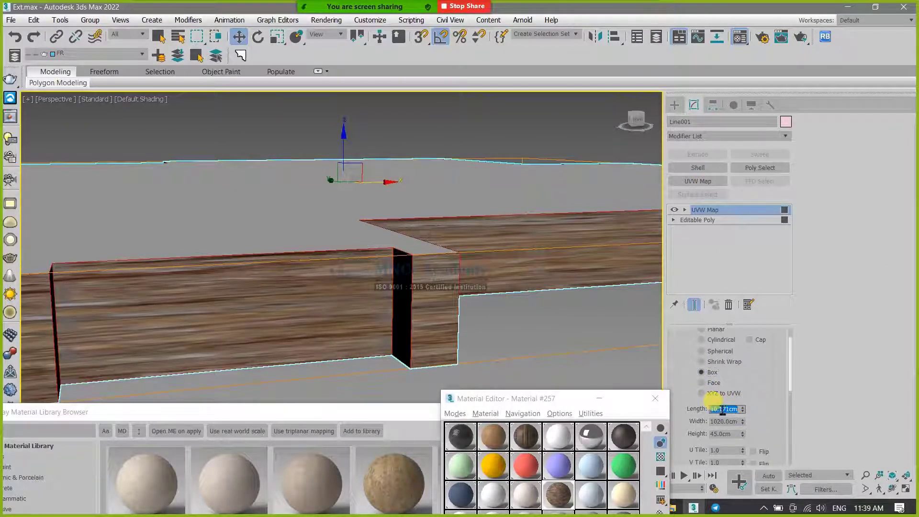
{"action": "key", "text": "Tab"}
{"action": "type", "text": "100"}
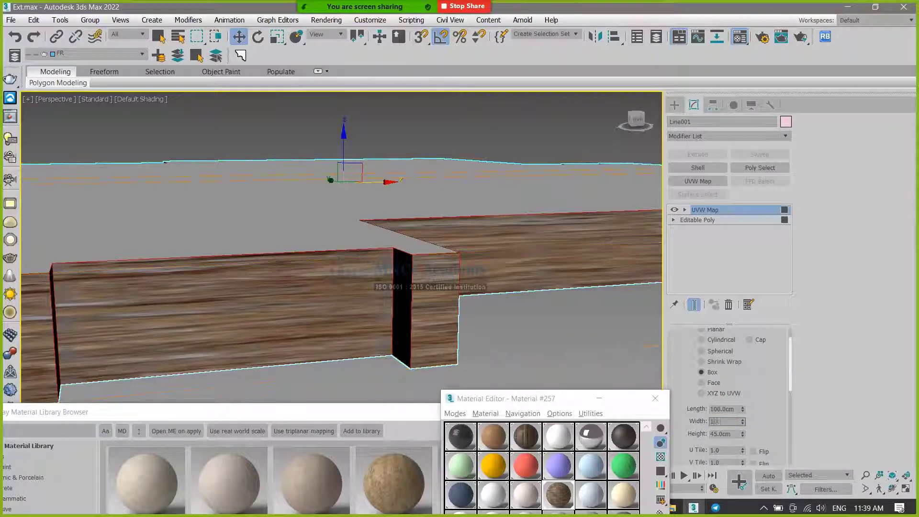
{"action": "key", "text": "Tab"}
{"action": "type", "text": "100"}
{"action": "key", "text": "Return"}
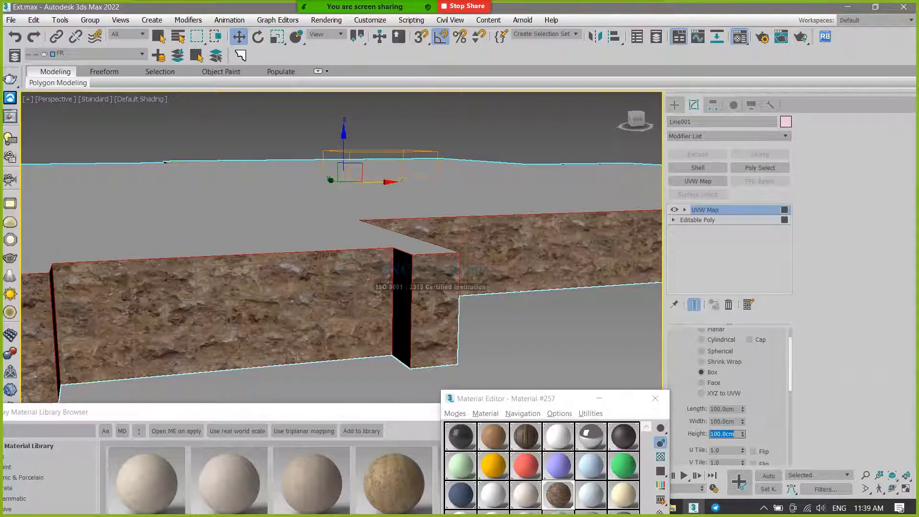
- Set the stone mapping's length, width and height to 120 cm each
{"action": "scroll", "coordinate": [339, 318], "scroll_direction": "up", "scroll_amount": 8}
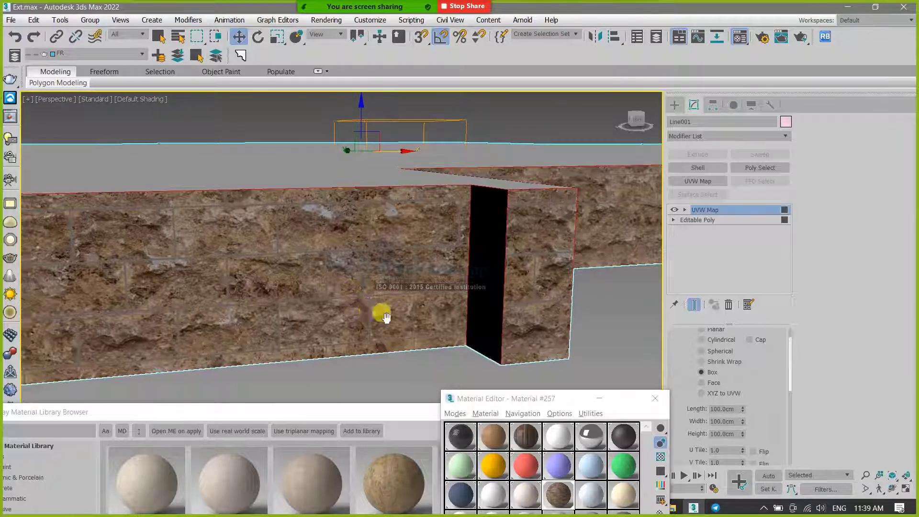
{"action": "scroll", "coordinate": [401, 341], "scroll_direction": "up", "scroll_amount": 3}
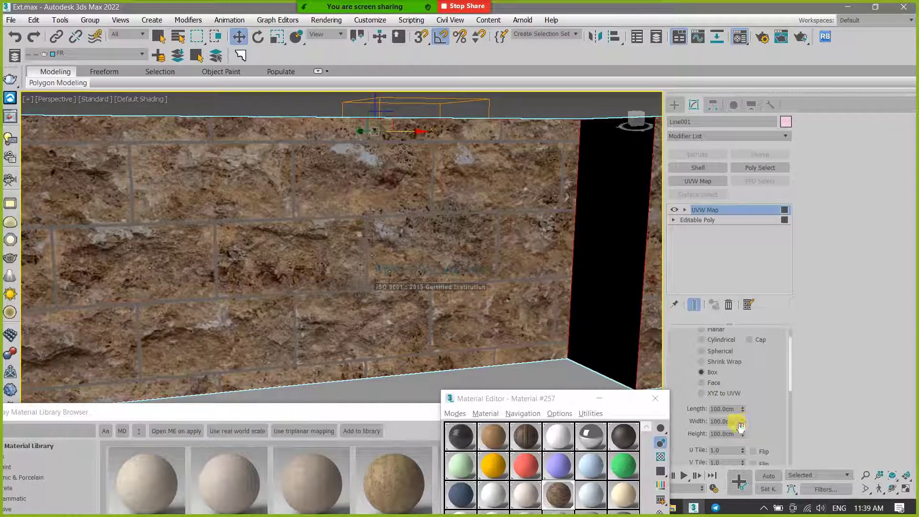
{"action": "left_click_drag", "start_coordinate": [739, 436], "coordinate": [620, 435]}
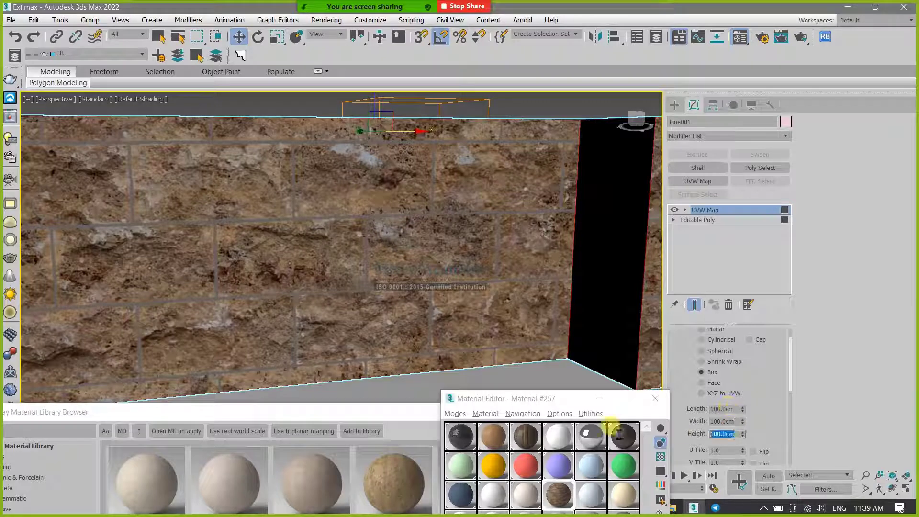
{"action": "type", "text": "120"}
{"action": "key", "text": "Return"}
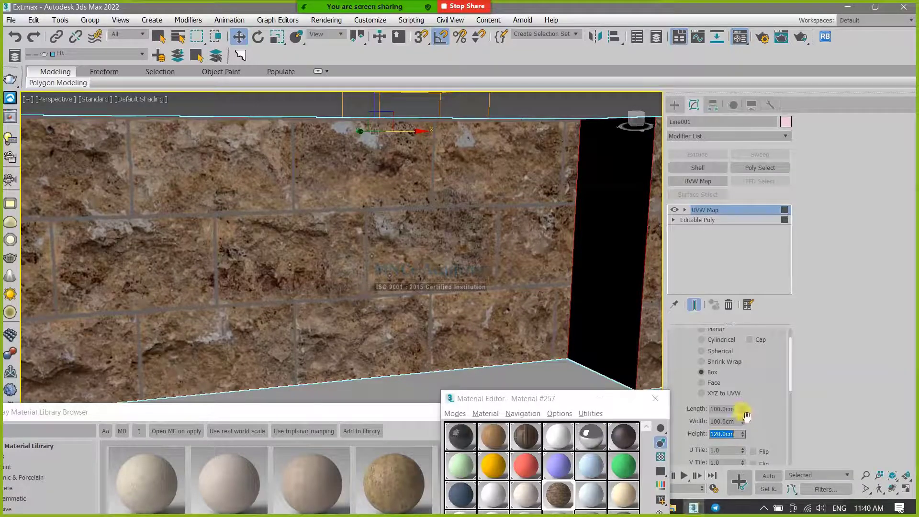
{"action": "left_click_drag", "start_coordinate": [736, 410], "coordinate": [700, 420]}
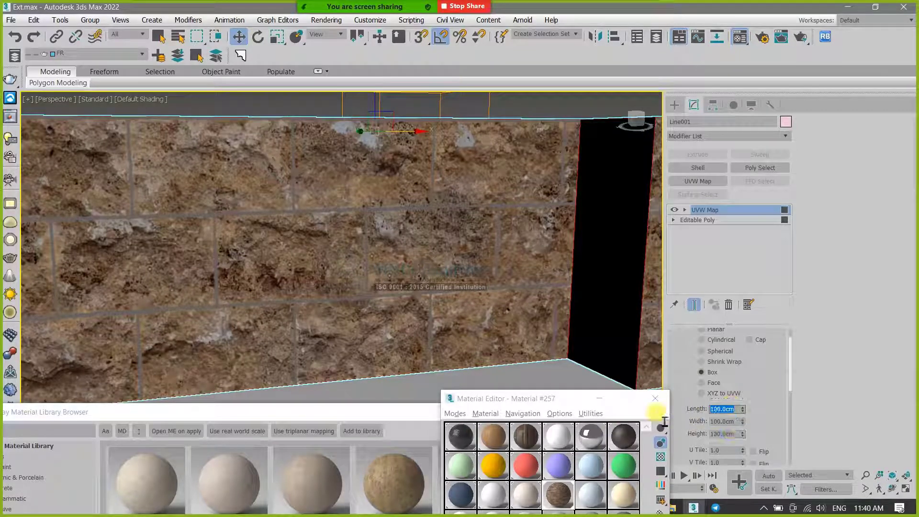
{"action": "type", "text": "120"}
{"action": "key", "text": "Tab"}
{"action": "type", "text": "120"}
{"action": "key", "text": "Return"}
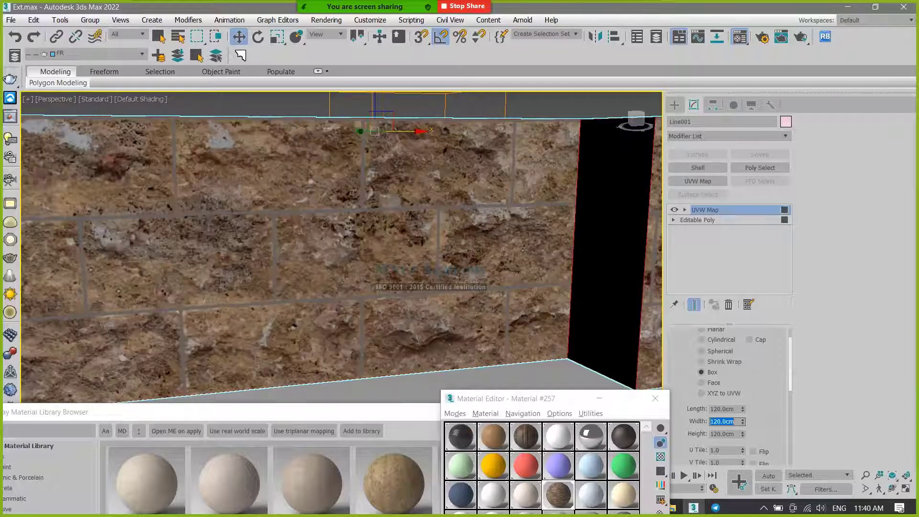
- Examine how the stone courses meet the upper and lower edges of the plinth's side face
{"action": "scroll", "coordinate": [380, 350], "scroll_direction": "down", "scroll_amount": 4}
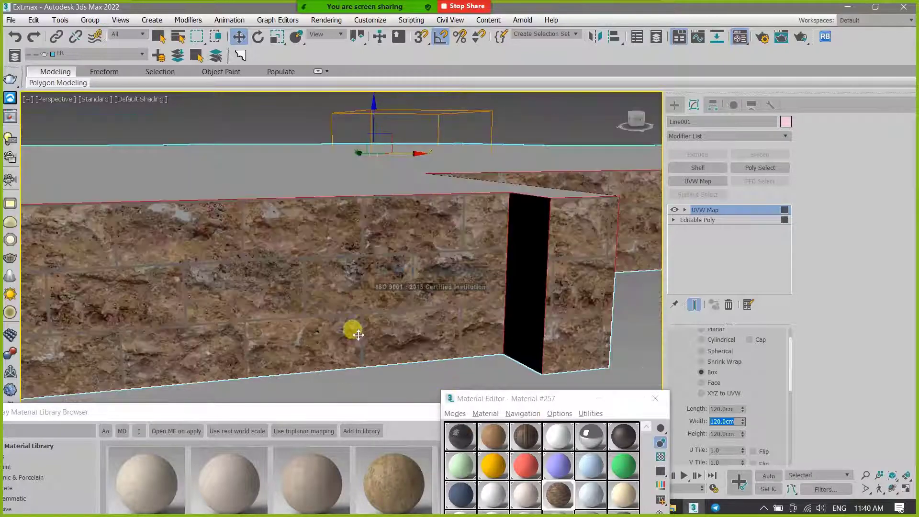
{"action": "scroll", "coordinate": [309, 201], "scroll_direction": "up", "scroll_amount": 3}
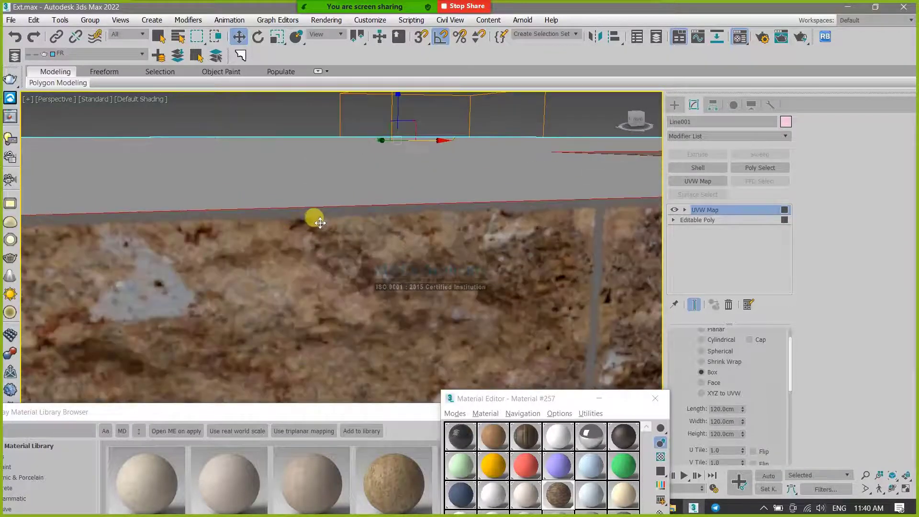
{"action": "scroll", "coordinate": [353, 246], "scroll_direction": "down", "scroll_amount": 5}
{"action": "scroll", "coordinate": [294, 231], "scroll_direction": "up", "scroll_amount": 4}
{"action": "scroll", "coordinate": [366, 309], "scroll_direction": "down", "scroll_amount": 5}
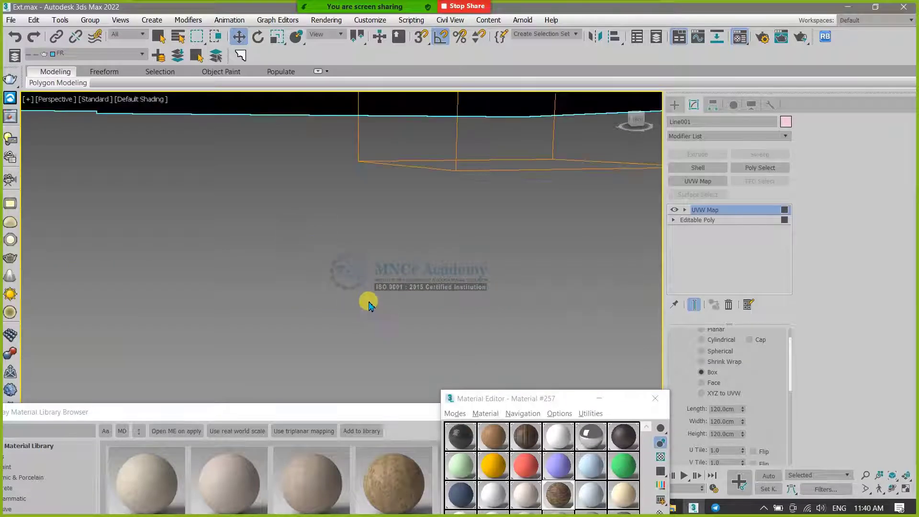
{"action": "scroll", "coordinate": [323, 357], "scroll_direction": "up", "scroll_amount": 6}
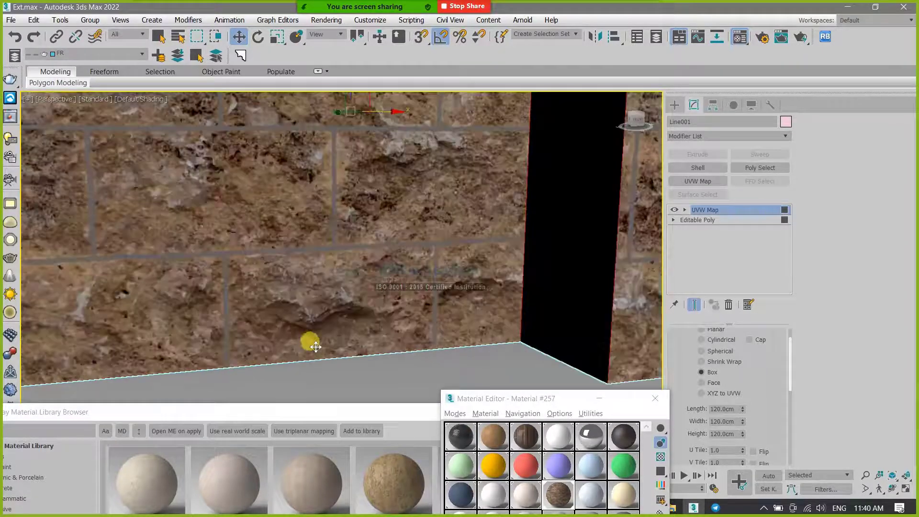
{"action": "middle_click_drag", "start_coordinate": [345, 353], "coordinate": [412, 367]}
{"action": "scroll", "coordinate": [412, 367], "scroll_direction": "down", "scroll_amount": 2}
- Raise the gizmo of the stone's UVW mapping slightly to an absolute Z of -22.057 cm
{"action": "right_click", "coordinate": [368, 266]}
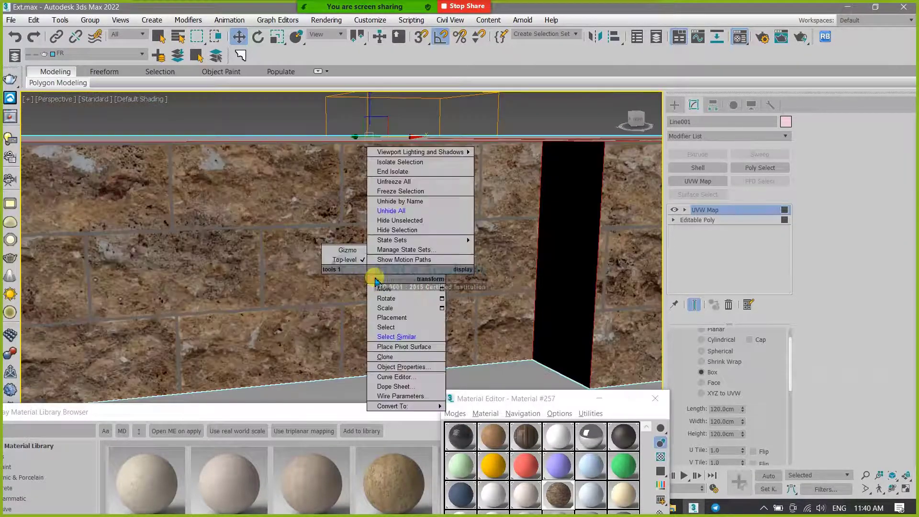
{"action": "left_click", "coordinate": [350, 258]}
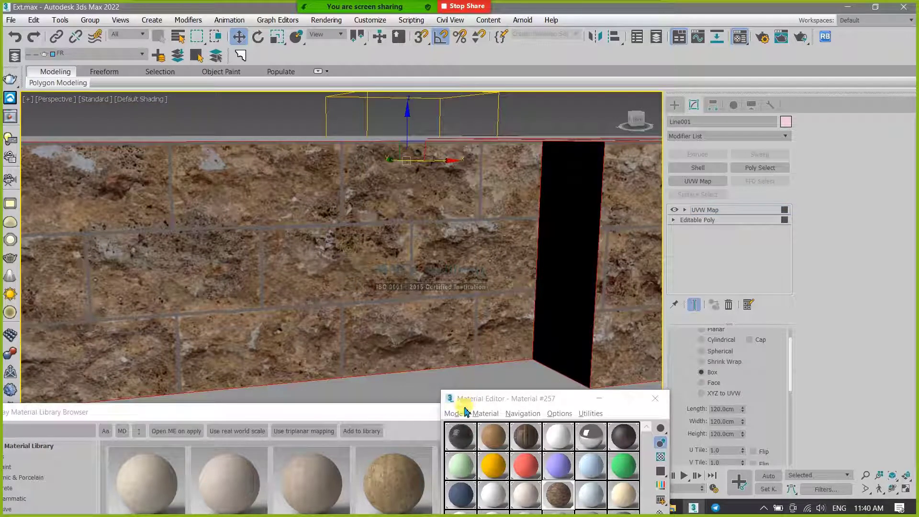
{"action": "left_click_drag", "start_coordinate": [462, 398], "coordinate": [272, 374]}
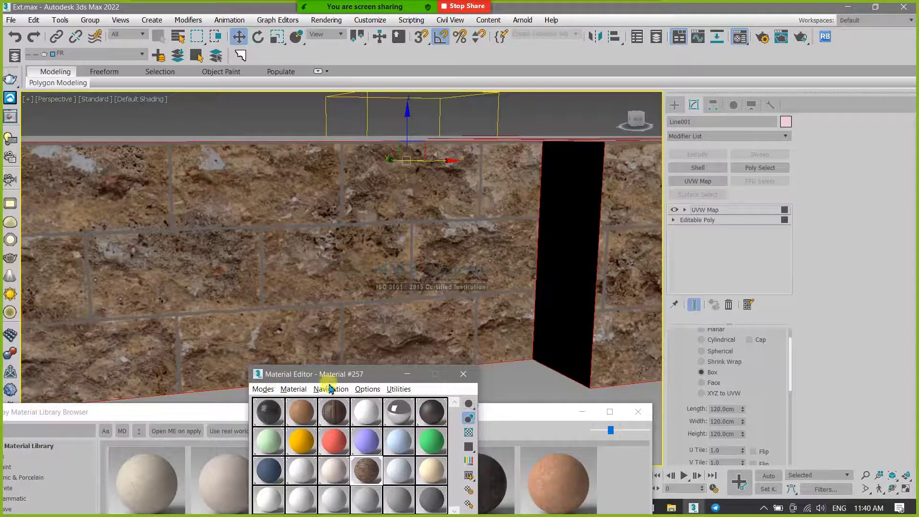
{"action": "right_click", "coordinate": [238, 39]}
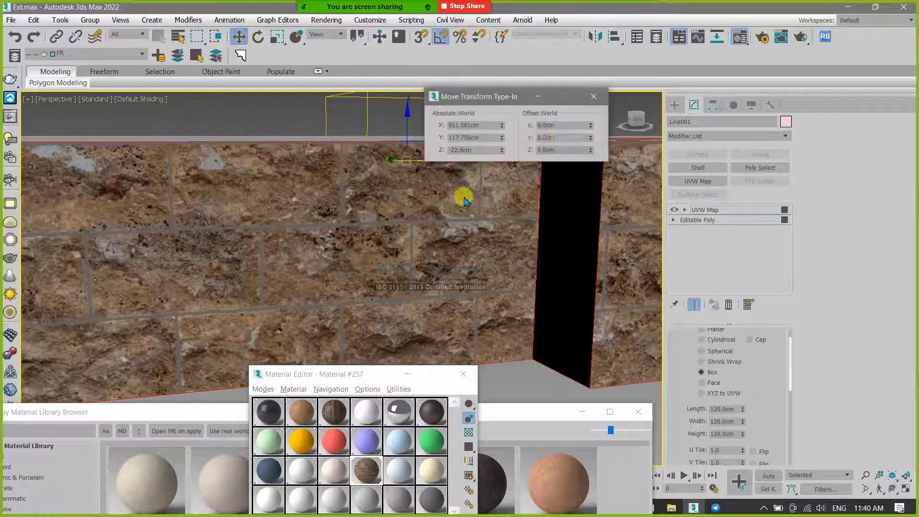
{"action": "left_click_drag", "start_coordinate": [528, 105], "coordinate": [702, 66]}
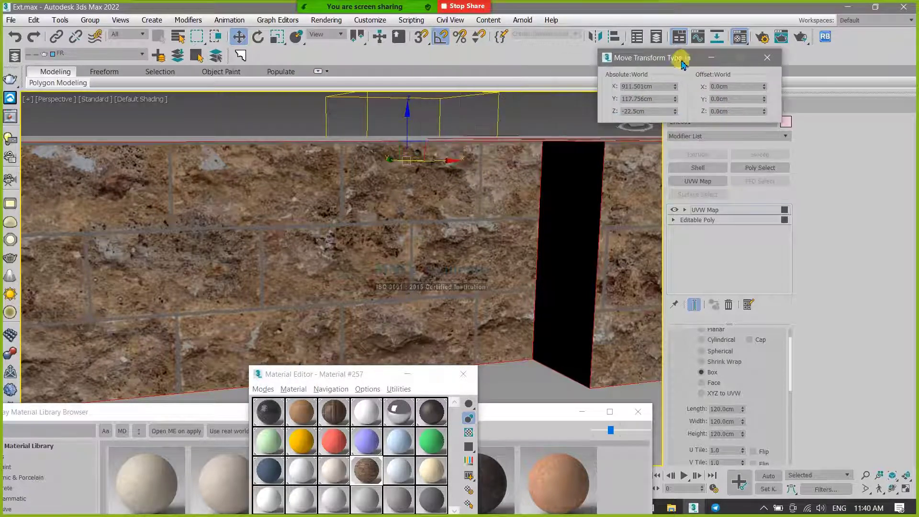
{"action": "left_click_drag", "start_coordinate": [765, 113], "coordinate": [765, 114]}
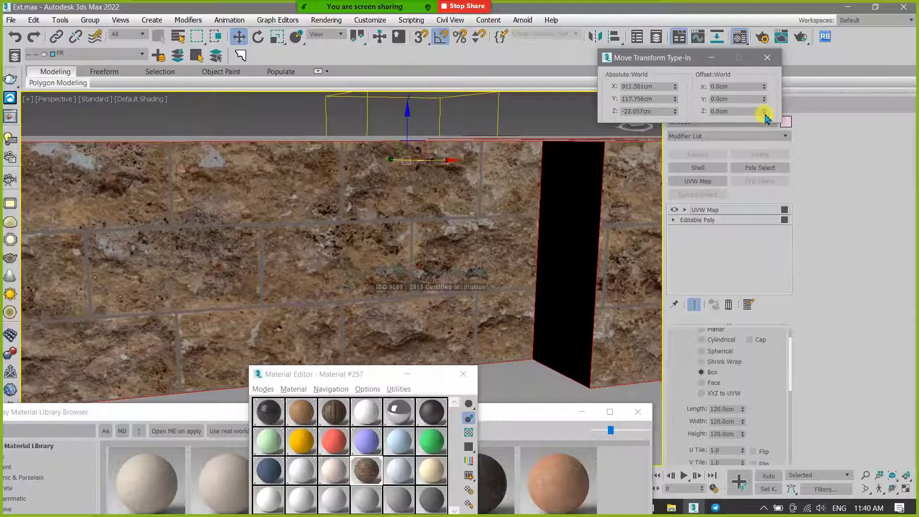
{"action": "middle_click_drag", "start_coordinate": [369, 266], "coordinate": [340, 229], "text": "alt"}
{"action": "scroll", "coordinate": [423, 316], "scroll_direction": "up", "scroll_amount": 5}
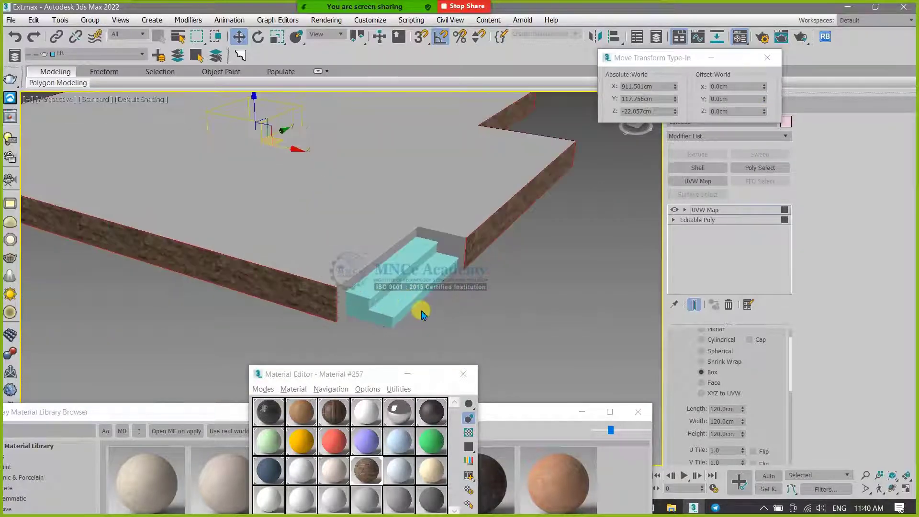
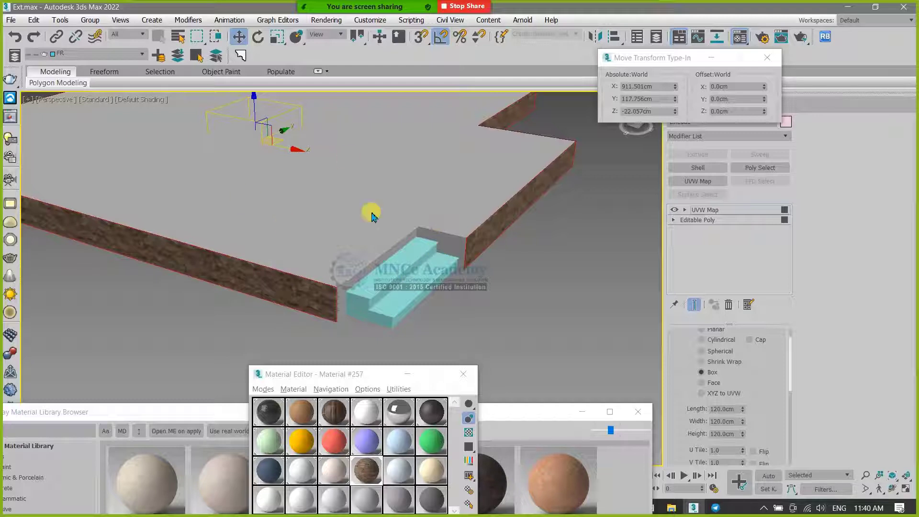
- Convert the mapped slab to an Editable Poly
{"action": "right_click", "coordinate": [304, 217]}
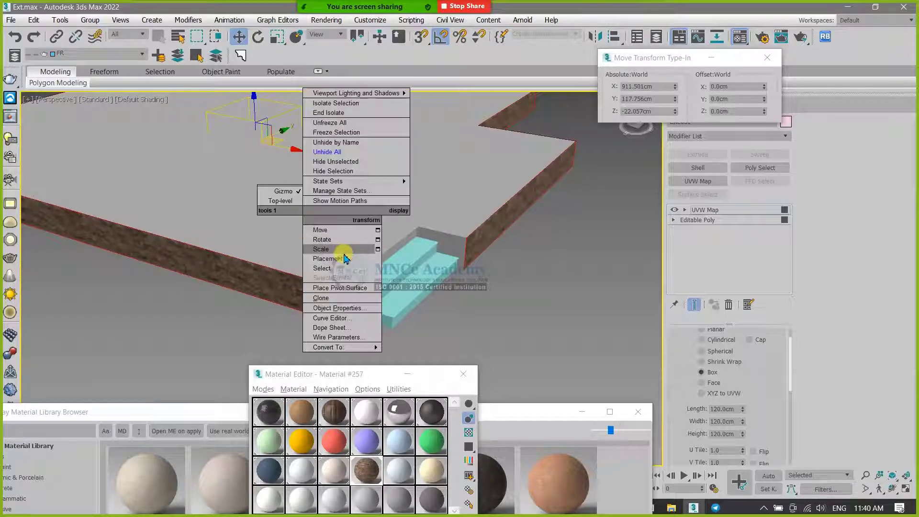
{"action": "mouse_move", "coordinate": [362, 348]}
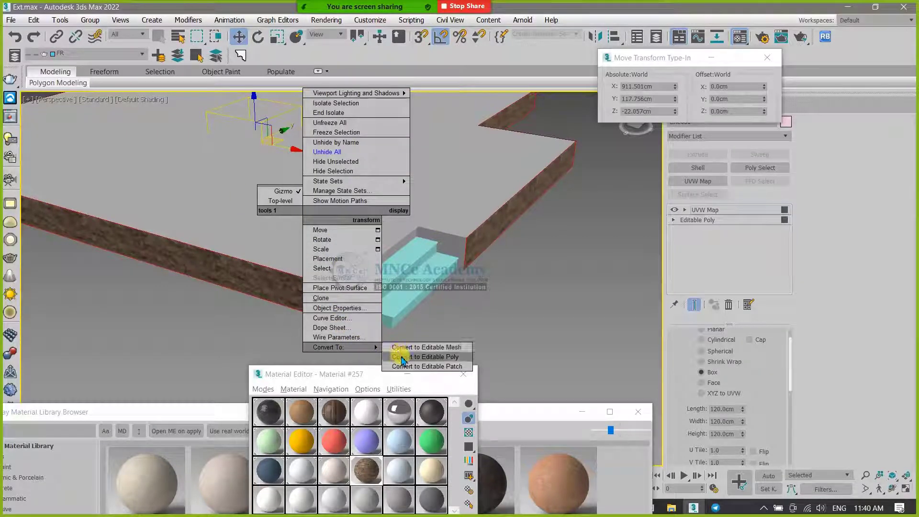
{"action": "left_click", "coordinate": [419, 357]}
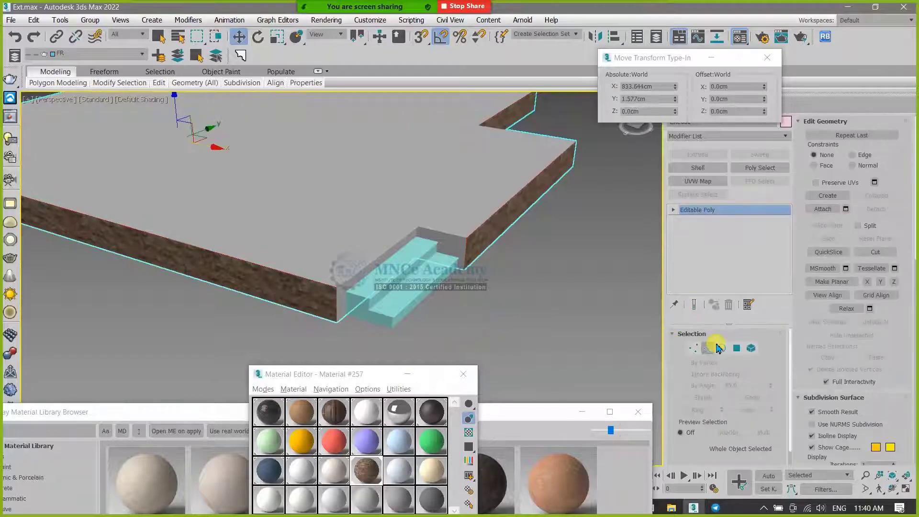
- Attach the entrance steps at the slab's corner to the slab while working at polygon level
{"action": "left_click", "coordinate": [737, 349]}
{"action": "key", "text": "ctrl+a"}
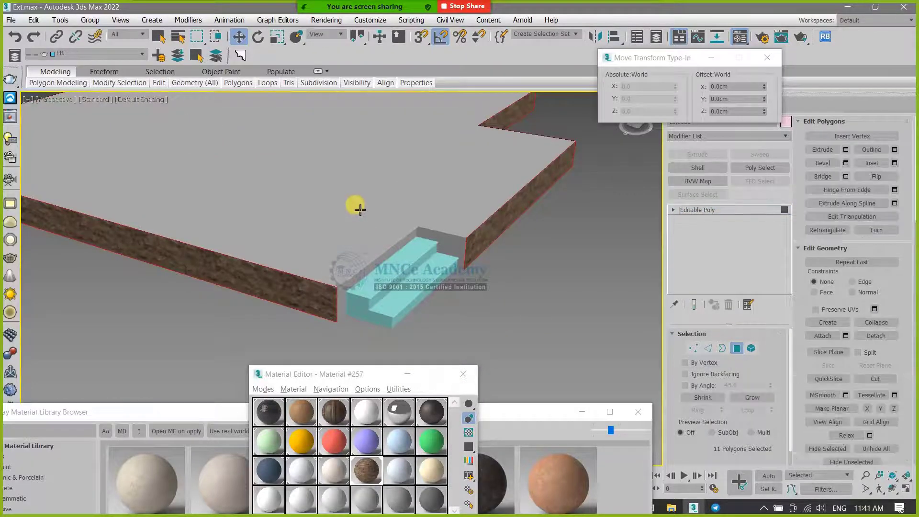
{"action": "right_click", "coordinate": [345, 245]}
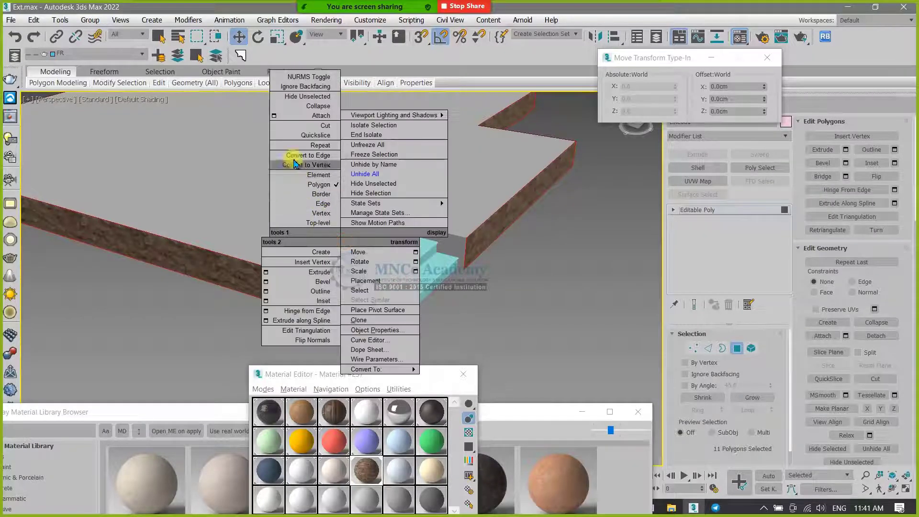
{"action": "left_click", "coordinate": [328, 124]}
{"action": "left_click", "coordinate": [408, 272]}
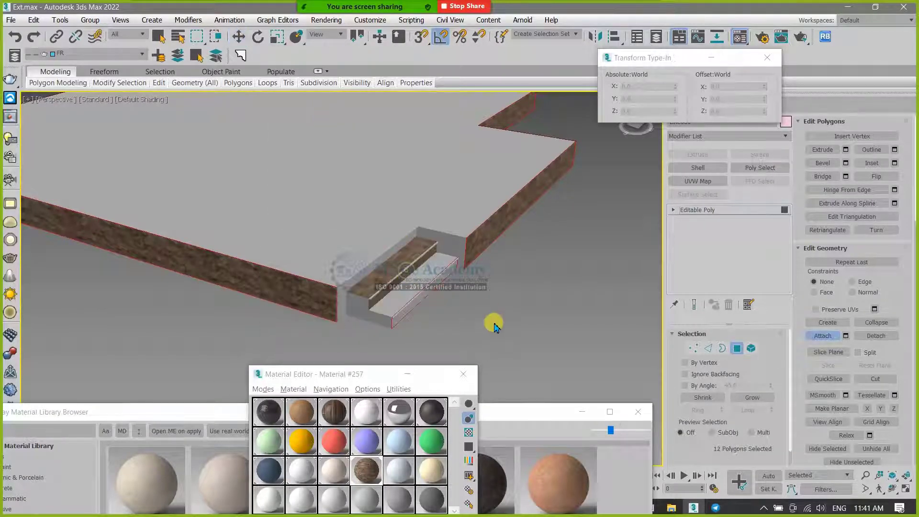
{"action": "middle_click_drag", "start_coordinate": [474, 321], "coordinate": [359, 277], "text": "alt"}
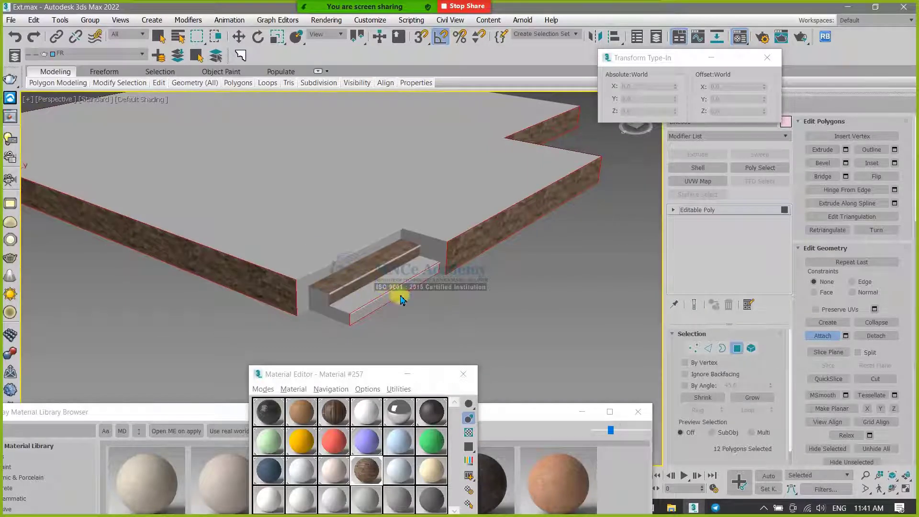
{"action": "scroll", "coordinate": [455, 298], "scroll_direction": "down", "scroll_amount": 5}
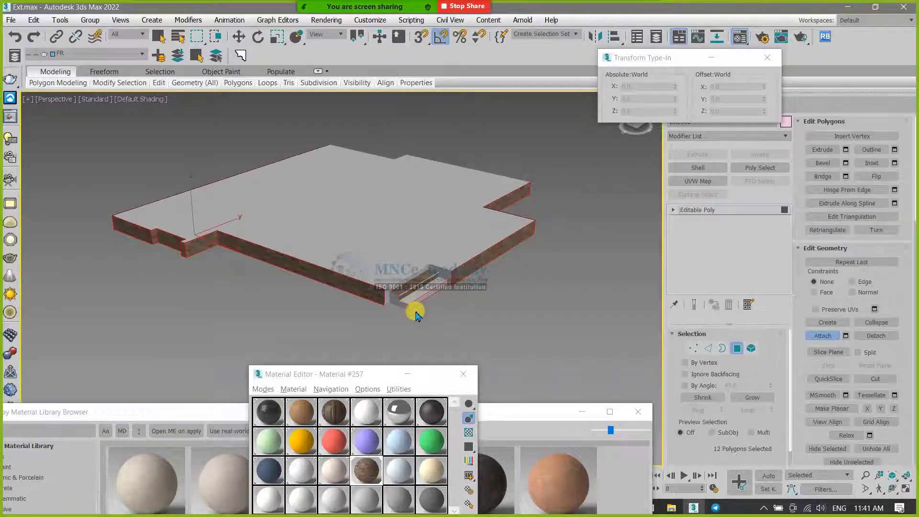
- Shade the selected faces in red and remove the lower step's riser from the polygon selection
{"action": "key", "text": "F2"}
{"action": "scroll", "coordinate": [419, 307], "scroll_direction": "up", "scroll_amount": 4}
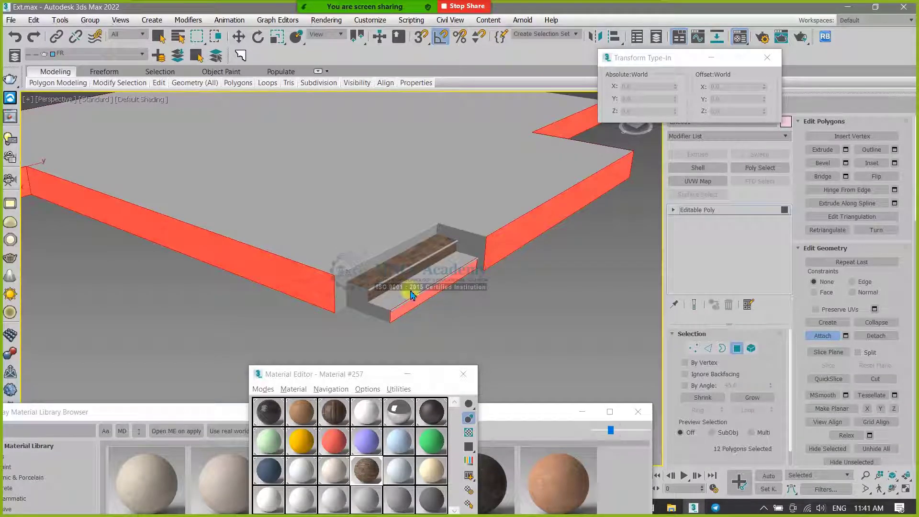
{"action": "key", "text": "w"}
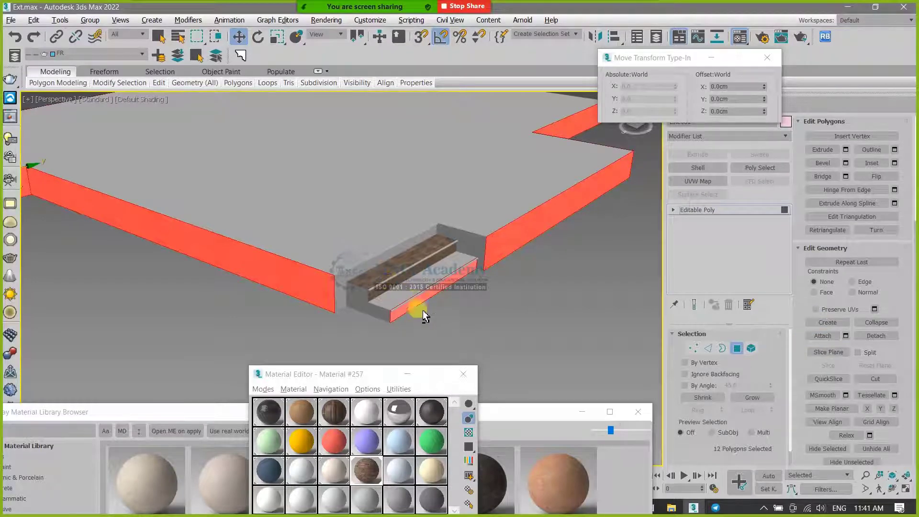
{"action": "scroll", "coordinate": [416, 318], "scroll_direction": "up", "scroll_amount": 5}
{"action": "scroll", "coordinate": [412, 309], "scroll_direction": "down", "scroll_amount": 2}
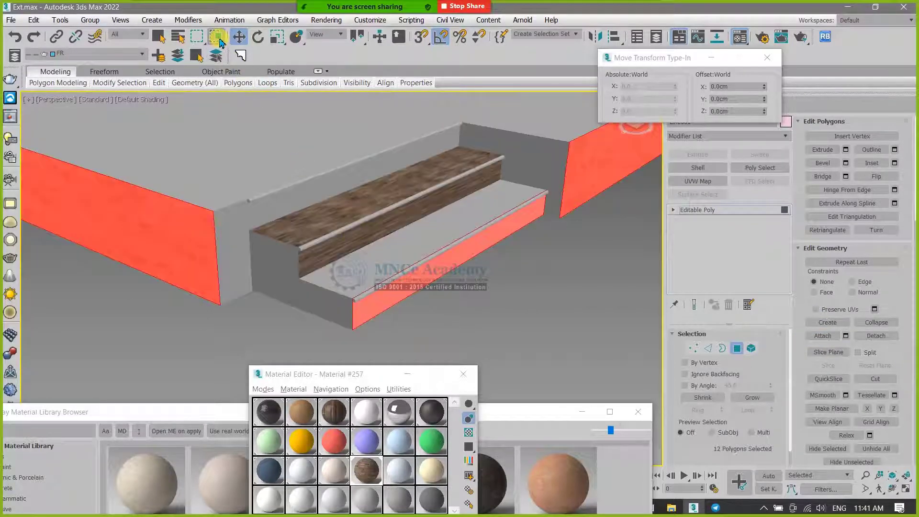
{"action": "left_click_drag", "start_coordinate": [476, 306], "coordinate": [385, 211], "text": "alt"}
{"action": "scroll", "coordinate": [393, 264], "scroll_direction": "down", "scroll_amount": 3}
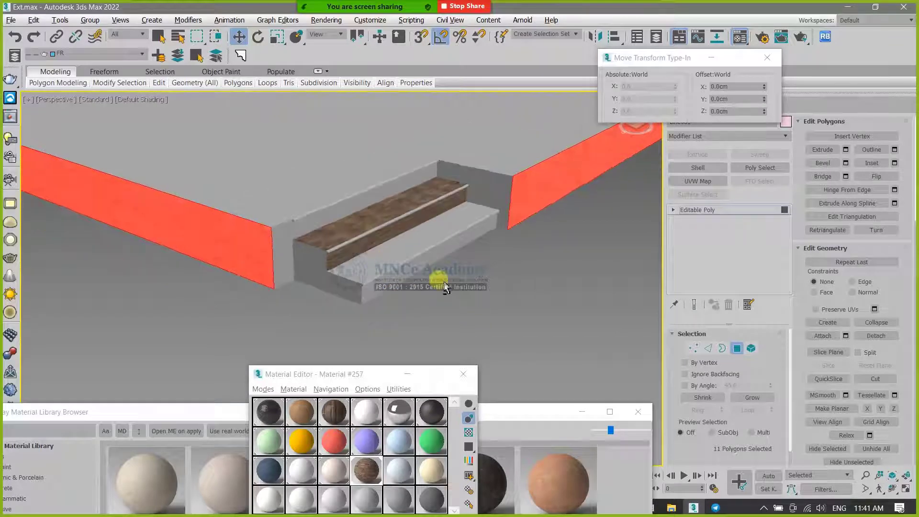
- Examine the joined slab and steps from below and in wireframe, at border and polygon level
{"action": "scroll", "coordinate": [445, 287], "scroll_direction": "down", "scroll_amount": 6}
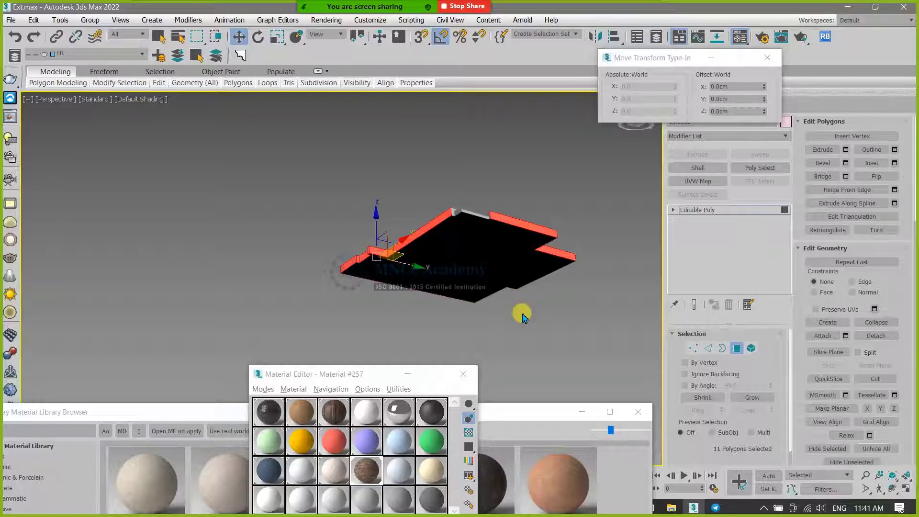
{"action": "key", "text": "3"}
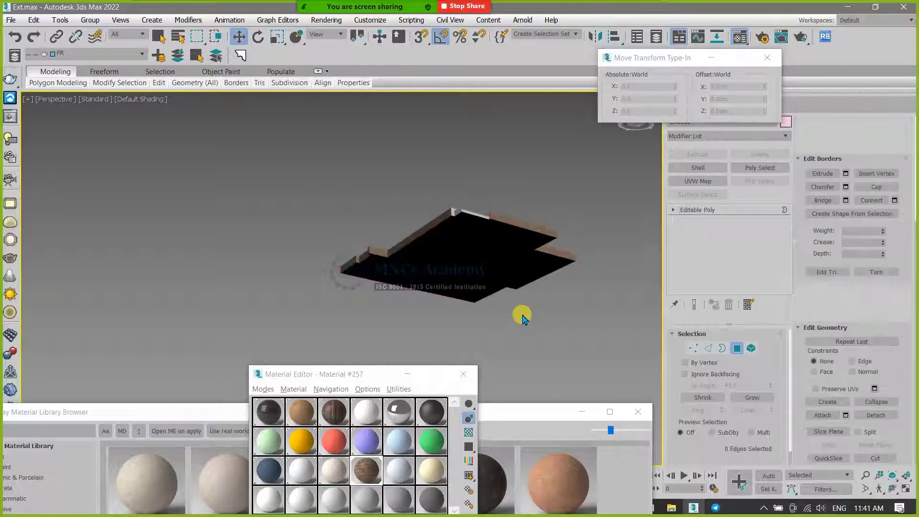
{"action": "key", "text": "F3"}
{"action": "middle_click_drag", "start_coordinate": [500, 321], "coordinate": [496, 334], "text": "alt"}
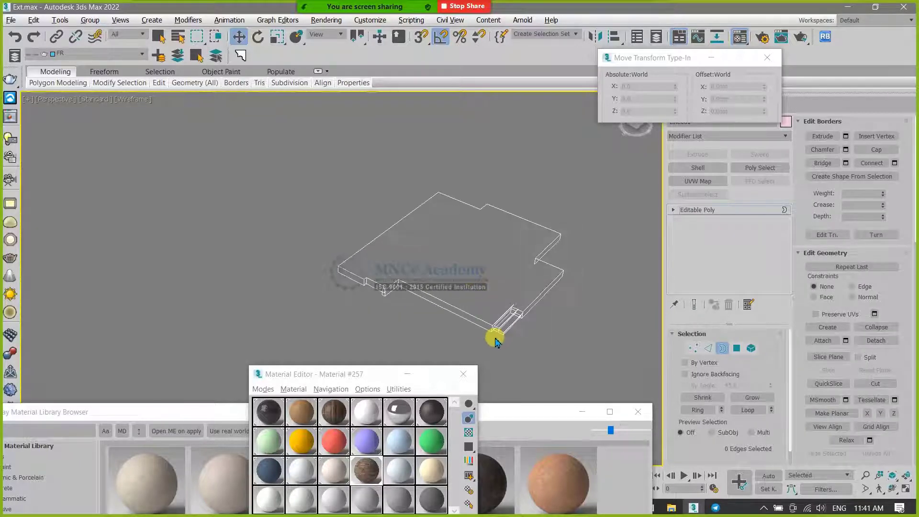
{"action": "key", "text": "4"}
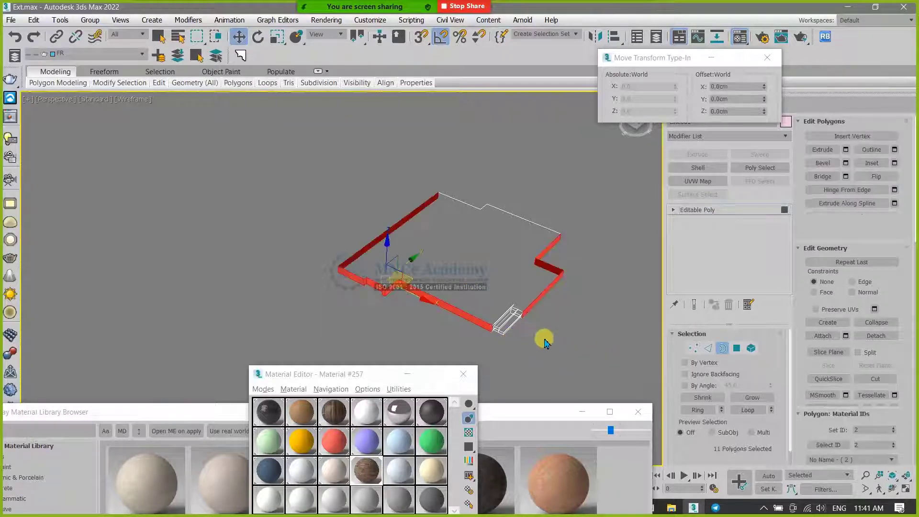
{"action": "scroll", "coordinate": [524, 312], "scroll_direction": "up", "scroll_amount": 2}
{"action": "mouse_move", "coordinate": [525, 321]}
{"action": "middle_mouse_down", "text": "alt"}
{"action": "mouse_move", "coordinate": [405, 273]}
{"action": "mouse_move", "coordinate": [417, 285]}
{"action": "mouse_move", "coordinate": [402, 300]}
{"action": "mouse_move", "coordinate": [443, 341]}
{"action": "mouse_move", "coordinate": [526, 324]}
{"action": "mouse_move", "coordinate": [425, 298]}
{"action": "mouse_move", "coordinate": [478, 298]}
{"action": "middle_mouse_up", "text": "alt"}
{"action": "key", "text": "F3"}
{"action": "scroll", "coordinate": [478, 299], "scroll_direction": "up", "scroll_amount": 2}
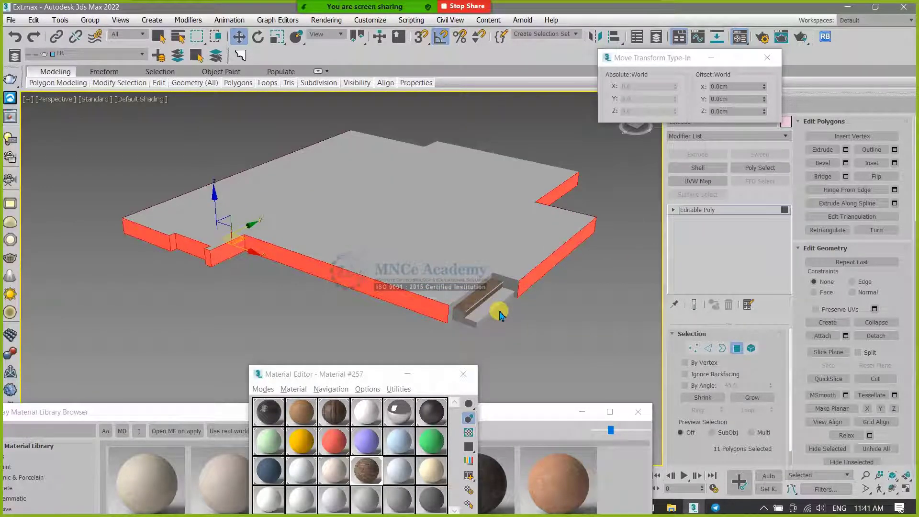
- Invert the polygon selection to take in the slab's top and all entrance step faces
{"action": "key", "text": "ctrl+i"}
{"action": "scroll", "coordinate": [505, 319], "scroll_direction": "up", "scroll_amount": 1}
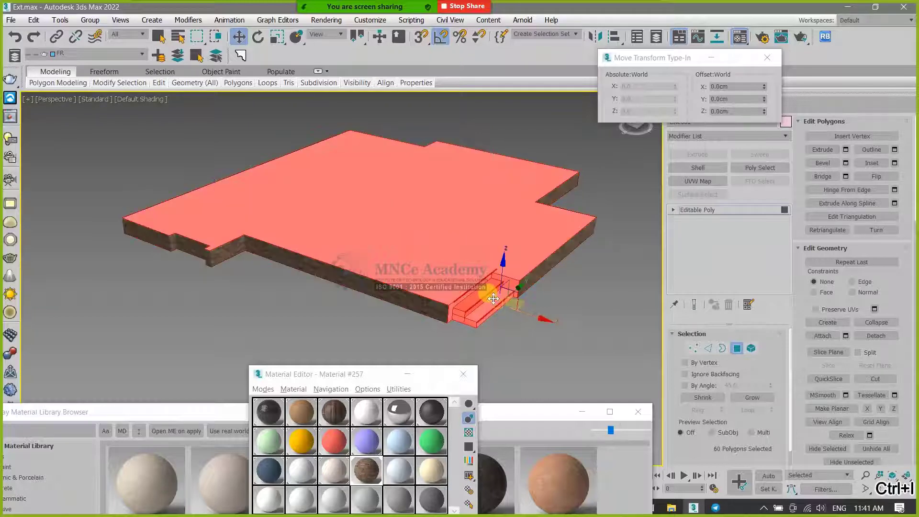
{"action": "scroll", "coordinate": [517, 323], "scroll_direction": "up", "scroll_amount": 2}
- Rename the stone material, Material #257, to BS in the Material Editor
{"action": "left_click_drag", "start_coordinate": [376, 374], "coordinate": [686, 145]}
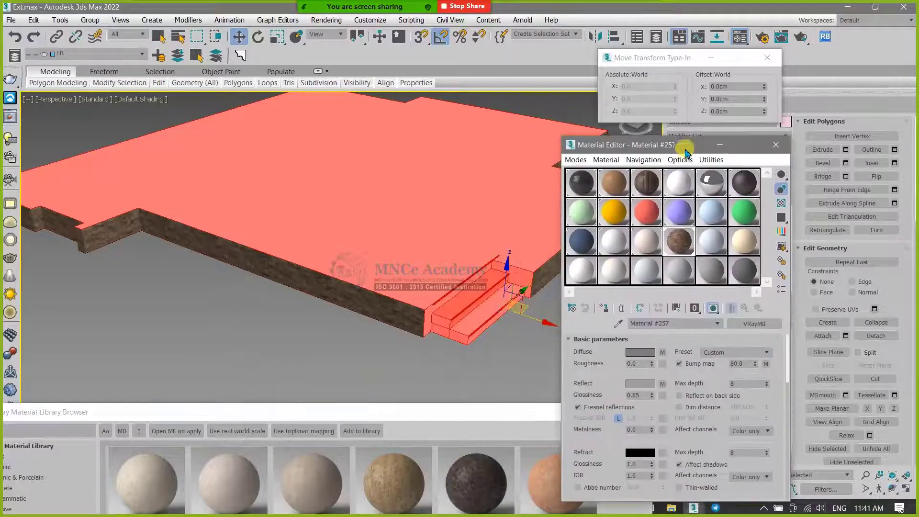
{"action": "left_click", "coordinate": [707, 224]}
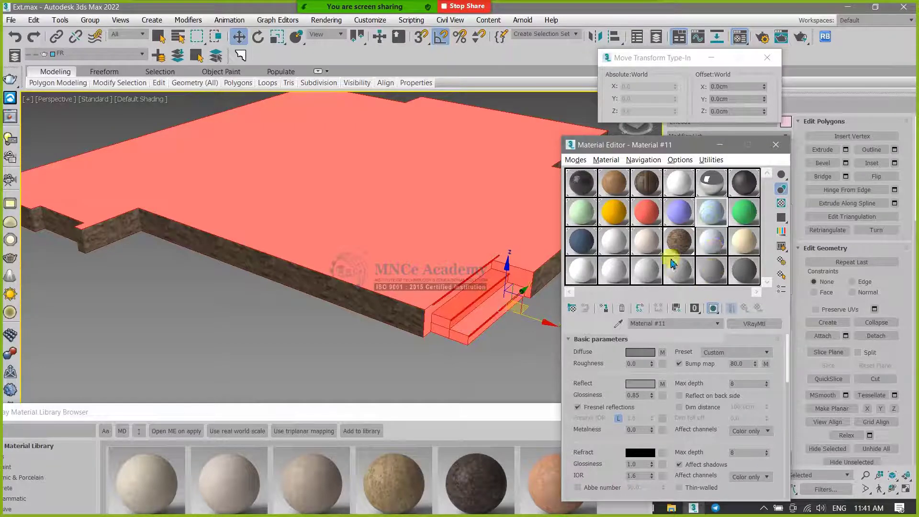
{"action": "left_click", "coordinate": [678, 247]}
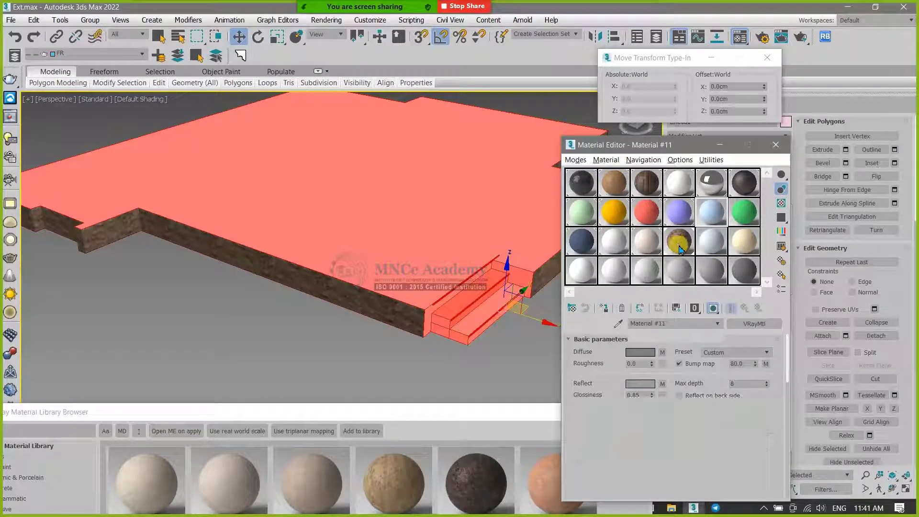
{"action": "left_click", "coordinate": [674, 326]}
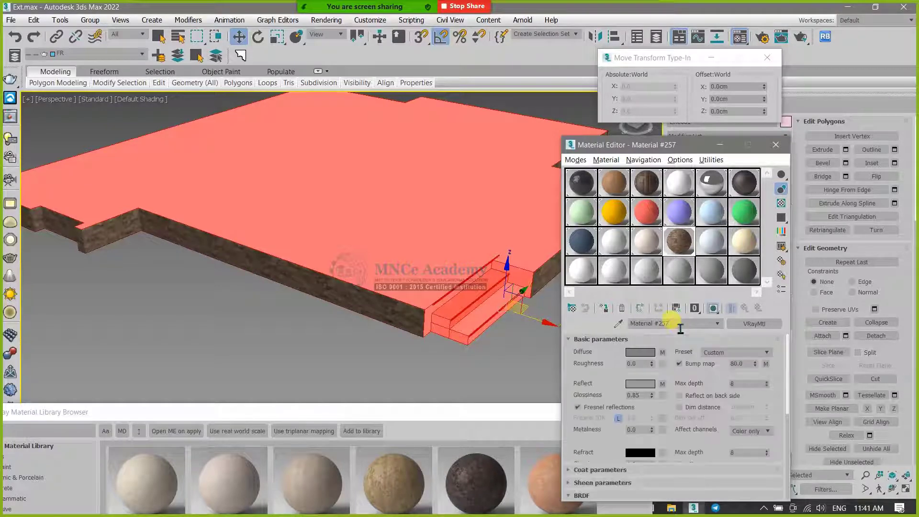
{"action": "left_click", "coordinate": [680, 325]}
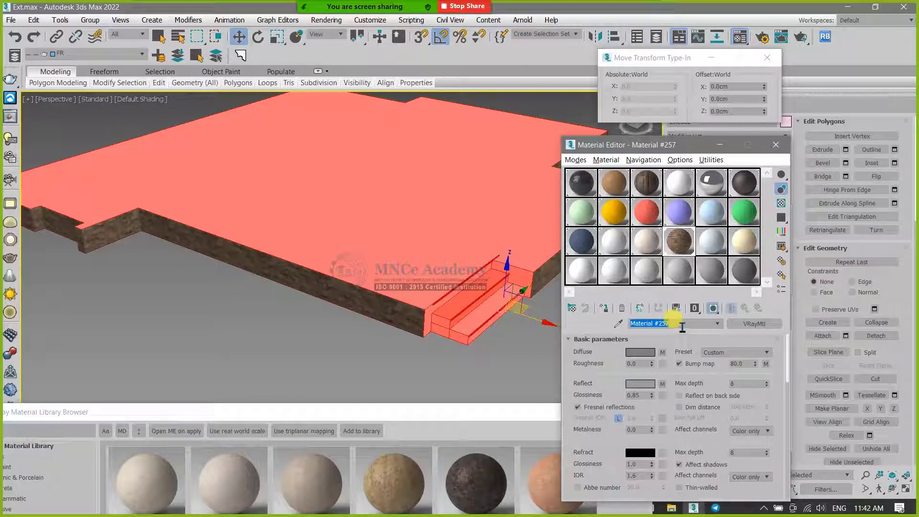
{"action": "type", "text": "BS"}
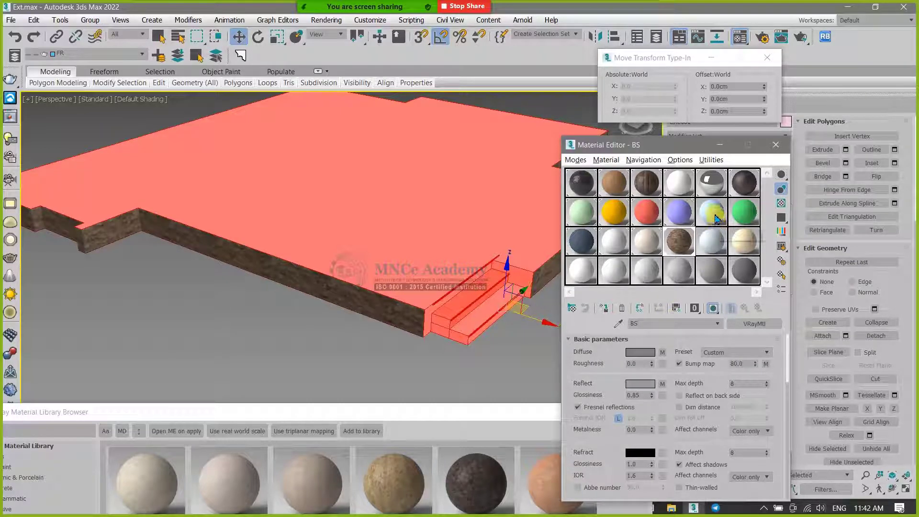
- Make Material #11 the active sample slot and arrange the Material Editor and V-Ray Material Library Browser side by side
{"action": "left_click", "coordinate": [712, 242]}
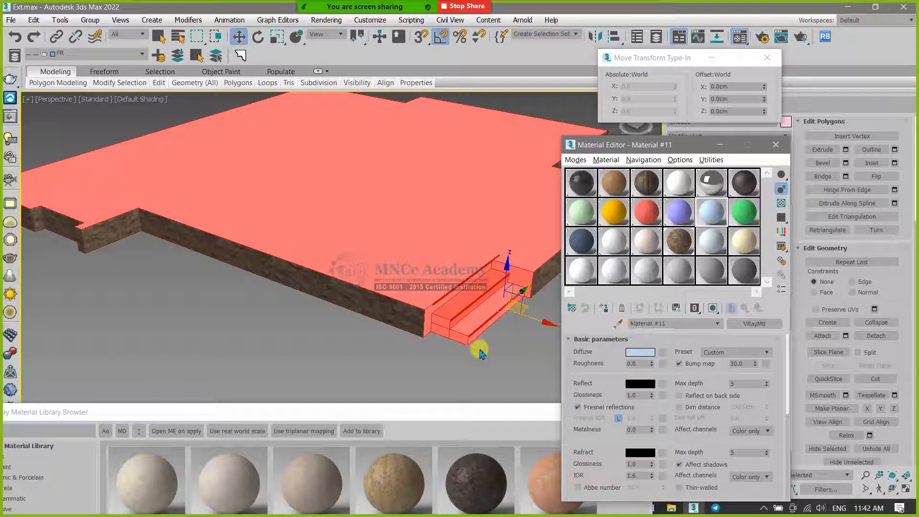
{"action": "middle_click_drag", "start_coordinate": [463, 352], "coordinate": [427, 333], "text": "alt"}
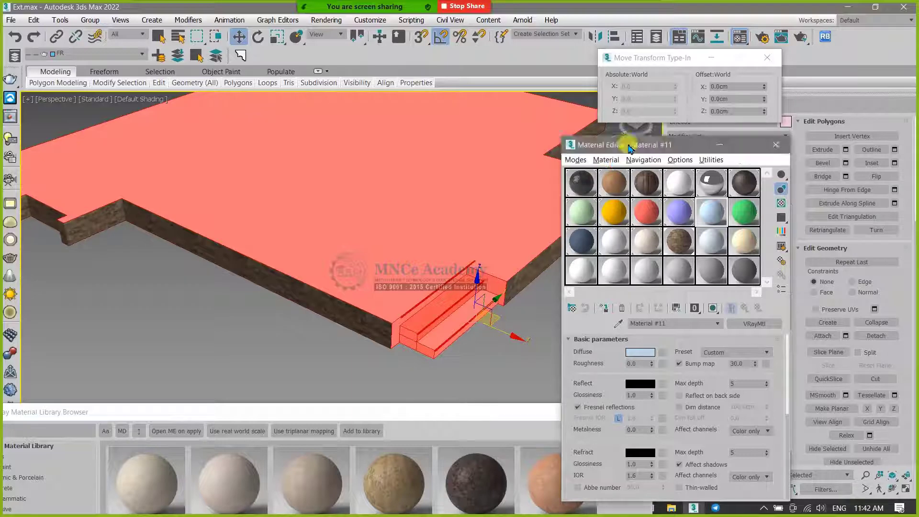
{"action": "left_click_drag", "start_coordinate": [631, 145], "coordinate": [752, 118]}
{"action": "left_click_drag", "start_coordinate": [445, 412], "coordinate": [484, 87]}
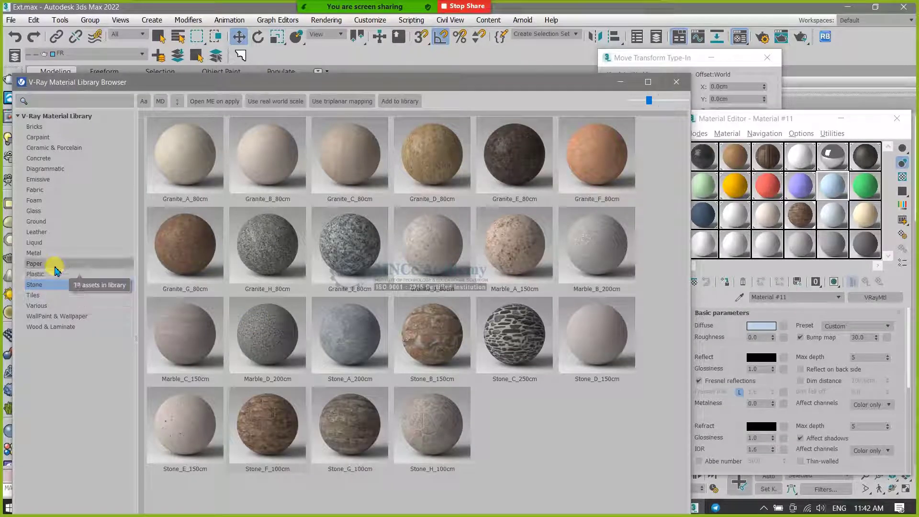
- Look through the V-Ray library's material categories, including tiles, ground, bricks, ceramic, concrete, glass and leather, for a plinth-top finish
{"action": "left_click", "coordinate": [50, 297]}
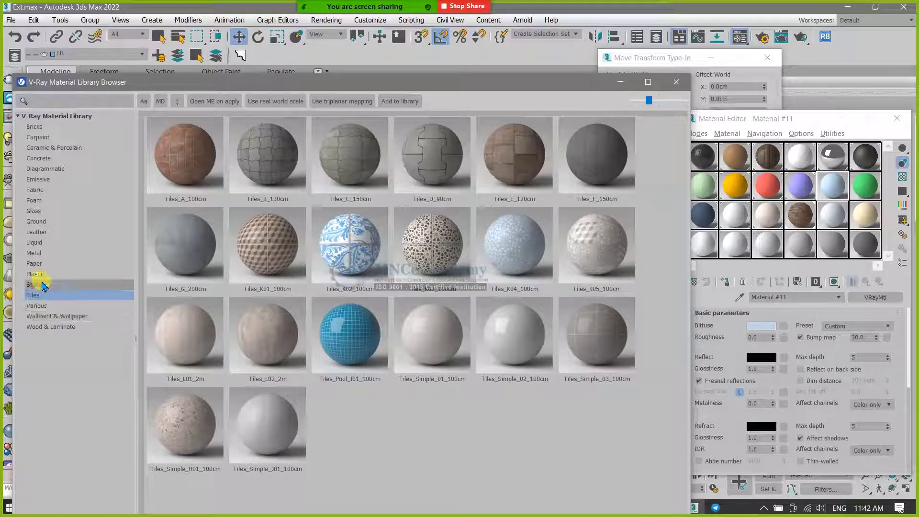
{"action": "left_click", "coordinate": [47, 224]}
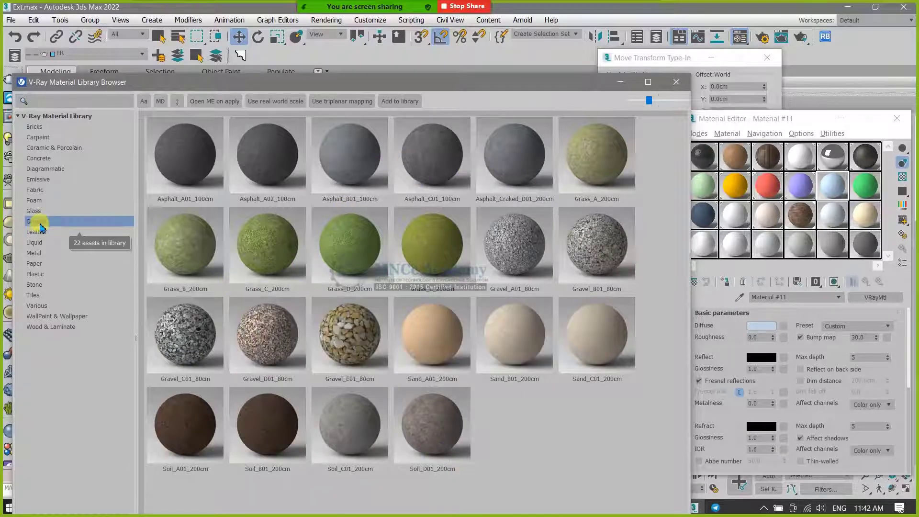
{"action": "left_click", "coordinate": [48, 180]}
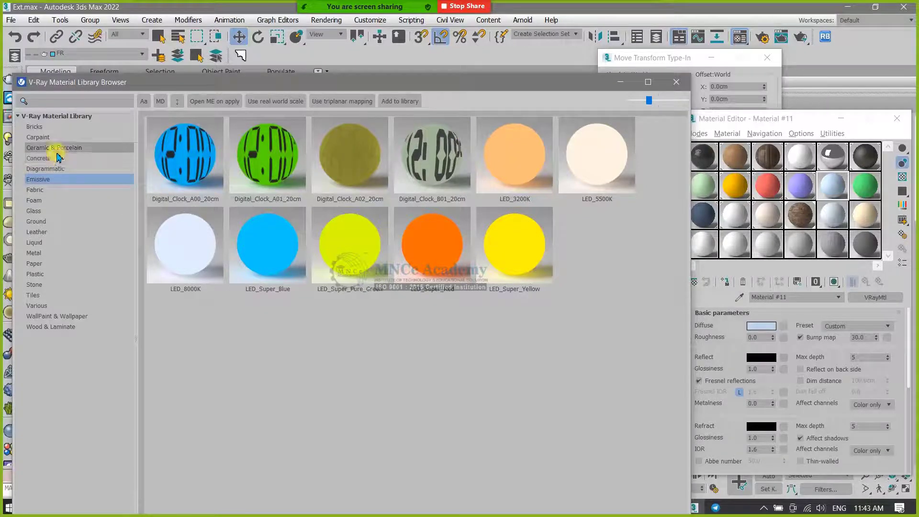
{"action": "left_click", "coordinate": [40, 127]}
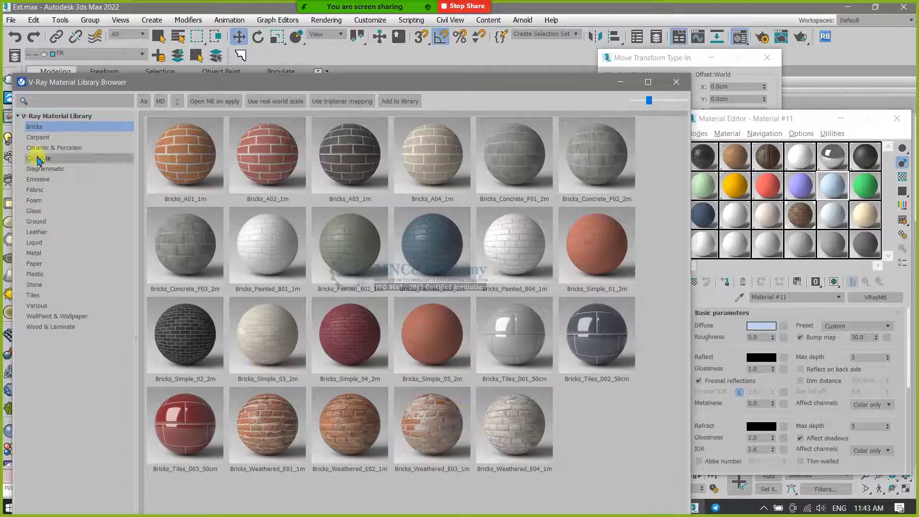
{"action": "left_click", "coordinate": [43, 137]}
{"action": "left_click", "coordinate": [55, 148]}
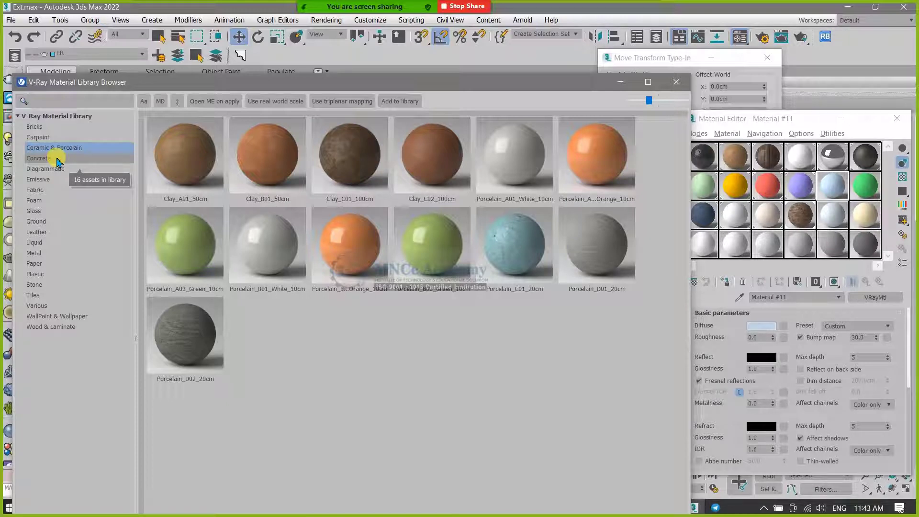
{"action": "left_click", "coordinate": [57, 160]}
{"action": "left_click", "coordinate": [60, 169]}
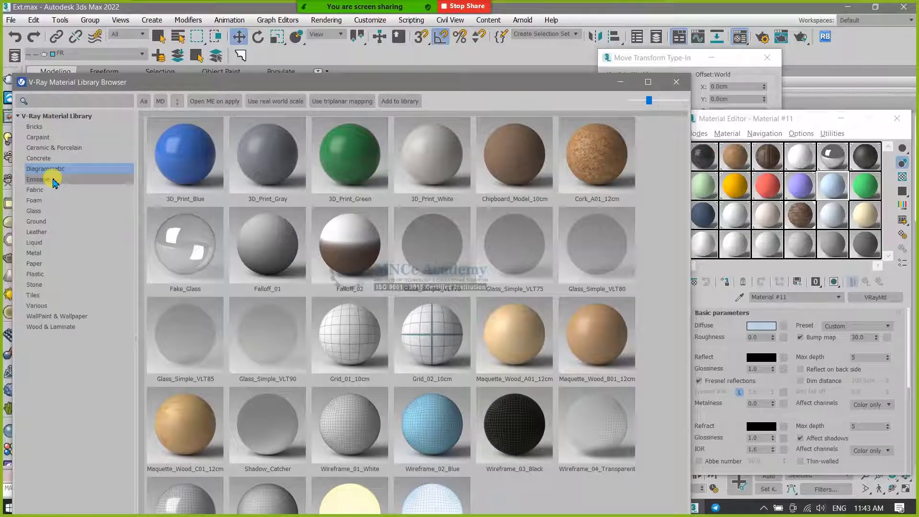
{"action": "left_click", "coordinate": [54, 181]}
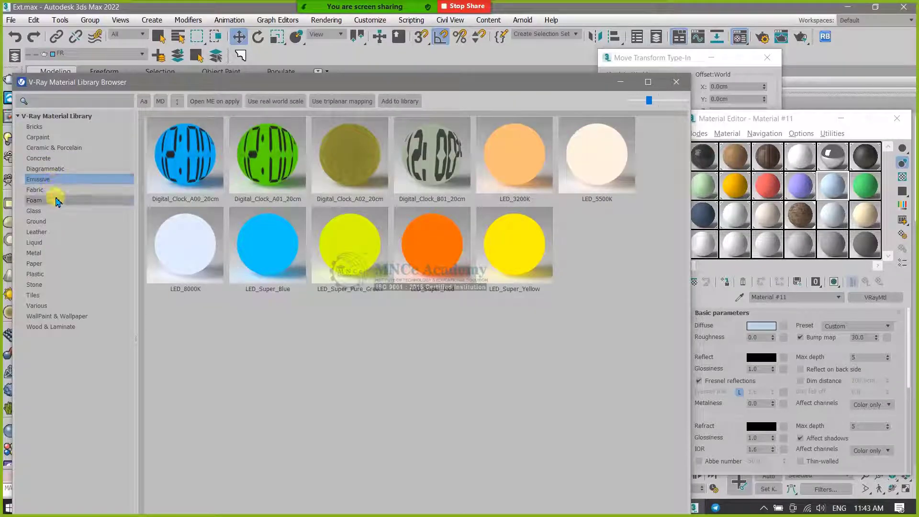
{"action": "left_click", "coordinate": [56, 190]}
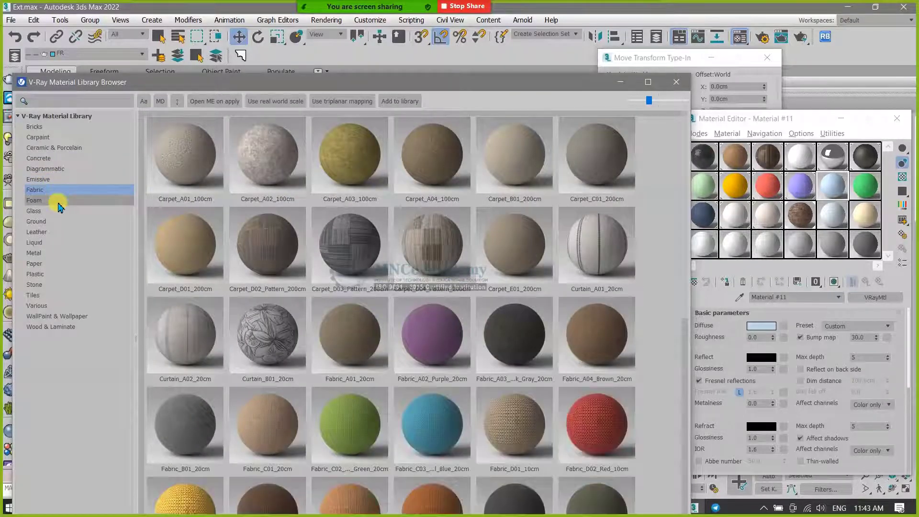
{"action": "left_click", "coordinate": [58, 201]}
{"action": "left_click", "coordinate": [60, 212]}
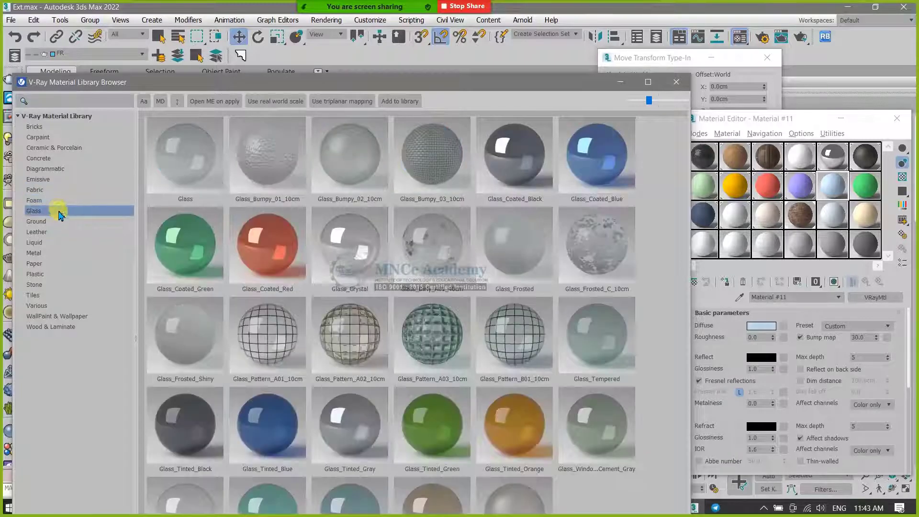
{"action": "left_click", "coordinate": [59, 222]}
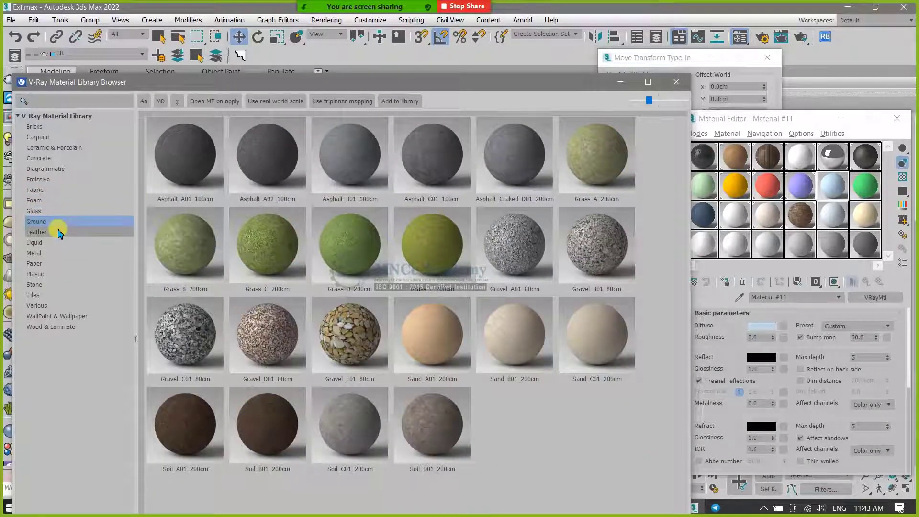
{"action": "left_click", "coordinate": [57, 233]}
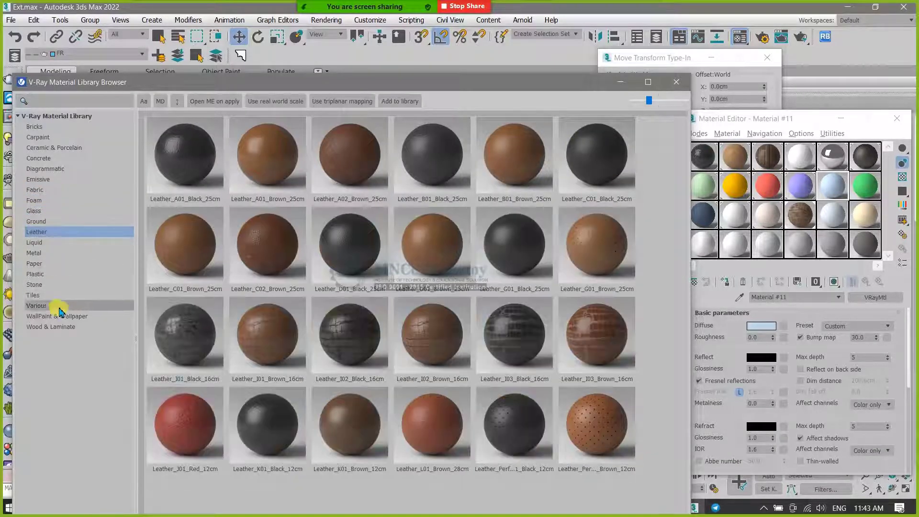
- Load the blue-grey speckled granite next to Granite_H_80cm from the Stone category and assign it to the selected plinth faces
{"action": "left_click", "coordinate": [57, 284]}
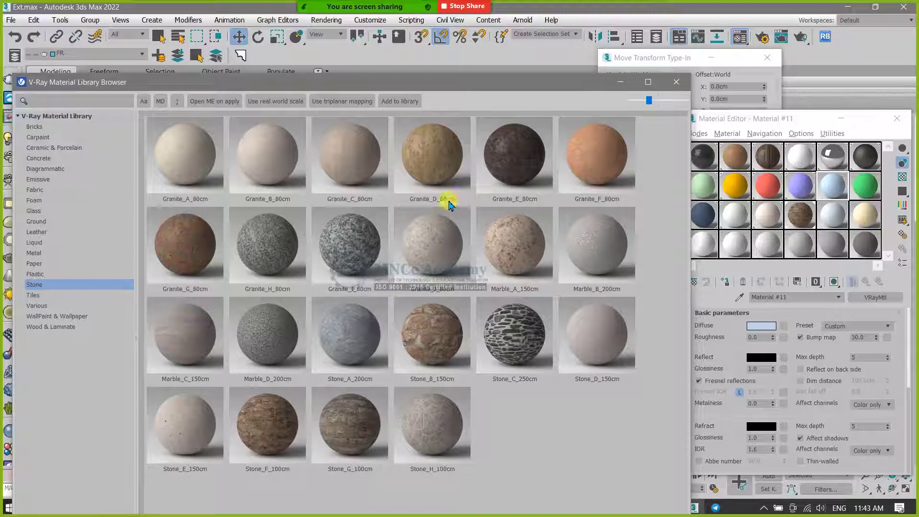
{"action": "mouse_move", "coordinate": [451, 205]}
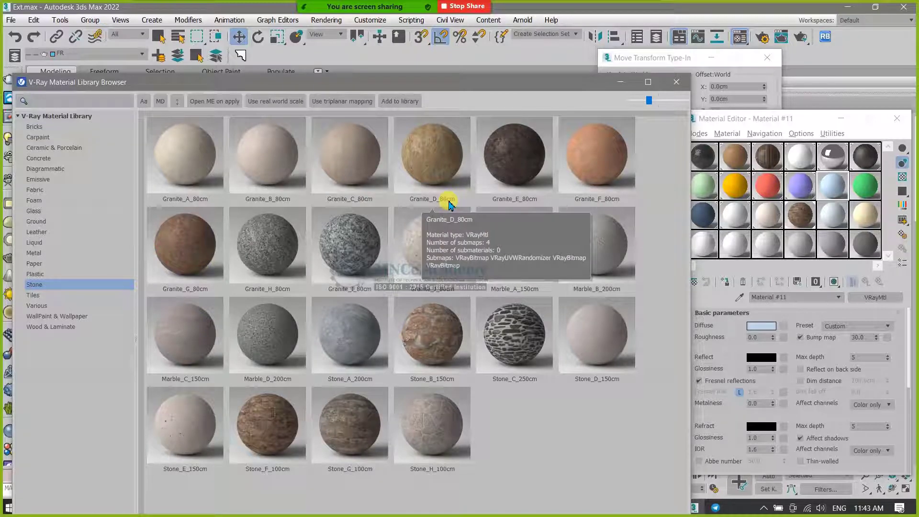
{"action": "mouse_move", "coordinate": [388, 272]}
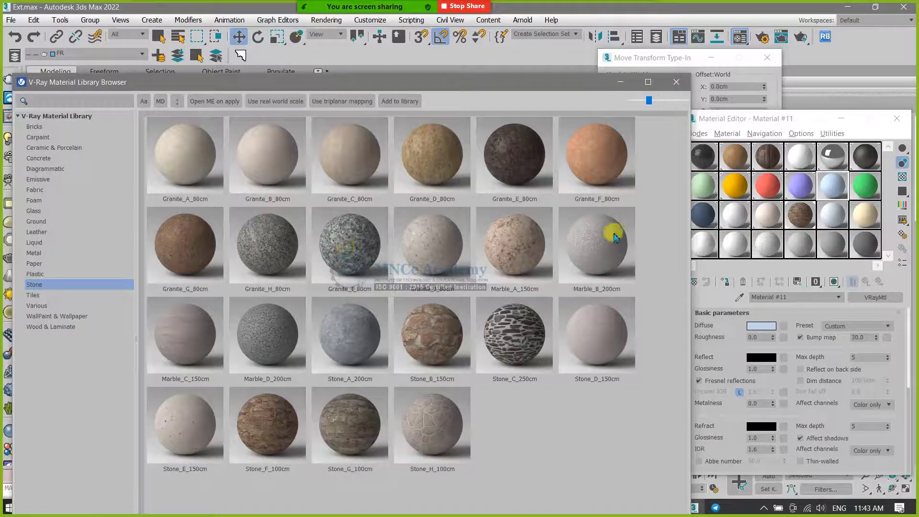
{"action": "right_click", "coordinate": [352, 252]}
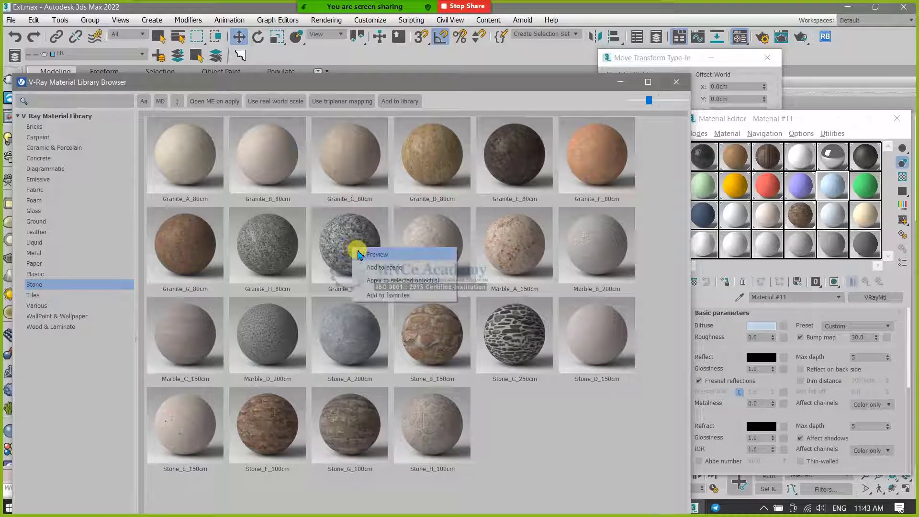
{"action": "left_click", "coordinate": [389, 268]}
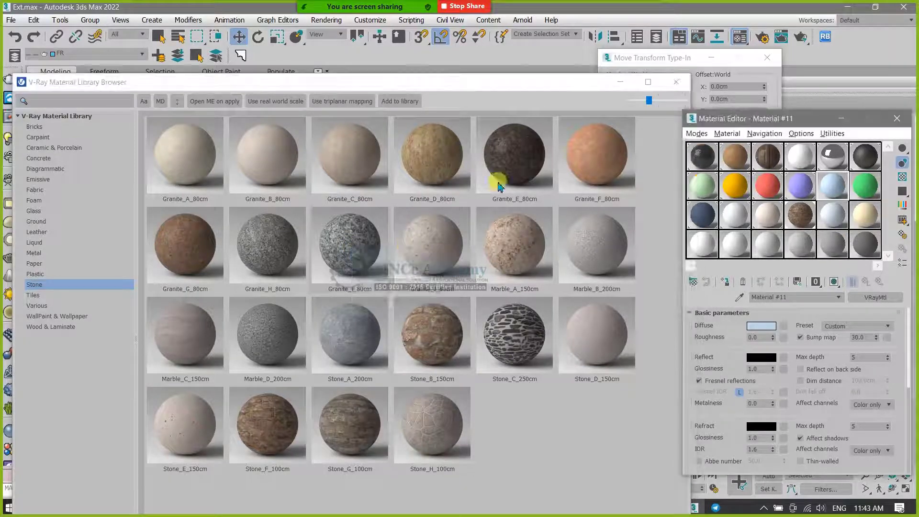
{"action": "left_click", "coordinate": [622, 83]}
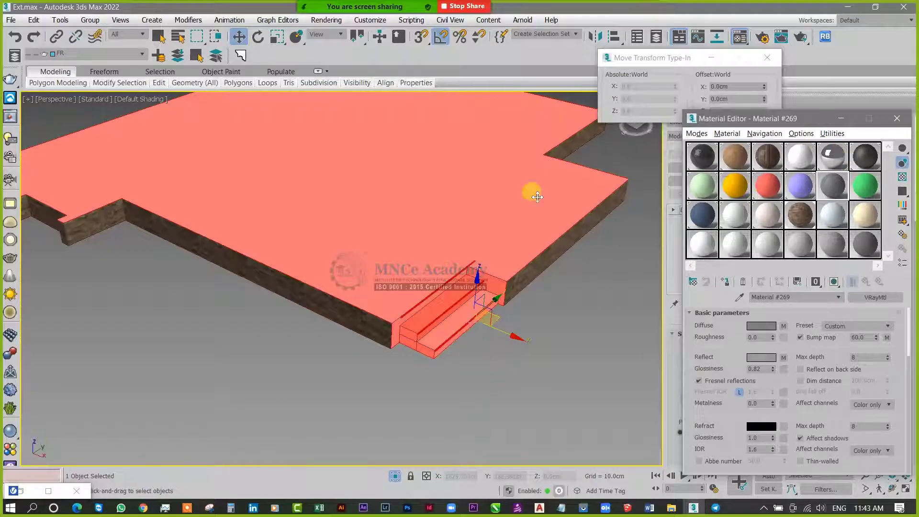
{"action": "left_click", "coordinate": [726, 283]}
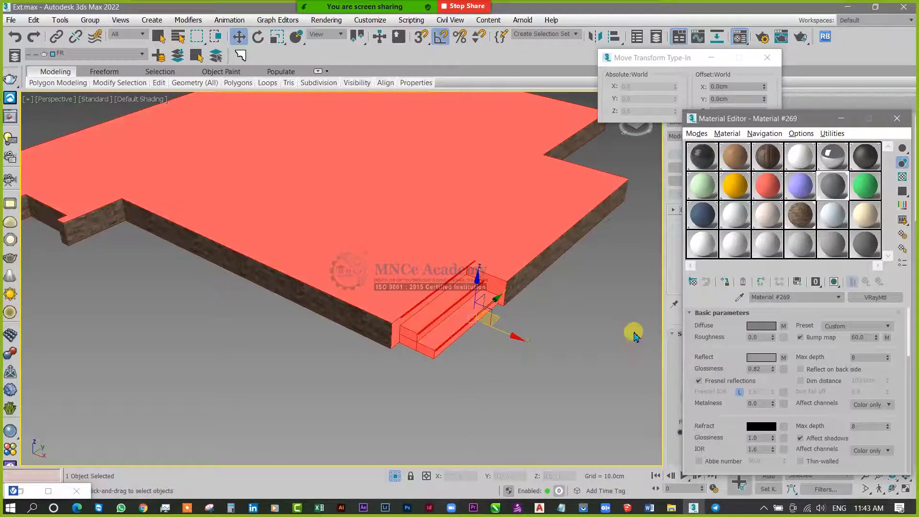
- Move the Material Editor clear of the entrance steps and turn off the red shading of the selected faces
{"action": "left_click_drag", "start_coordinate": [815, 121], "coordinate": [465, 378]}
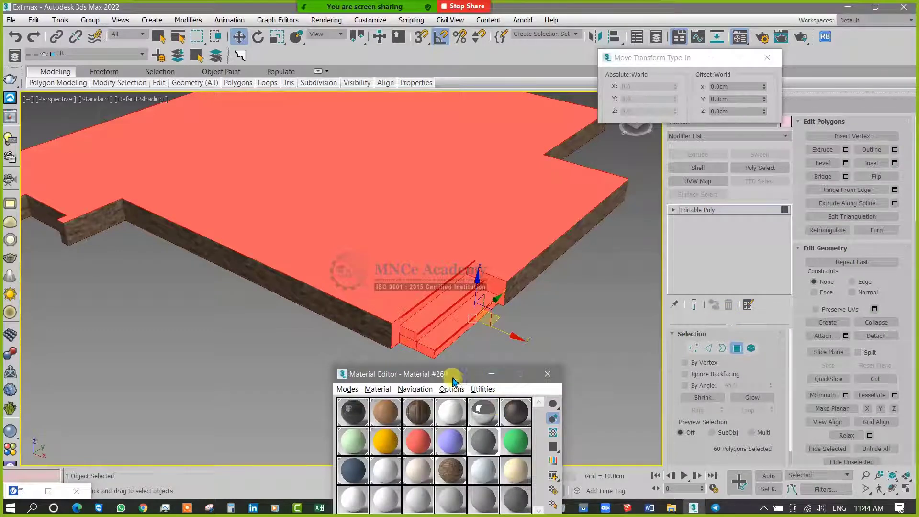
{"action": "left_click_drag", "start_coordinate": [467, 374], "coordinate": [465, 248]}
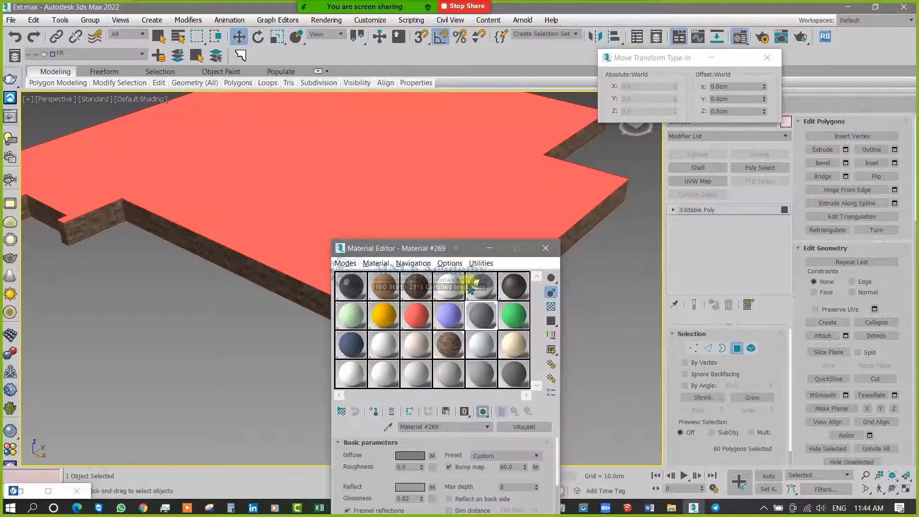
{"action": "left_click_drag", "start_coordinate": [538, 252], "coordinate": [508, 436]}
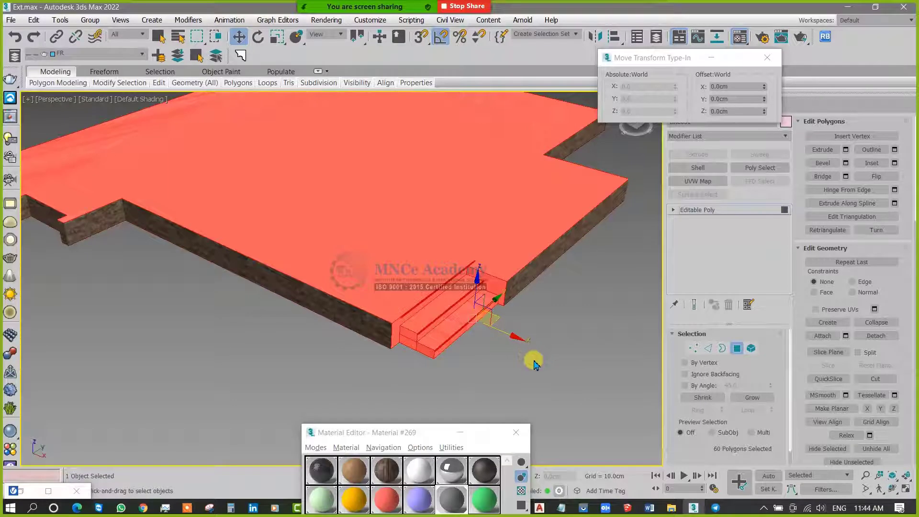
{"action": "key", "text": "F2"}
- Examine how the granite texture lies on the slab's top and on the entrance steps' treads and risers
{"action": "middle_click_drag", "start_coordinate": [451, 274], "coordinate": [452, 330]}
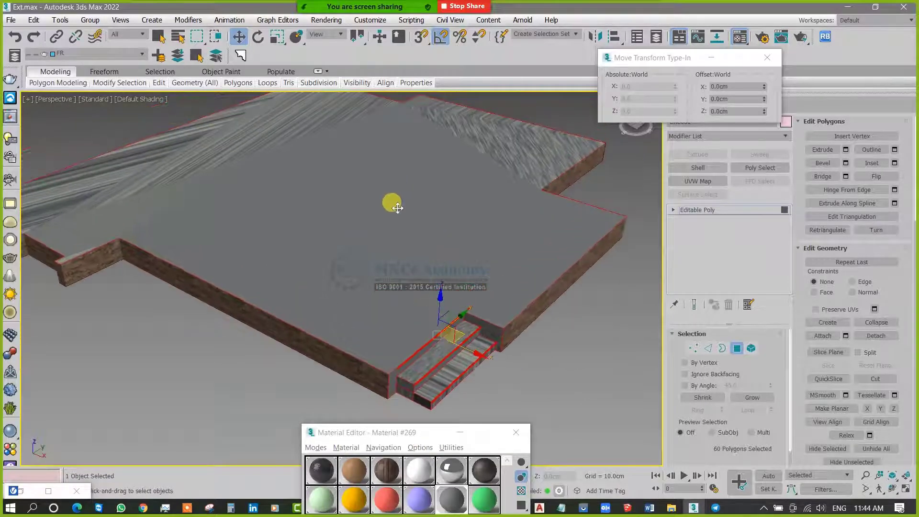
{"action": "middle_click_drag", "start_coordinate": [394, 205], "coordinate": [391, 227], "text": "alt"}
{"action": "middle_click_drag", "start_coordinate": [419, 194], "coordinate": [397, 344]}
{"action": "middle_click_drag", "start_coordinate": [469, 343], "coordinate": [441, 163]}
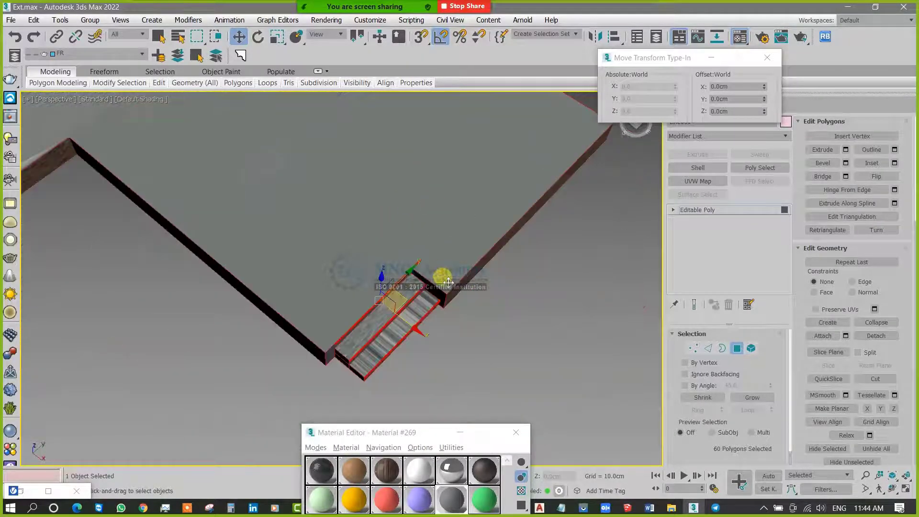
{"action": "middle_click_drag", "start_coordinate": [446, 281], "coordinate": [426, 231], "text": "alt"}
{"action": "scroll", "coordinate": [349, 273], "scroll_direction": "up", "scroll_amount": 5}
{"action": "scroll", "coordinate": [381, 273], "scroll_direction": "down", "scroll_amount": 2}
{"action": "middle_click_drag", "start_coordinate": [382, 273], "coordinate": [407, 297], "text": "alt"}
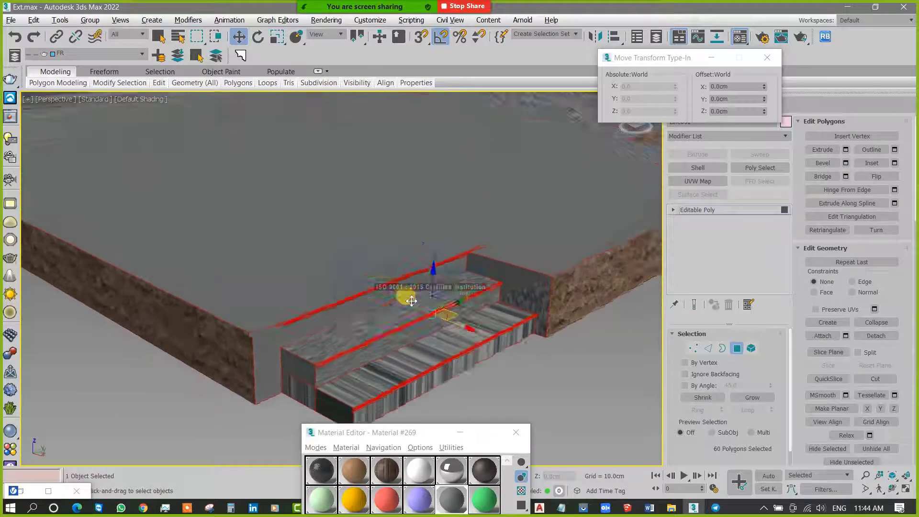
{"action": "scroll", "coordinate": [407, 297], "scroll_direction": "up", "scroll_amount": 3}
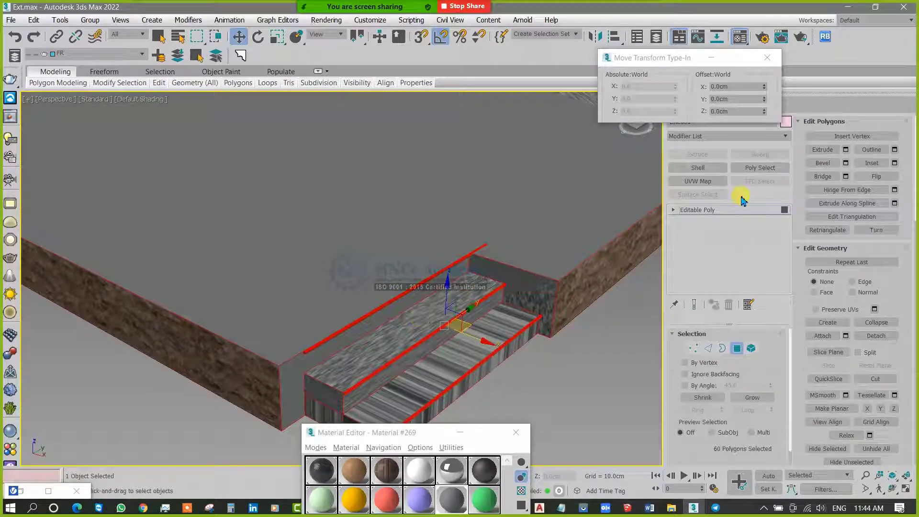
- Add a UVW Map modifier to the selected granite faces and set its mapping to Box
{"action": "left_click", "coordinate": [712, 183]}
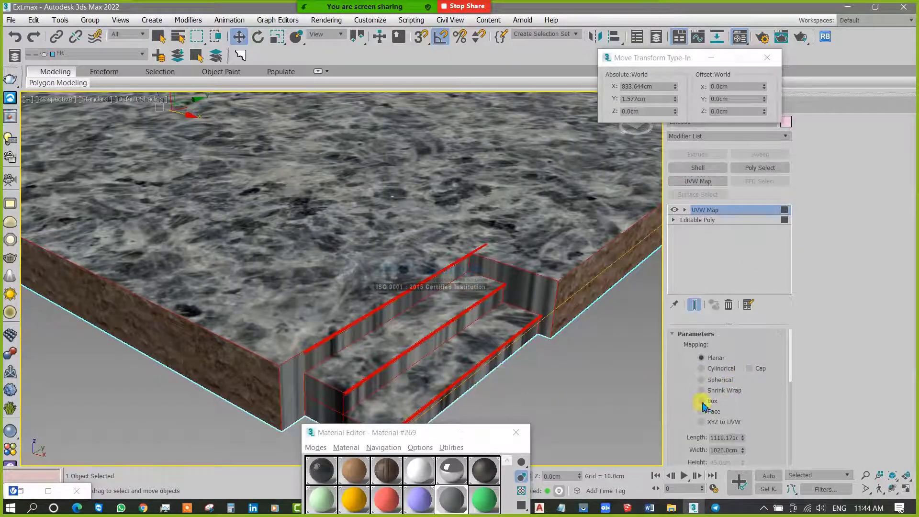
{"action": "left_click", "coordinate": [702, 402]}
{"action": "middle_click_drag", "start_coordinate": [503, 318], "coordinate": [612, 386], "text": "alt"}
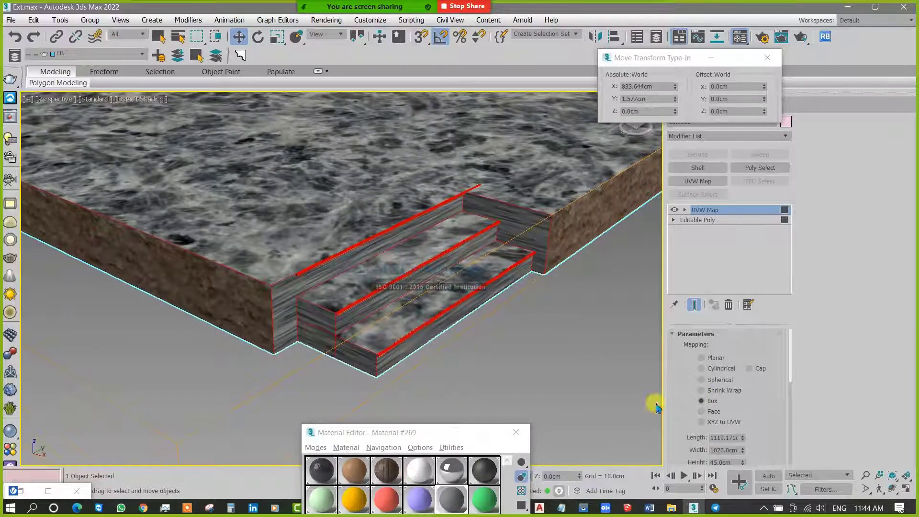
{"action": "key", "text": "z"}
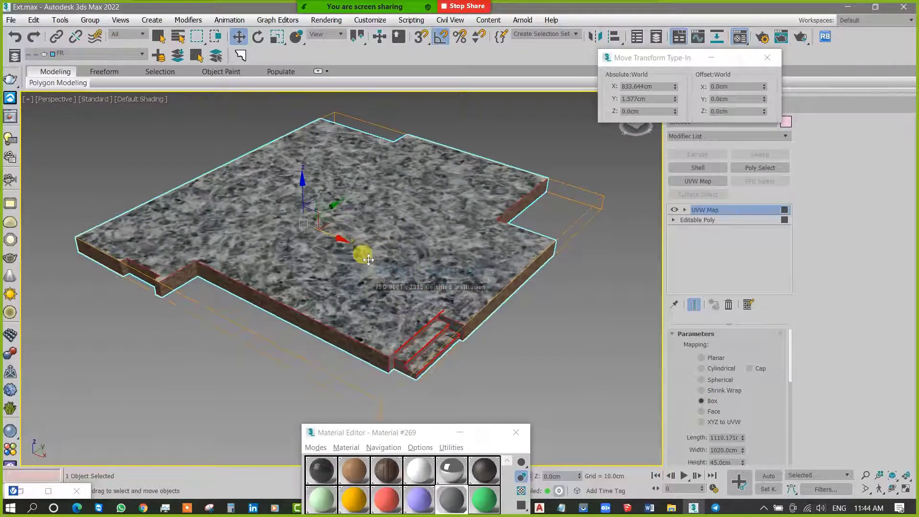
- Set the UVW Map length and width to 250 cm and check the granite's scale up close
{"action": "scroll", "coordinate": [771, 423], "scroll_direction": "down", "scroll_amount": 1}
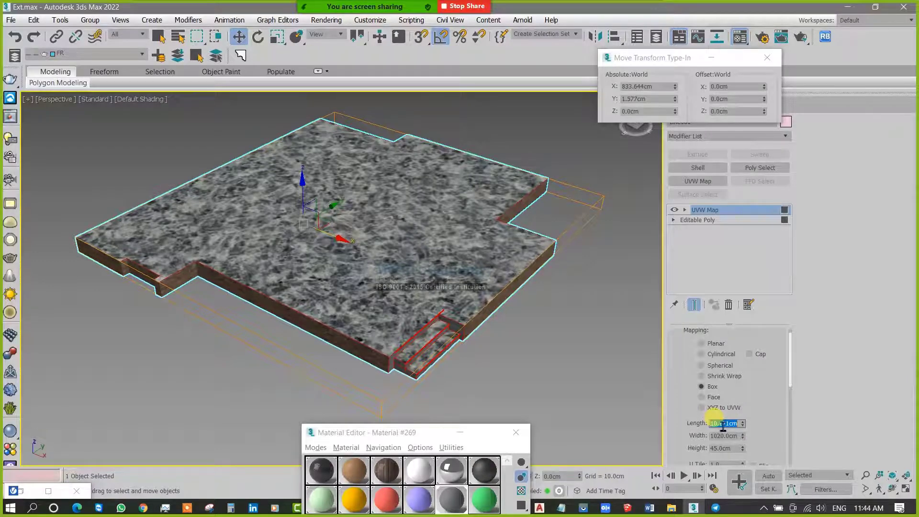
{"action": "type", "text": "0"}
{"action": "key", "text": "Tab"}
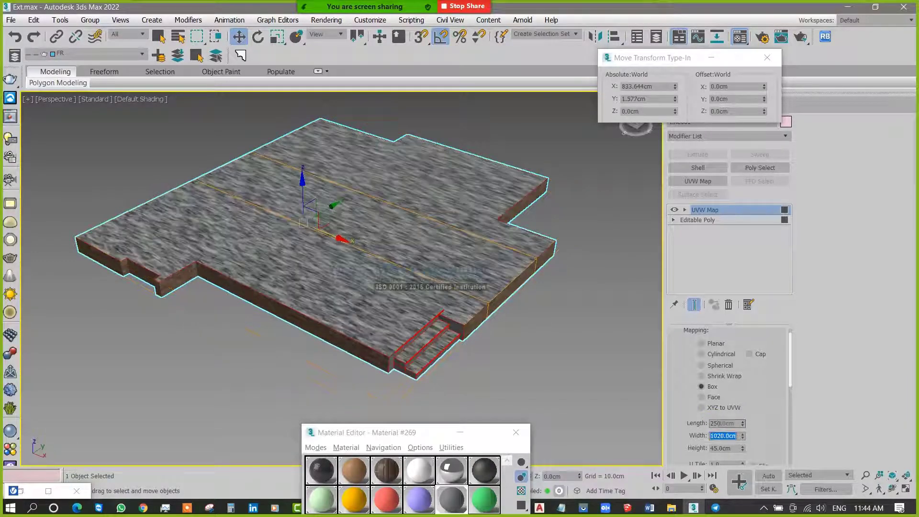
{"action": "type", "text": "250"}
{"action": "key", "text": "Return"}
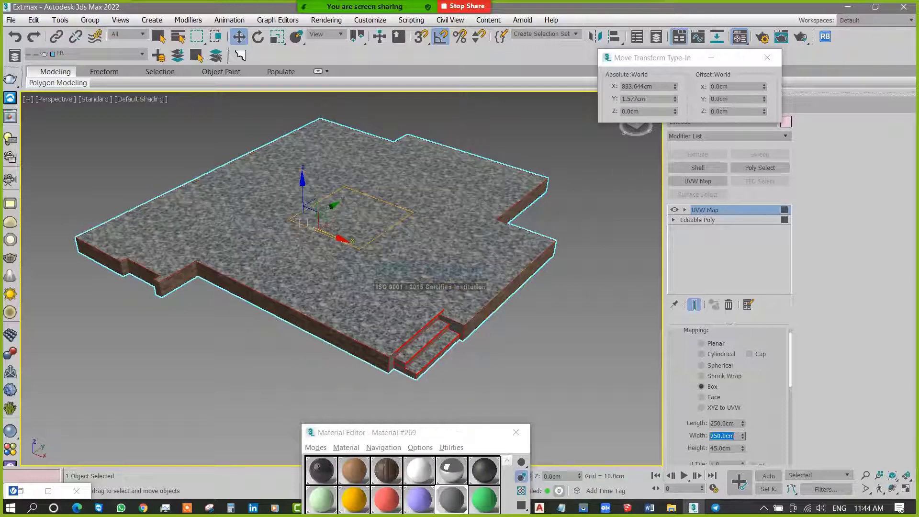
{"action": "scroll", "coordinate": [440, 337], "scroll_direction": "up", "scroll_amount": 10}
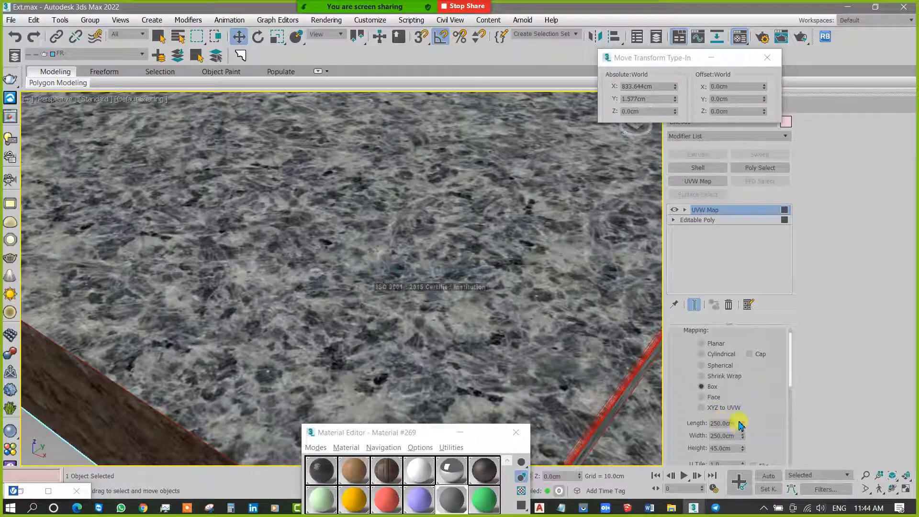
- Set the UVW Map length and width to 500 cm and check the granite's scale on the slab and steps
{"action": "left_click_drag", "start_coordinate": [739, 424], "coordinate": [685, 432]}
{"action": "type", "text": "500"}
{"action": "key", "text": "Tab"}
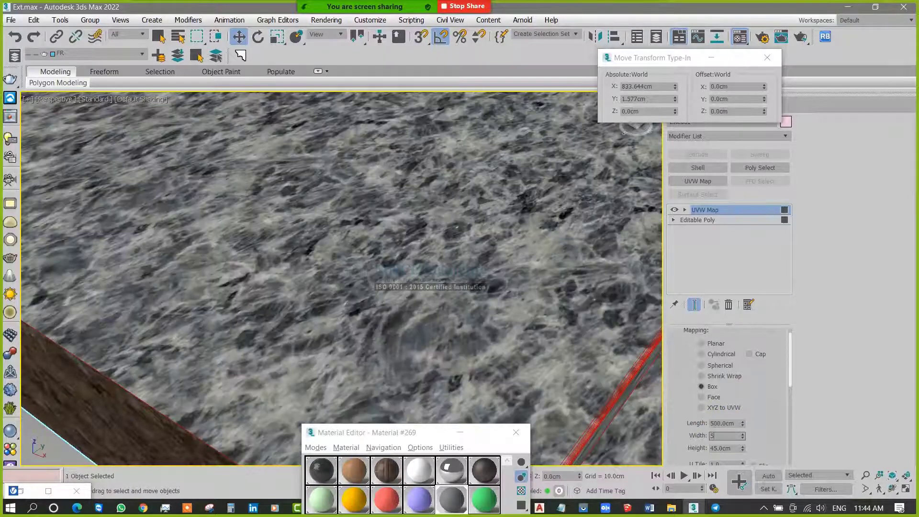
{"action": "key", "text": "Tab"}
{"action": "scroll", "coordinate": [328, 273], "scroll_direction": "down", "scroll_amount": 5}
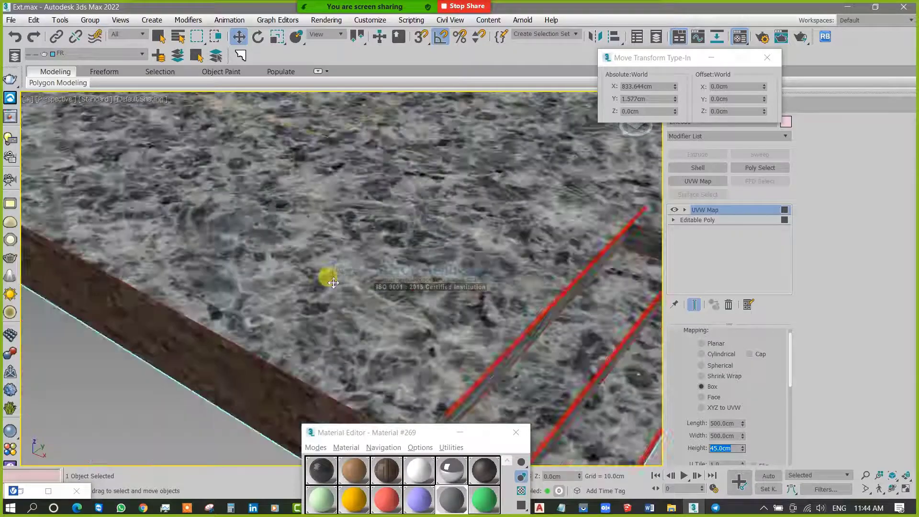
{"action": "scroll", "coordinate": [380, 345], "scroll_direction": "up", "scroll_amount": 6}
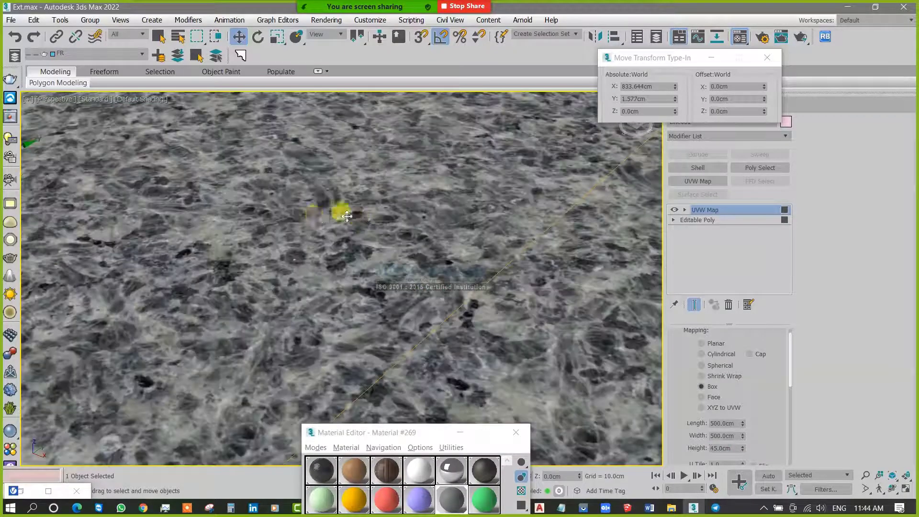
{"action": "scroll", "coordinate": [341, 208], "scroll_direction": "down", "scroll_amount": 4}
{"action": "scroll", "coordinate": [390, 254], "scroll_direction": "up", "scroll_amount": 5}
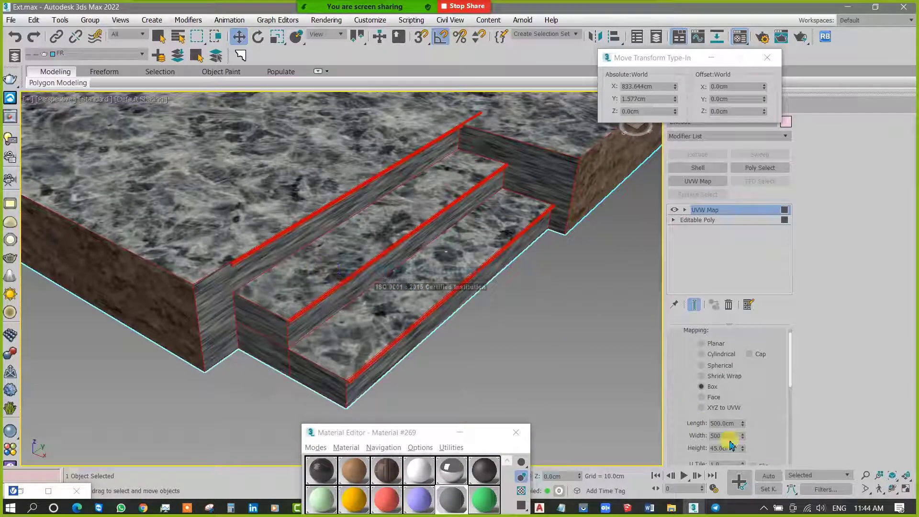
- Set the UVW Map height to 500 cm and convert the slab to Editable Poly
{"action": "double_click", "coordinate": [734, 449]}
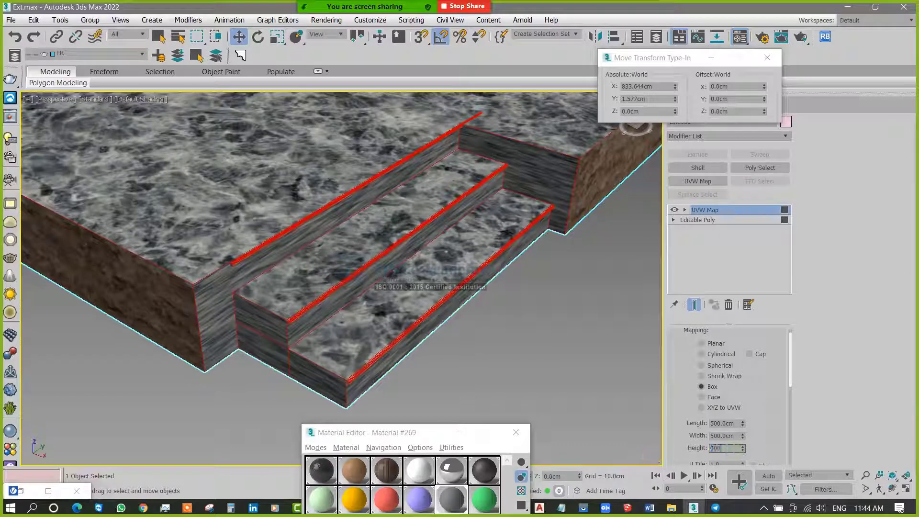
{"action": "key", "text": "Return"}
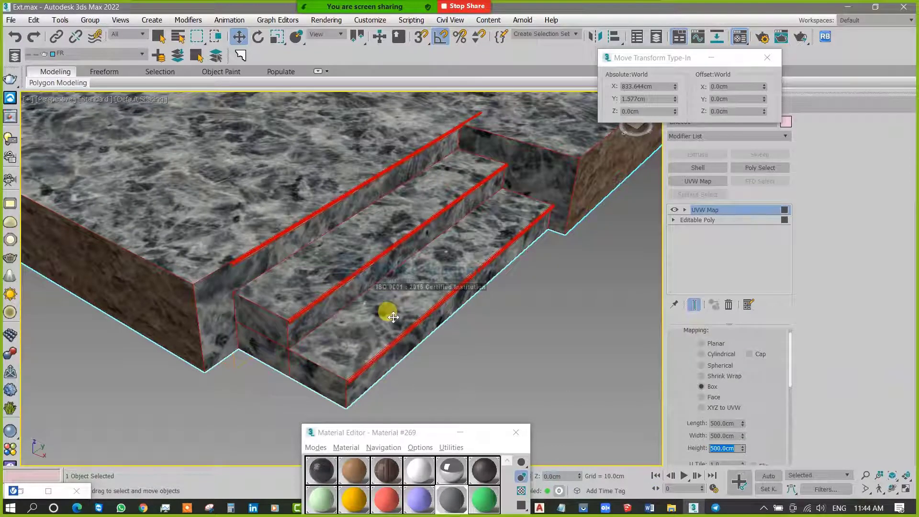
{"action": "middle_click_drag", "start_coordinate": [409, 290], "coordinate": [343, 293], "text": "alt"}
{"action": "right_click", "coordinate": [321, 260]}
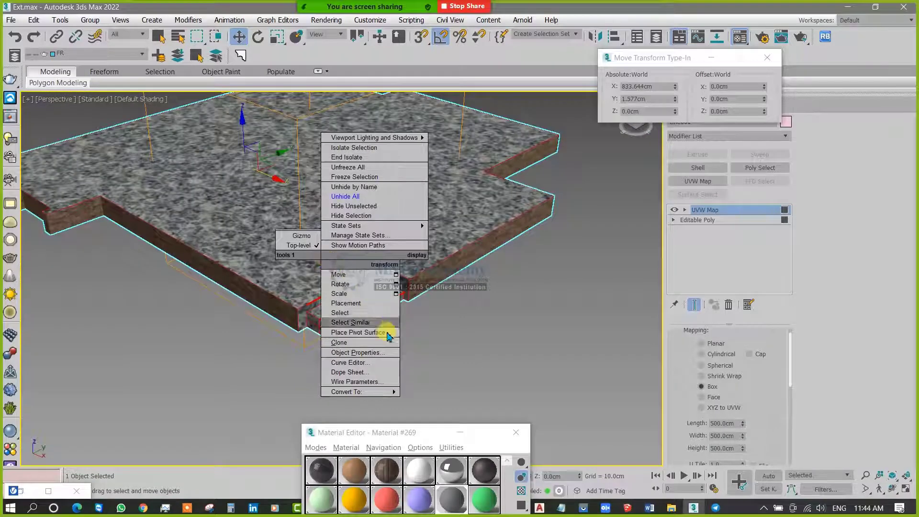
{"action": "mouse_move", "coordinate": [376, 390]}
{"action": "left_click", "coordinate": [431, 400]}
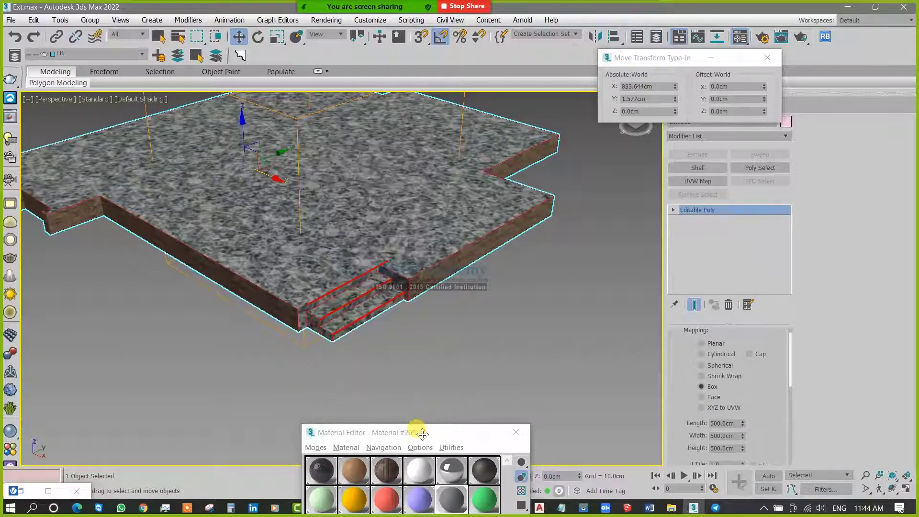
- Move the Material Editor up over the viewport and open the image chooser for the granite material's diffuse bitmap
{"action": "left_click_drag", "start_coordinate": [422, 434], "coordinate": [534, 150]}
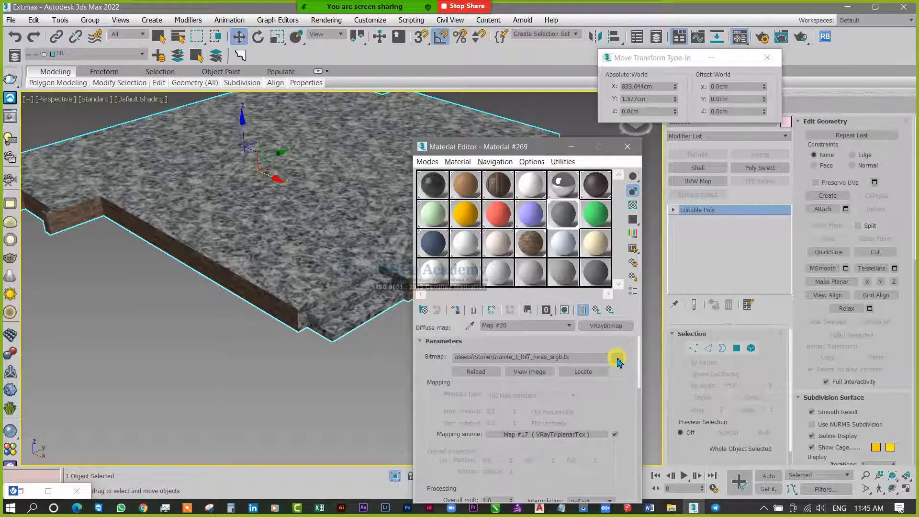
{"action": "left_click", "coordinate": [617, 358]}
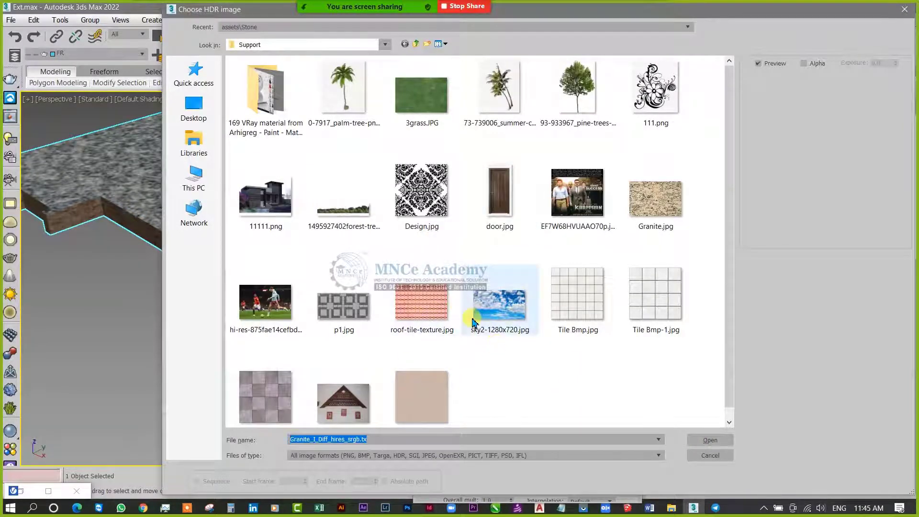
- Switch to Chrome and run an image search for "marble" in the Google Meet Help tab
{"action": "left_click", "coordinate": [143, 507]}
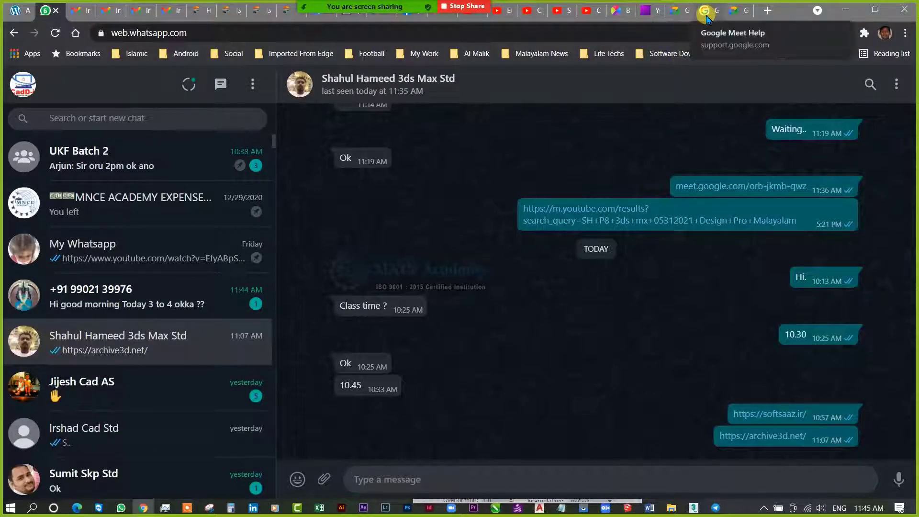
{"action": "left_click", "coordinate": [707, 17]}
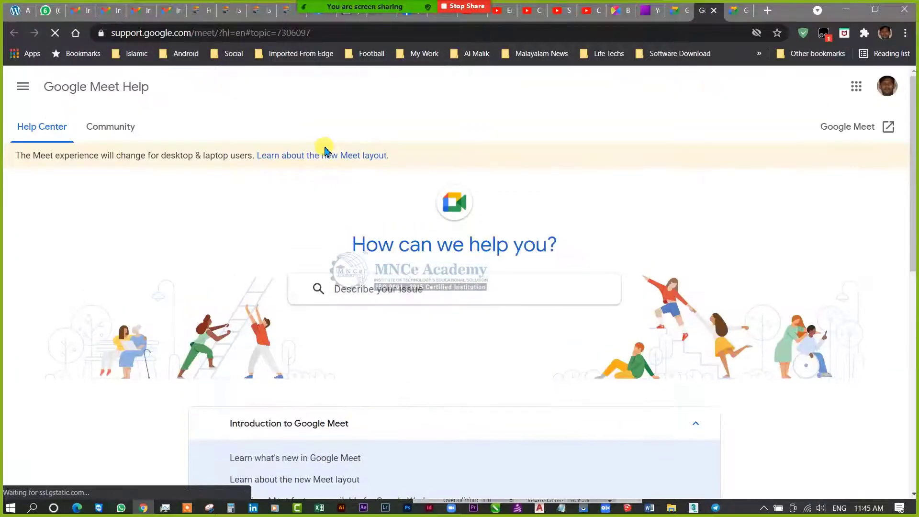
{"action": "left_click", "coordinate": [352, 32]}
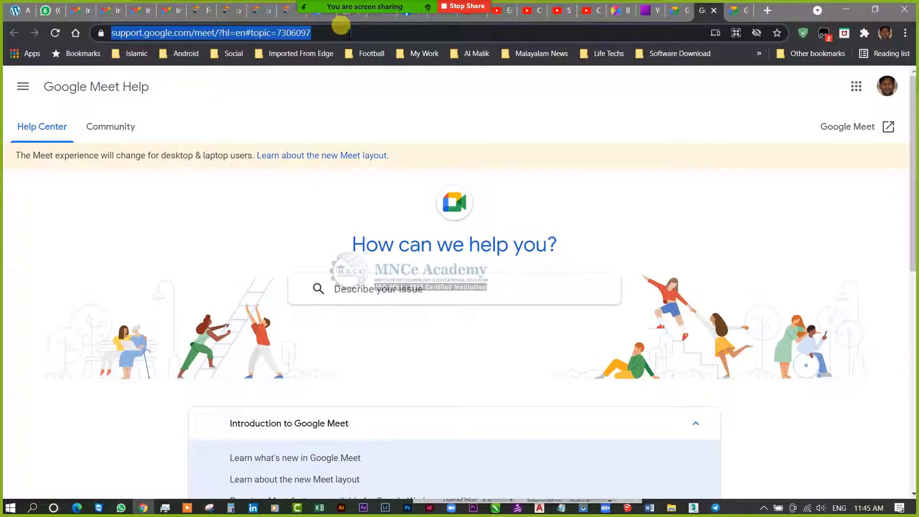
{"action": "type", "text": "marble"}
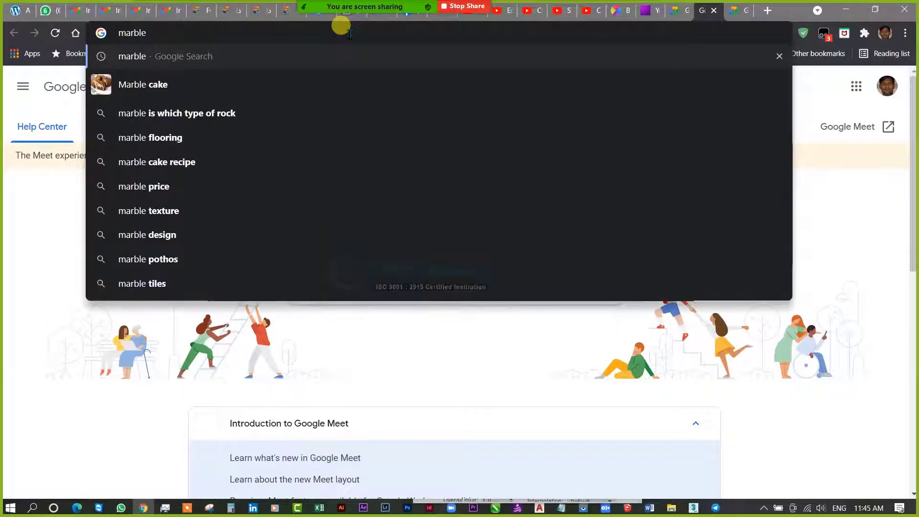
{"action": "key", "text": "Return"}
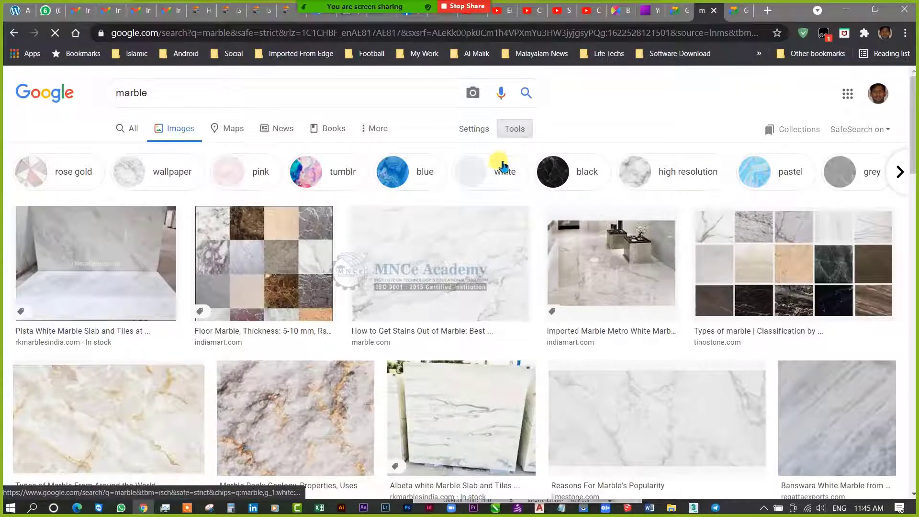
- Filter the marble image results to the Large size
{"action": "left_click", "coordinate": [516, 135]}
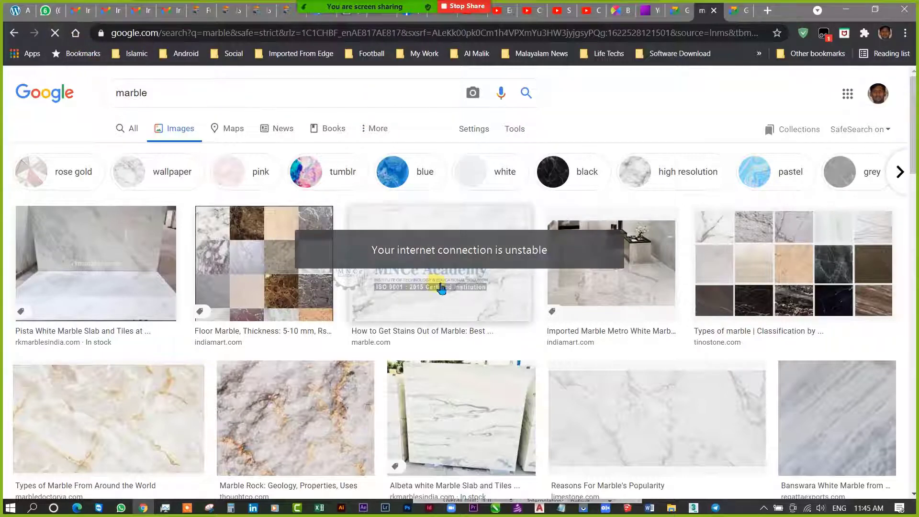
{"action": "scroll", "coordinate": [444, 329], "scroll_direction": "down", "scroll_amount": 4}
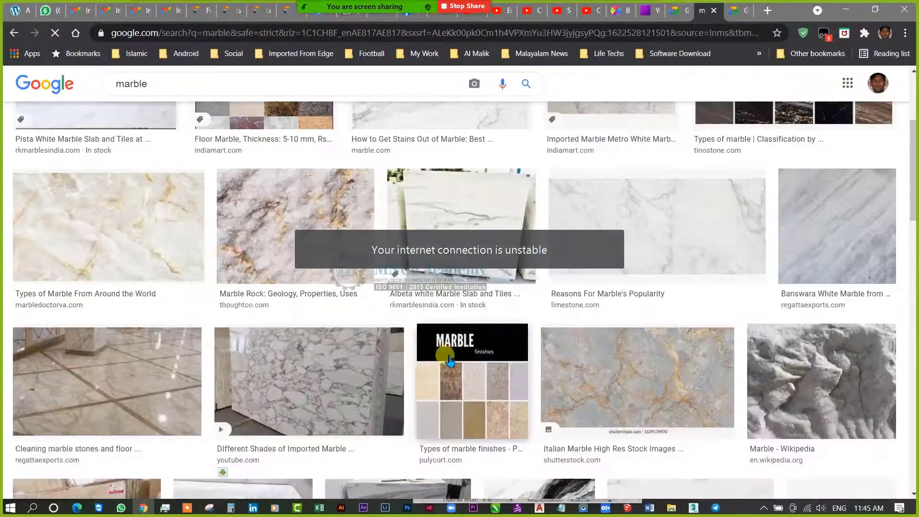
{"action": "scroll", "coordinate": [449, 360], "scroll_direction": "up", "scroll_amount": 4}
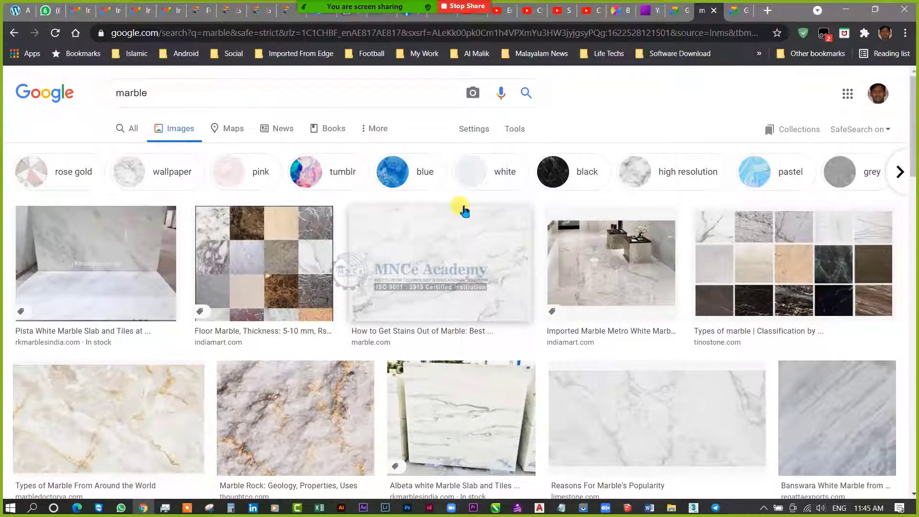
{"action": "left_click", "coordinate": [515, 129]}
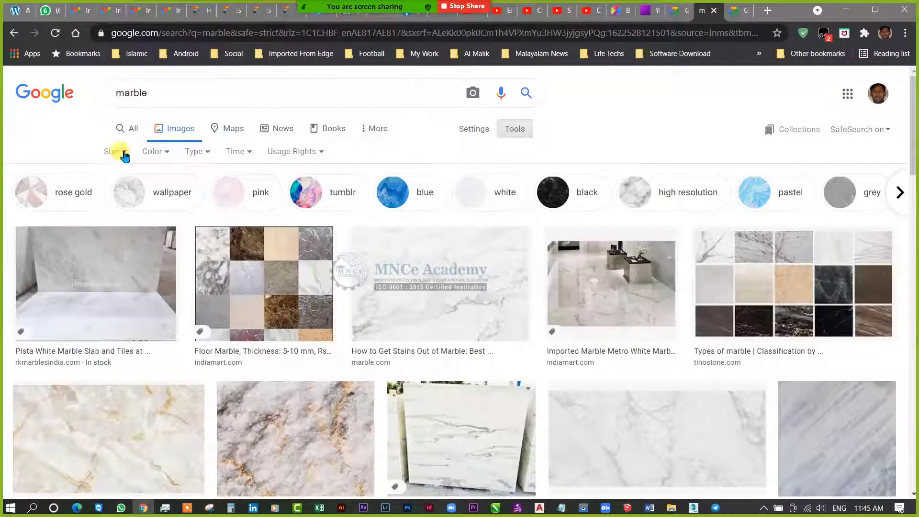
{"action": "left_click", "coordinate": [124, 156]}
{"action": "left_click", "coordinate": [117, 194]}
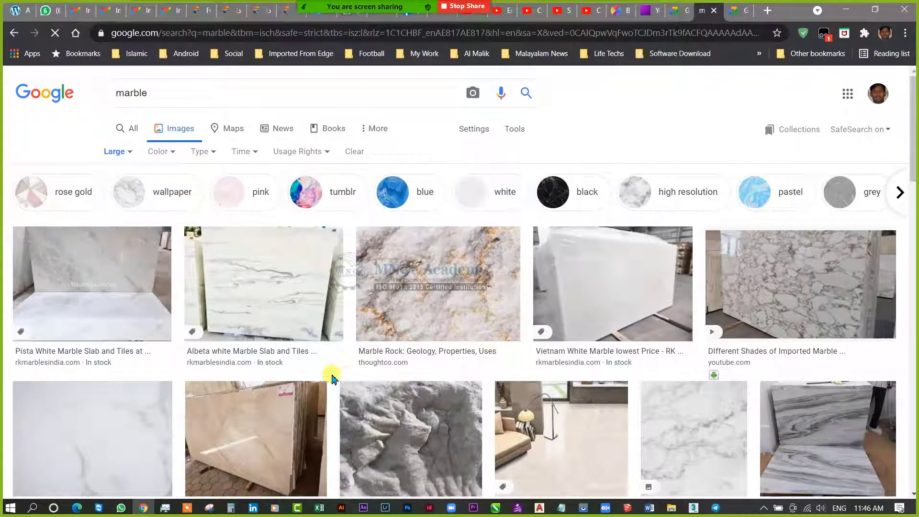
- Browse the large marble images for a suitable texture, previewing the blue Zen Stone marble
{"action": "scroll", "coordinate": [480, 344], "scroll_direction": "down", "scroll_amount": 4}
{"action": "scroll", "coordinate": [483, 354], "scroll_direction": "down", "scroll_amount": 1}
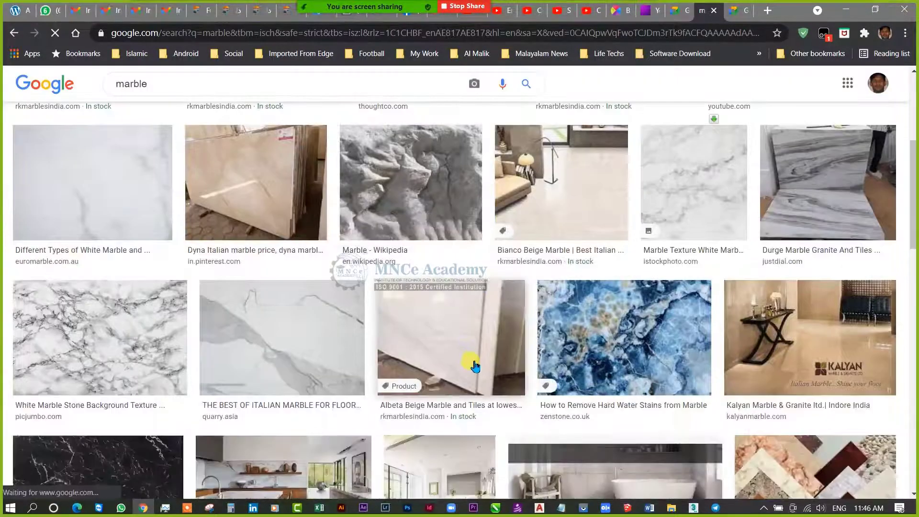
{"action": "left_click", "coordinate": [616, 345]}
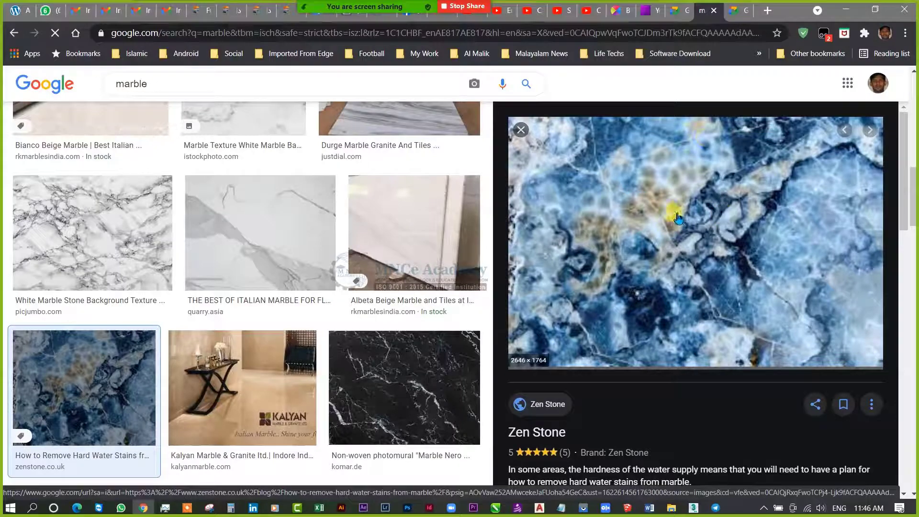
{"action": "scroll", "coordinate": [393, 407], "scroll_direction": "down", "scroll_amount": 5}
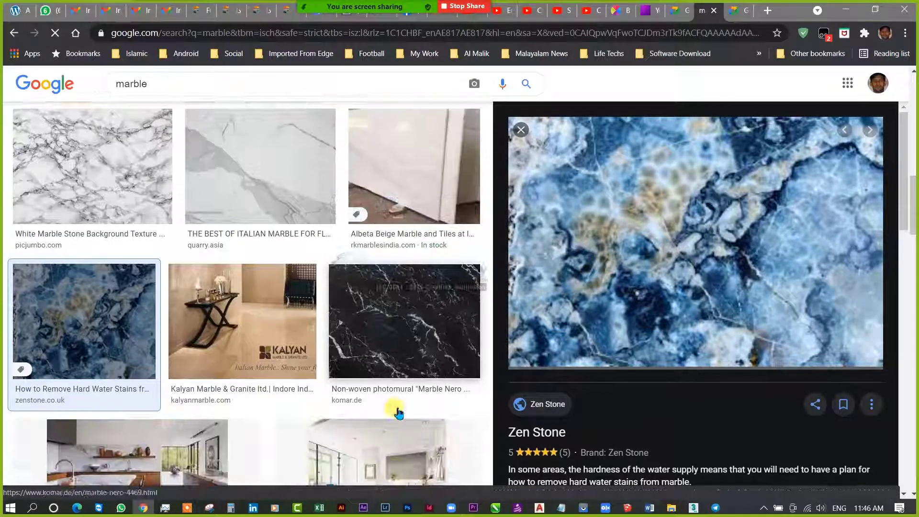
{"action": "scroll", "coordinate": [392, 407], "scroll_direction": "down", "scroll_amount": 3}
{"action": "scroll", "coordinate": [393, 407], "scroll_direction": "down", "scroll_amount": 5}
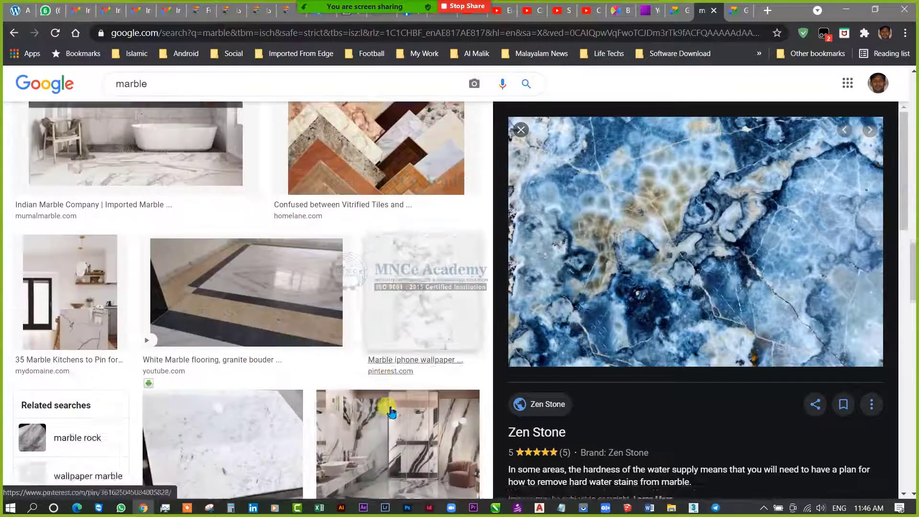
{"action": "scroll", "coordinate": [394, 407], "scroll_direction": "down", "scroll_amount": 5}
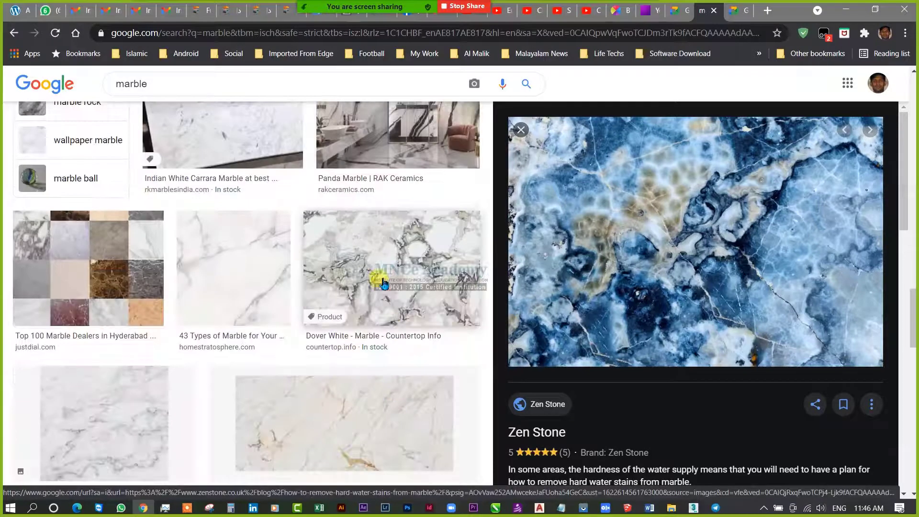
{"action": "scroll", "coordinate": [395, 421], "scroll_direction": "down", "scroll_amount": 8}
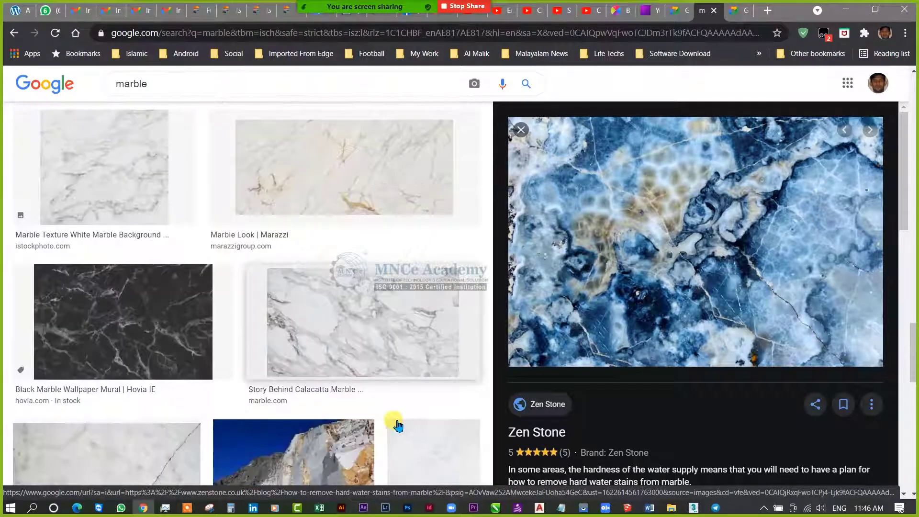
{"action": "scroll", "coordinate": [394, 423], "scroll_direction": "down", "scroll_amount": 10}
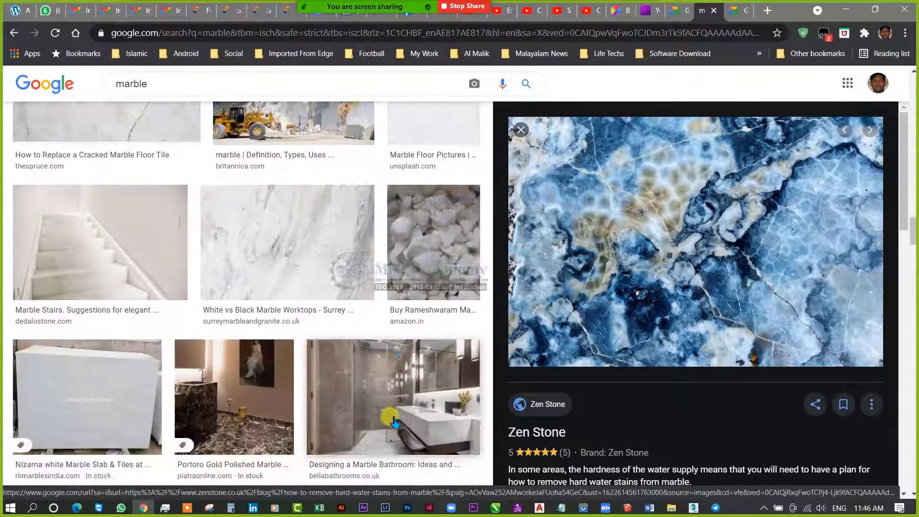
{"action": "scroll", "coordinate": [394, 423], "scroll_direction": "down", "scroll_amount": 10}
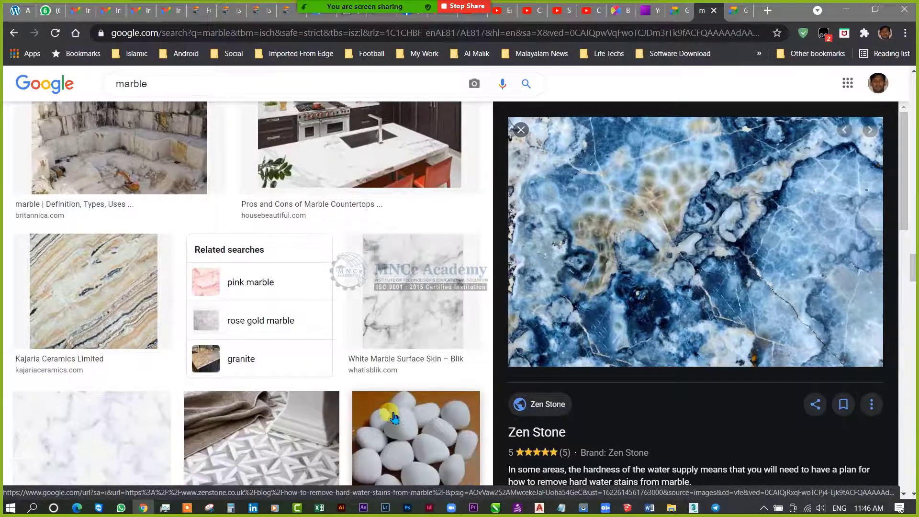
{"action": "scroll", "coordinate": [393, 417], "scroll_direction": "down", "scroll_amount": 8}
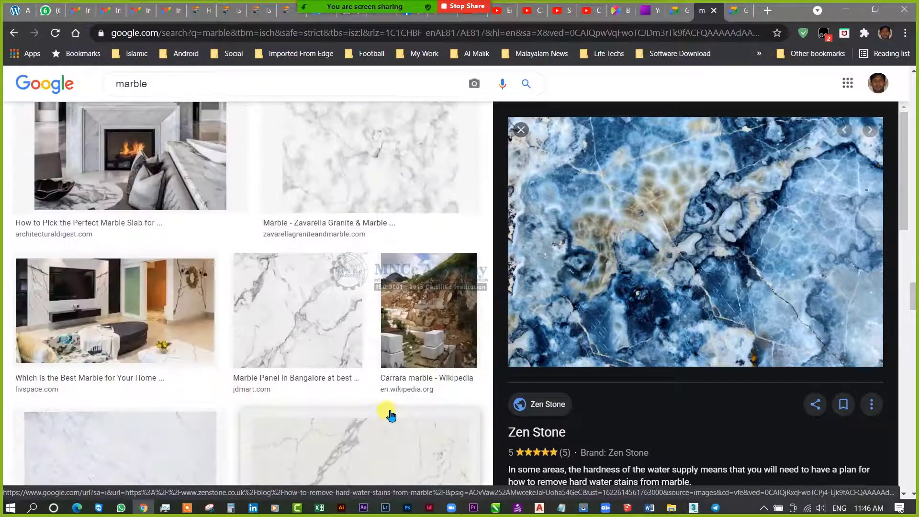
- Preview the Zavarella white marble, the Hovia white and gold marble and the Bergen Carrara marble as texture candidates
{"action": "left_click", "coordinate": [361, 185]}
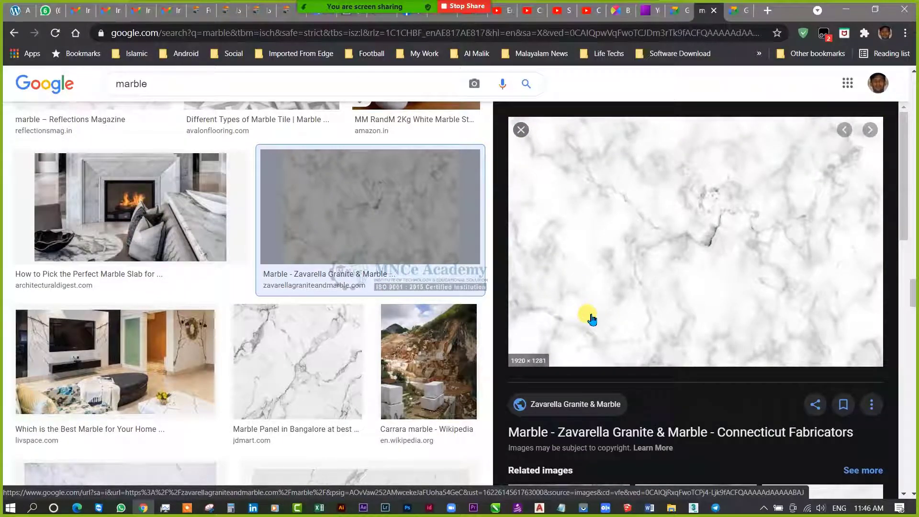
{"action": "scroll", "coordinate": [372, 421], "scroll_direction": "down", "scroll_amount": 5}
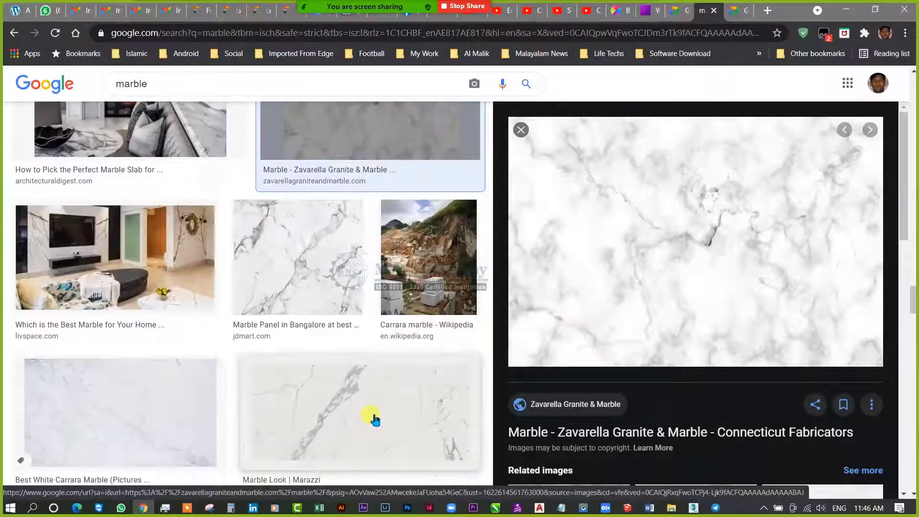
{"action": "left_click", "coordinate": [385, 424]}
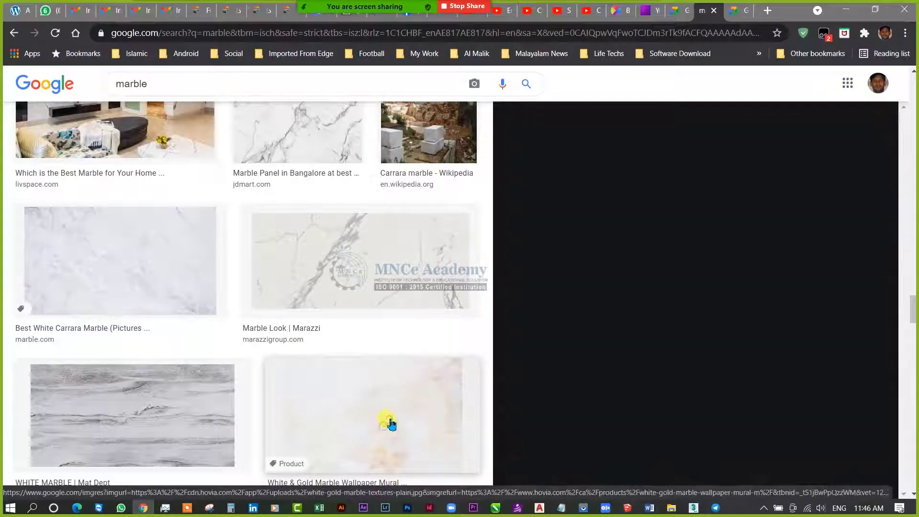
{"action": "scroll", "coordinate": [294, 410], "scroll_direction": "down", "scroll_amount": 9}
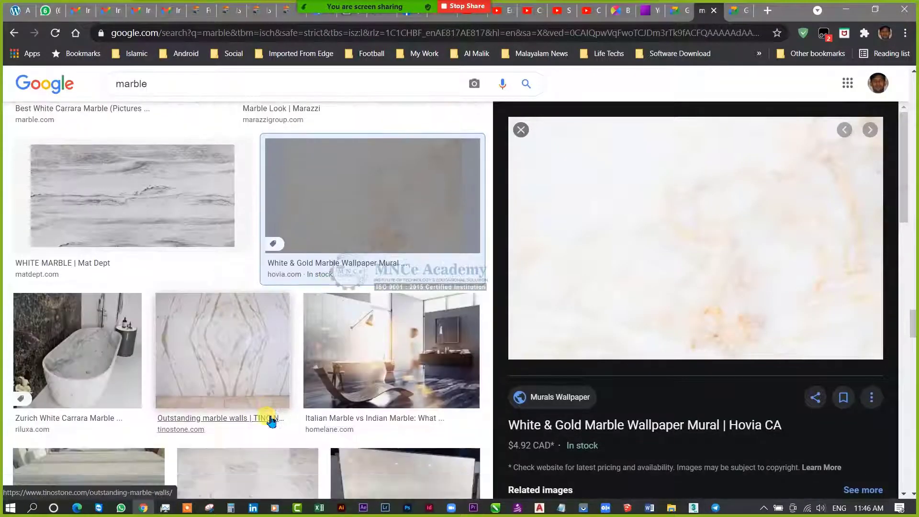
{"action": "scroll", "coordinate": [266, 417], "scroll_direction": "down", "scroll_amount": 2}
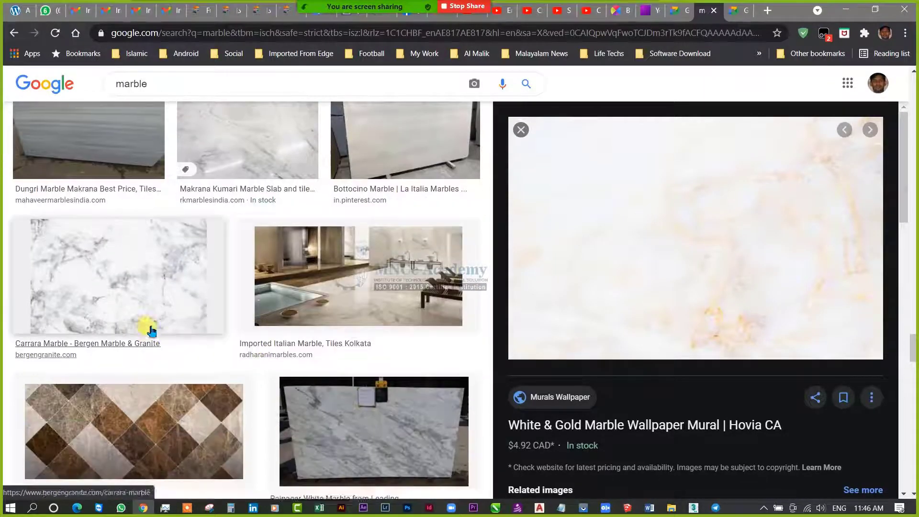
{"action": "left_click", "coordinate": [148, 328]}
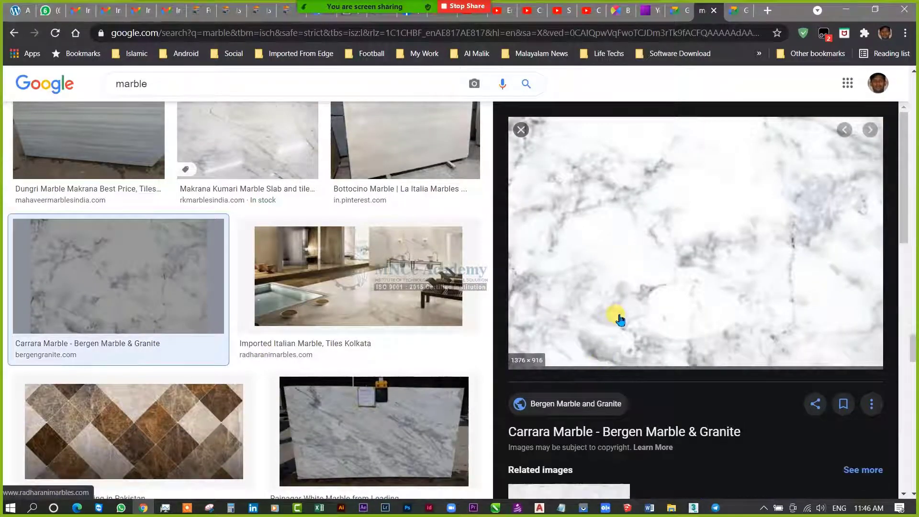
- Browse further through the large marble images and preview the Rosalina Honed Marble Tiles from Mandarin Stone
{"action": "scroll", "coordinate": [247, 431], "scroll_direction": "down", "scroll_amount": 3}
{"action": "scroll", "coordinate": [246, 431], "scroll_direction": "down", "scroll_amount": 10}
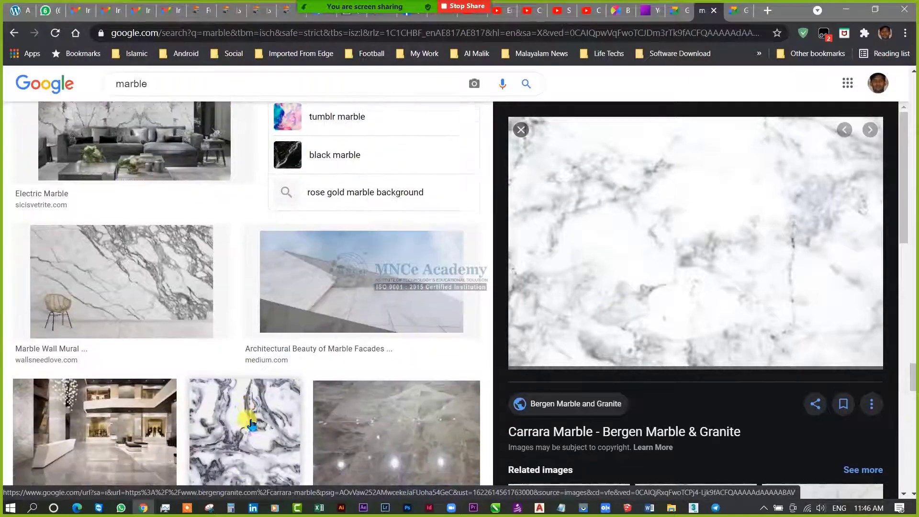
{"action": "scroll", "coordinate": [251, 424], "scroll_direction": "down", "scroll_amount": 9}
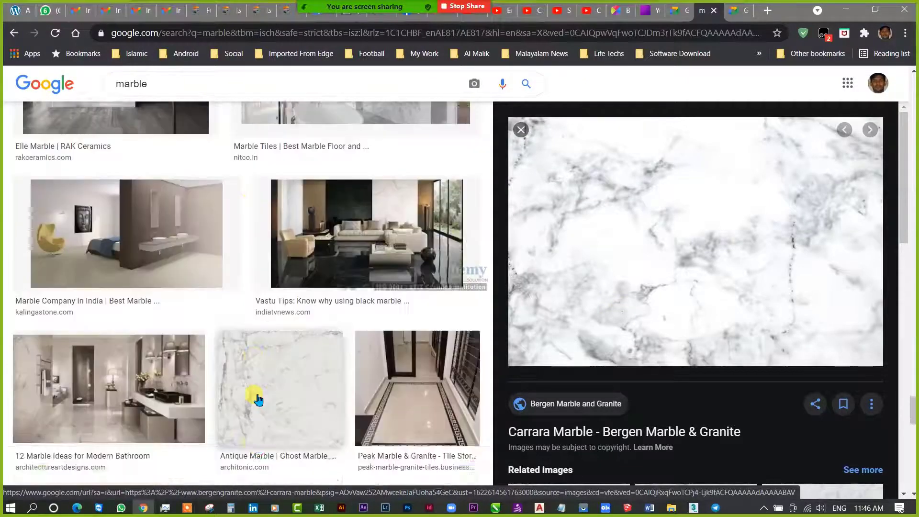
{"action": "scroll", "coordinate": [282, 389], "scroll_direction": "down", "scroll_amount": 8}
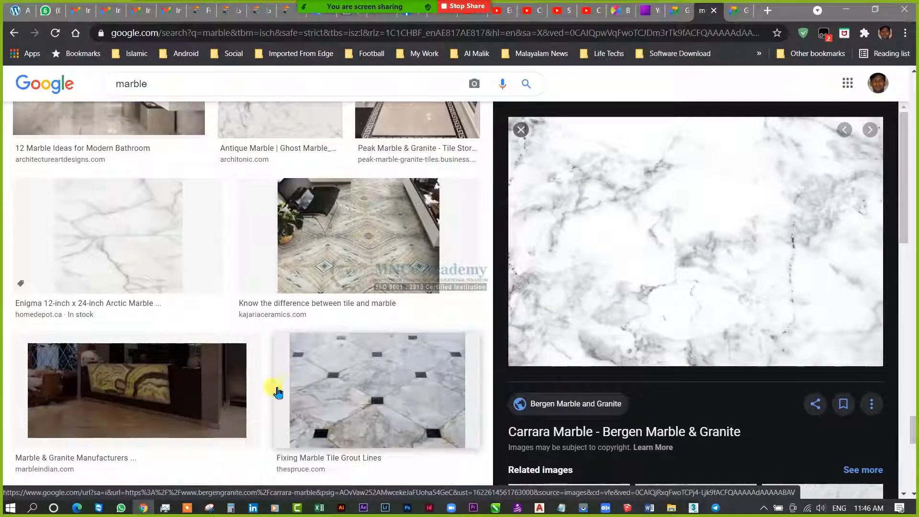
{"action": "scroll", "coordinate": [287, 380], "scroll_direction": "down", "scroll_amount": 7}
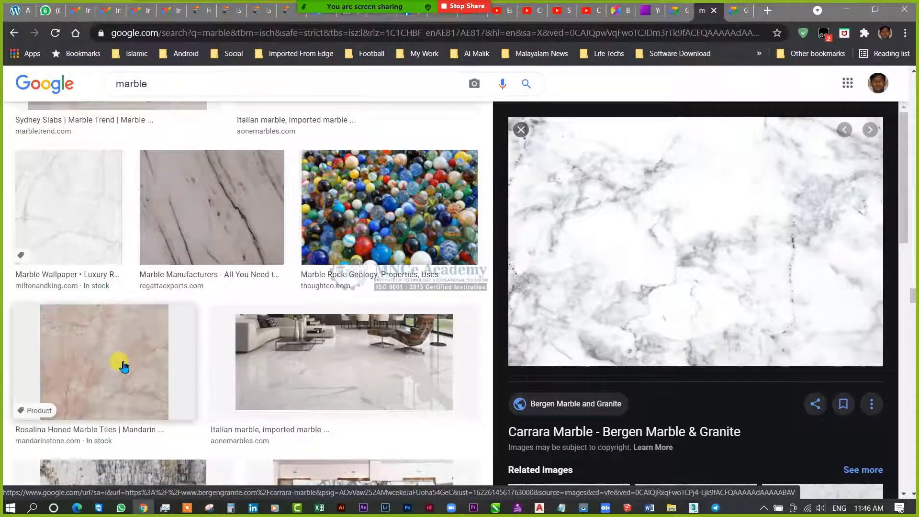
{"action": "left_click", "coordinate": [119, 365]}
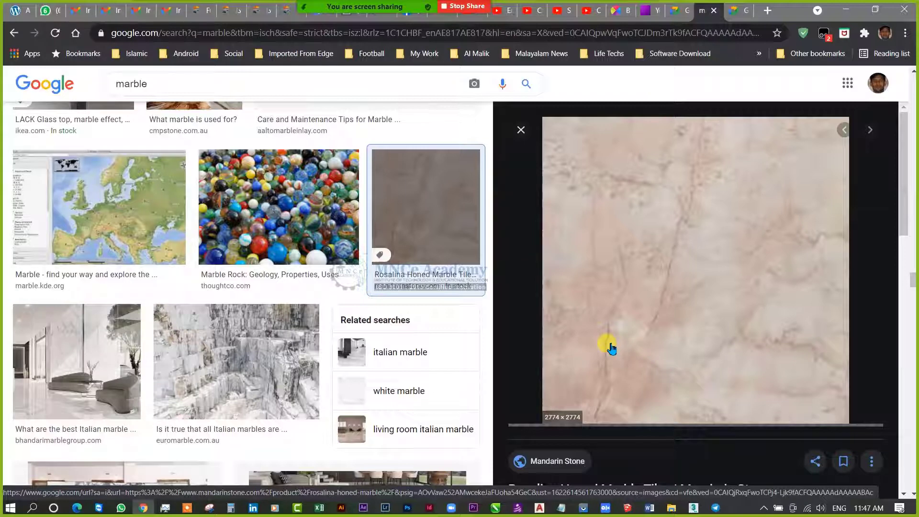
{"action": "scroll", "coordinate": [360, 354], "scroll_direction": "down", "scroll_amount": 4}
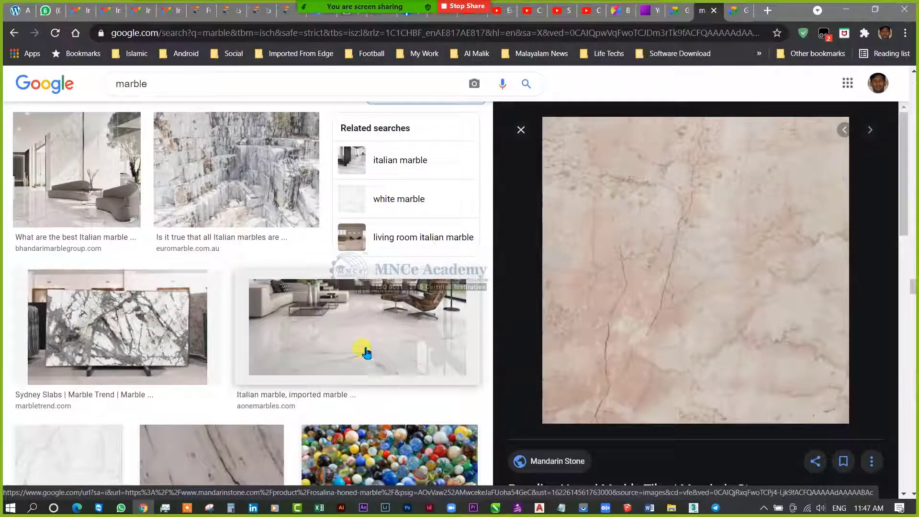
- Try to save the enlarged Rosalina Honed marble image from its preview
{"action": "right_click", "coordinate": [612, 323]}
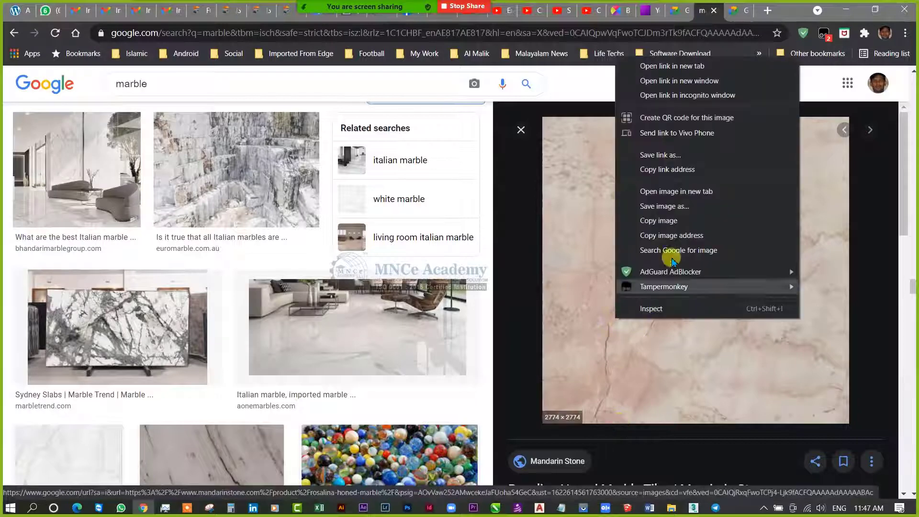
{"action": "left_click", "coordinate": [691, 207]}
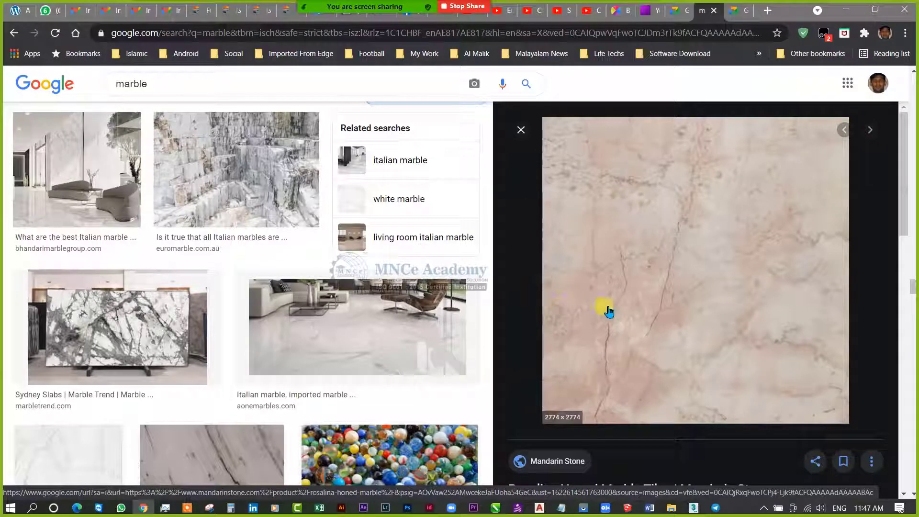
{"action": "right_click", "coordinate": [643, 272]}
{"action": "left_click", "coordinate": [712, 160]}
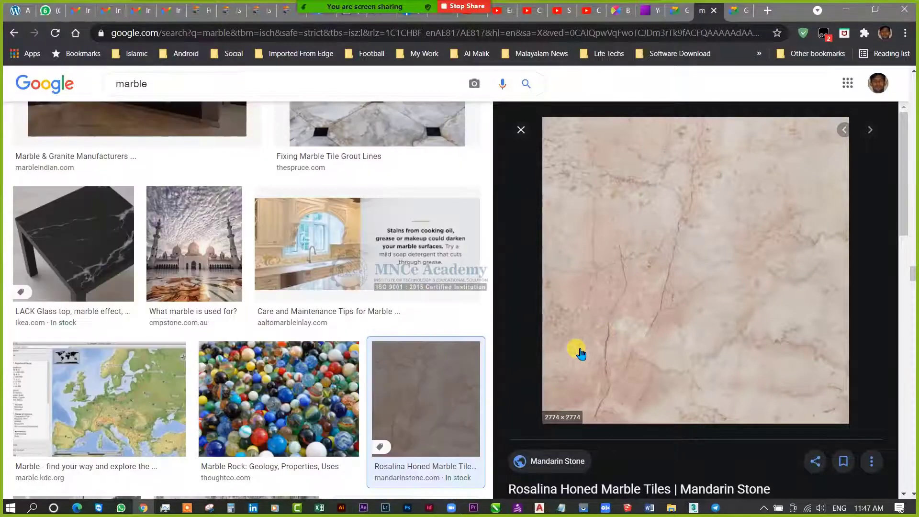
{"action": "scroll", "coordinate": [581, 351], "scroll_direction": "down", "scroll_amount": 4}
{"action": "scroll", "coordinate": [622, 436], "scroll_direction": "up", "scroll_amount": 1}
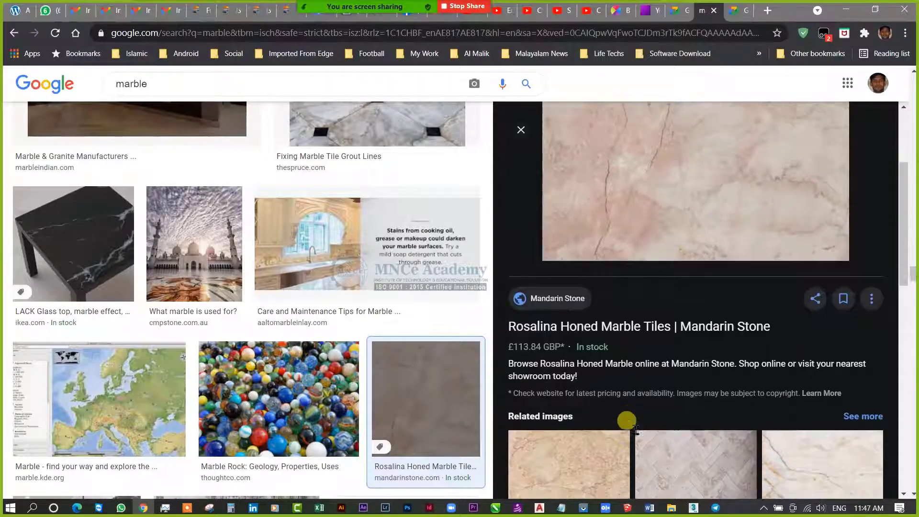
{"action": "scroll", "coordinate": [629, 424], "scroll_direction": "down", "scroll_amount": 5}
{"action": "scroll", "coordinate": [634, 428], "scroll_direction": "up", "scroll_amount": 8}
- Save the Rosalina marble image as a JPEG named Marble in the Online Class\Support folder and dismiss the duplicate save dialog
{"action": "right_click", "coordinate": [651, 238]}
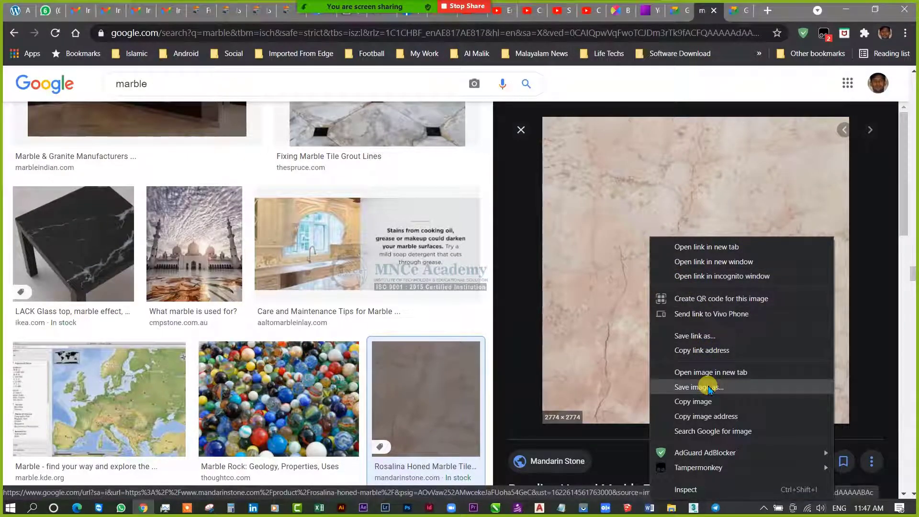
{"action": "left_click", "coordinate": [710, 389]}
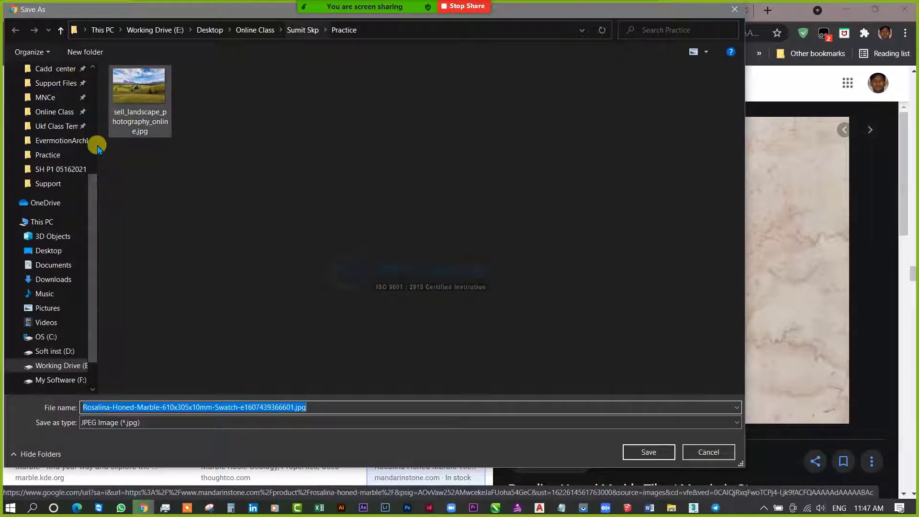
{"action": "scroll", "coordinate": [48, 201], "scroll_direction": "up", "scroll_amount": 1}
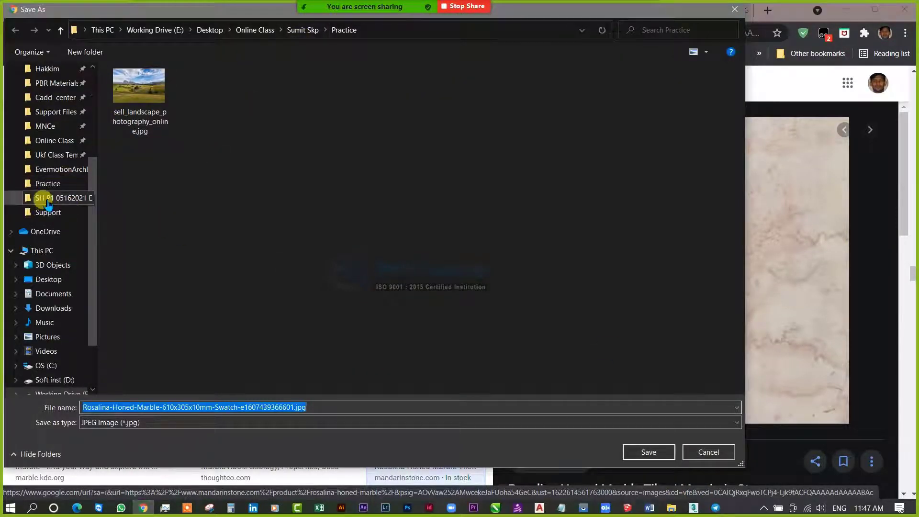
{"action": "left_click", "coordinate": [48, 140]}
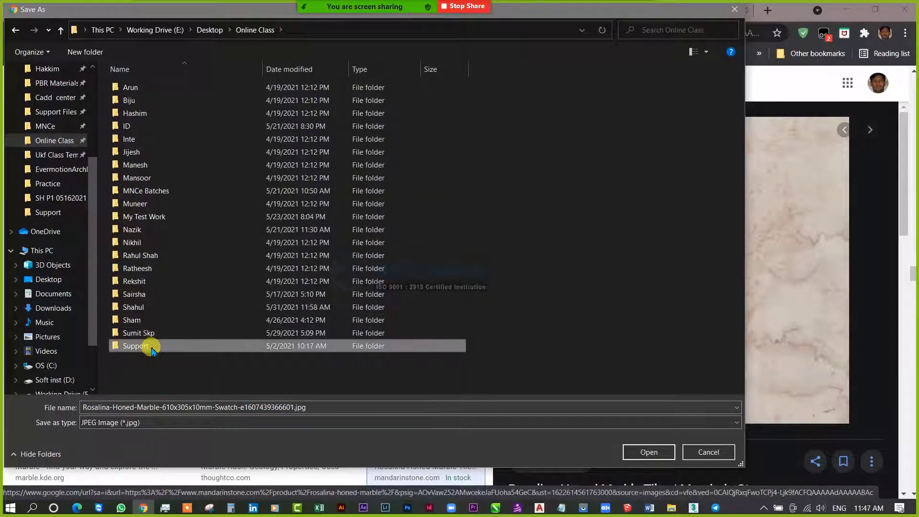
{"action": "double_click", "coordinate": [144, 346]}
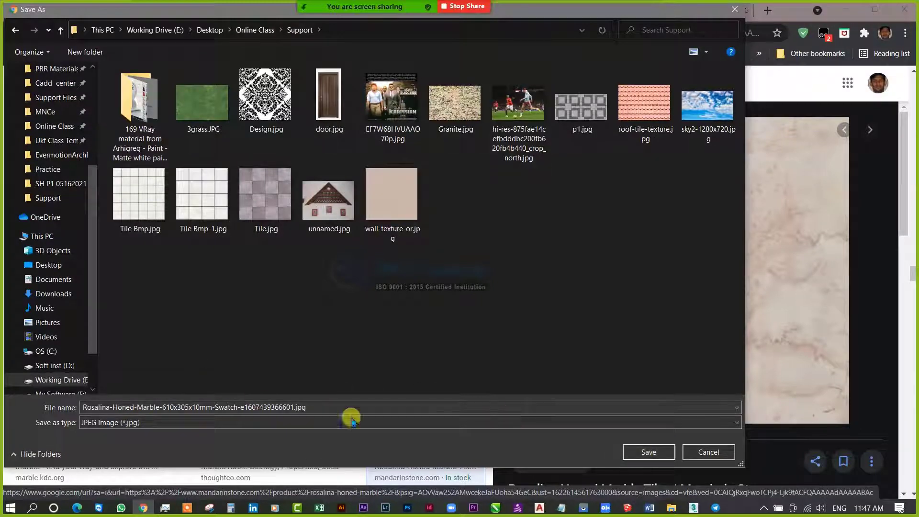
{"action": "double_click", "coordinate": [342, 405]}
{"action": "type", "text": "Marble"}
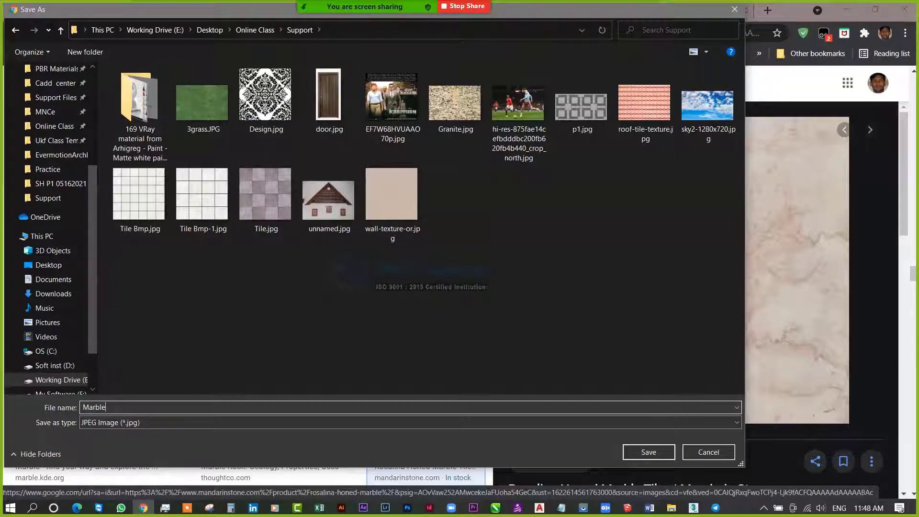
{"action": "key", "text": "Return"}
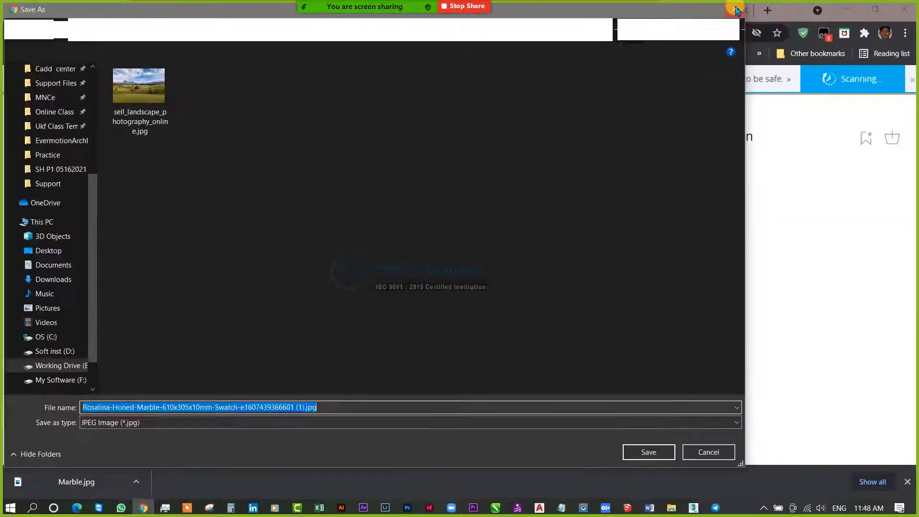
{"action": "left_click", "coordinate": [735, 10]}
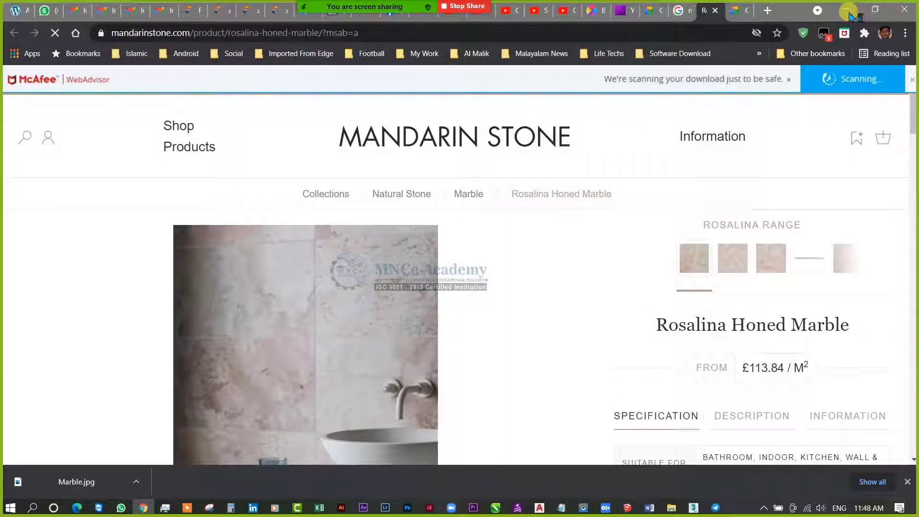
- Switch back to 3ds Max and load Marble.jpg as the diffuse bitmap, checking the texture on the plinth and steps
{"action": "left_click", "coordinate": [849, 10]}
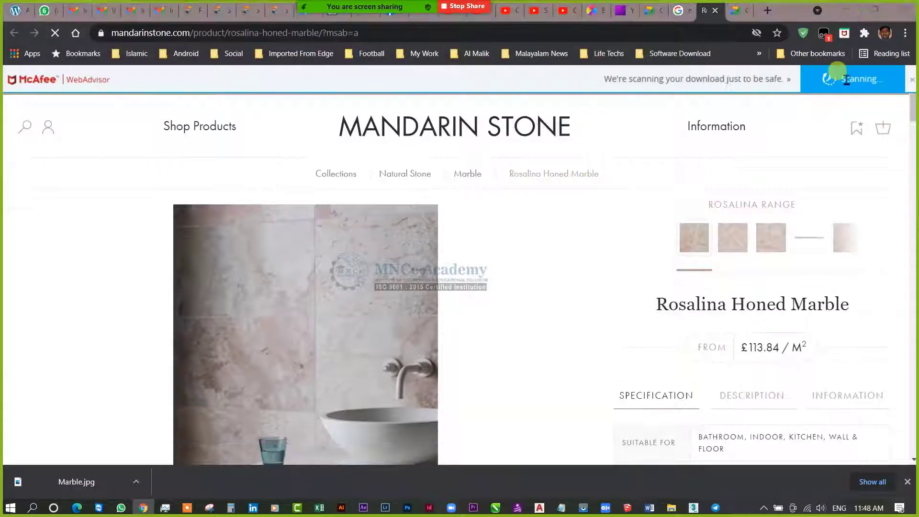
{"action": "left_click", "coordinate": [694, 509]}
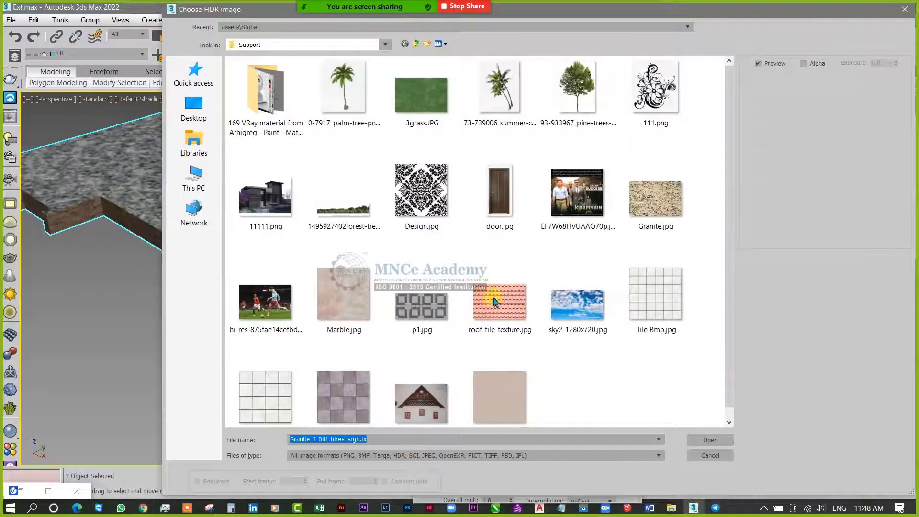
{"action": "scroll", "coordinate": [572, 389], "scroll_direction": "down", "scroll_amount": 1}
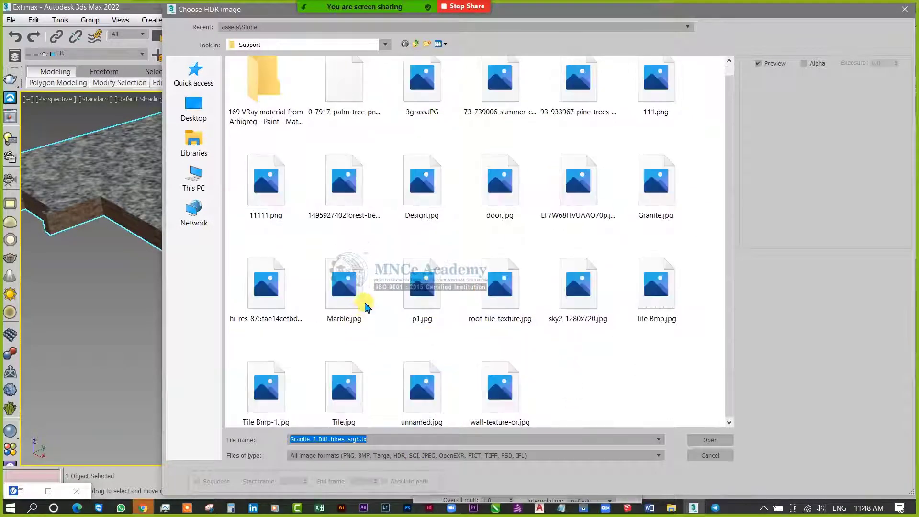
{"action": "double_click", "coordinate": [342, 312]}
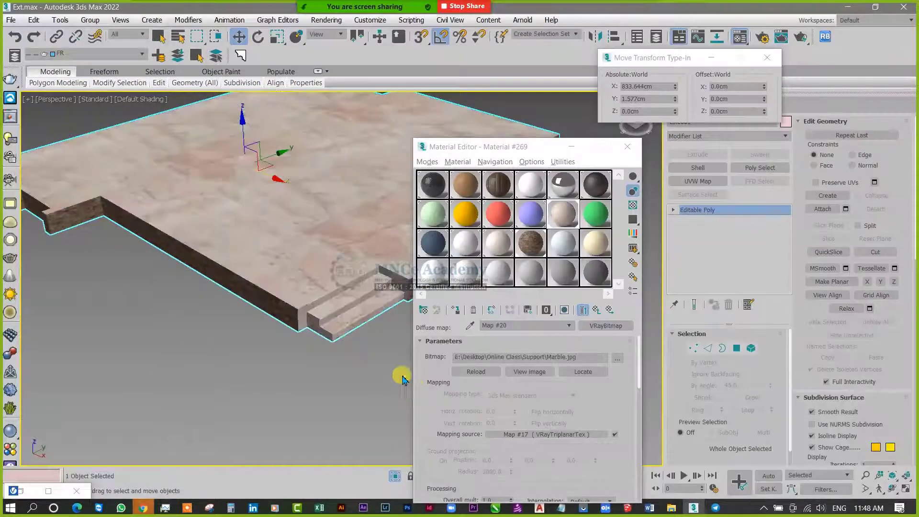
{"action": "scroll", "coordinate": [271, 318], "scroll_direction": "up", "scroll_amount": 10}
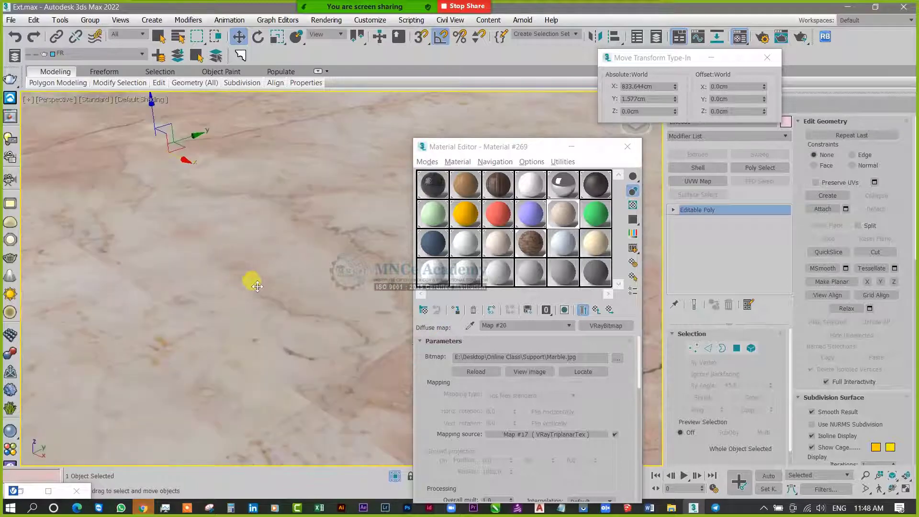
{"action": "scroll", "coordinate": [268, 290], "scroll_direction": "down", "scroll_amount": 6}
{"action": "scroll", "coordinate": [293, 352], "scroll_direction": "up", "scroll_amount": 5}
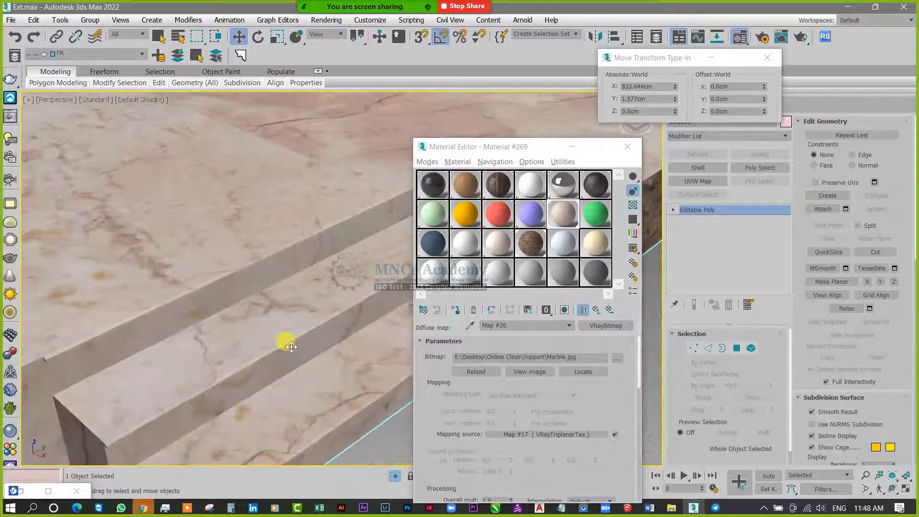
{"action": "scroll", "coordinate": [268, 364], "scroll_direction": "up", "scroll_amount": 3}
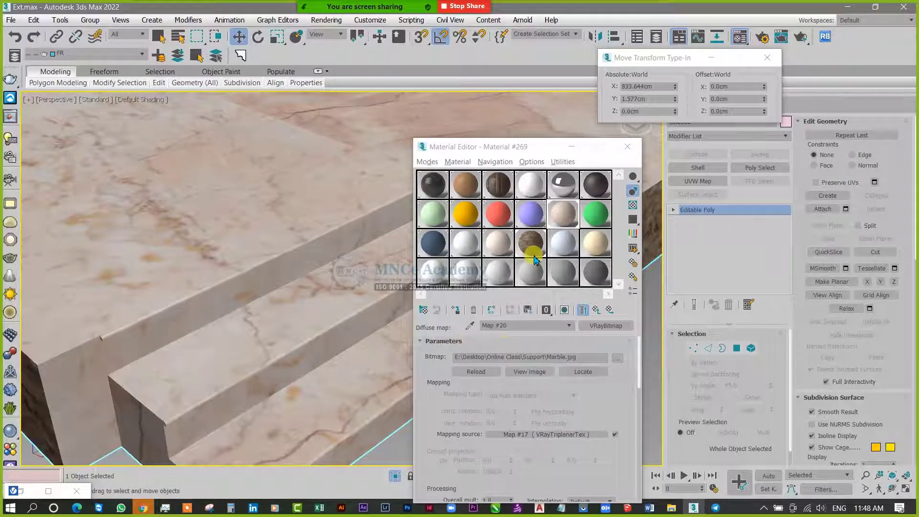
- Remove the map from the Reflect slot of the plinth's marble material
{"action": "left_click_drag", "start_coordinate": [534, 147], "coordinate": [541, 133]}
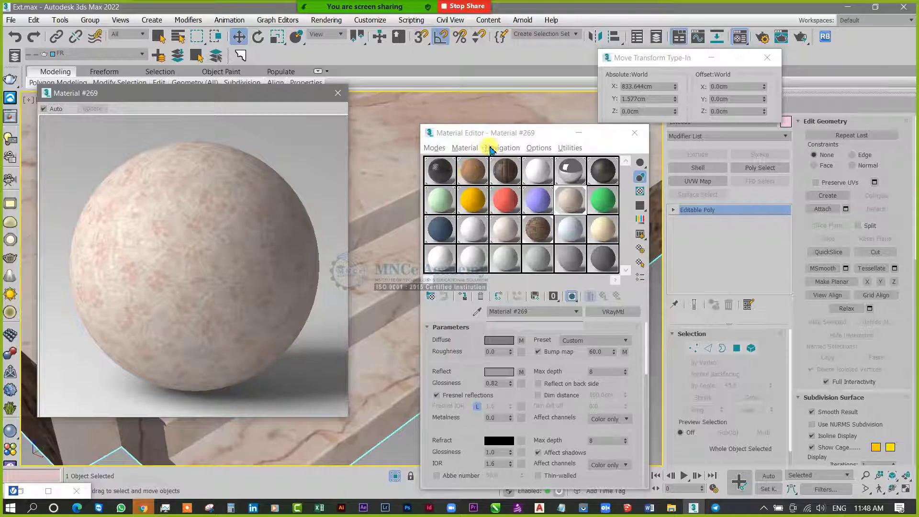
{"action": "left_click", "coordinate": [521, 375]}
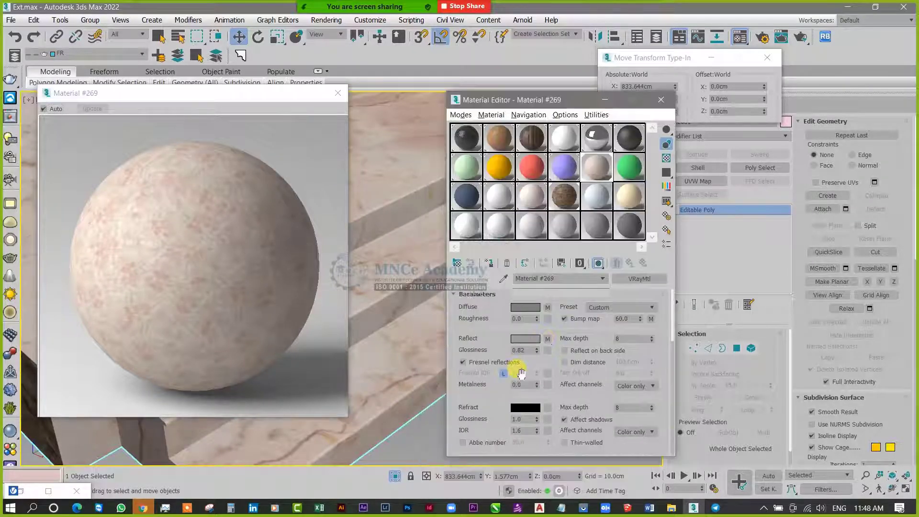
{"action": "right_click", "coordinate": [549, 339]}
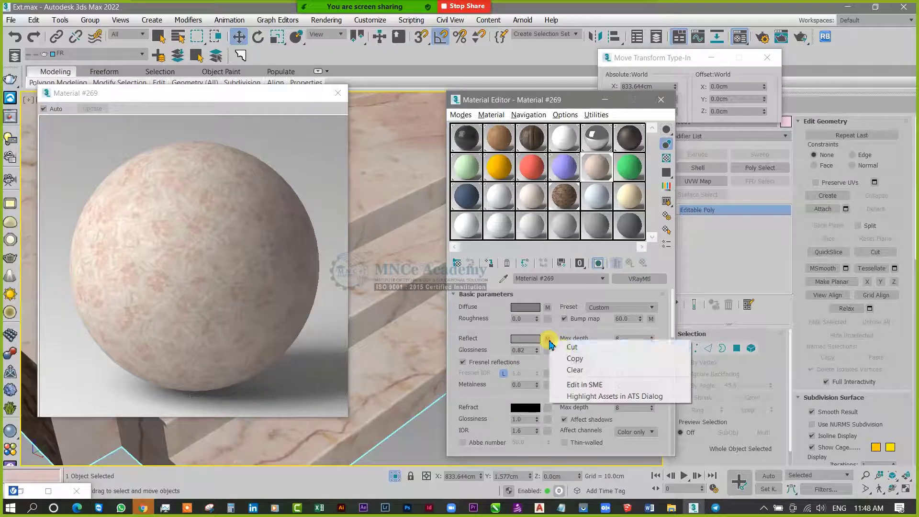
{"action": "left_click", "coordinate": [574, 359]}
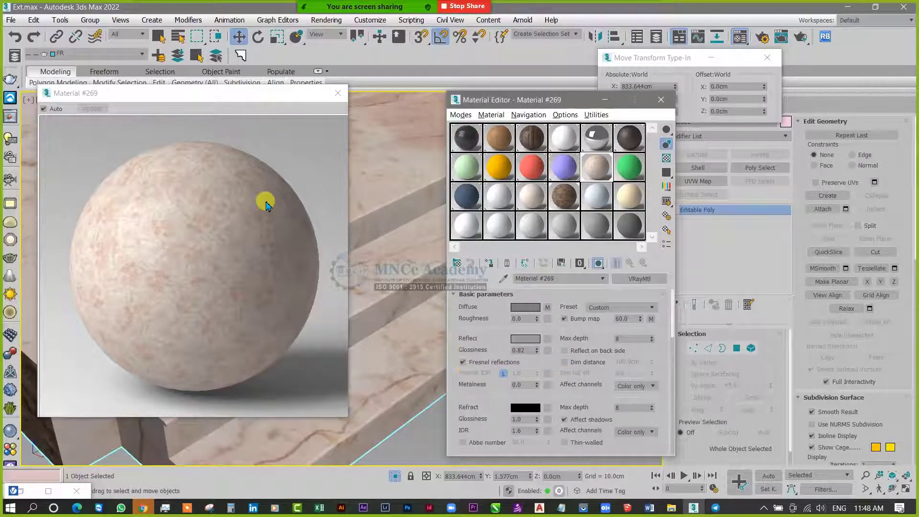
- Turn off Fresnel reflections for the marble material and set its reflection glossiness to 1.0
{"action": "left_click", "coordinate": [463, 364]}
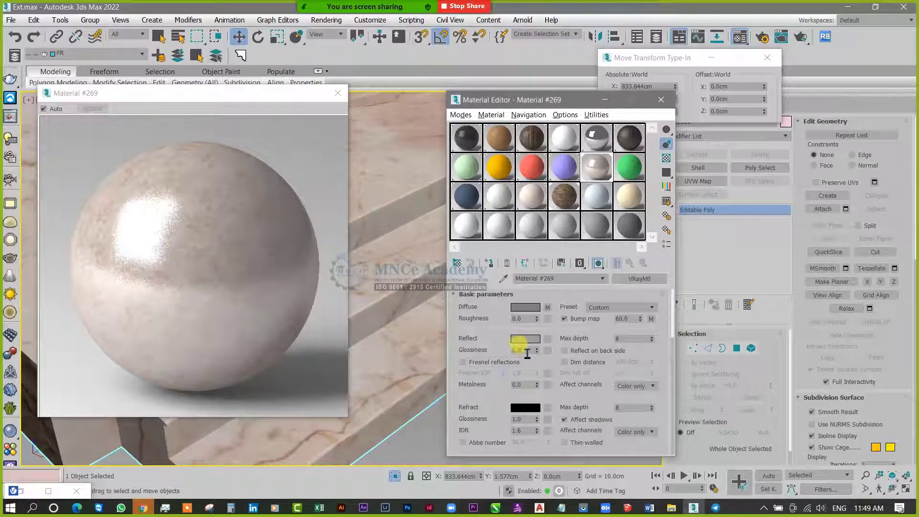
{"action": "left_click_drag", "start_coordinate": [527, 350], "coordinate": [491, 351]}
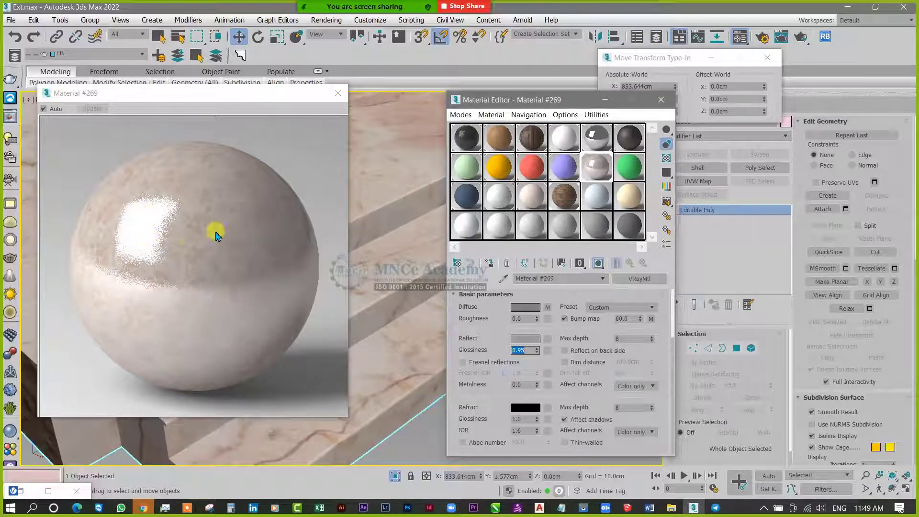
{"action": "type", "text": "1"}
{"action": "key", "text": "Return"}
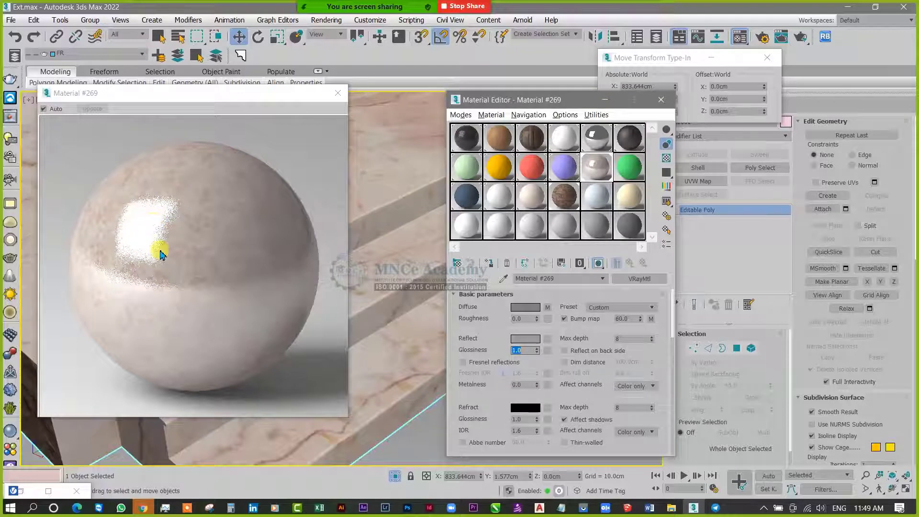
- Turn off the bump map of the marble material
{"action": "left_click", "coordinate": [565, 319]}
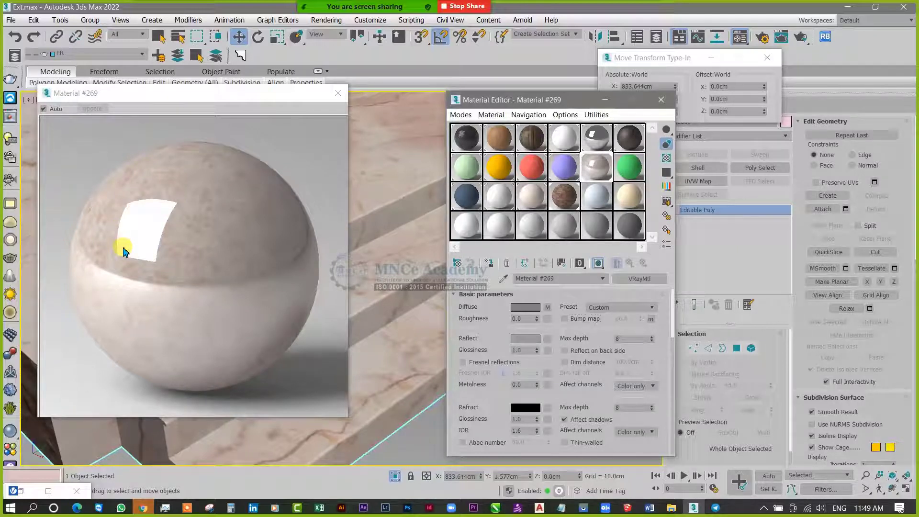
{"action": "scroll", "coordinate": [591, 349], "scroll_direction": "down", "scroll_amount": 10}
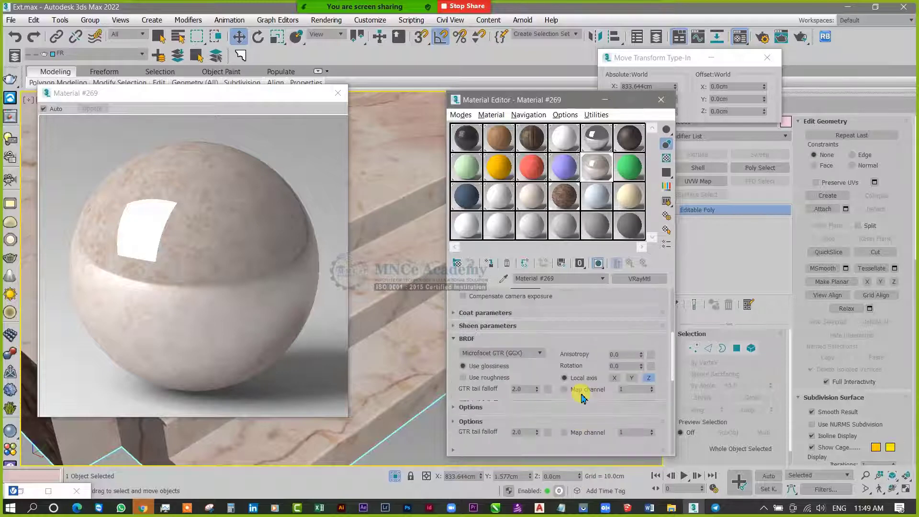
{"action": "scroll", "coordinate": [581, 391], "scroll_direction": "down", "scroll_amount": 4}
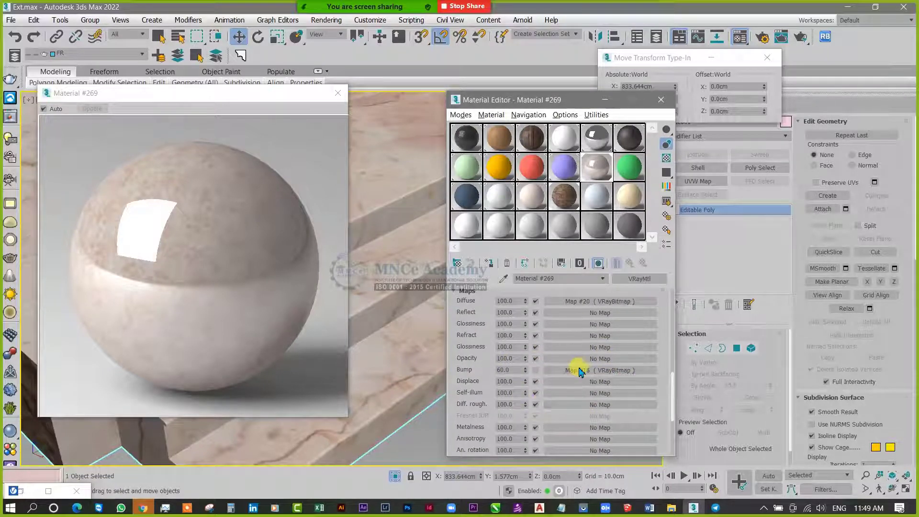
- Compare the marble material's preview sphere with the bump map turned on and off
{"action": "left_click_drag", "start_coordinate": [579, 372], "coordinate": [536, 378]}
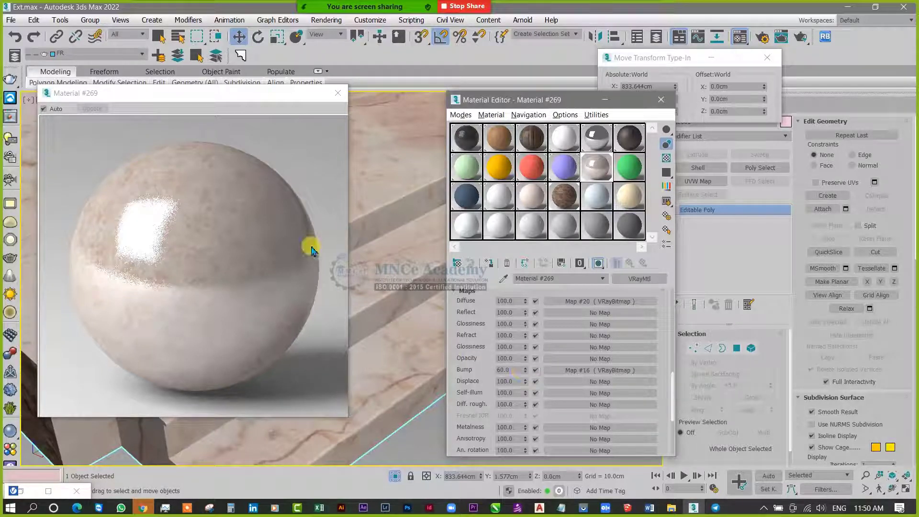
{"action": "left_click", "coordinate": [536, 370]}
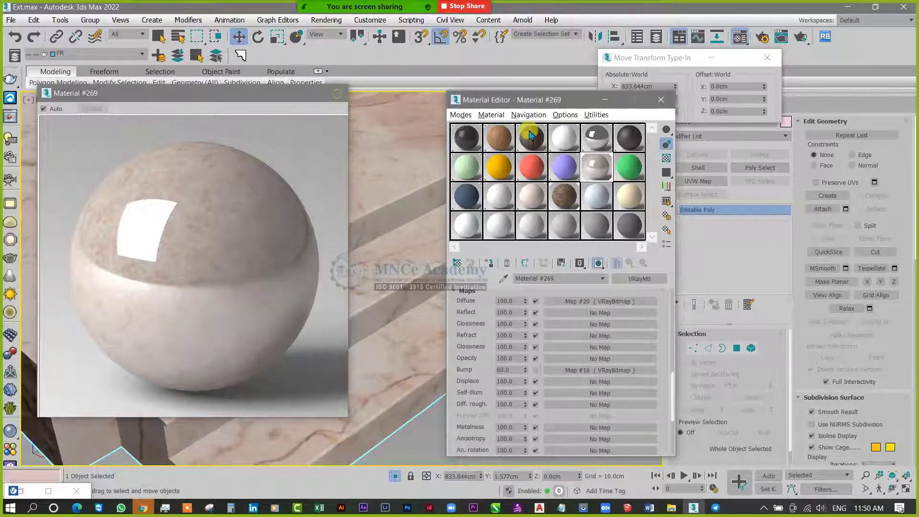
- Close the marble material's preview and the Material Editor, and end the plinth's isolation to view the whole house around the entrance steps
{"action": "left_click", "coordinate": [338, 93]}
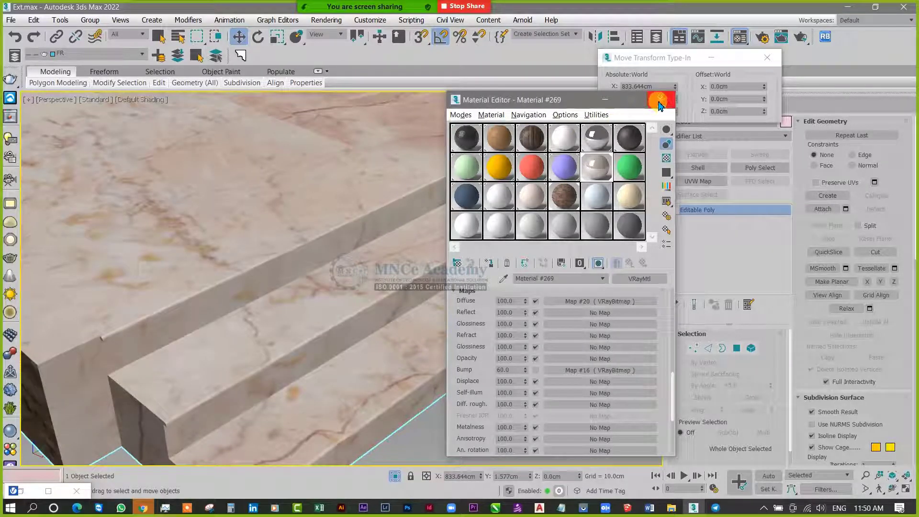
{"action": "left_click", "coordinate": [660, 101]}
{"action": "scroll", "coordinate": [344, 276], "scroll_direction": "down", "scroll_amount": 10}
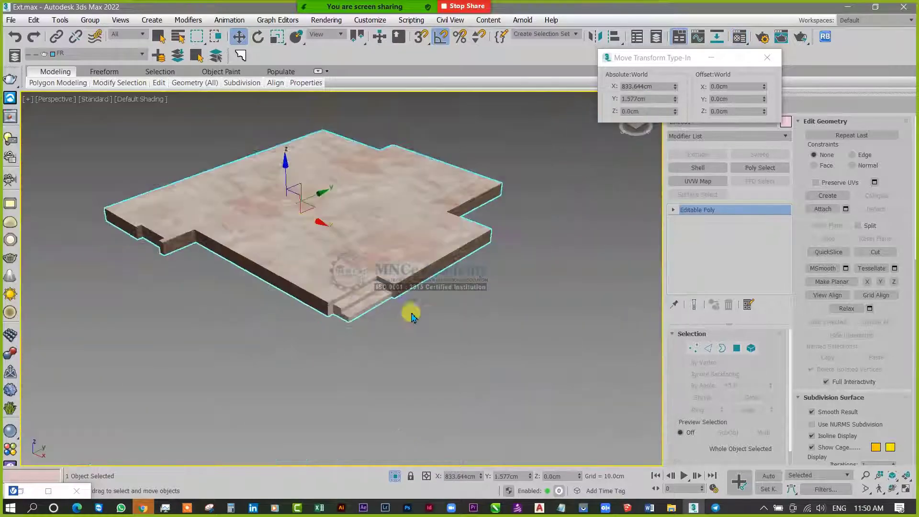
{"action": "key", "text": "alt+q"}
{"action": "scroll", "coordinate": [409, 351], "scroll_direction": "down", "scroll_amount": 4}
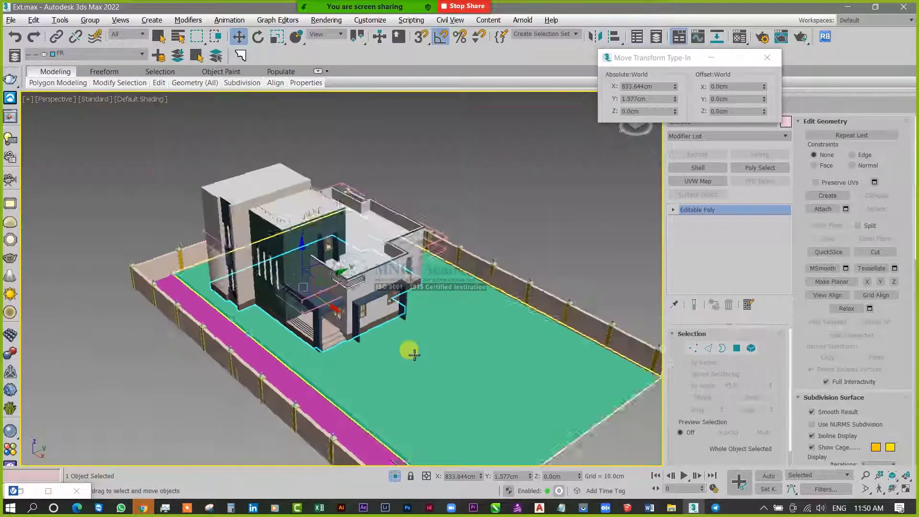
{"action": "middle_click_drag", "start_coordinate": [410, 352], "coordinate": [367, 305], "text": "alt"}
{"action": "scroll", "coordinate": [405, 326], "scroll_direction": "up", "scroll_amount": 10}
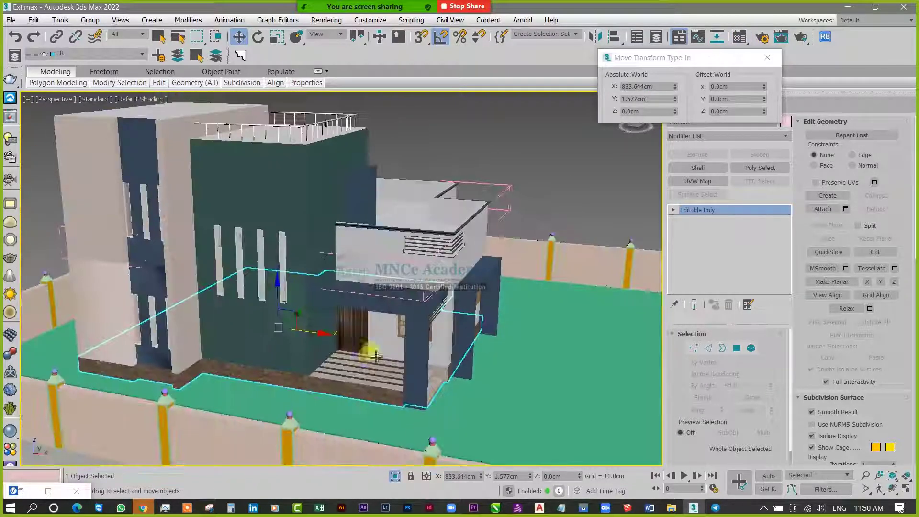
{"action": "middle_click_drag", "start_coordinate": [418, 402], "coordinate": [180, 355], "text": "alt"}
{"action": "scroll", "coordinate": [361, 379], "scroll_direction": "down", "scroll_amount": 3}
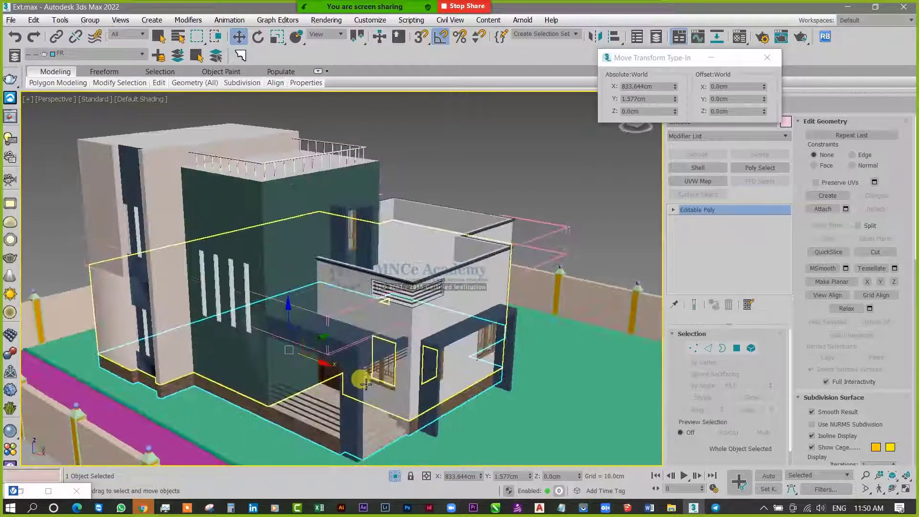